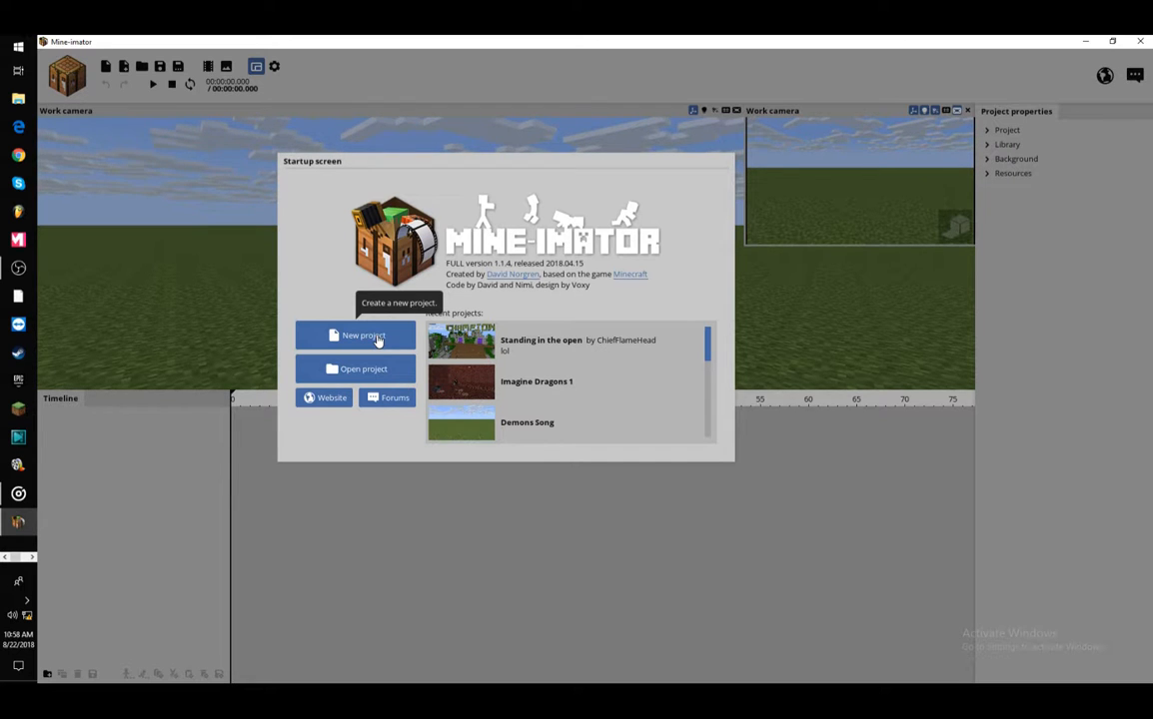
# Start a new project and name it Walking
pyautogui.click(378, 339)
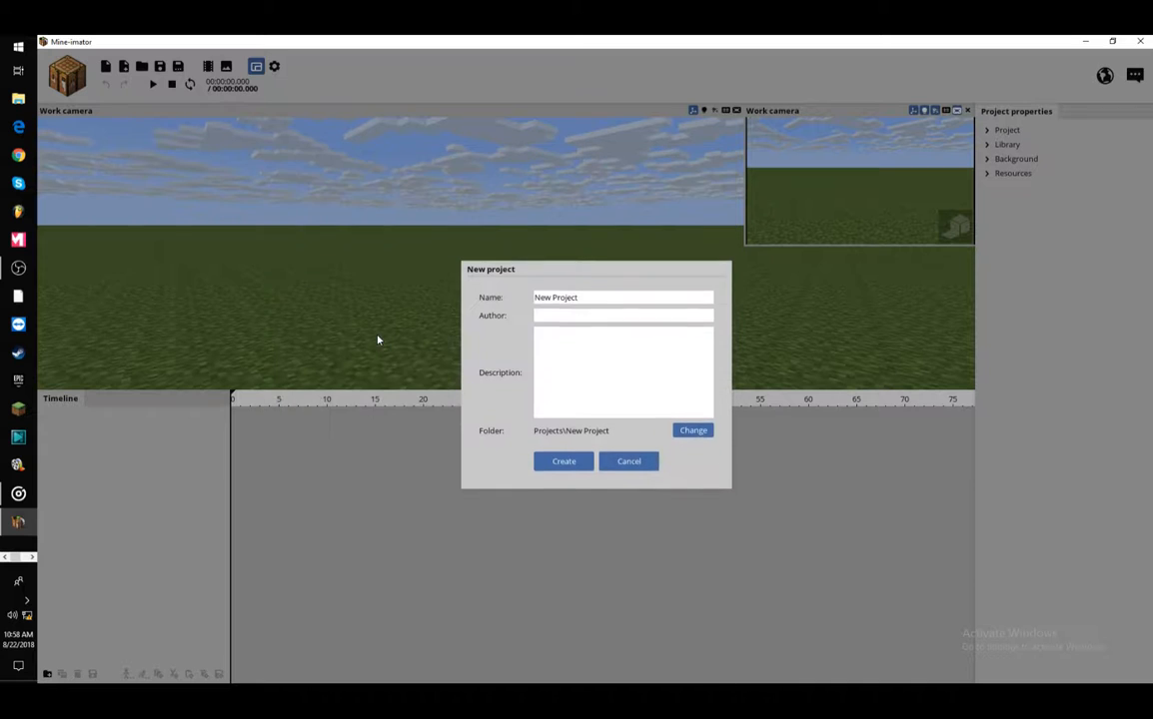
pyautogui.click(579, 293)
pyautogui.doubleClick(580, 293)
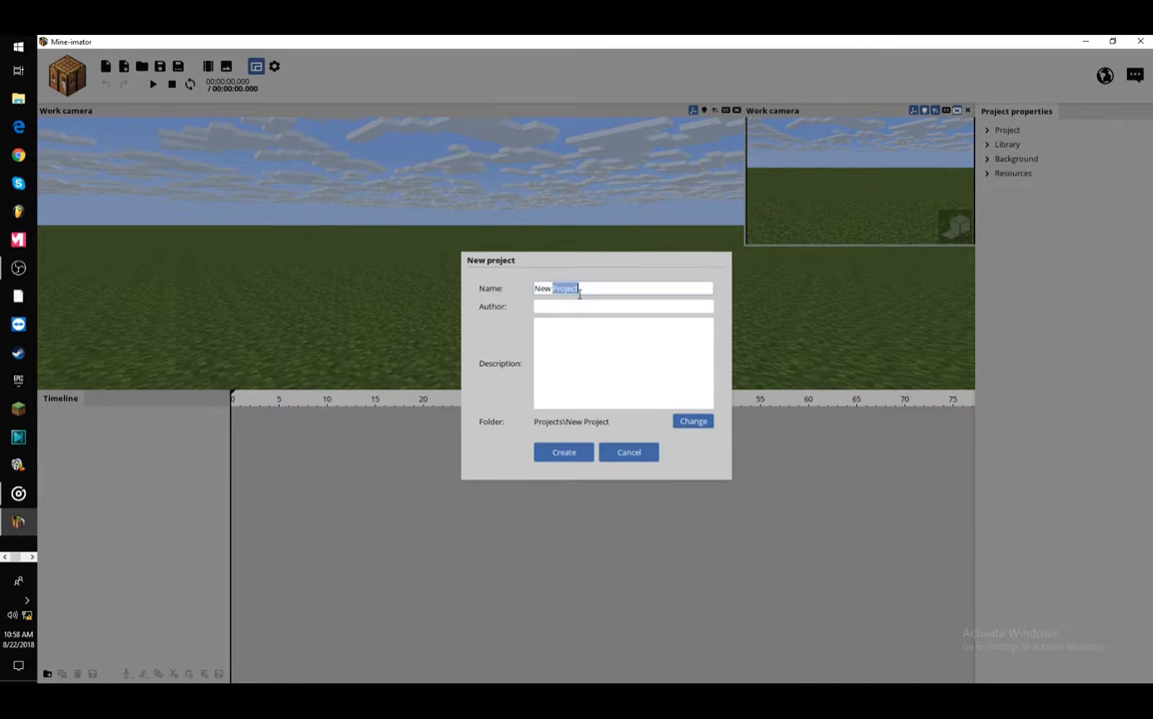
pyautogui.click(579, 293)
pyautogui.press('BackSpace')
pyautogui.press('BackSpace')
pyautogui.press('BackSpace')
pyautogui.press('BackSpace')
pyautogui.press('BackSpace')
pyautogui.press('BackSpace')
pyautogui.press('BackSpace')
pyautogui.press('BackSpace')
pyautogui.press('BackSpace')
pyautogui.press('BackSpace')
pyautogui.write('Walking')
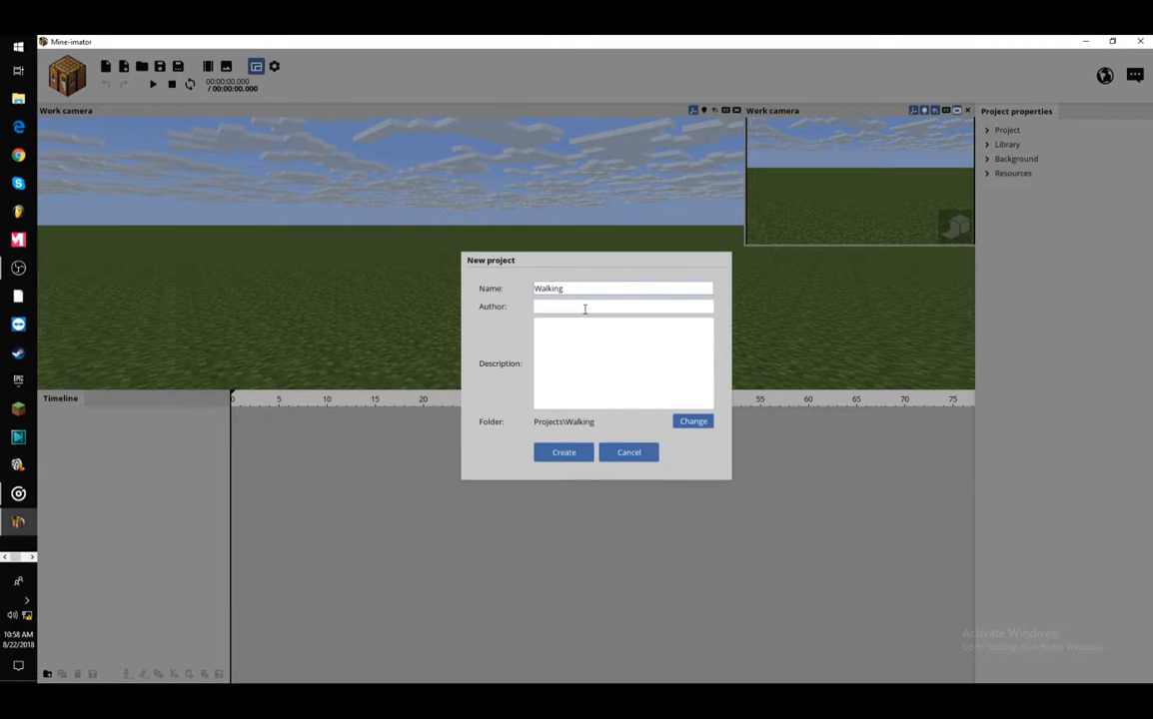
# Fill in the project's author name and a short description, and create the project
pyautogui.click(585, 309)
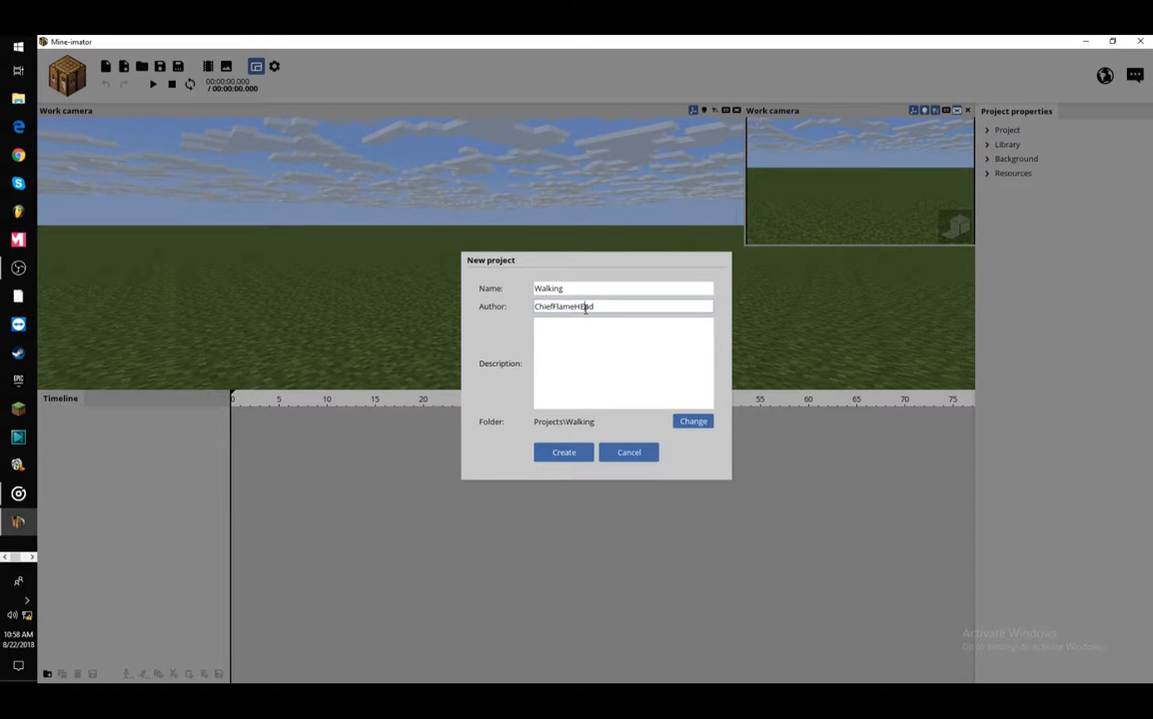
pyautogui.click(589, 325)
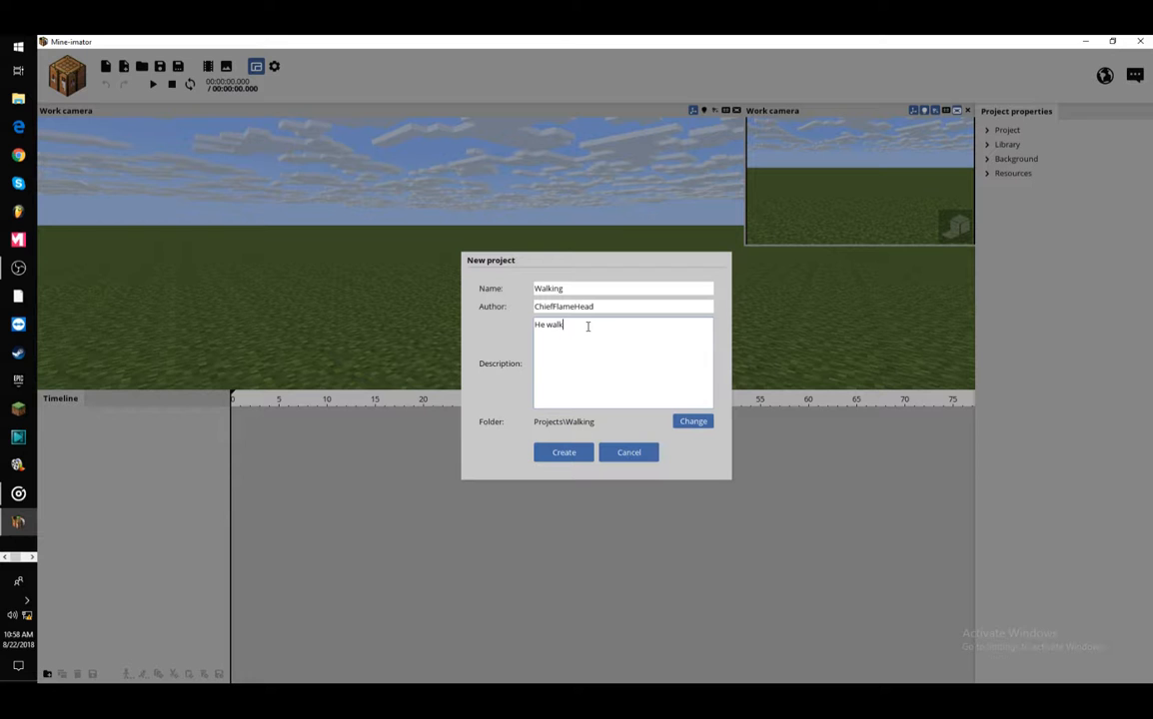
pyautogui.click(566, 453)
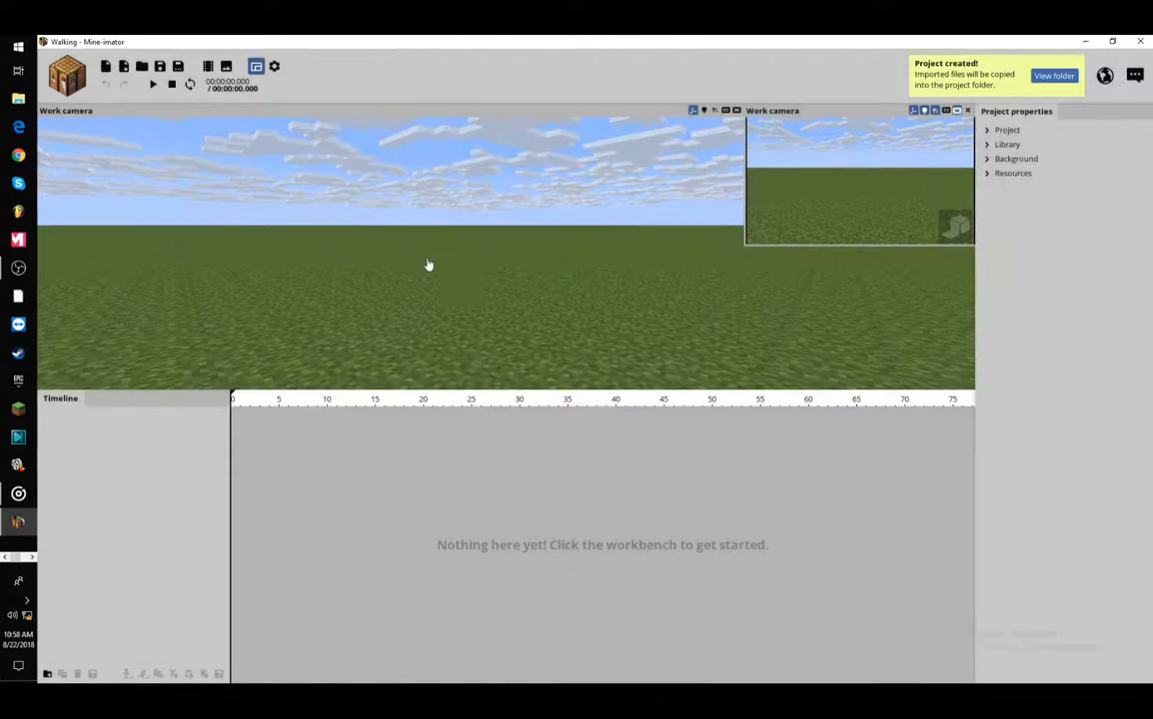
# Start a scenery object imported from a Minecraft world and load the world "§aMy old world!"
pyautogui.moveTo(430, 264); pyautogui.dragTo(462, 290, button='right')
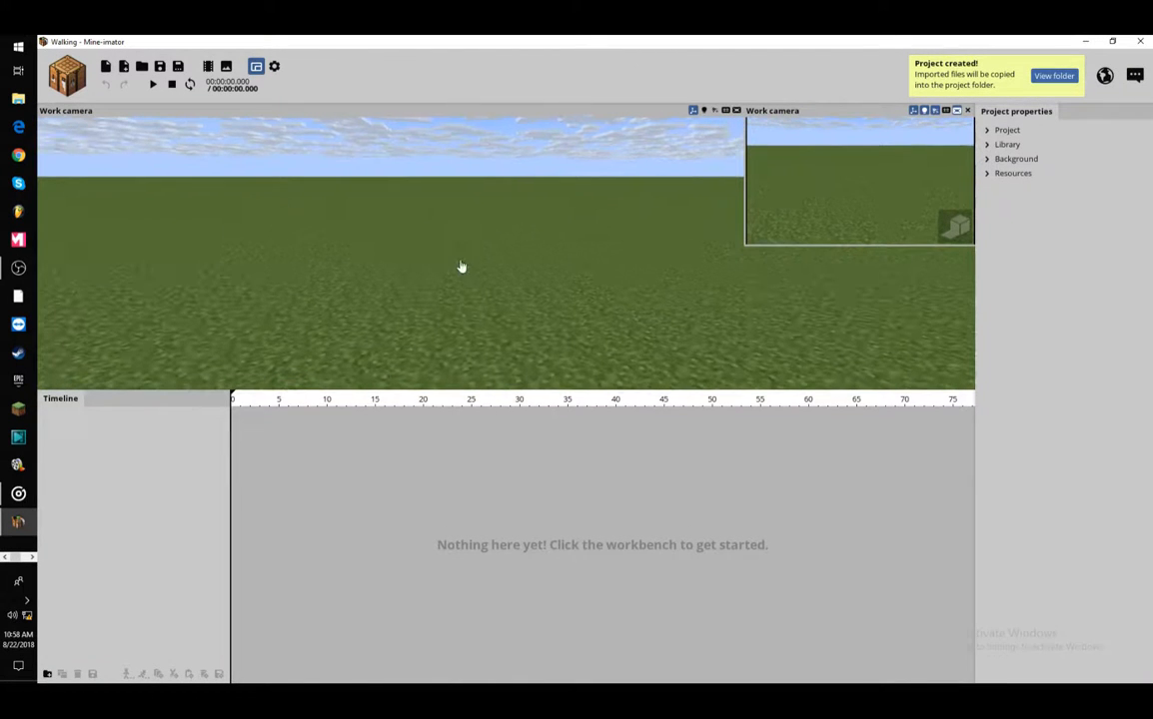
pyautogui.click(76, 90)
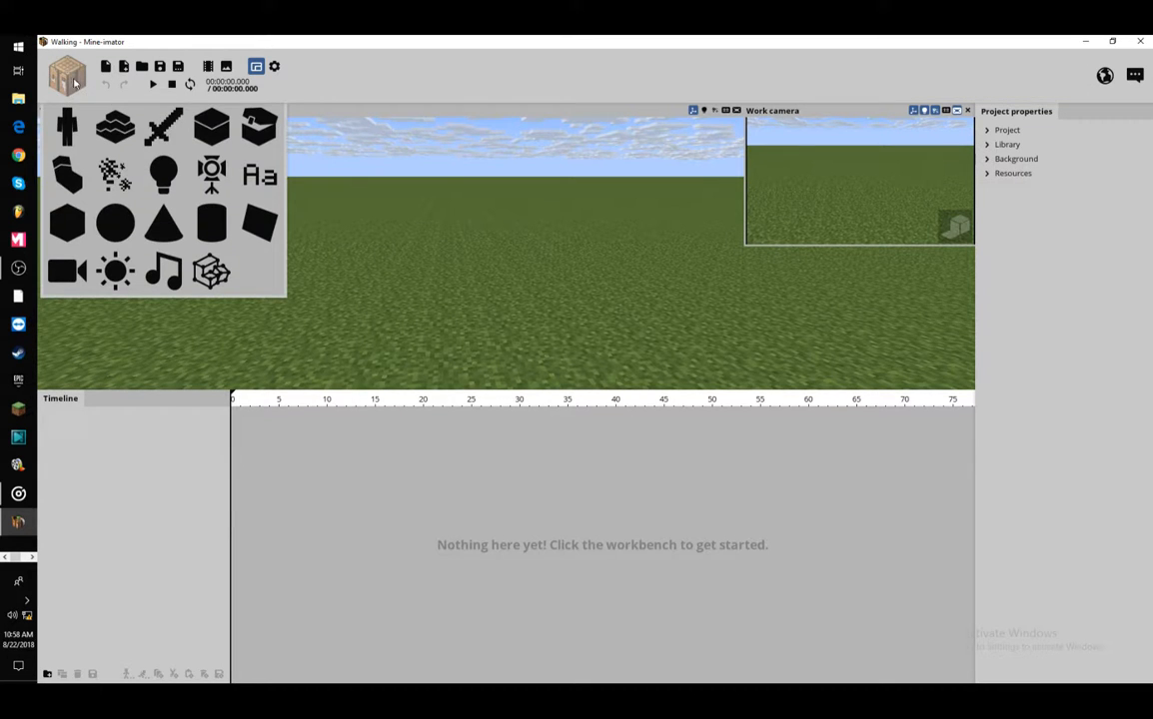
pyautogui.click(67, 76)
pyautogui.click(68, 76)
pyautogui.click(116, 126)
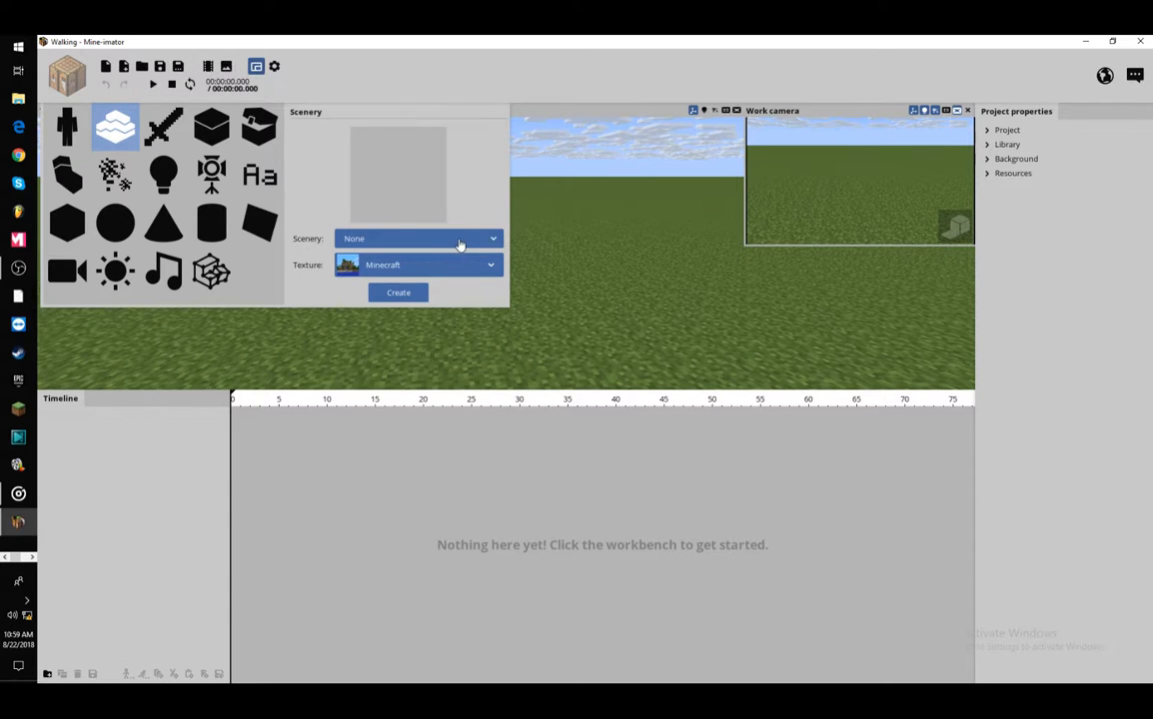
pyautogui.click(458, 241)
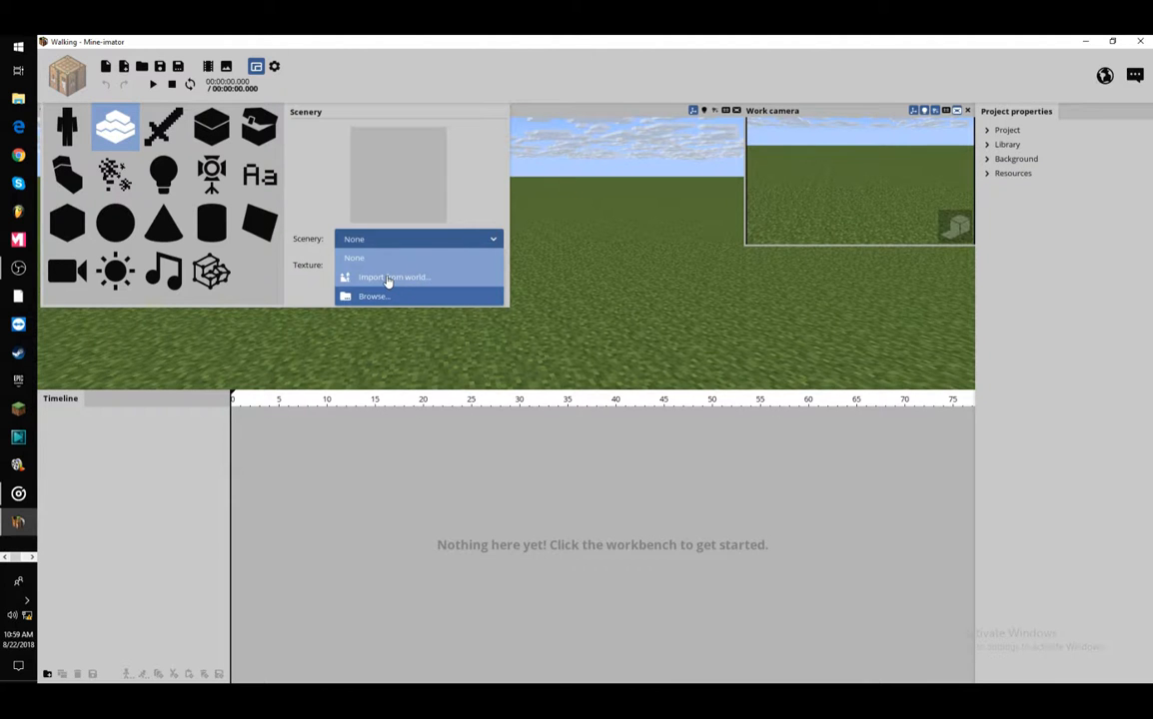
pyautogui.click(388, 280)
pyautogui.moveTo(507, 155)
pyautogui.mouseDown()
pyautogui.moveTo(478, 147)
pyautogui.moveTo(493, 150)
pyautogui.mouseUp()
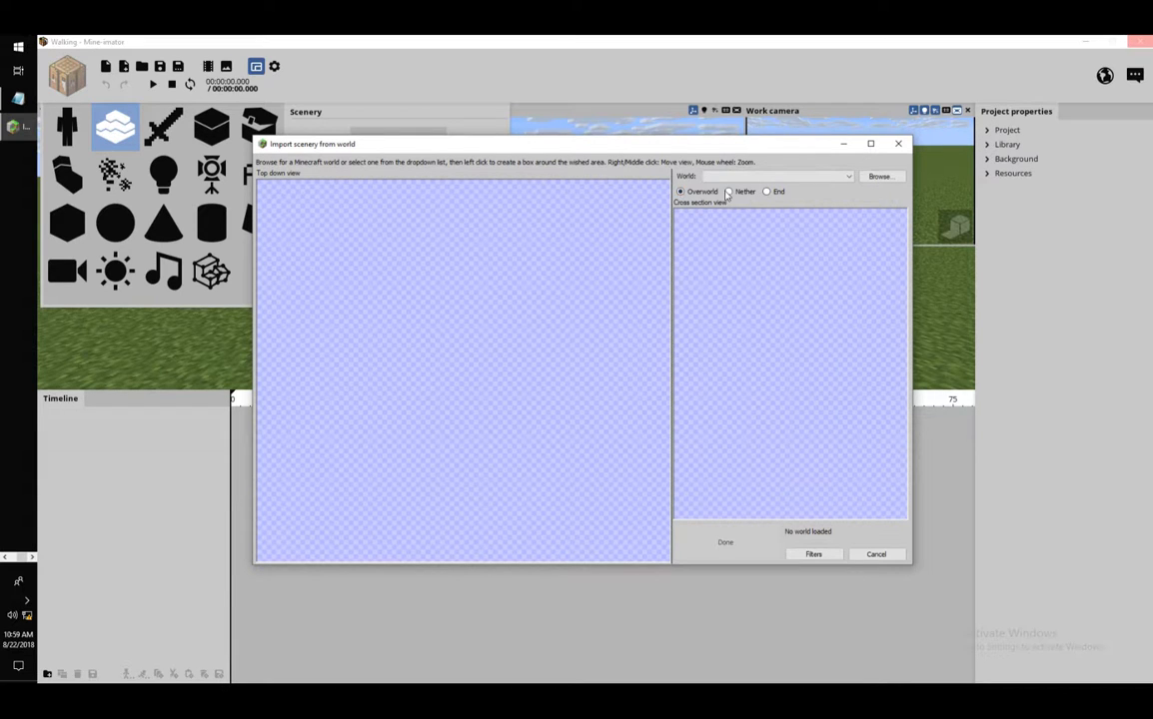
pyautogui.click(846, 177)
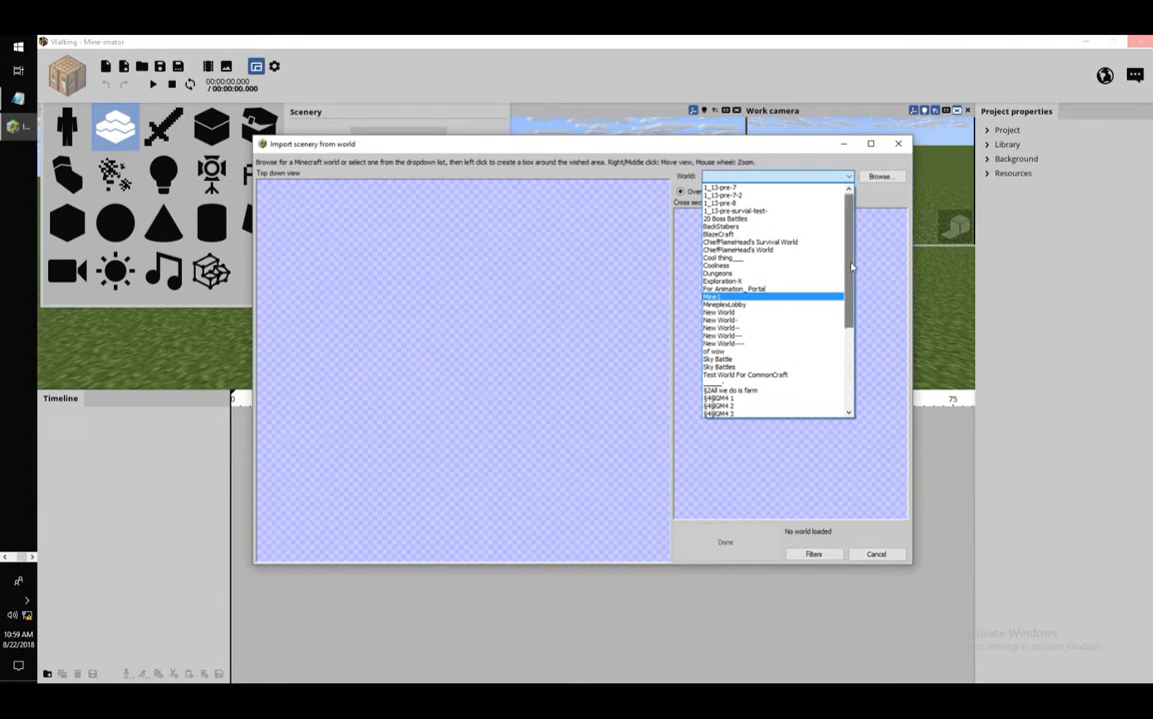
pyautogui.moveTo(851, 266); pyautogui.dragTo(854, 347)
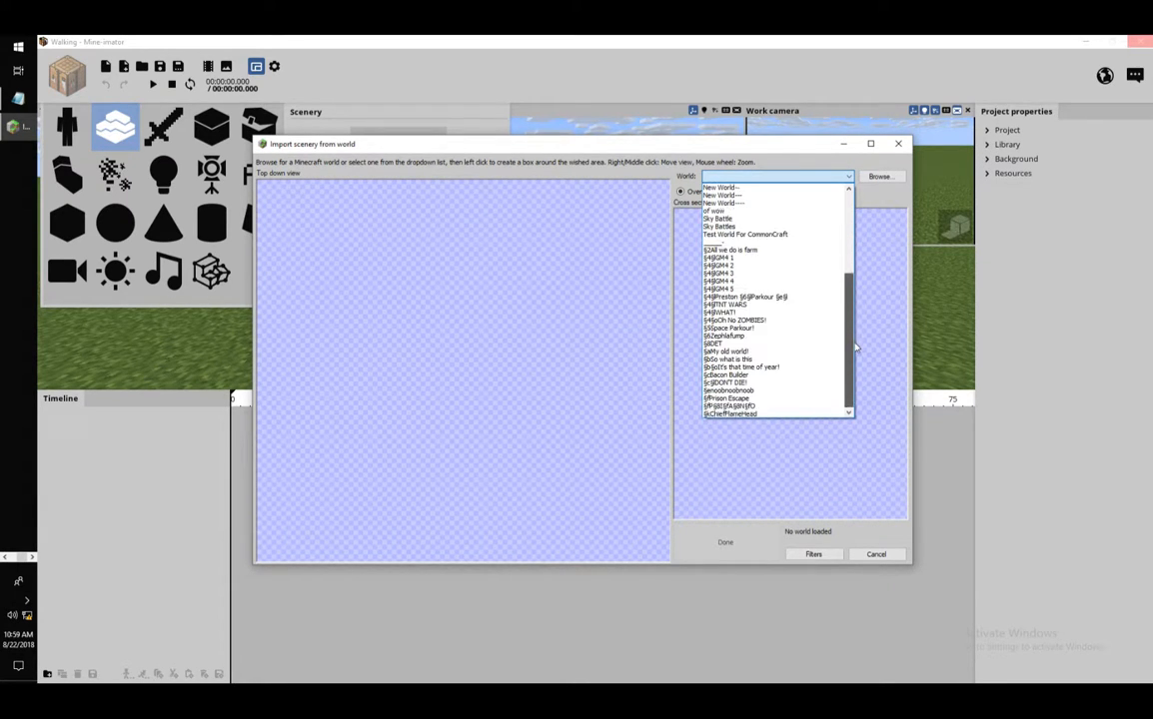
pyautogui.click(739, 351)
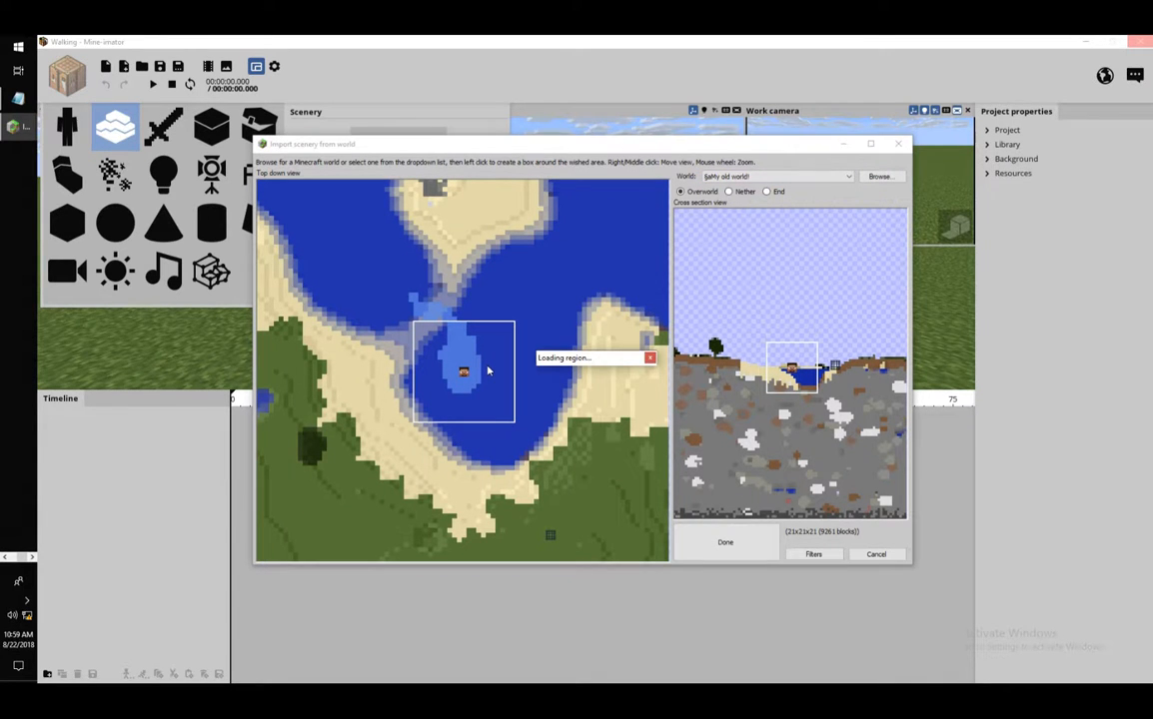
# Select a region of about 40x38x39 blocks around the small sandy island, from above its trees to below the seabed, and import it
pyautogui.scroll(-2, 539, 347)
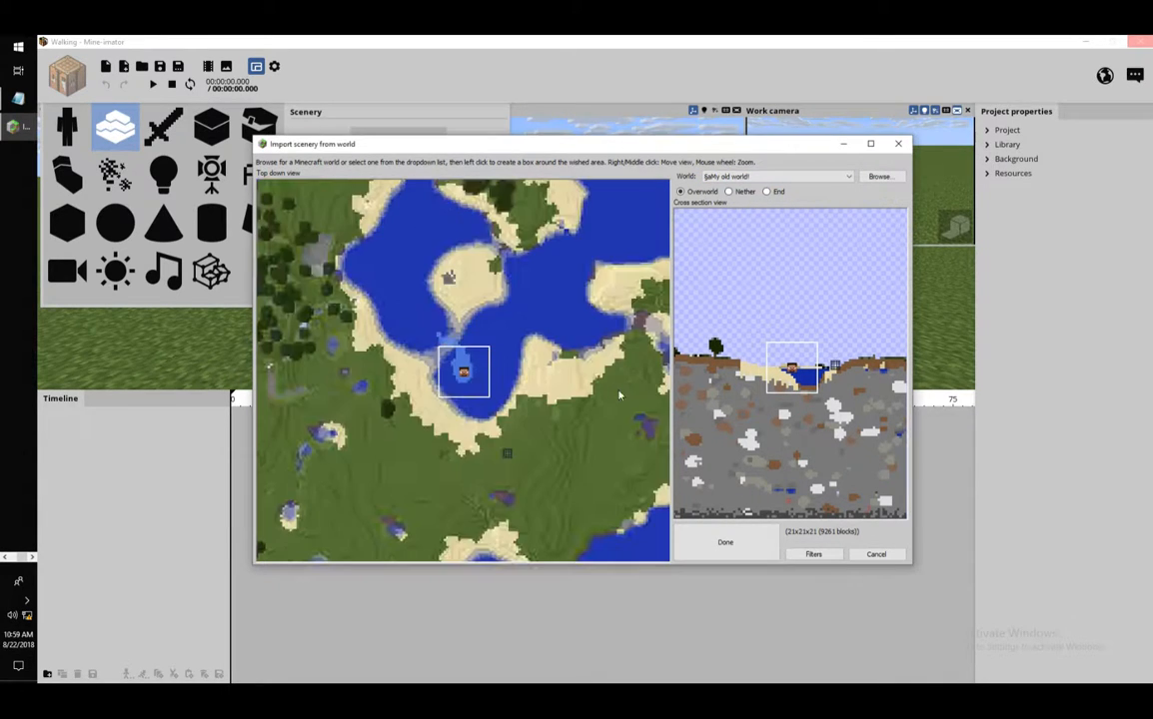
pyautogui.click(556, 317)
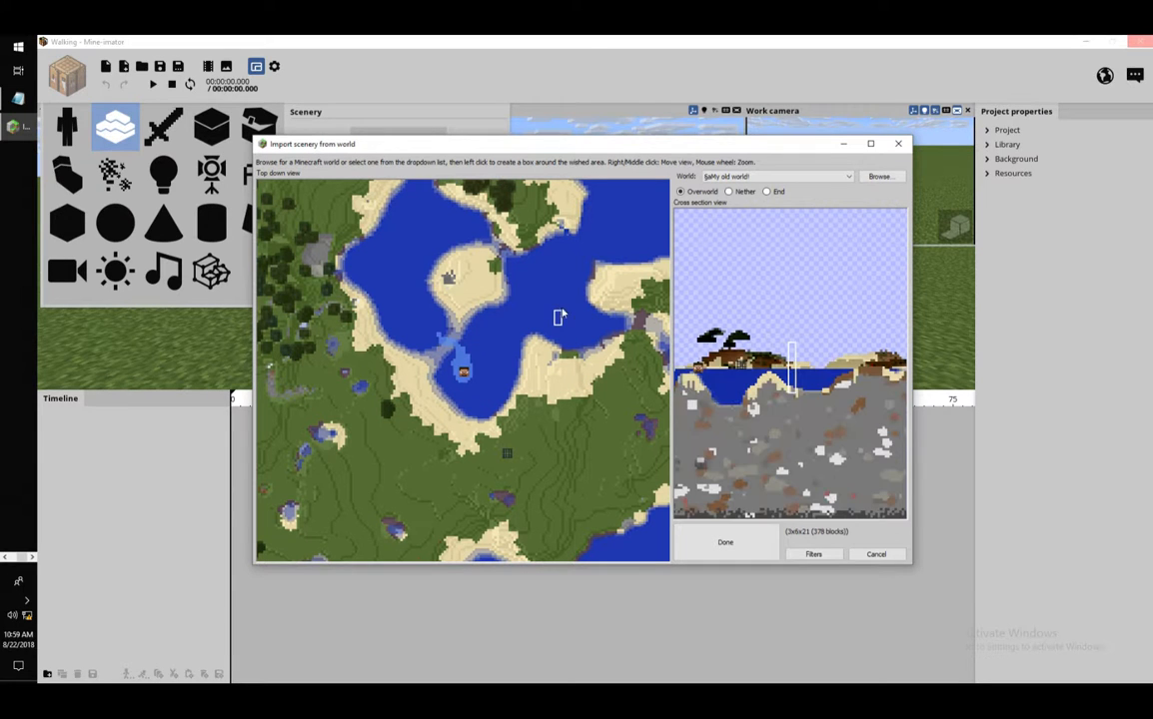
pyautogui.moveTo(425, 240); pyautogui.dragTo(521, 330)
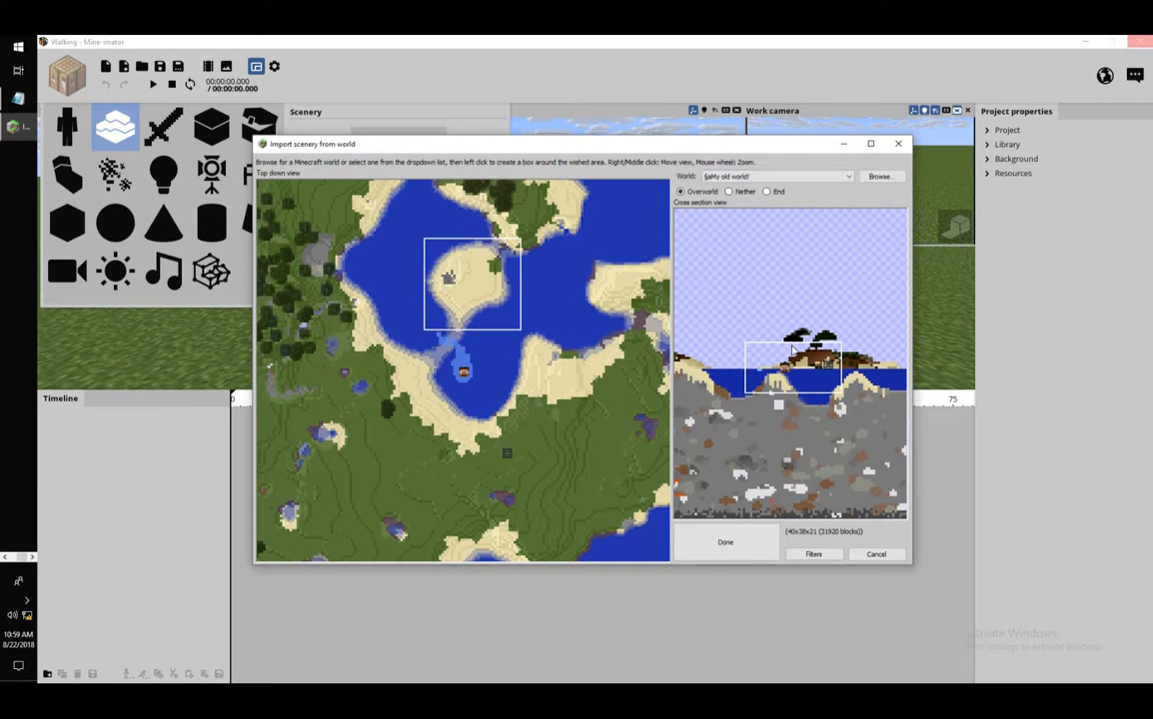
pyautogui.moveTo(796, 345); pyautogui.dragTo(796, 318)
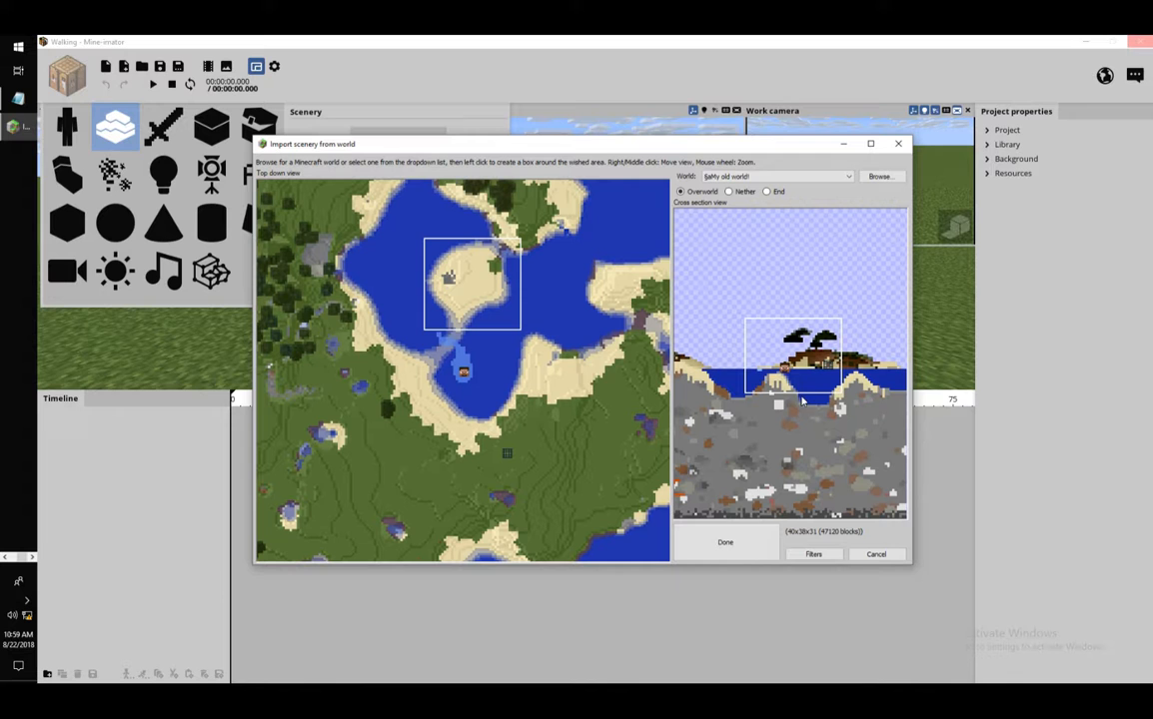
pyautogui.moveTo(798, 392); pyautogui.dragTo(801, 412)
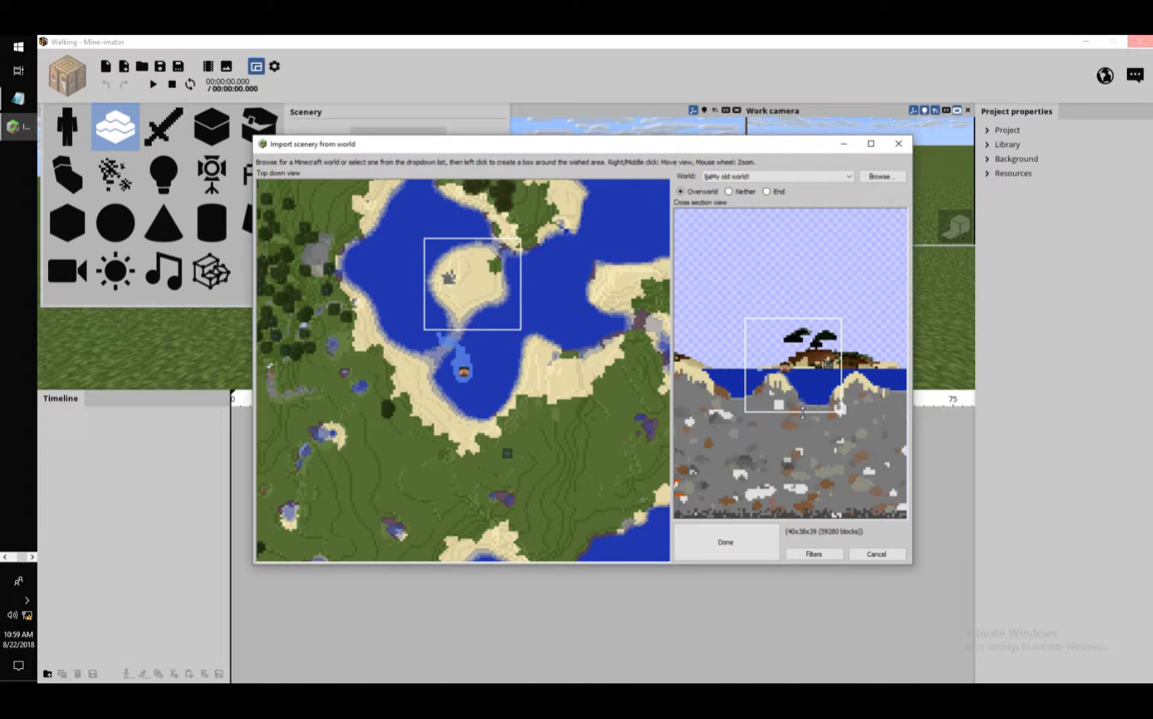
pyautogui.click(747, 547)
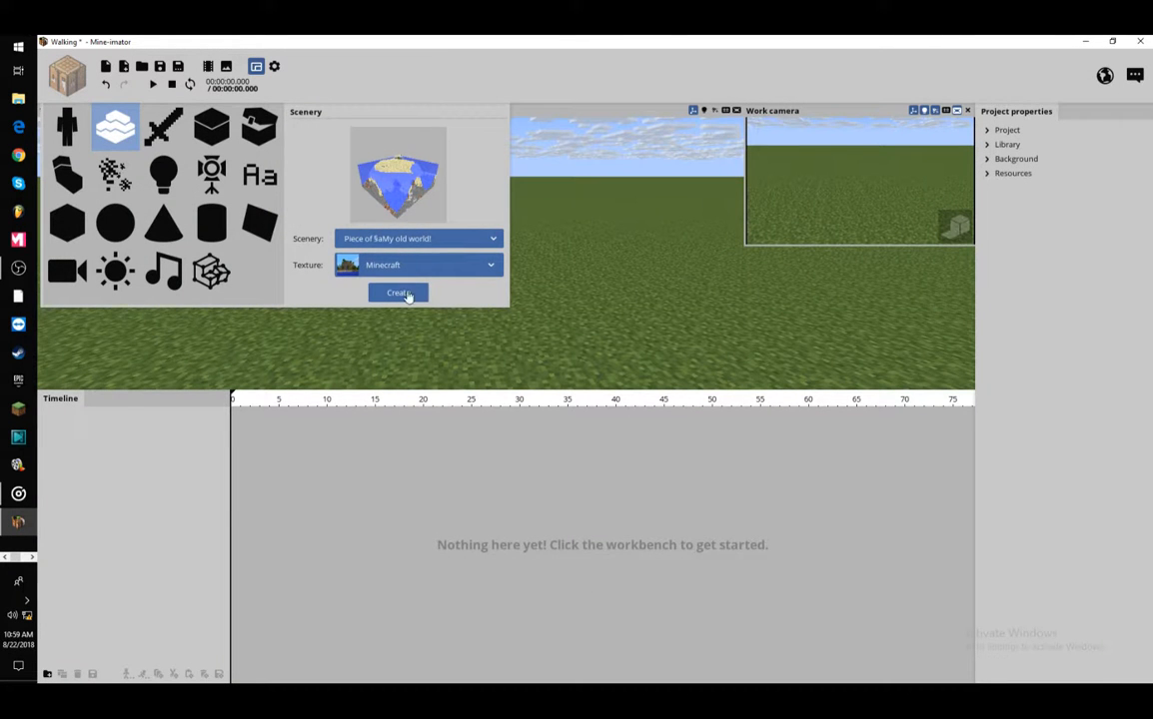
# Create the imported island scenery in the scene with the Minecraft texture
pyautogui.click(405, 294)
pyautogui.moveTo(605, 217); pyautogui.dragTo(566, 228)
pyautogui.scroll(-10, 605, 216)
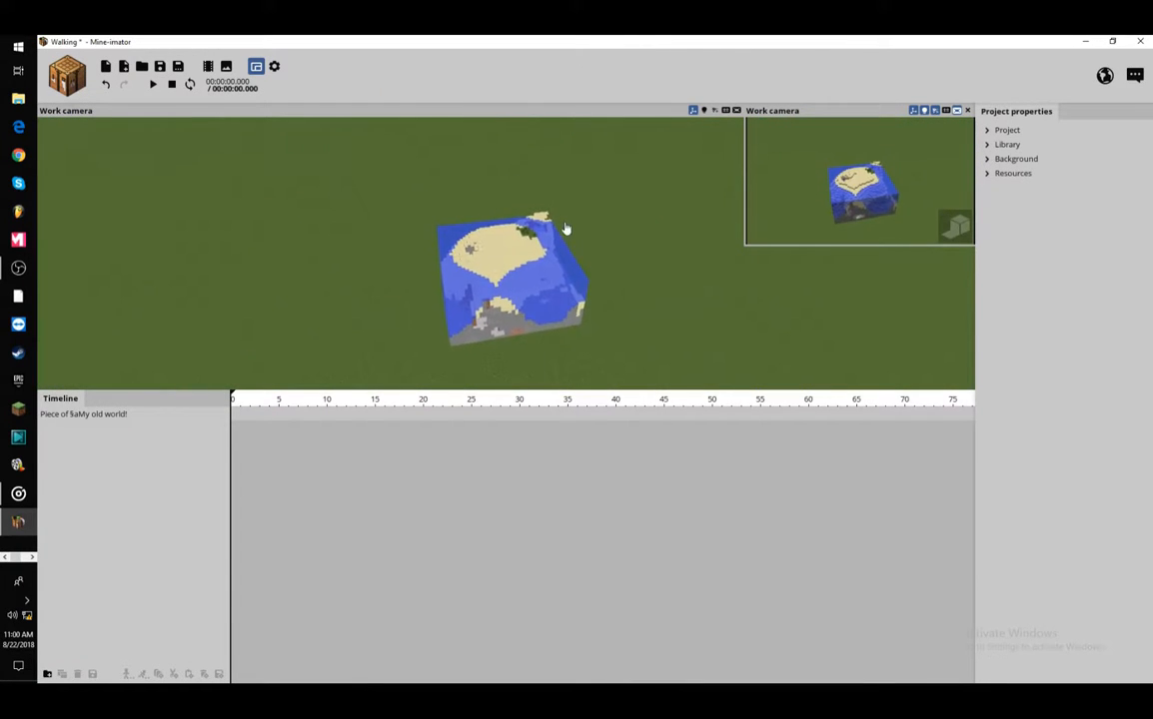
pyautogui.scroll(15, 566, 227)
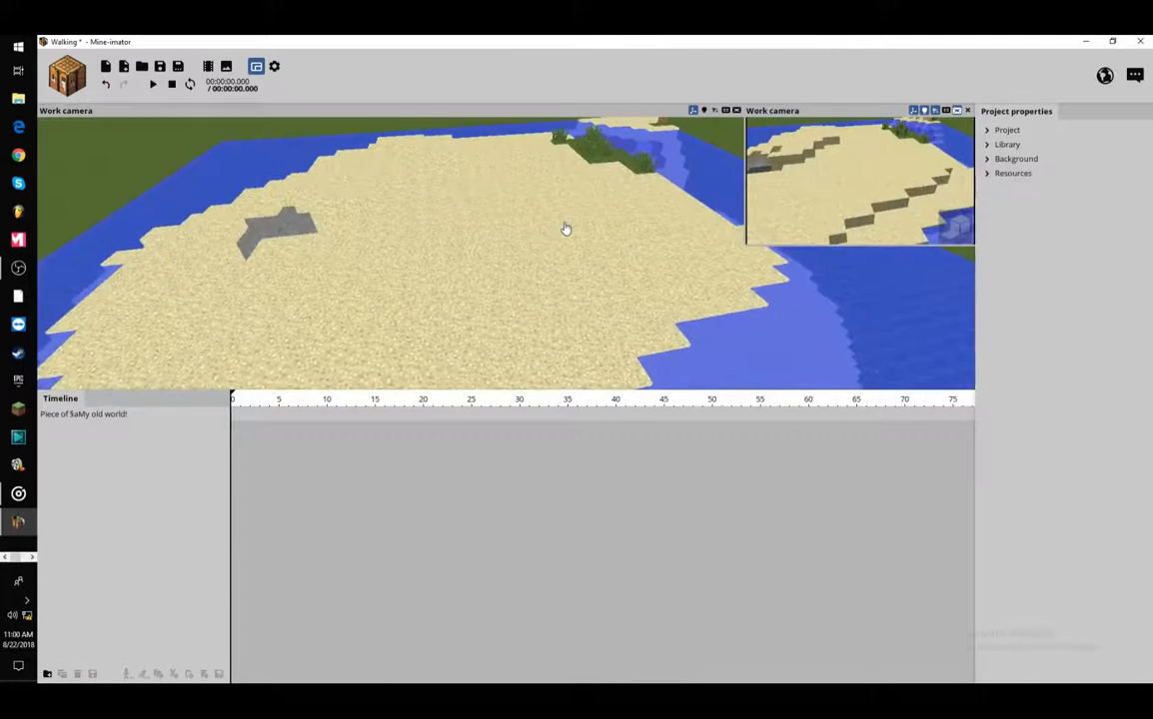
pyautogui.moveTo(567, 228); pyautogui.dragTo(567, 229, button='right')
# Create a Human character, Steve variant, using the Worrior2 skin from the Skin folder on the desktop
pyautogui.click(66, 75)
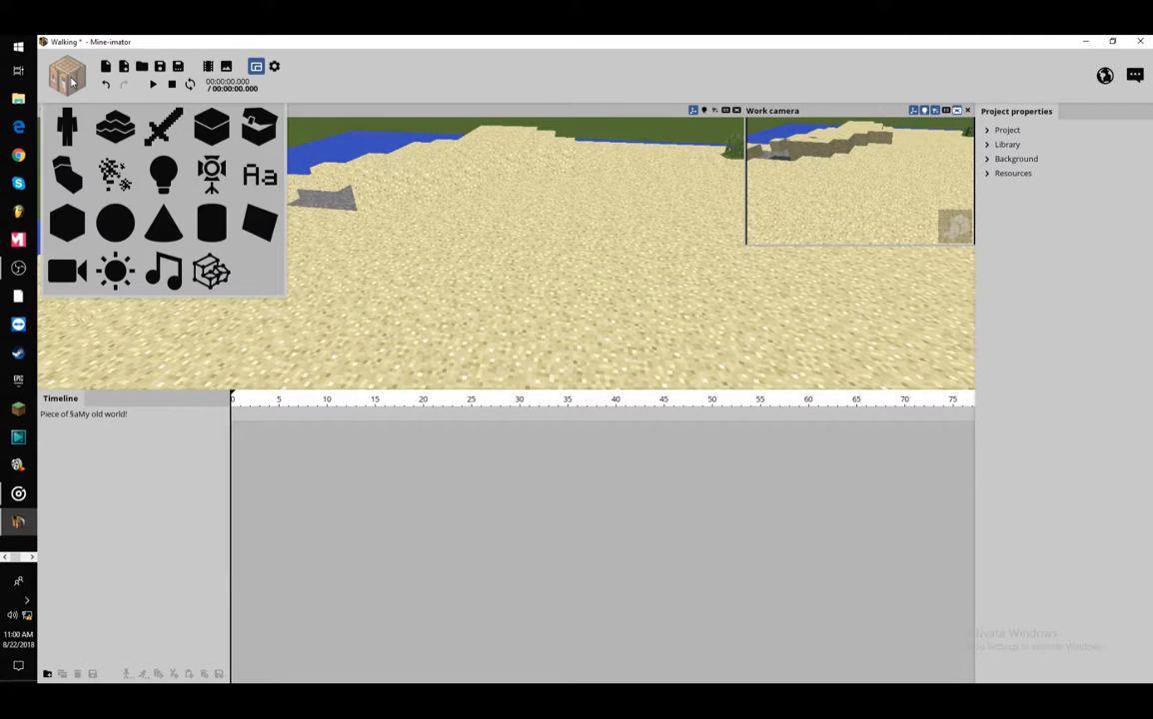
pyautogui.click(68, 130)
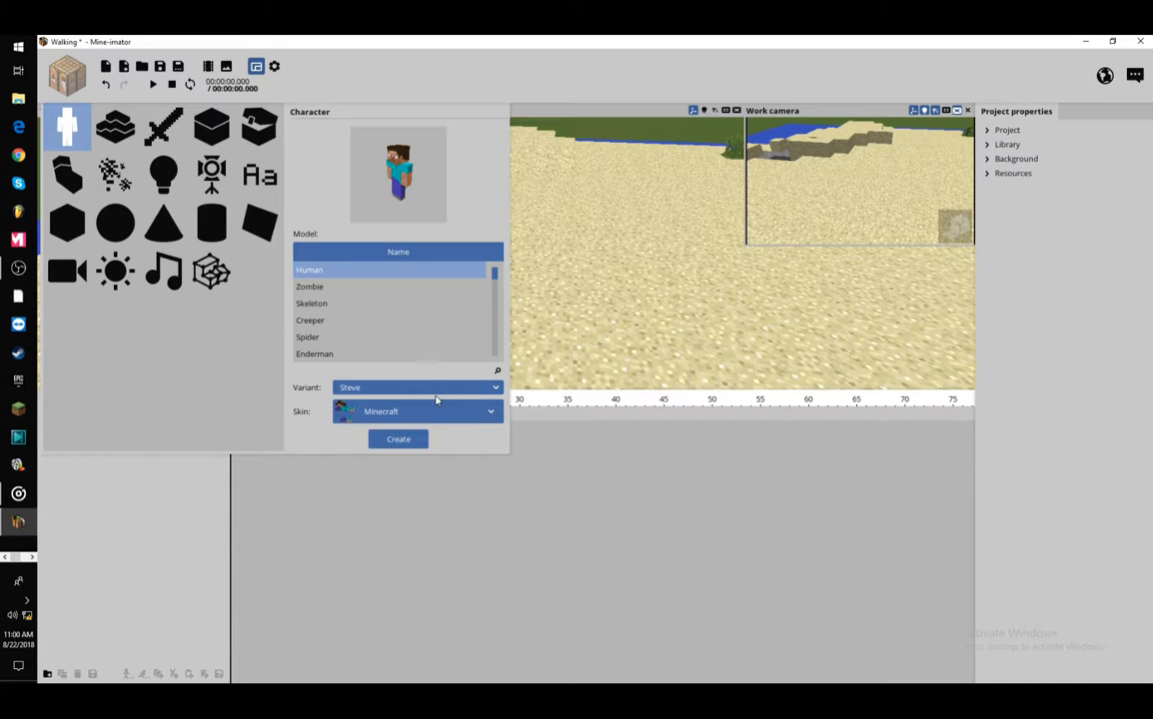
pyautogui.click(397, 414)
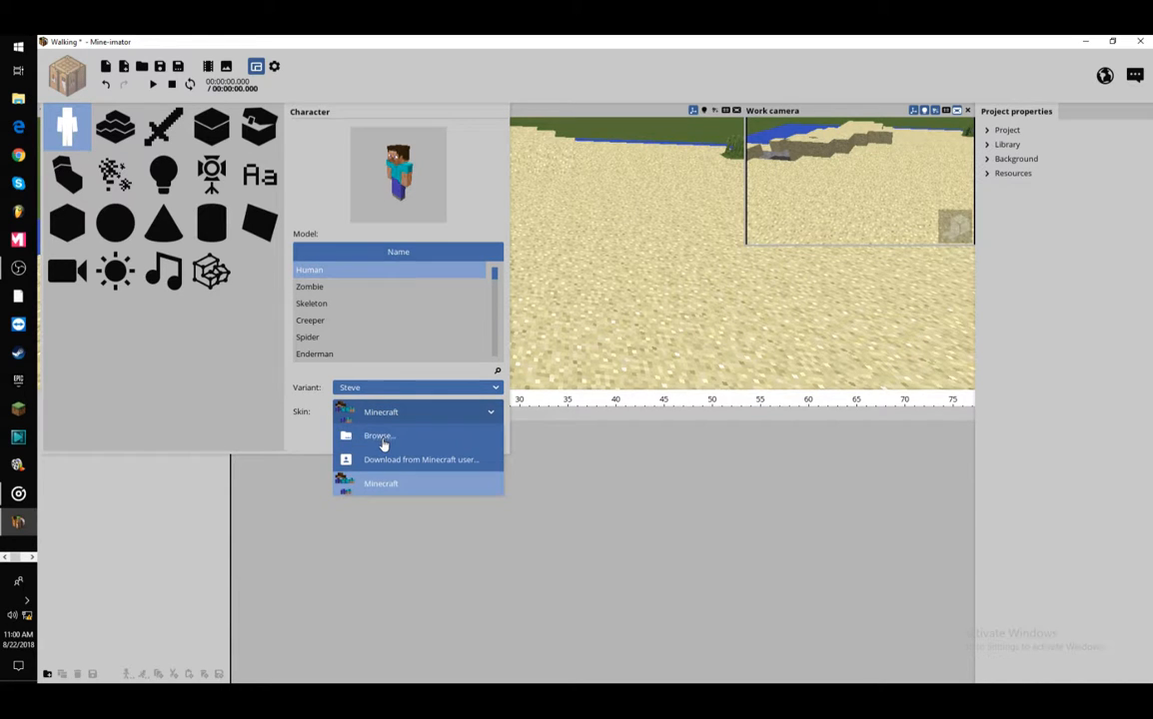
pyautogui.click(381, 442)
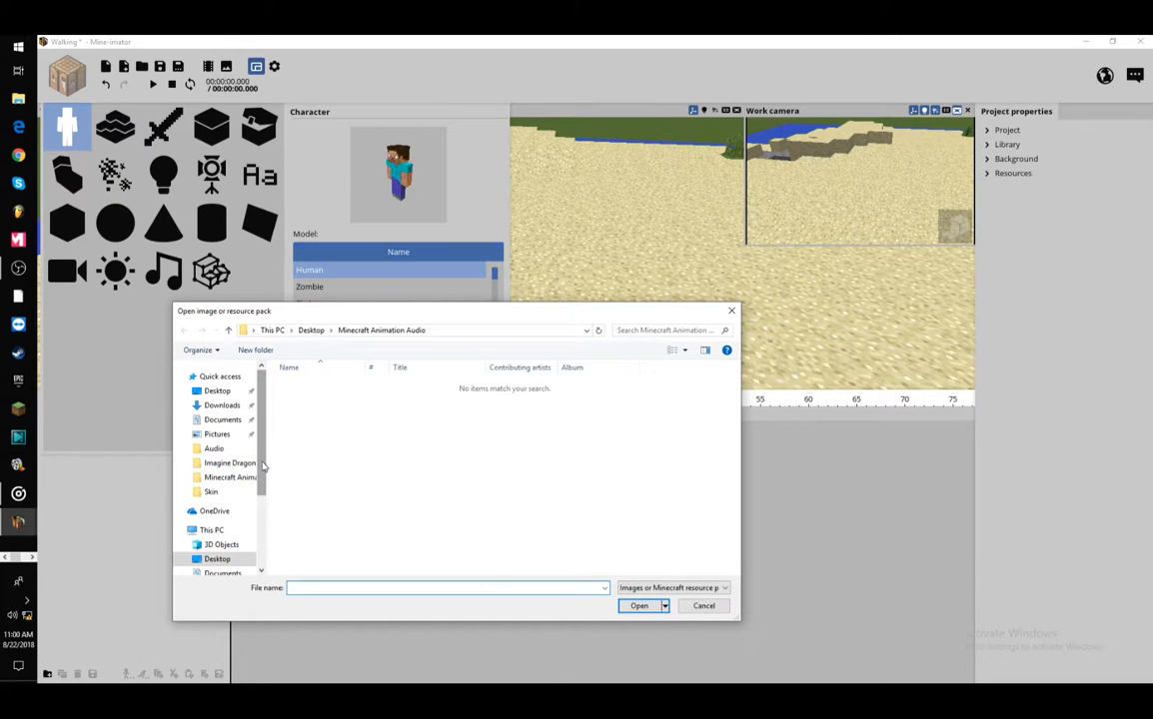
pyautogui.click(218, 392)
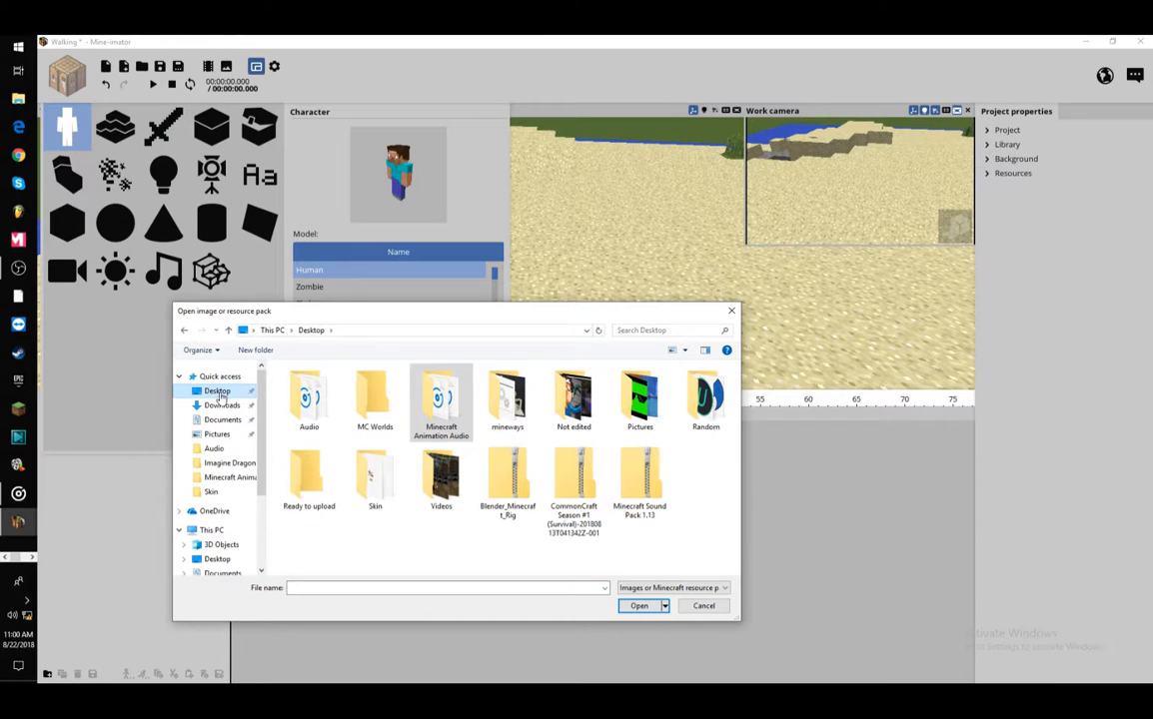
pyautogui.doubleClick(375, 482)
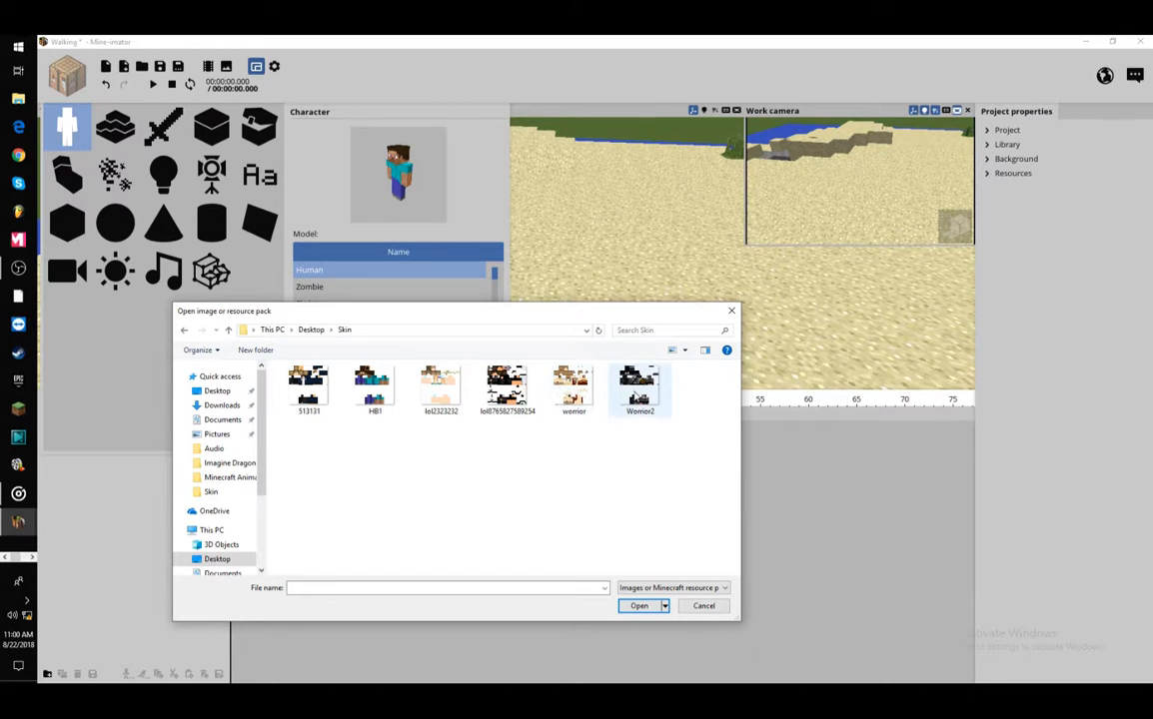
pyautogui.doubleClick(640, 390)
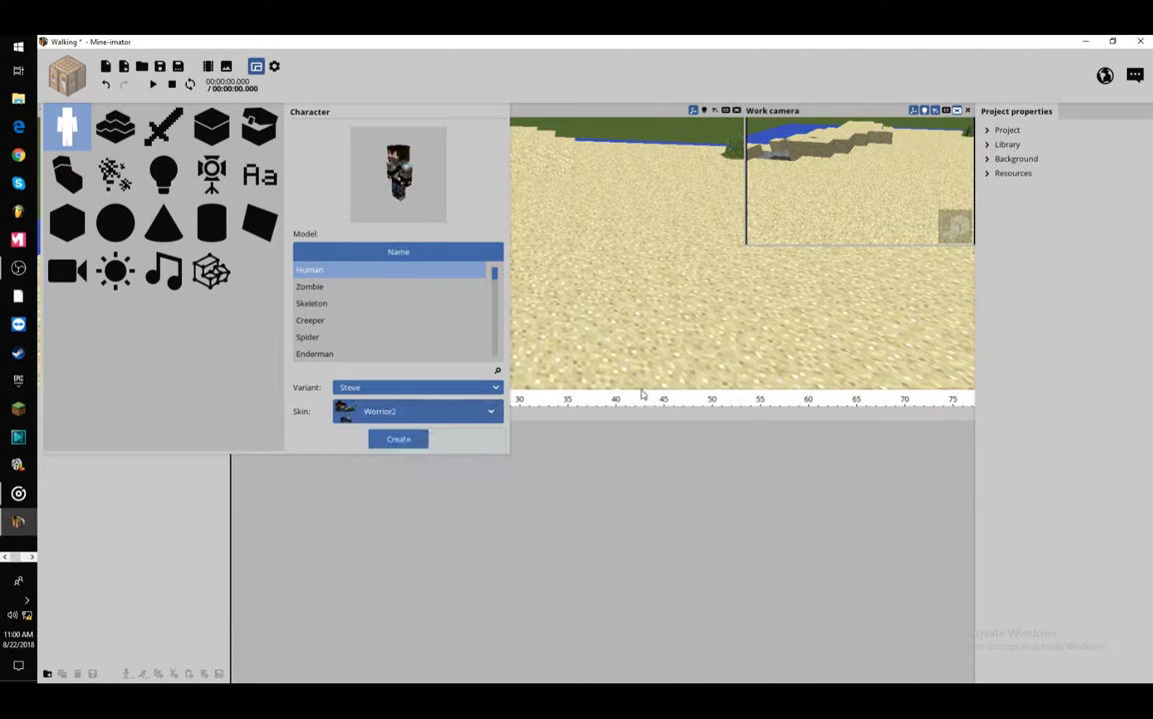
pyautogui.click(398, 440)
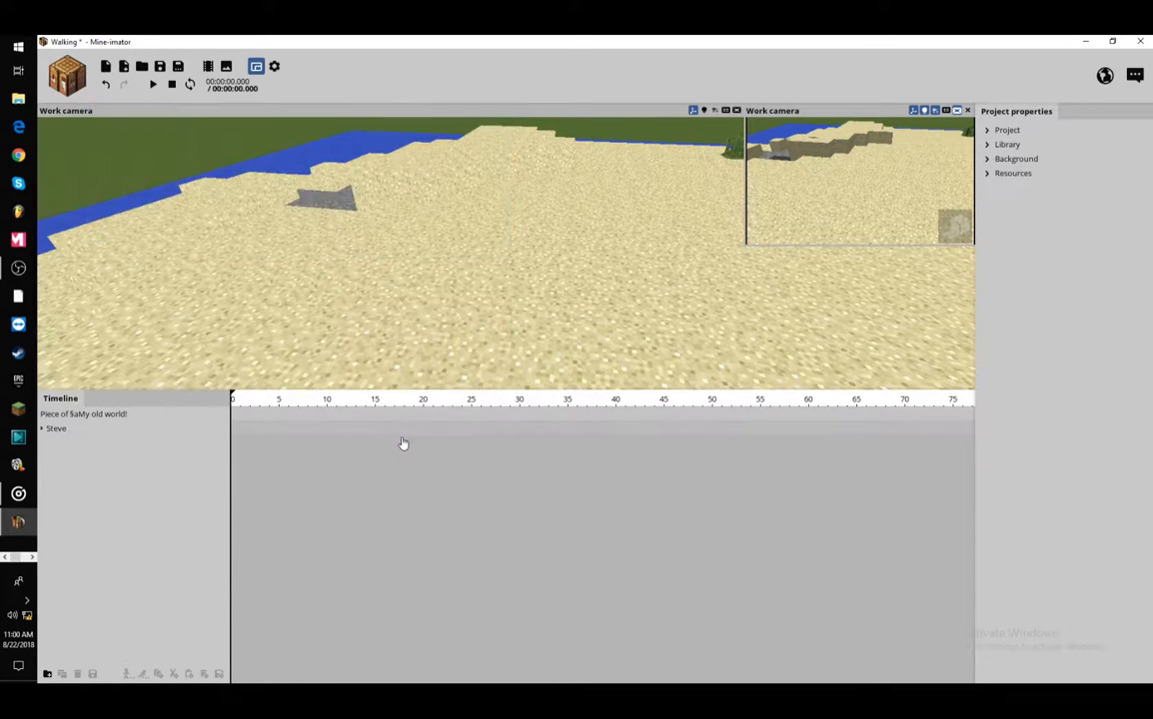
# Raise the Steve character out of the sand to a Y position of about 329
pyautogui.click(60, 429)
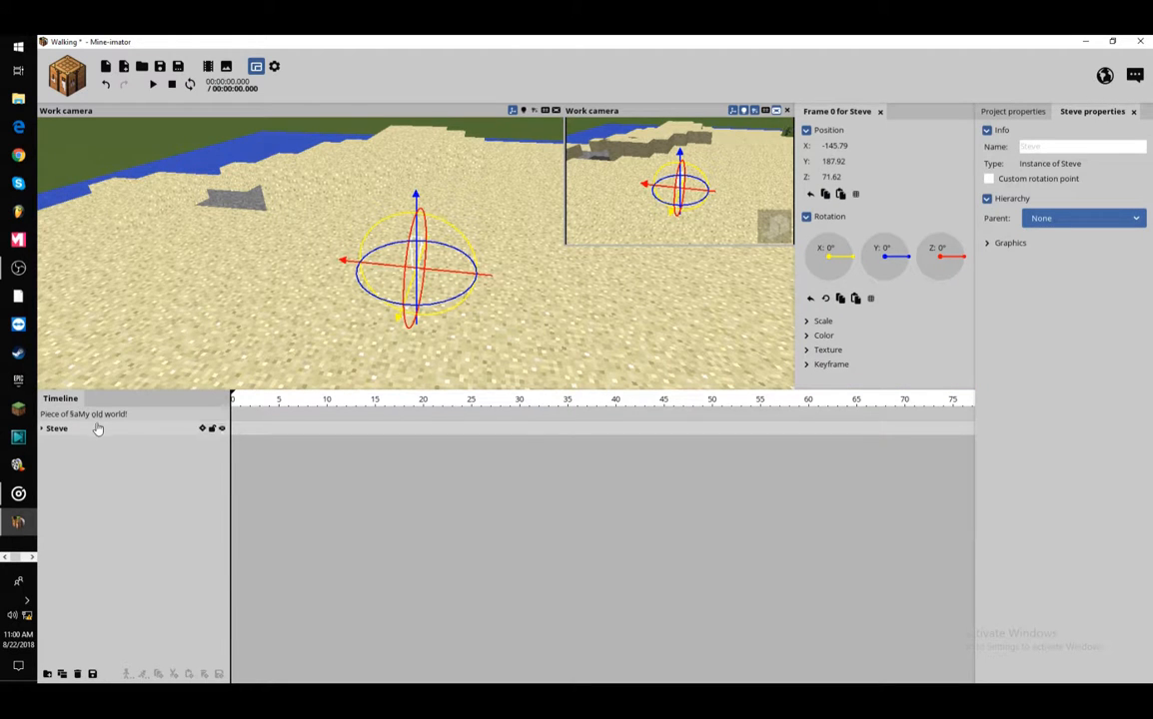
pyautogui.moveTo(417, 201); pyautogui.dragTo(417, 107)
pyautogui.moveTo(482, 241); pyautogui.dragTo(481, 175, button='right')
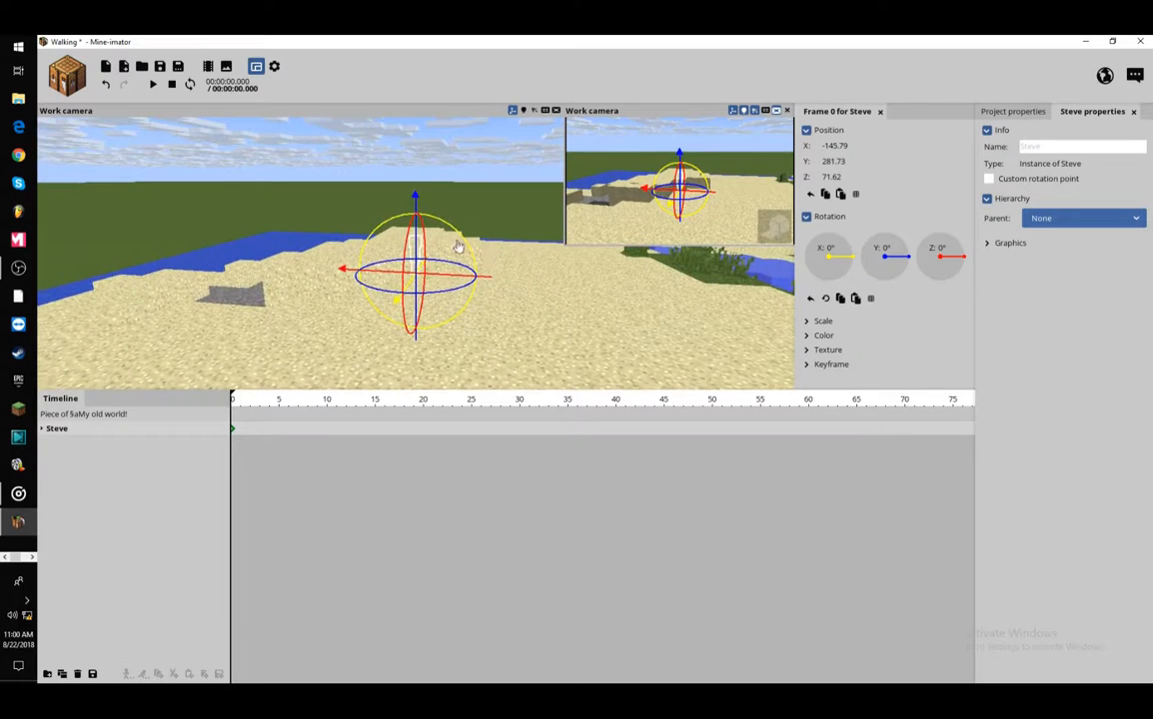
pyautogui.moveTo(415, 219); pyautogui.dragTo(415, 150)
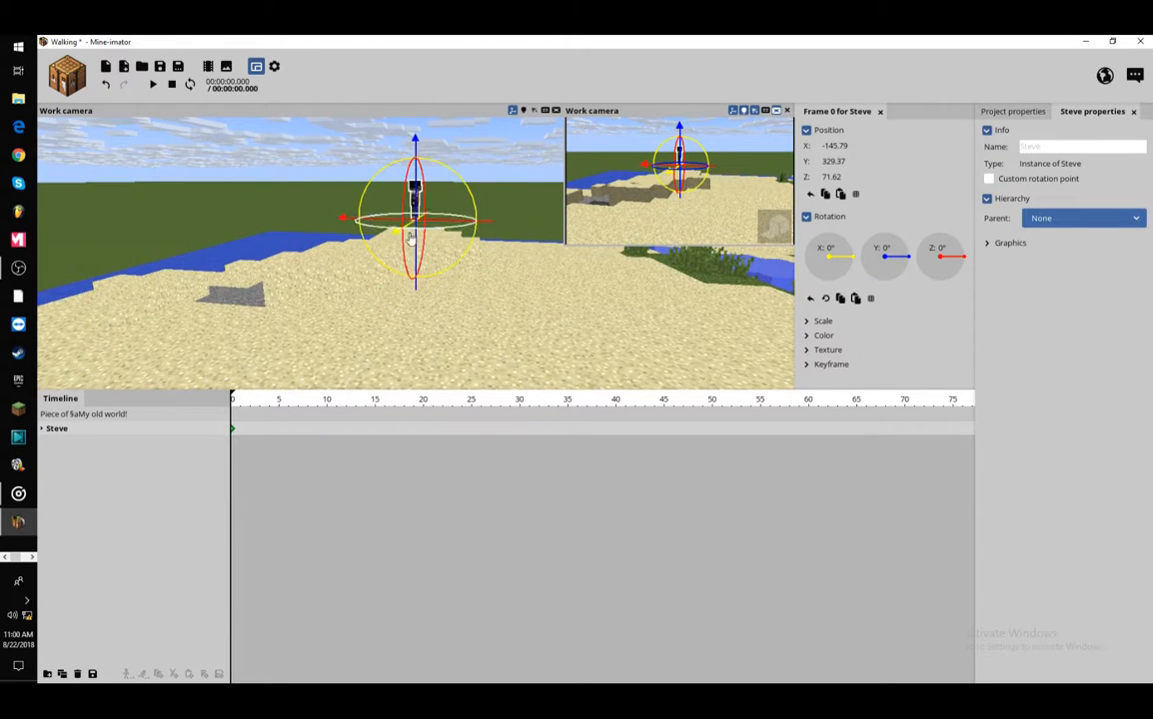
# Move the Steve character sideways across the island to an X position of about 32
pyautogui.moveTo(531, 296); pyautogui.dragTo(450, 293)
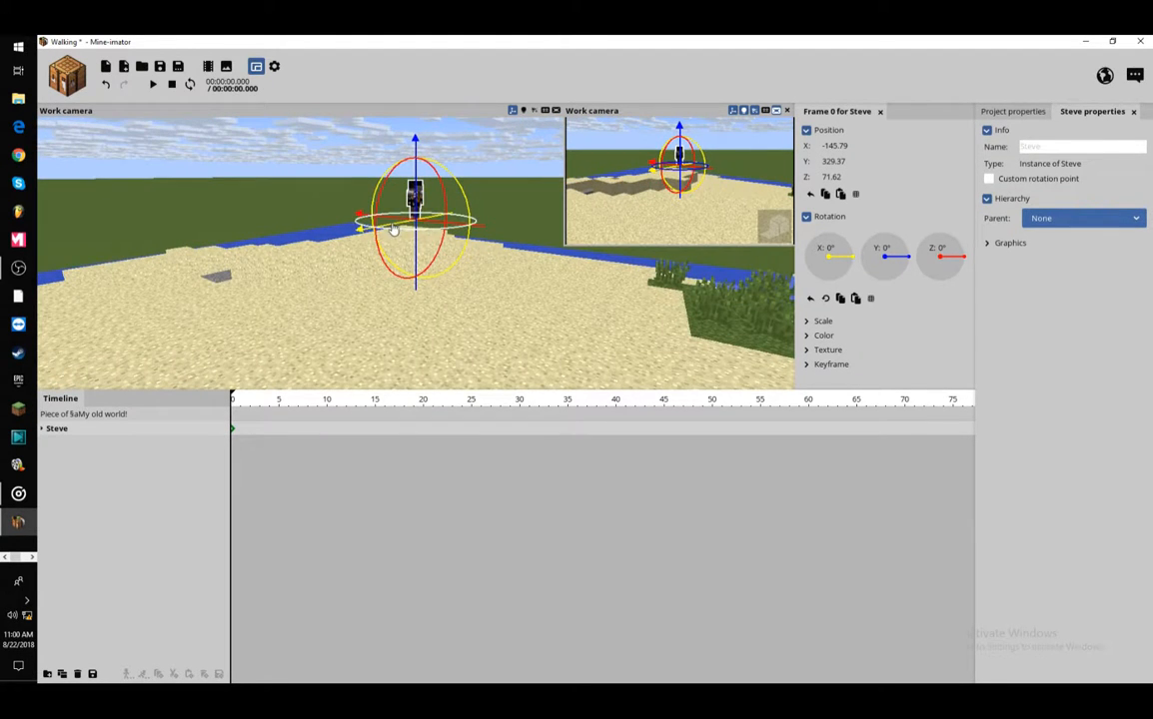
pyautogui.moveTo(361, 231); pyautogui.dragTo(118, 348)
pyautogui.moveTo(401, 332); pyautogui.dragTo(275, 367)
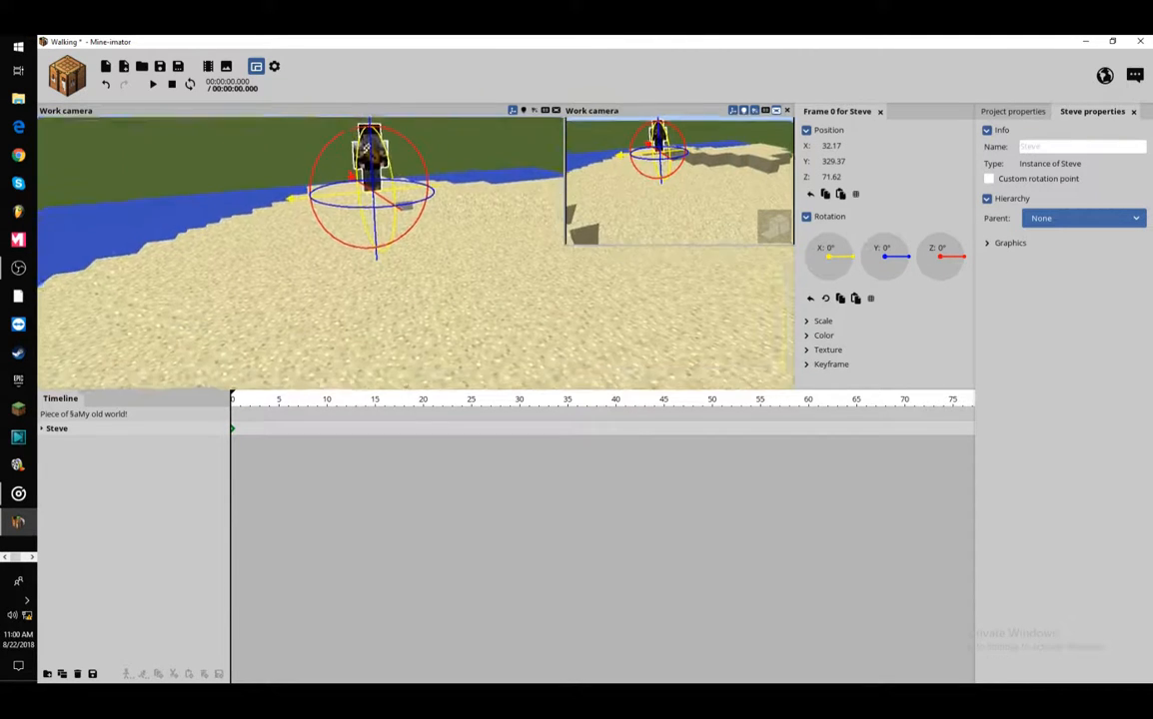
# Move the Steve character along the island to a Z position of about 125 and set its Y rotation to -180°
pyautogui.moveTo(240, 225); pyautogui.dragTo(282, 250)
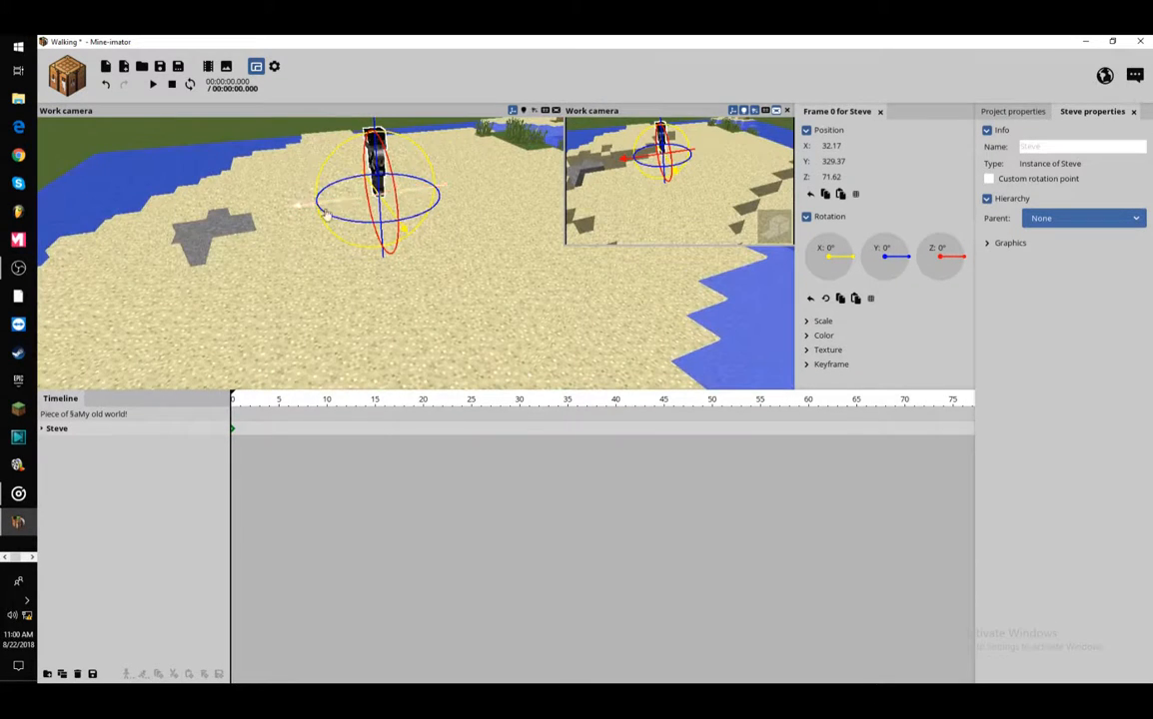
pyautogui.moveTo(327, 215); pyautogui.dragTo(237, 227)
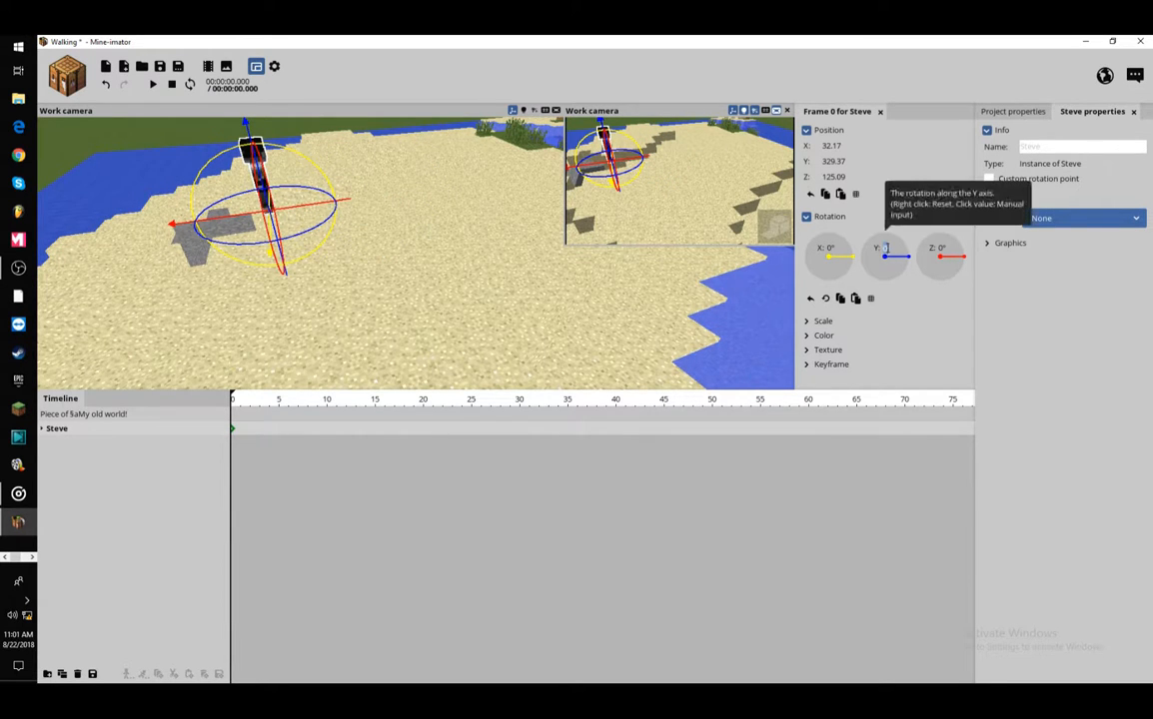
pyautogui.moveTo(885, 249); pyautogui.dragTo(888, 255)
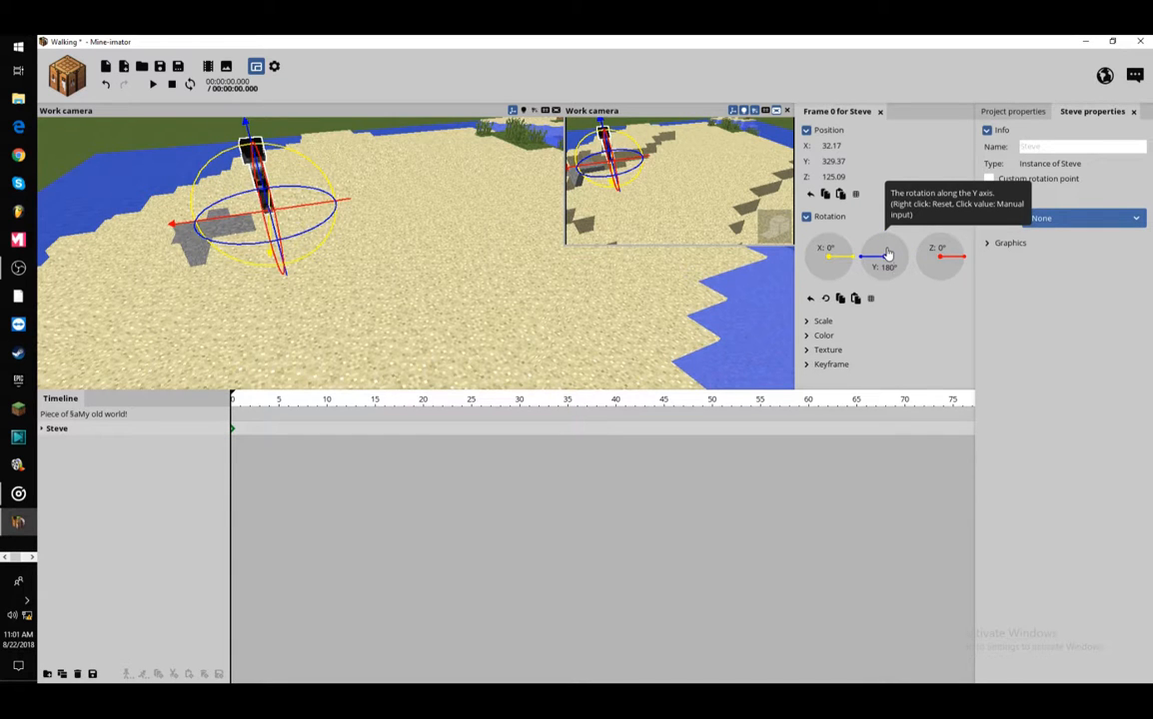
pyautogui.click(880, 272)
pyautogui.press('BackSpace')
pyautogui.press('BackSpace')
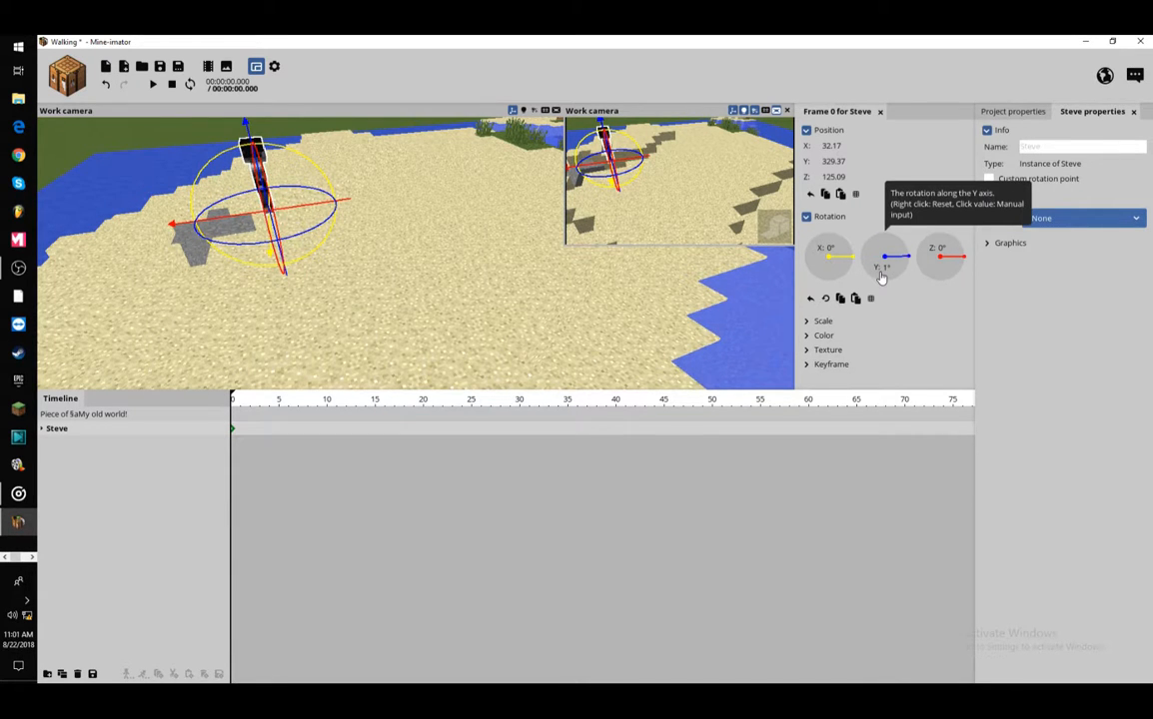
pyautogui.press('BackSpace')
pyautogui.write('-180')
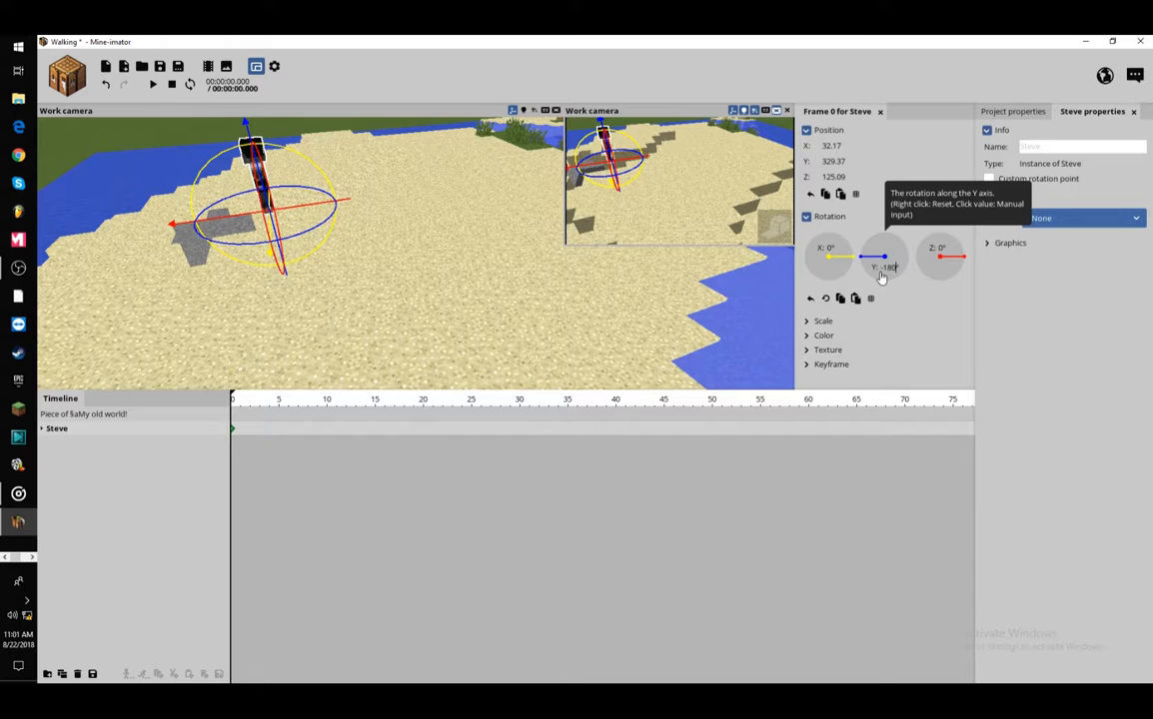
# Lower the Steve character until its feet rest on the sand, at a Y position of about 304
pyautogui.moveTo(445, 304); pyautogui.dragTo(300, 299)
pyautogui.moveTo(520, 303); pyautogui.dragTo(586, 303)
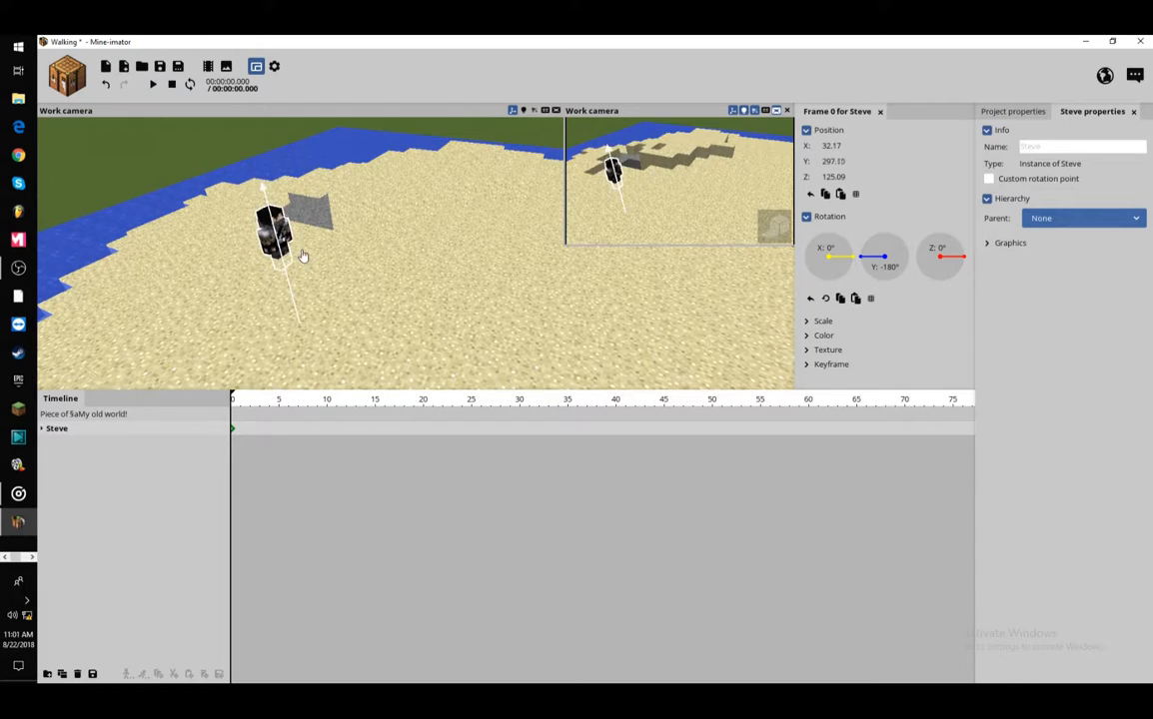
pyautogui.moveTo(412, 323); pyautogui.dragTo(600, 278)
pyautogui.moveTo(340, 307); pyautogui.dragTo(332, 312)
pyautogui.scroll(5, 332, 312)
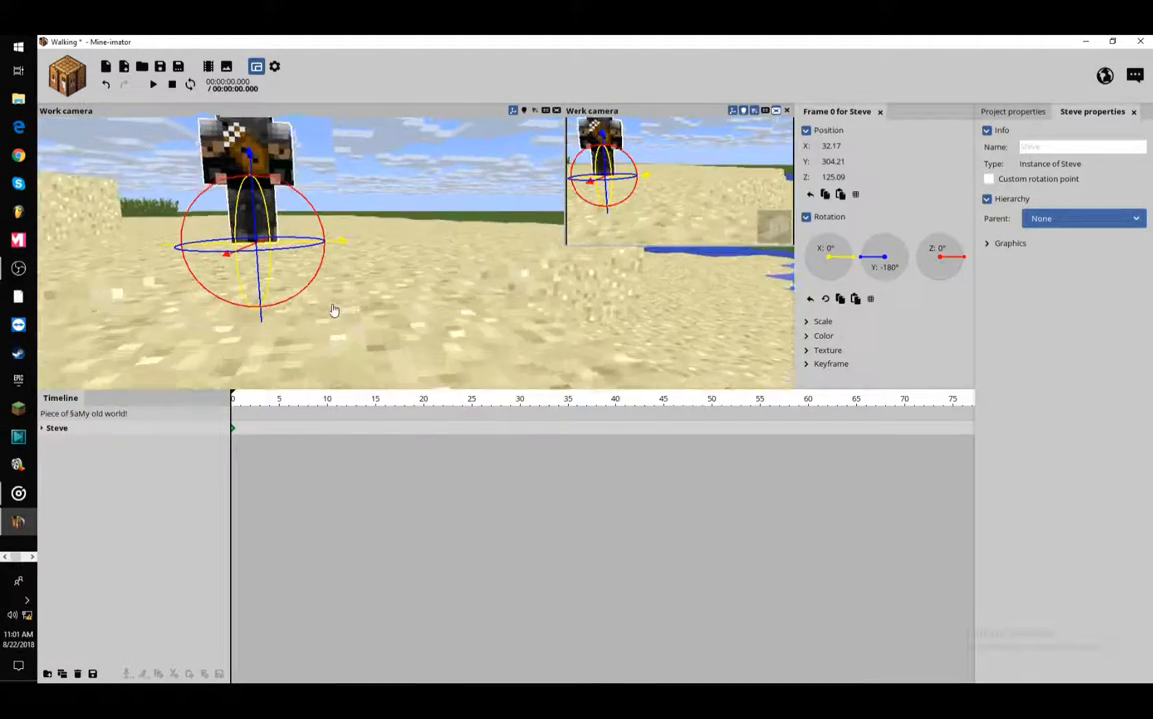
pyautogui.moveTo(391, 322); pyautogui.dragTo(371, 310, button='right')
pyautogui.moveTo(457, 327)
pyautogui.mouseDown()
pyautogui.moveTo(240, 315)
pyautogui.moveTo(435, 326)
pyautogui.mouseUp()
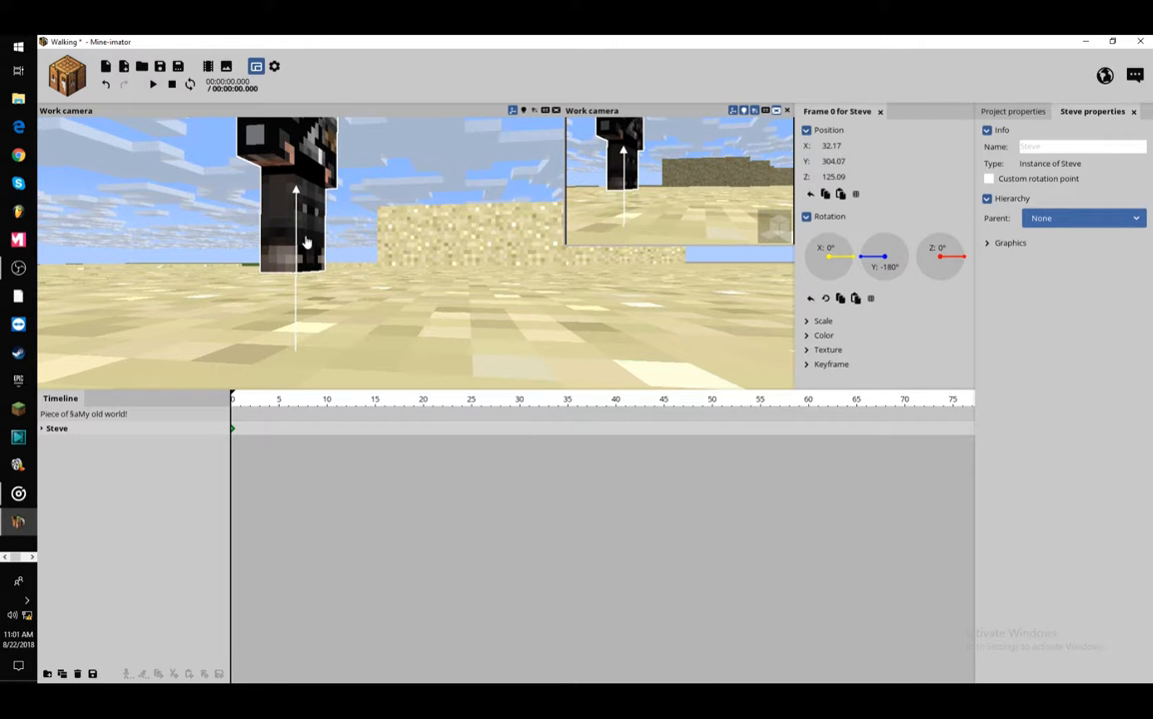
pyautogui.moveTo(461, 182); pyautogui.dragTo(461, 184)
pyautogui.moveTo(461, 182); pyautogui.dragTo(400, 180, button='right')
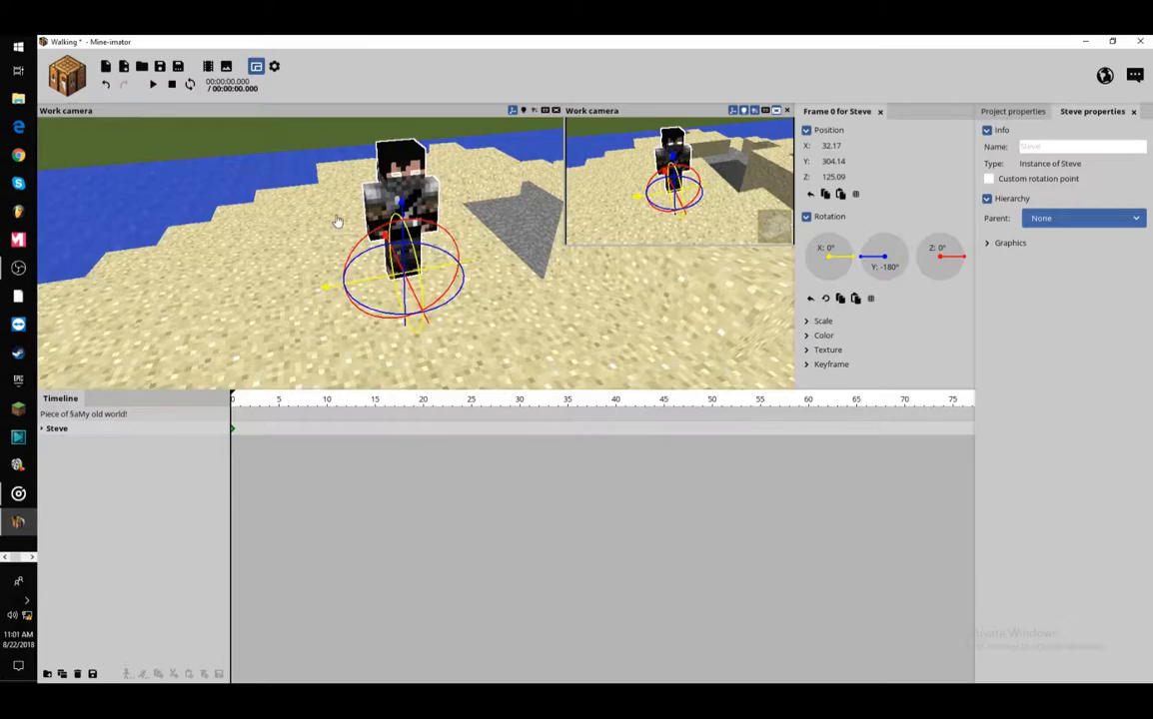
# Add keyframes at frame 15 for Steve's right arm, left arm, right leg and left leg
pyautogui.moveTo(338, 221); pyautogui.dragTo(320, 240, button='right')
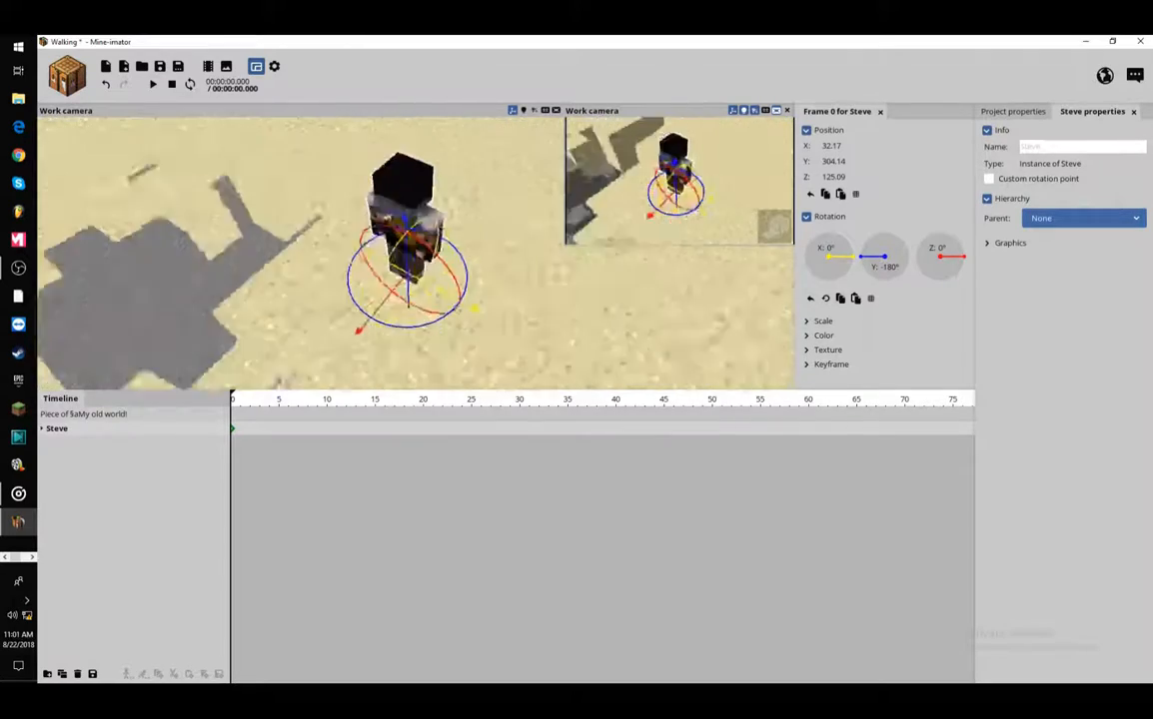
pyautogui.moveTo(242, 300); pyautogui.dragTo(290, 225)
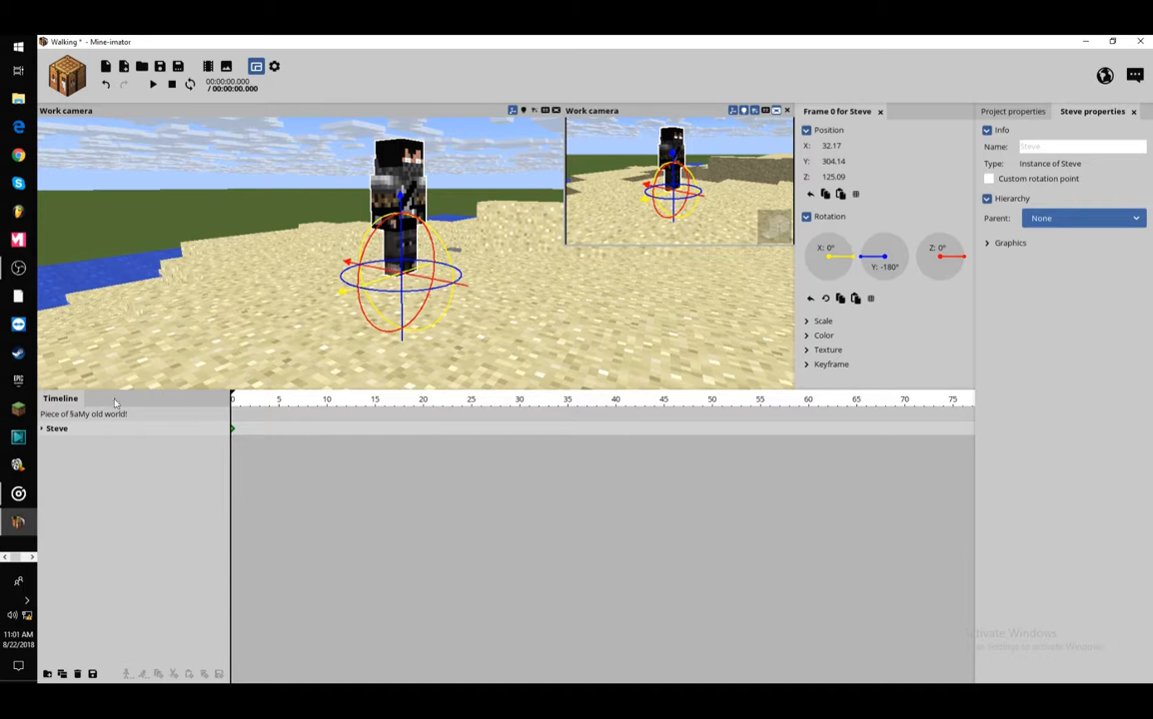
pyautogui.click(376, 199)
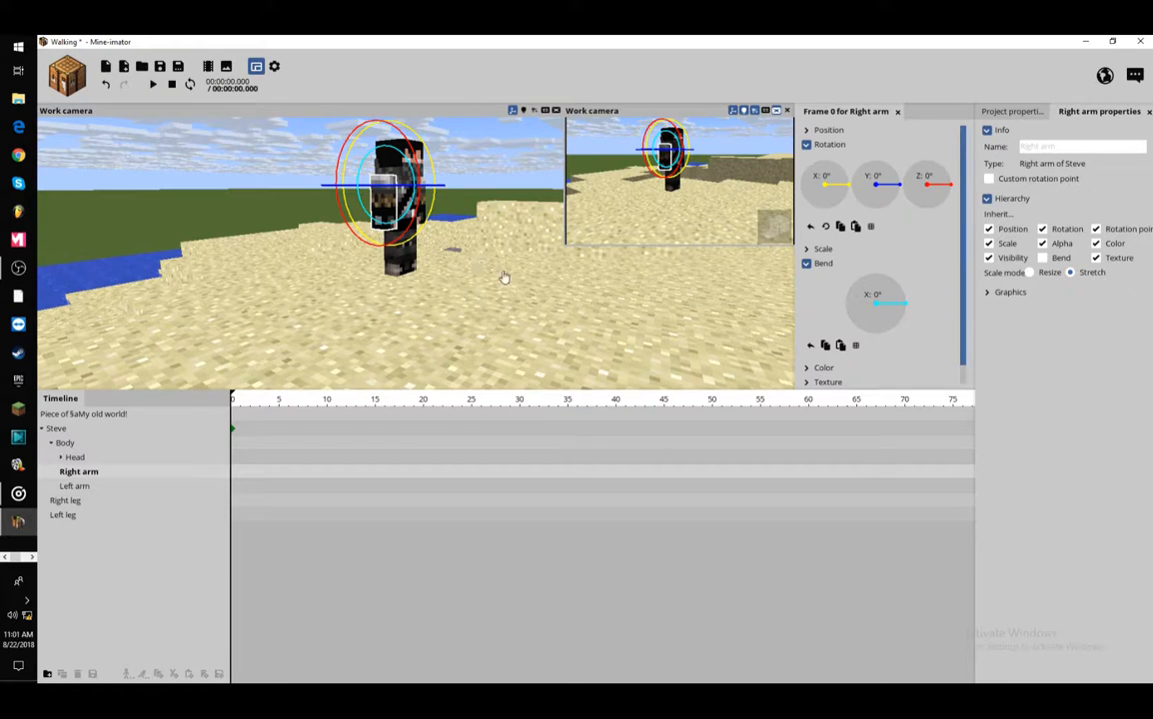
pyautogui.moveTo(504, 277); pyautogui.dragTo(383, 319)
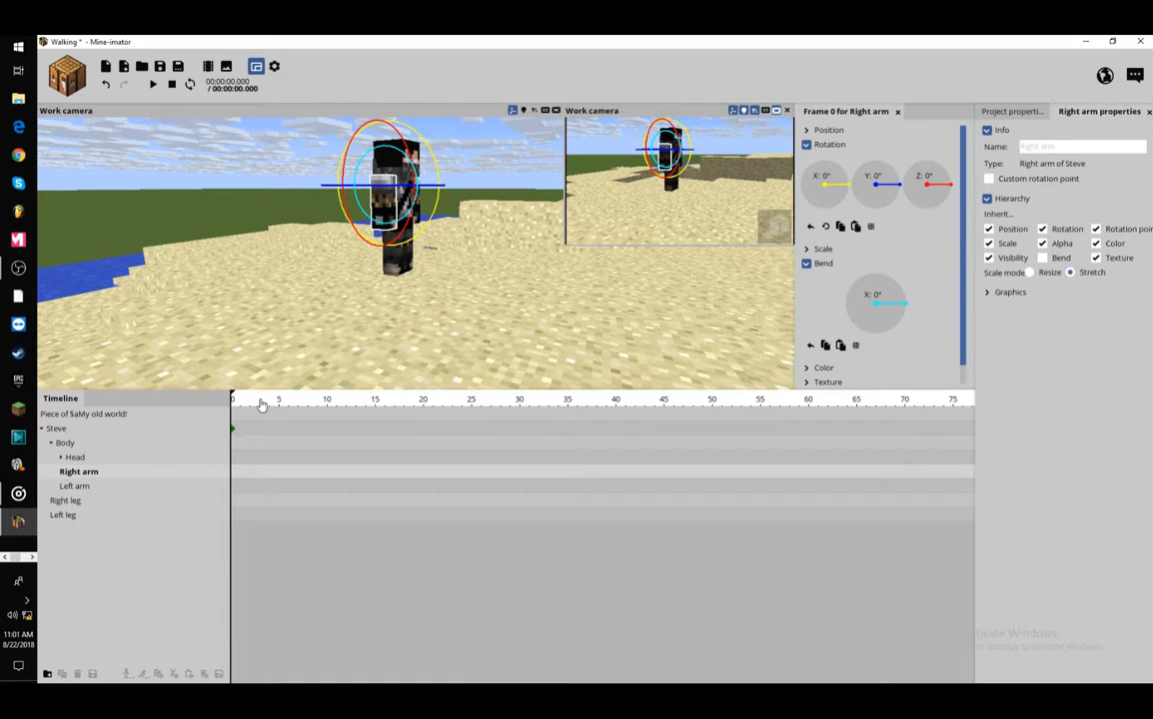
pyautogui.moveTo(261, 404); pyautogui.dragTo(375, 445)
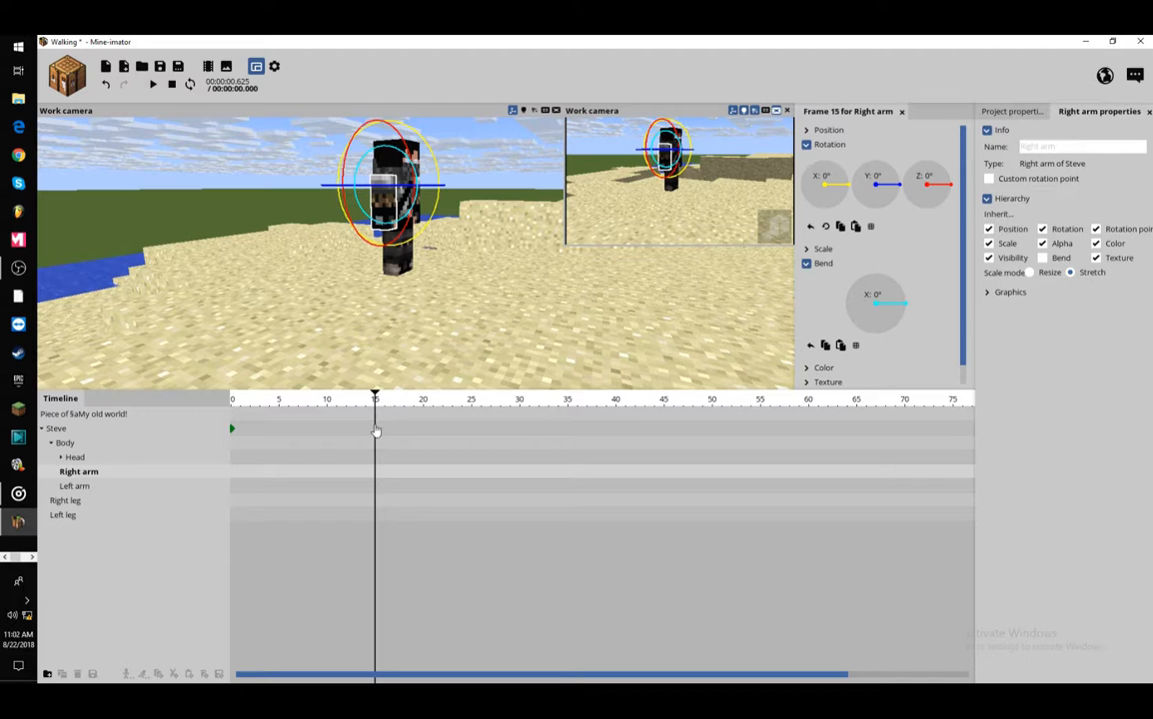
pyautogui.click(376, 489)
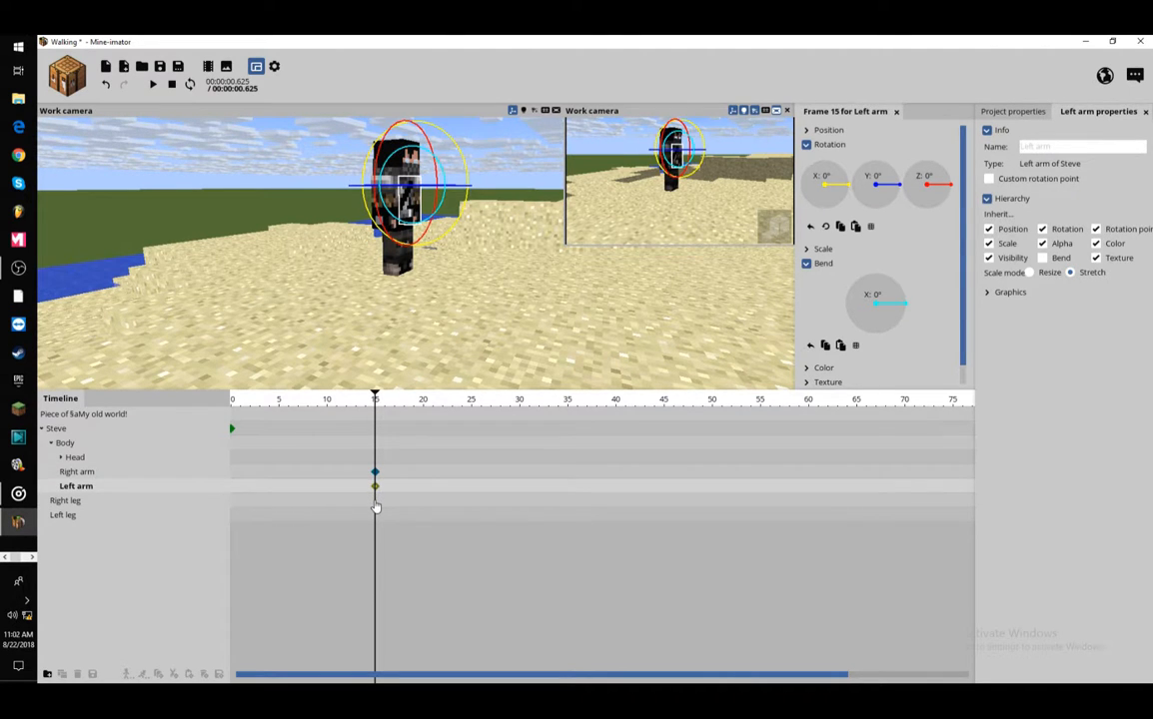
pyautogui.click(375, 504)
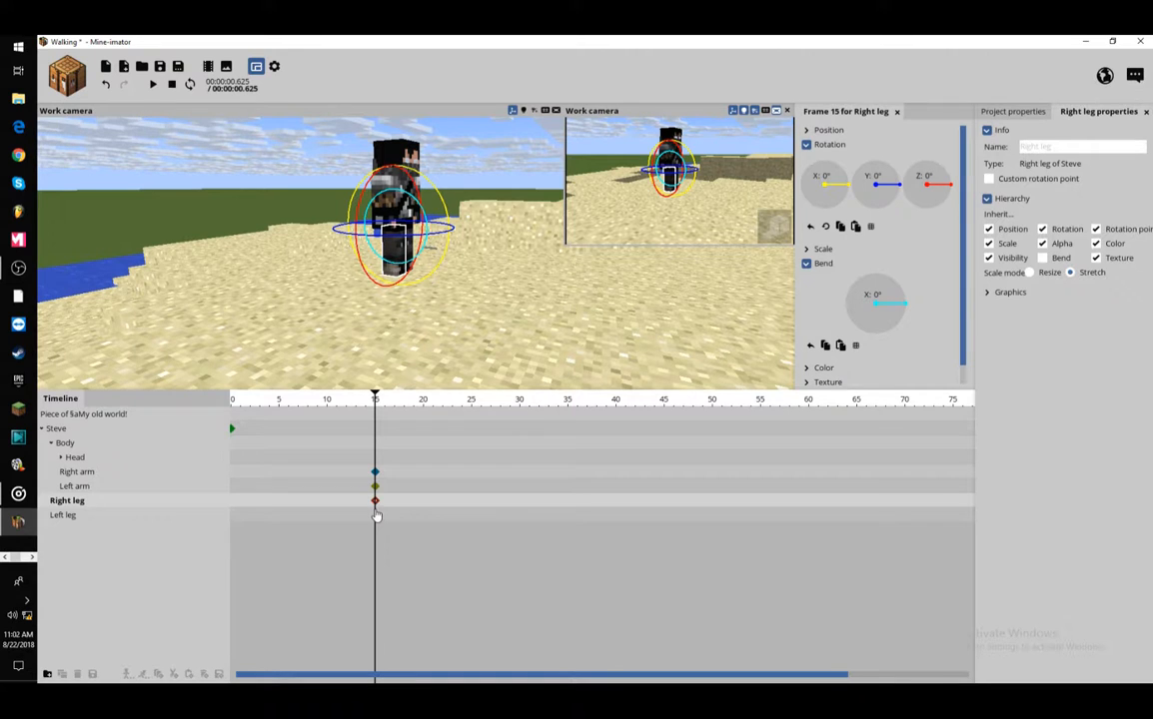
pyautogui.click(377, 516)
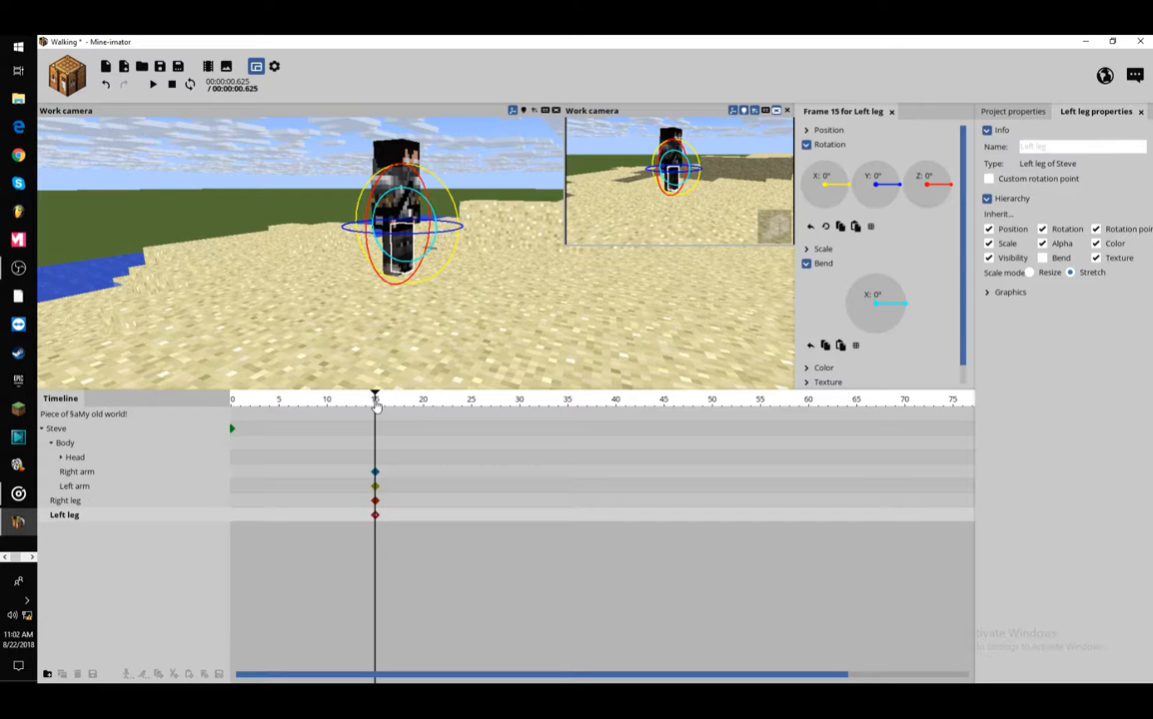
# Add keyframes at frame 30 for Steve's right arm, left arm, right leg and left leg
pyautogui.moveTo(377, 404); pyautogui.dragTo(519, 431)
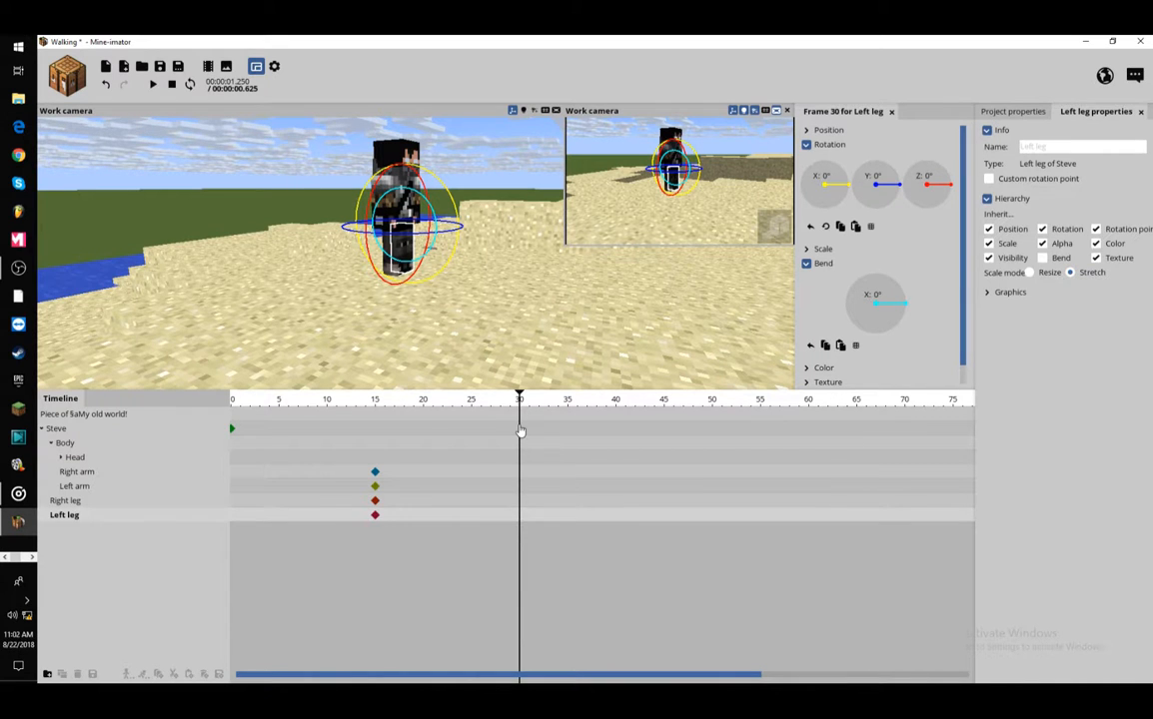
pyautogui.moveTo(519, 431)
pyautogui.mouseDown()
pyautogui.moveTo(465, 440)
pyautogui.moveTo(521, 452)
pyautogui.mouseUp()
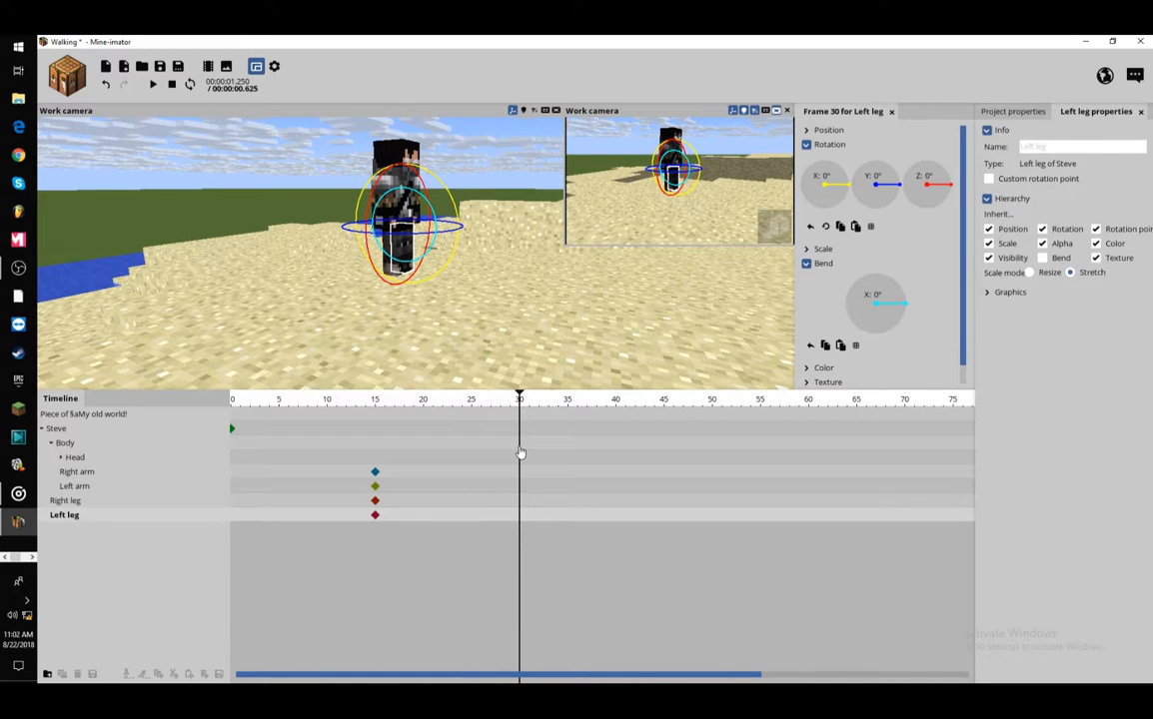
pyautogui.click(520, 471)
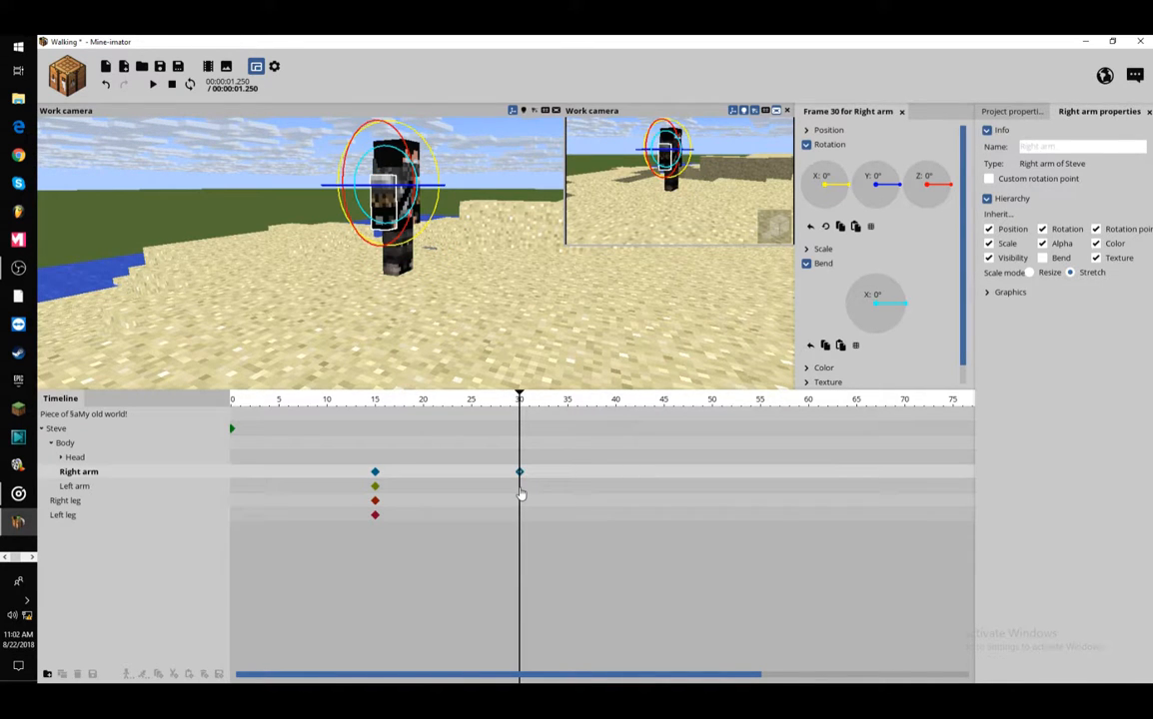
pyautogui.click(521, 486)
pyautogui.click(520, 500)
pyautogui.click(520, 515)
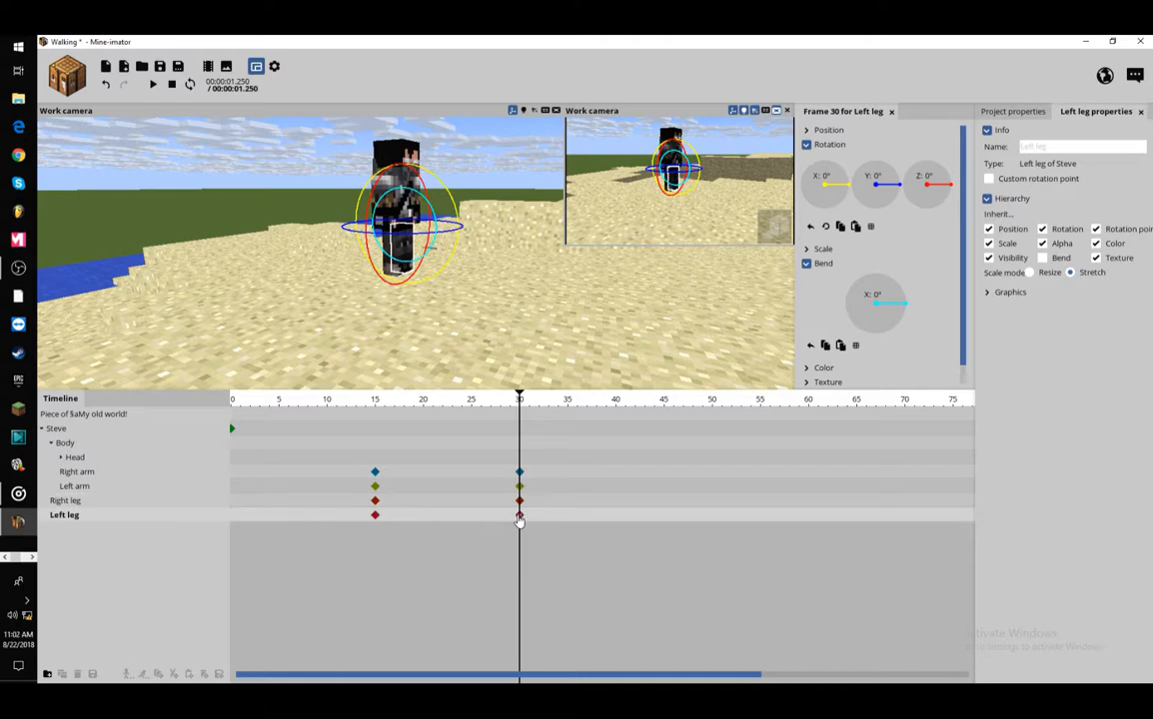
# Pose the left arm at frame 30 with an X rotation of -50° and an X bend of 25°
pyautogui.click(519, 472)
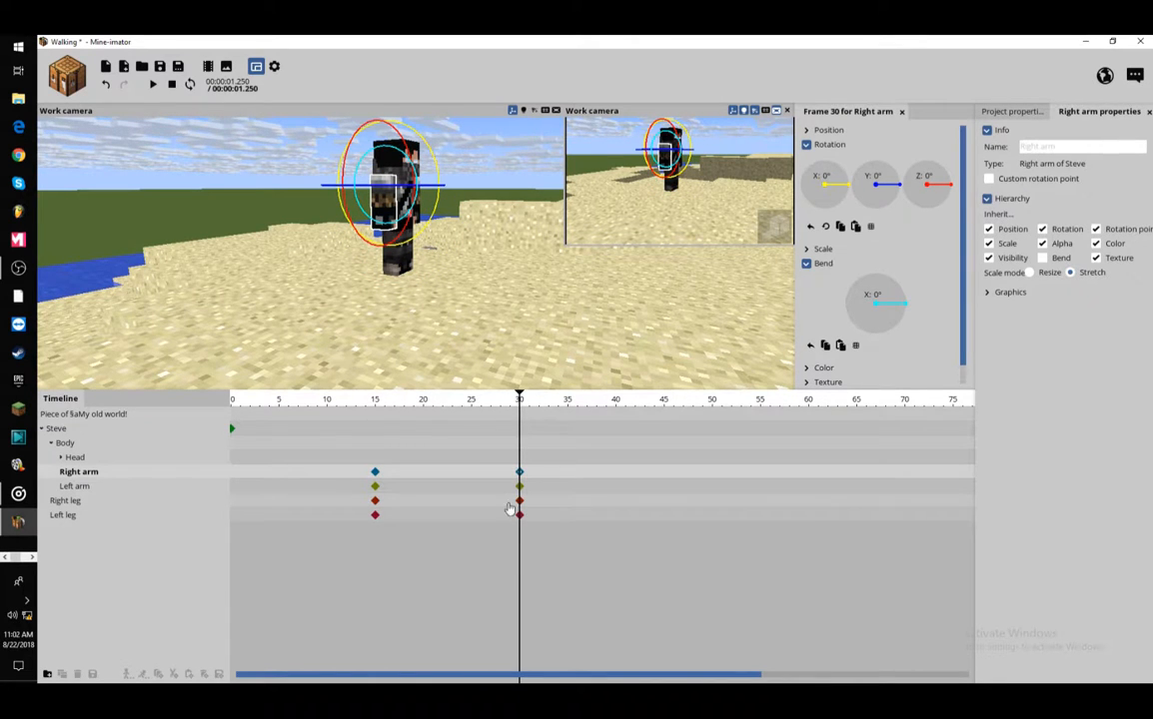
pyautogui.click(519, 486)
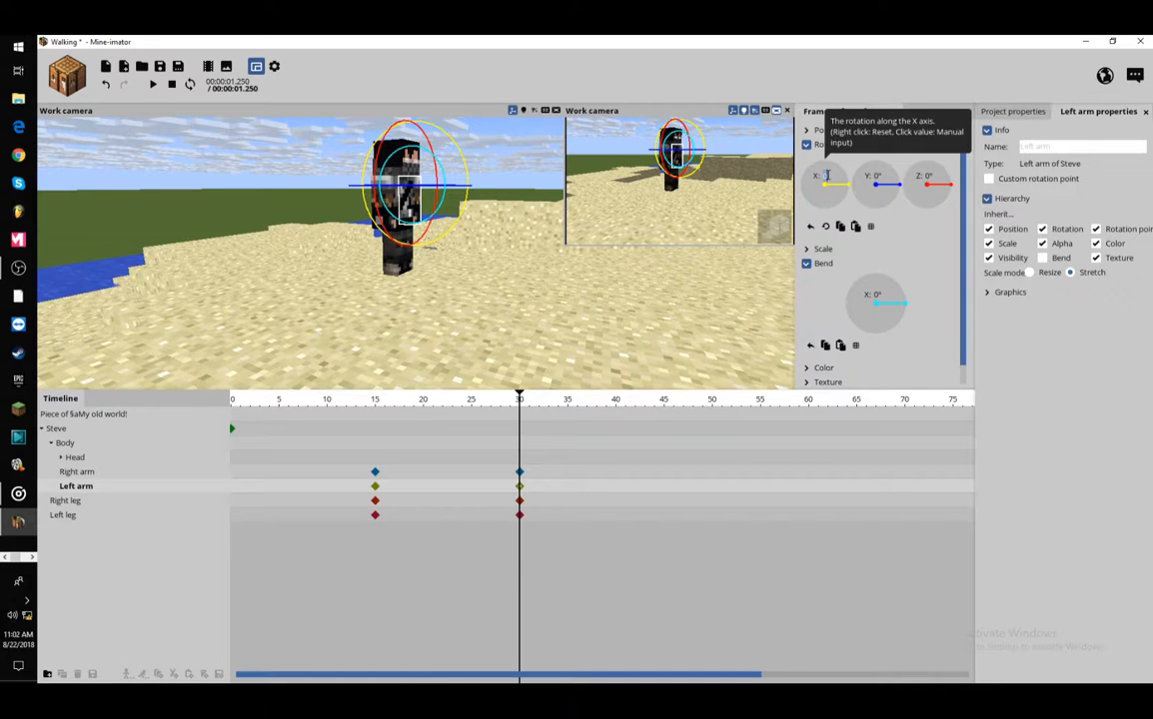
pyautogui.moveTo(826, 176); pyautogui.dragTo(829, 176)
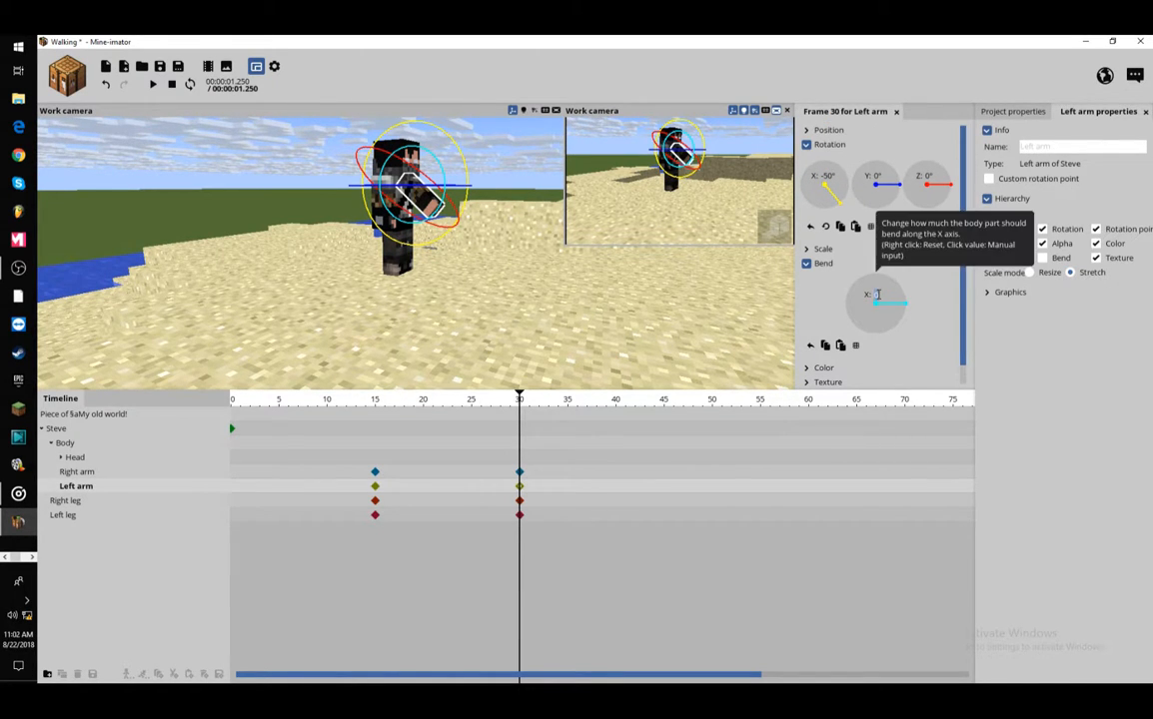
pyautogui.moveTo(877, 296); pyautogui.dragTo(877, 308)
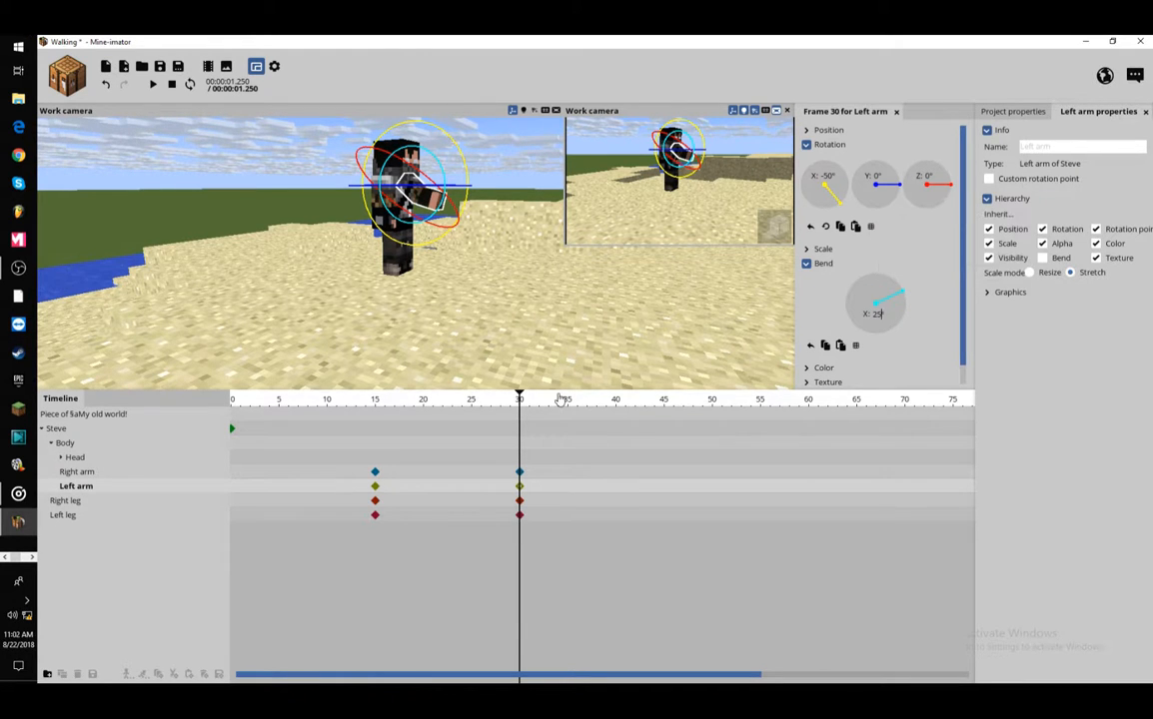
# Pose the right arm at frame 30 with an X rotation of 50° and an X bend of 25°
pyautogui.click(518, 472)
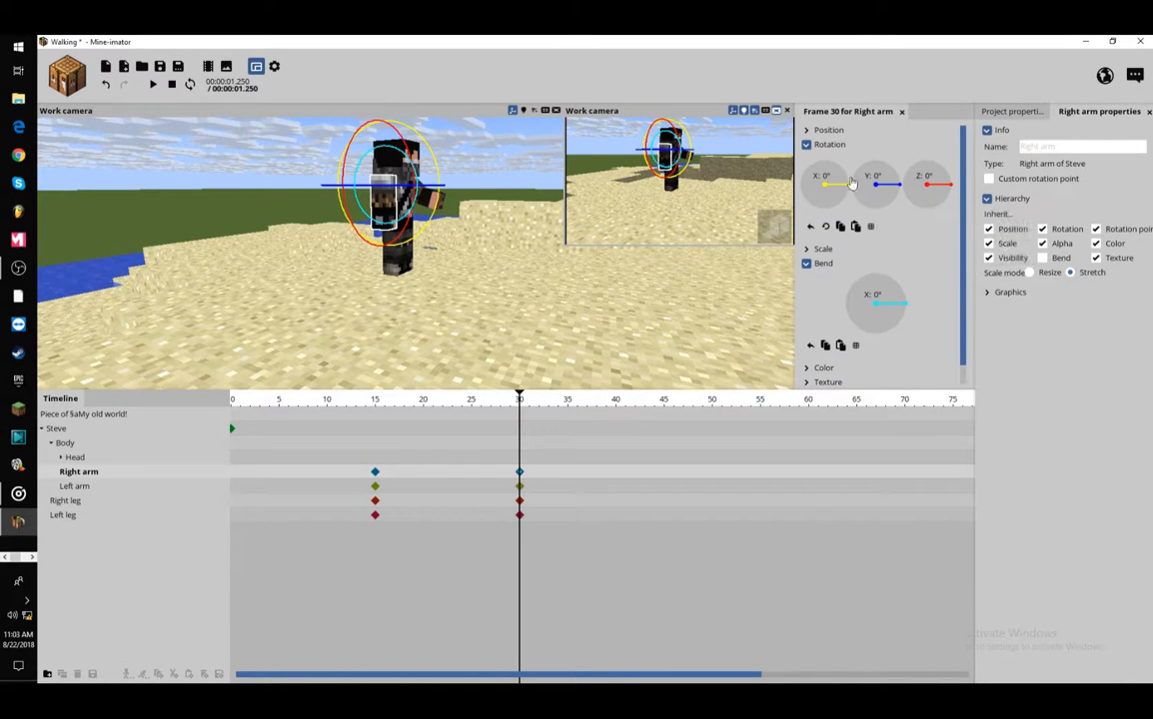
pyautogui.moveTo(827, 188); pyautogui.dragTo(829, 202)
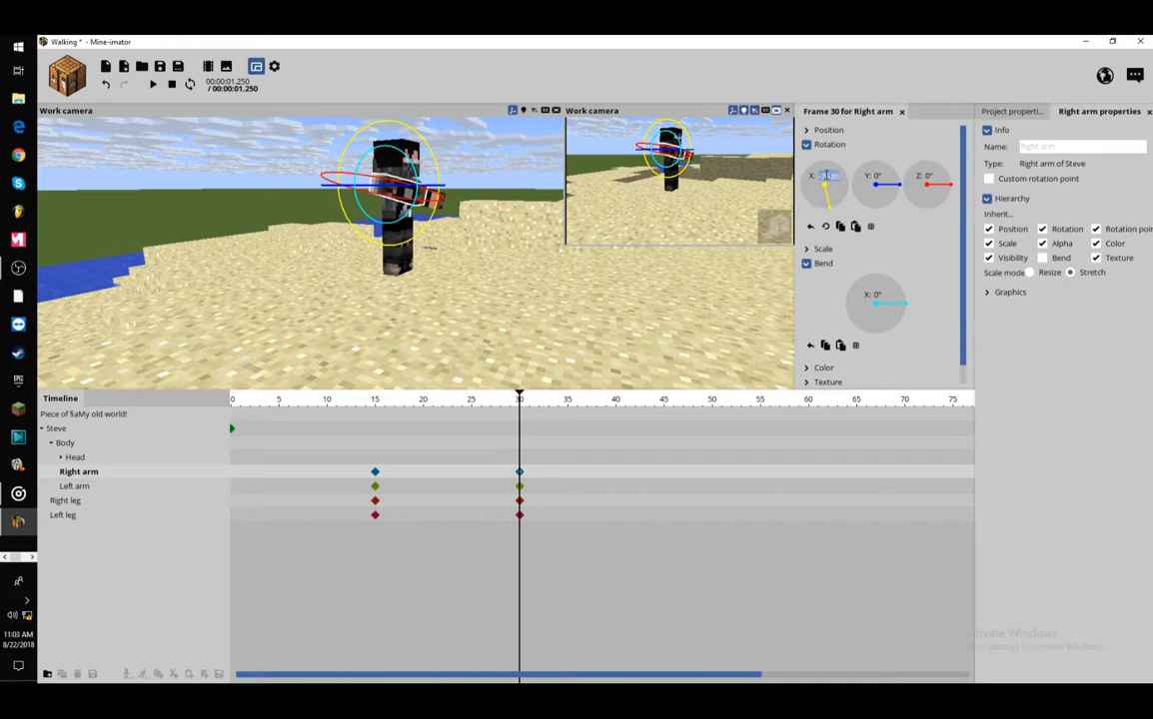
pyautogui.click(828, 175)
pyautogui.write('50')
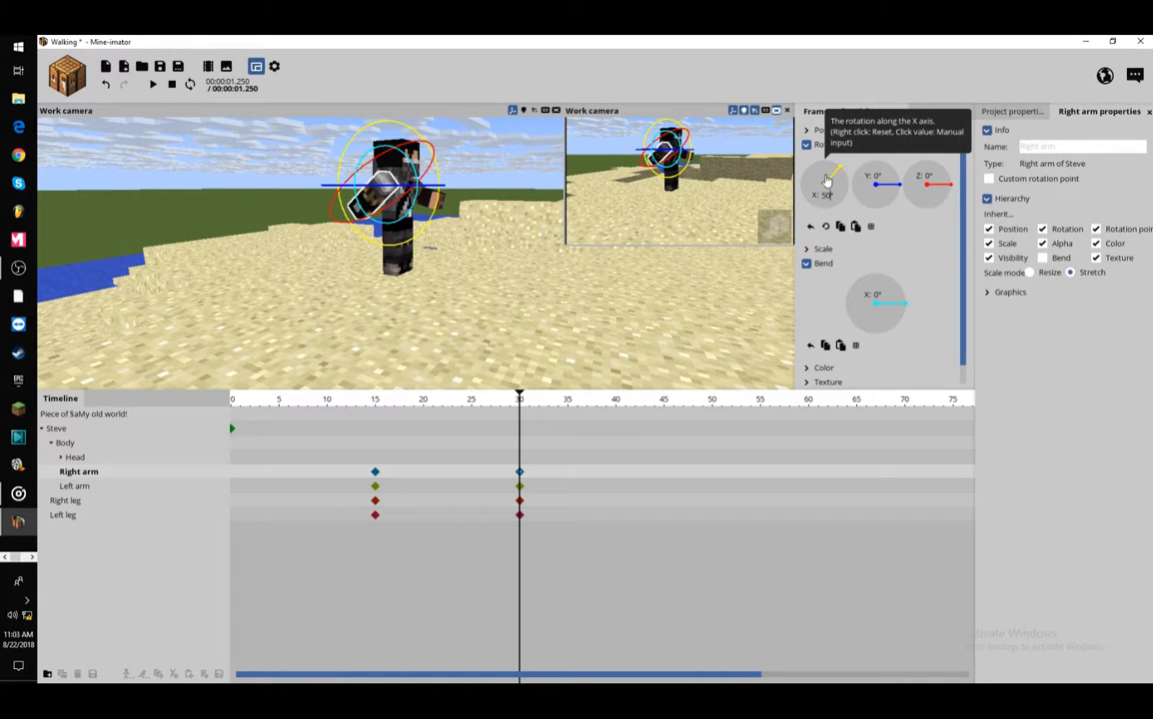
pyautogui.press('Return')
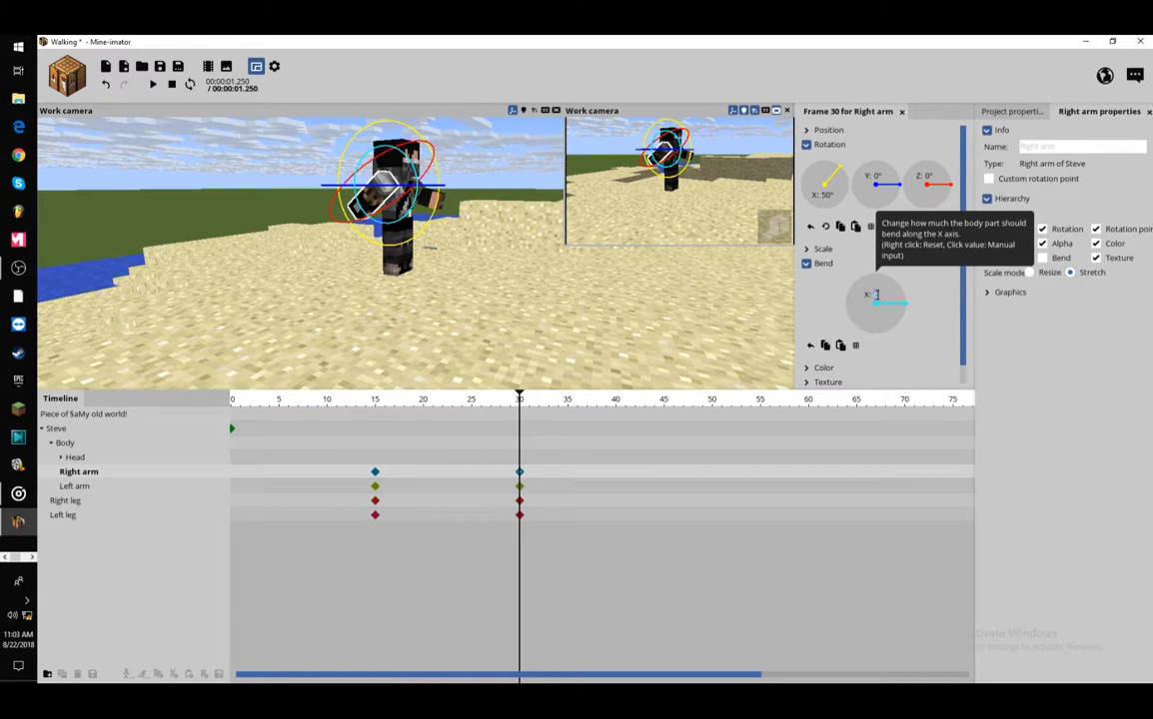
pyautogui.moveTo(876, 295); pyautogui.dragTo(878, 301)
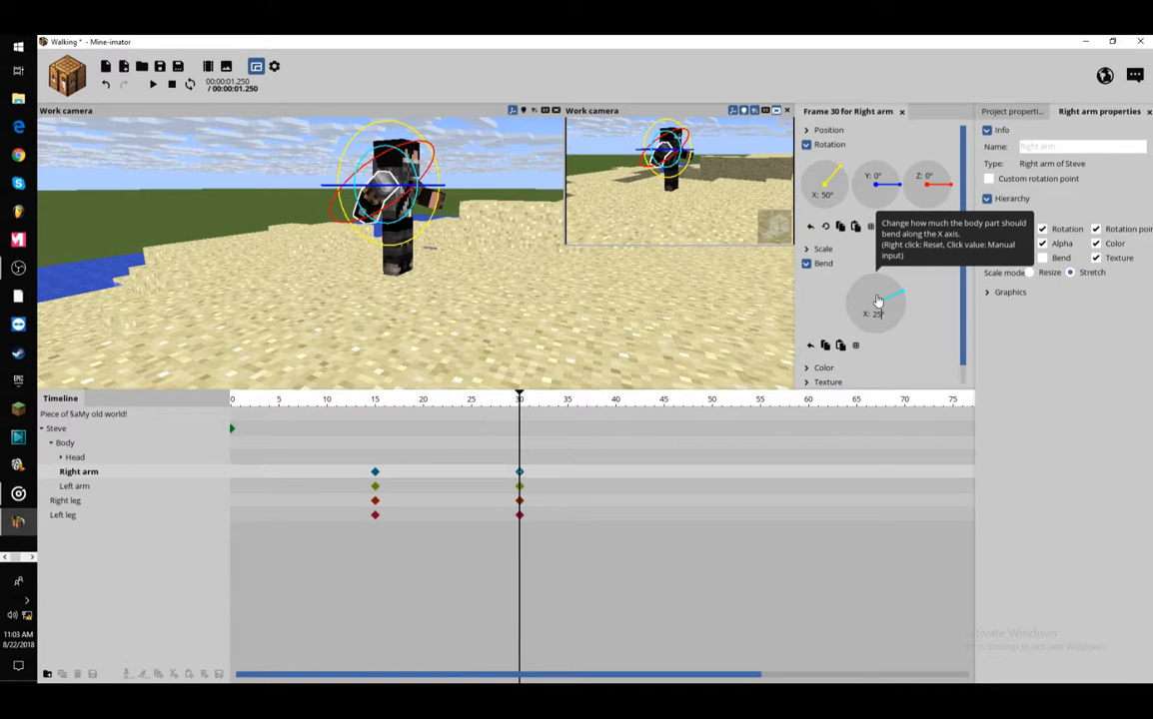
# Pose the left leg at frame 30 with an X rotation of 10° and an X bend of 30°
pyautogui.click(520, 504)
pyautogui.click(519, 516)
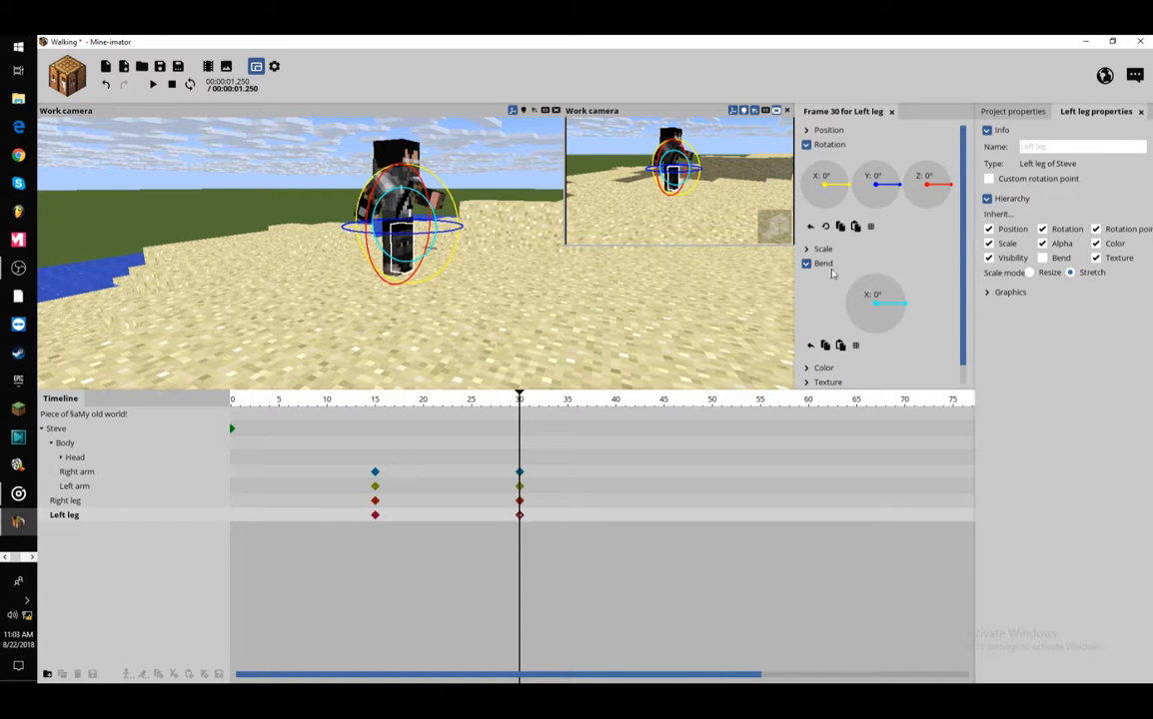
pyautogui.click(827, 177)
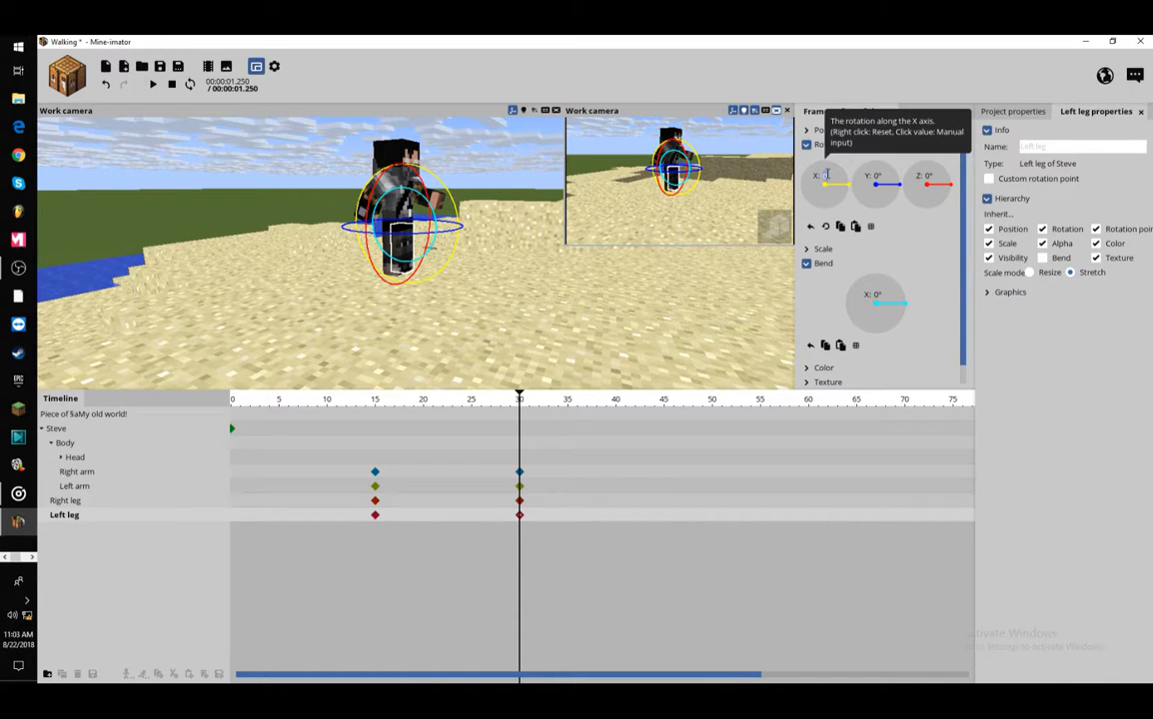
pyautogui.write('20')
pyautogui.press('Return')
pyautogui.click(827, 178)
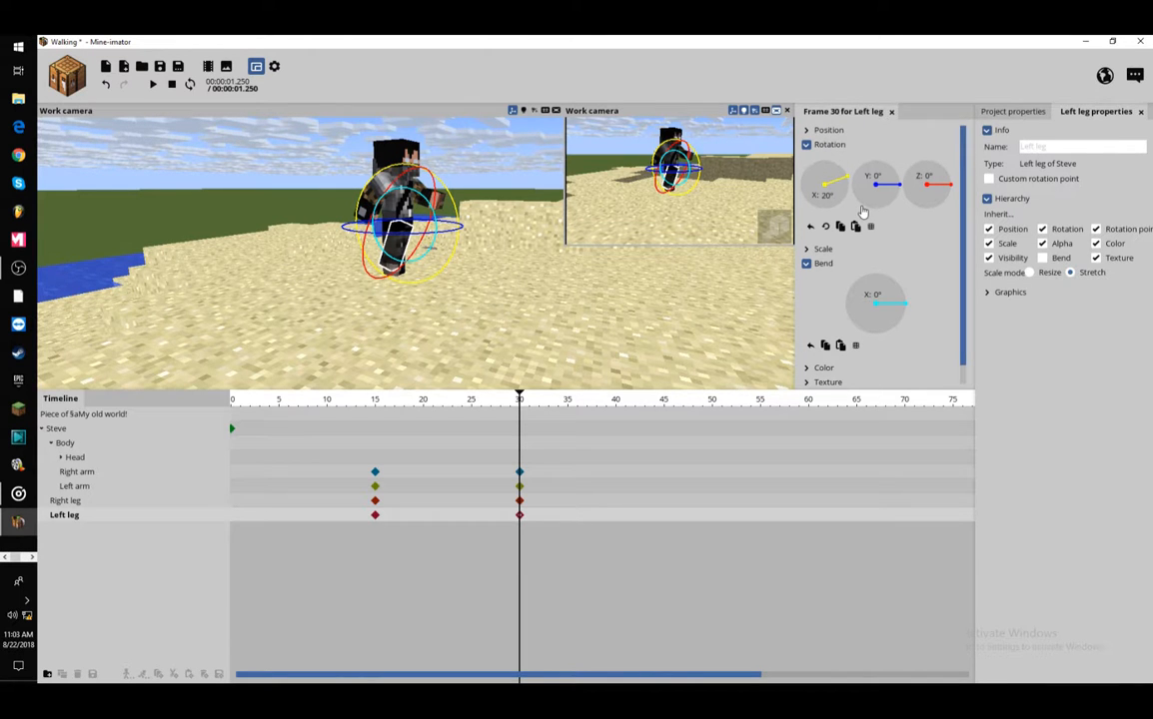
pyautogui.write('10')
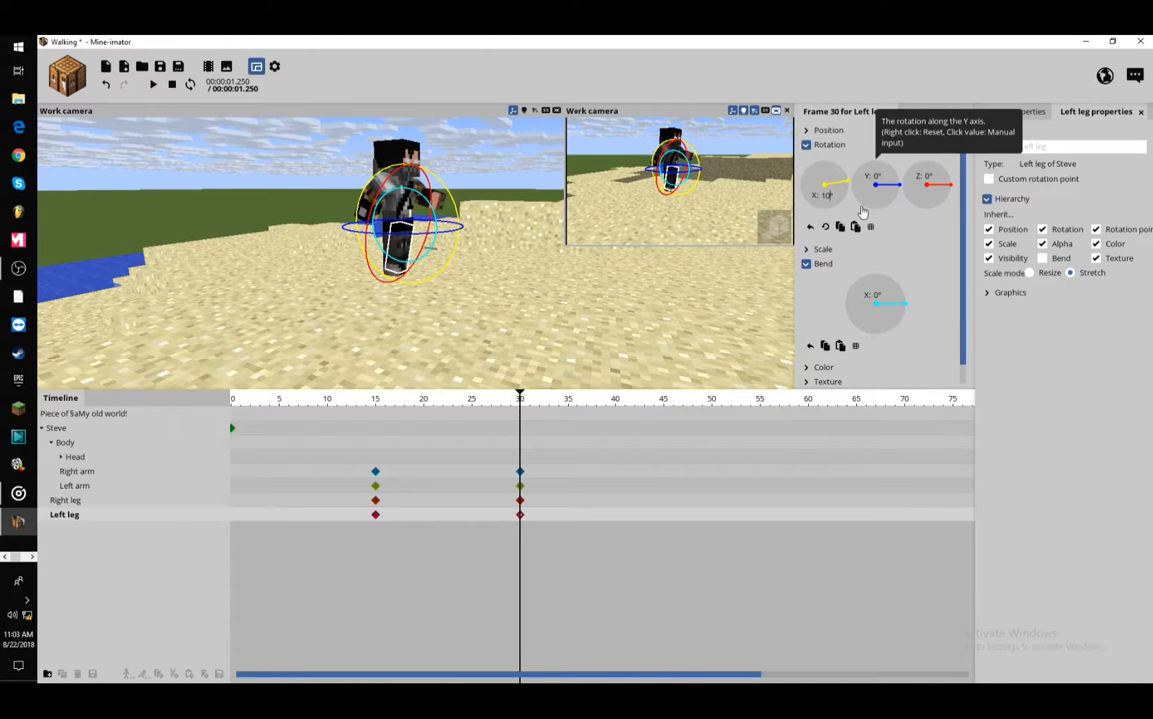
pyautogui.click(874, 294)
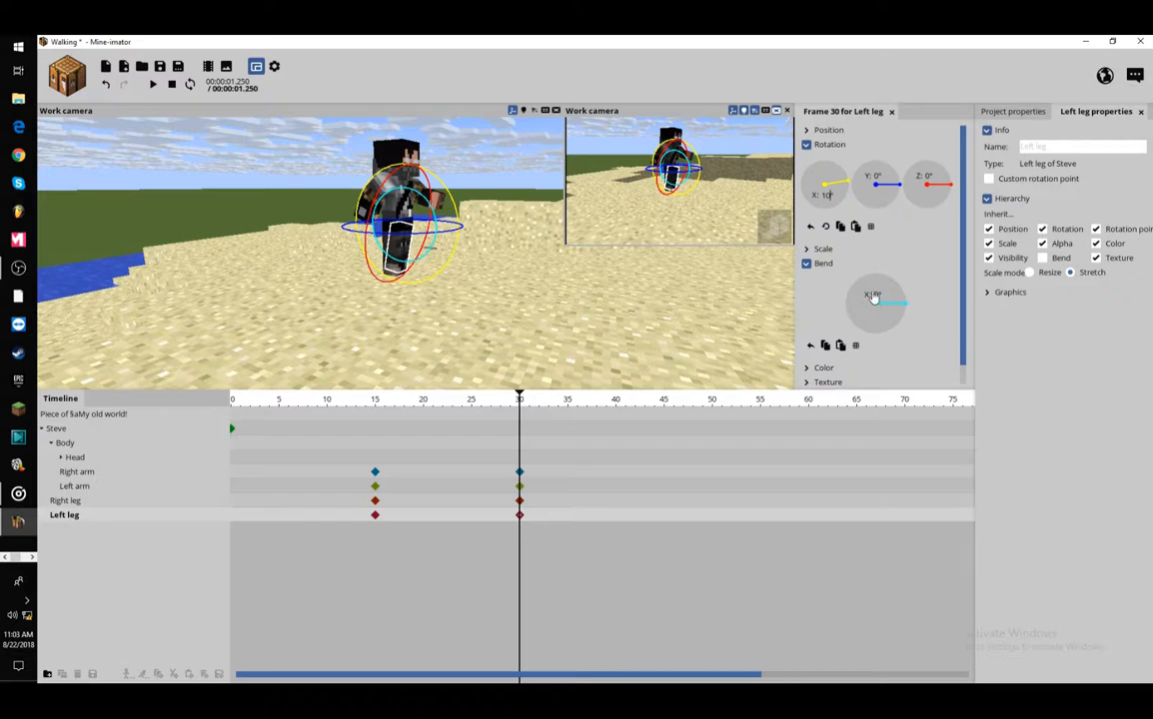
pyautogui.write('30')
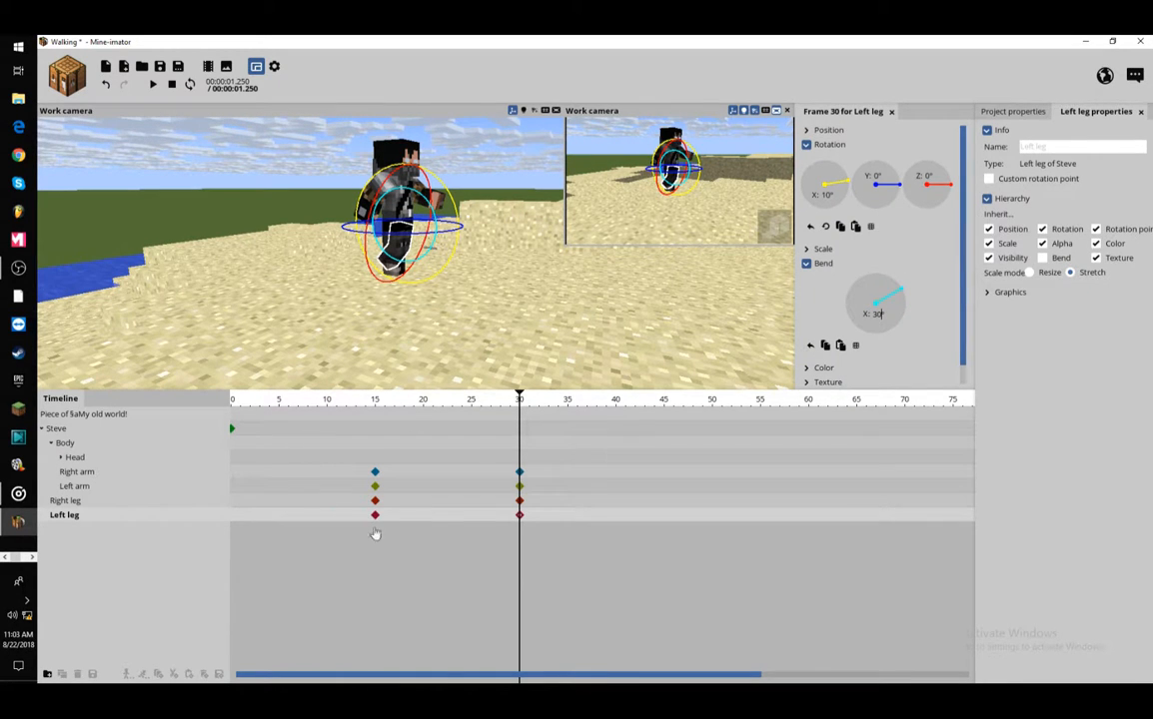
# Pose the right leg at frame 30 with an X rotation of -30° and an X bend of 30°
pyautogui.click(520, 501)
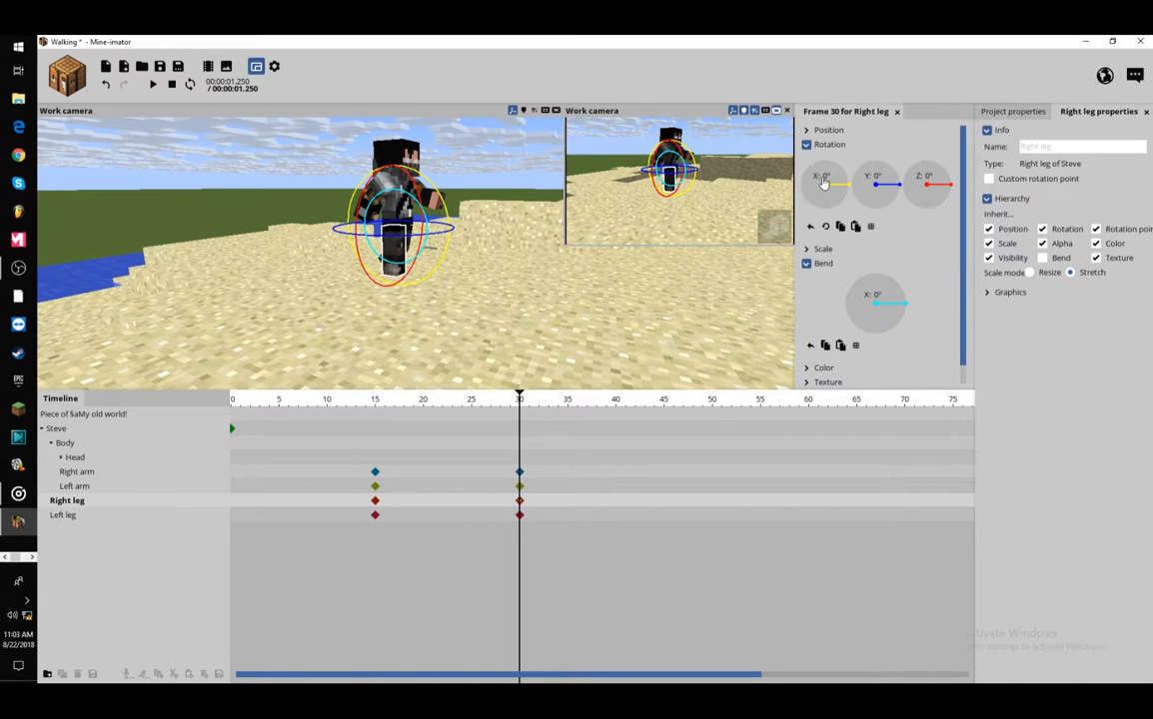
pyautogui.moveTo(826, 177); pyautogui.dragTo(827, 177)
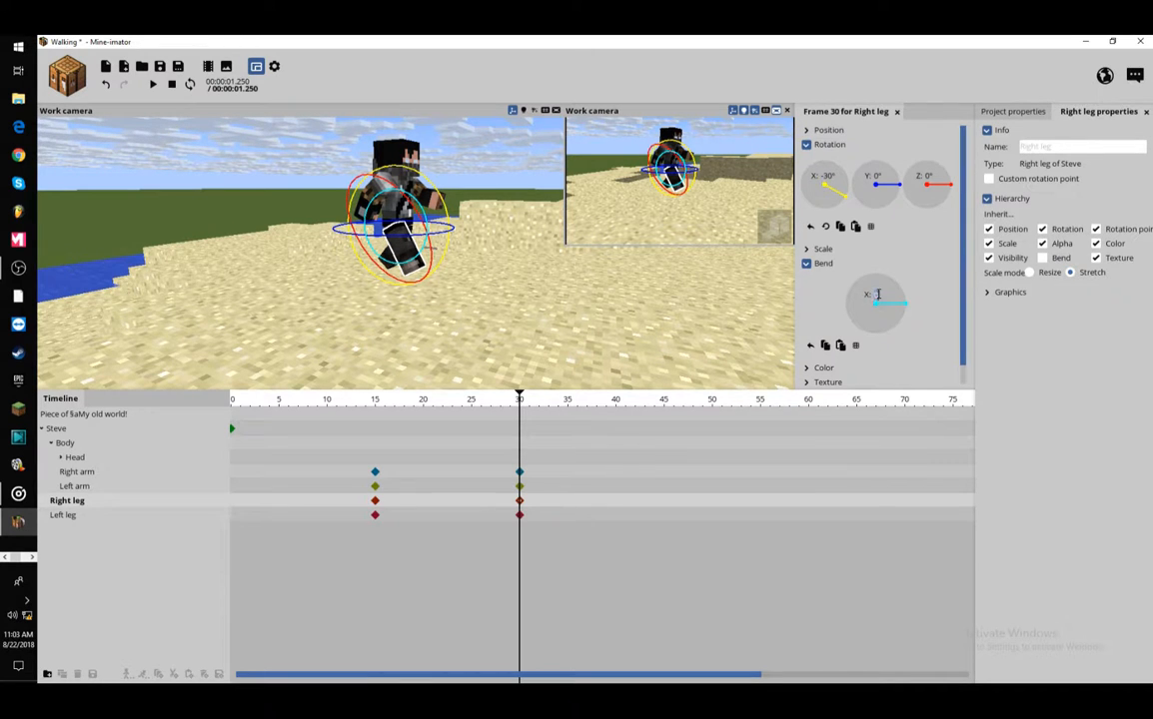
pyautogui.write('30')
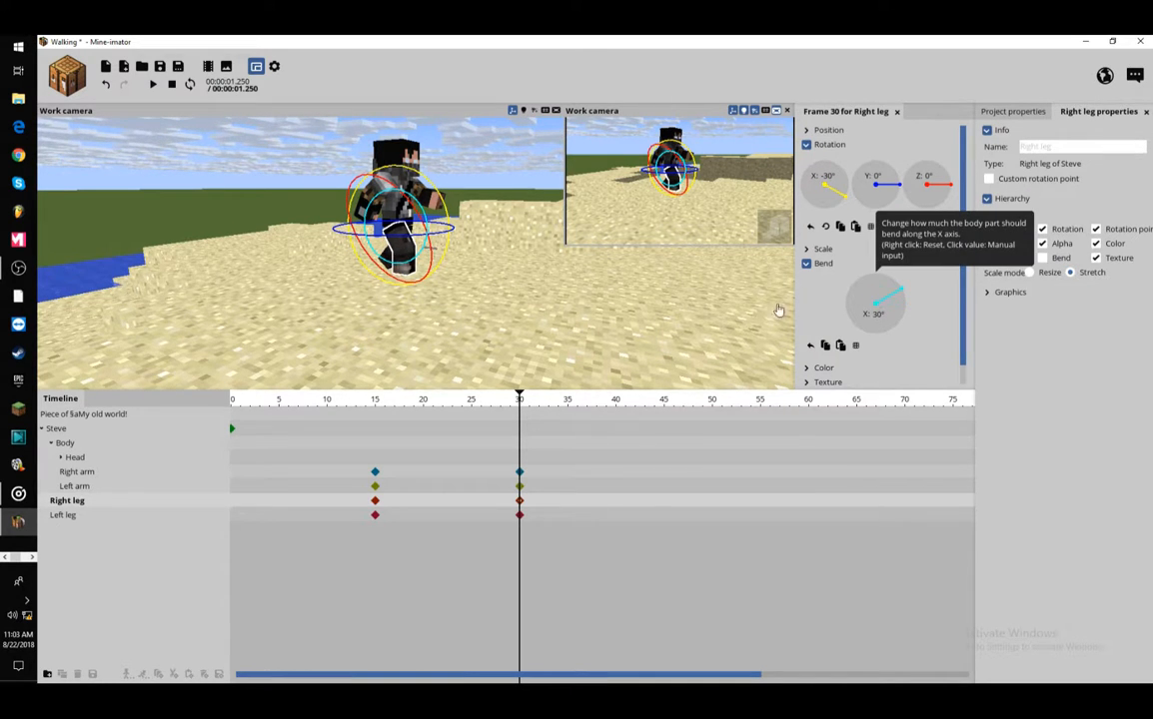
# Play back the animation from frame 12 to check Steve's first stride
pyautogui.moveTo(587, 313); pyautogui.dragTo(520, 348)
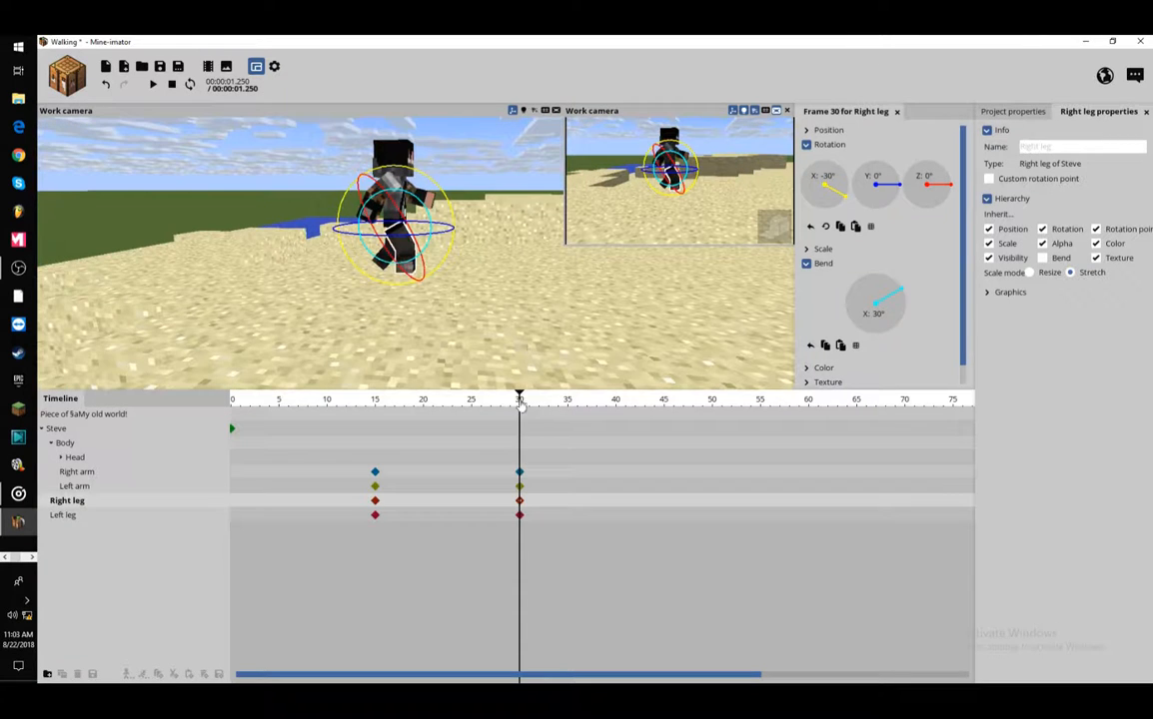
pyautogui.moveTo(502, 405); pyautogui.dragTo(348, 417)
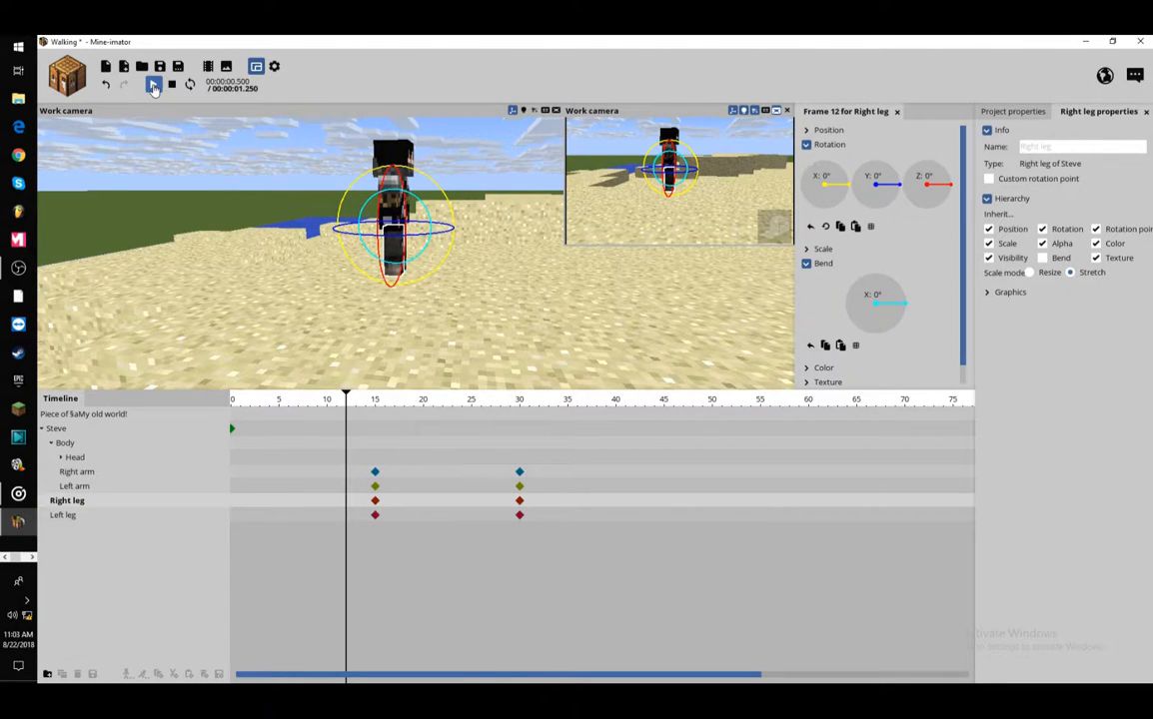
pyautogui.click(153, 85)
pyautogui.click(153, 85)
# Move the arm and leg keyframes at frame 15 to frame 10 and those at frame 30 to frame 15
pyautogui.moveTo(496, 403); pyautogui.dragTo(354, 550)
pyautogui.moveTo(375, 473); pyautogui.dragTo(326, 473)
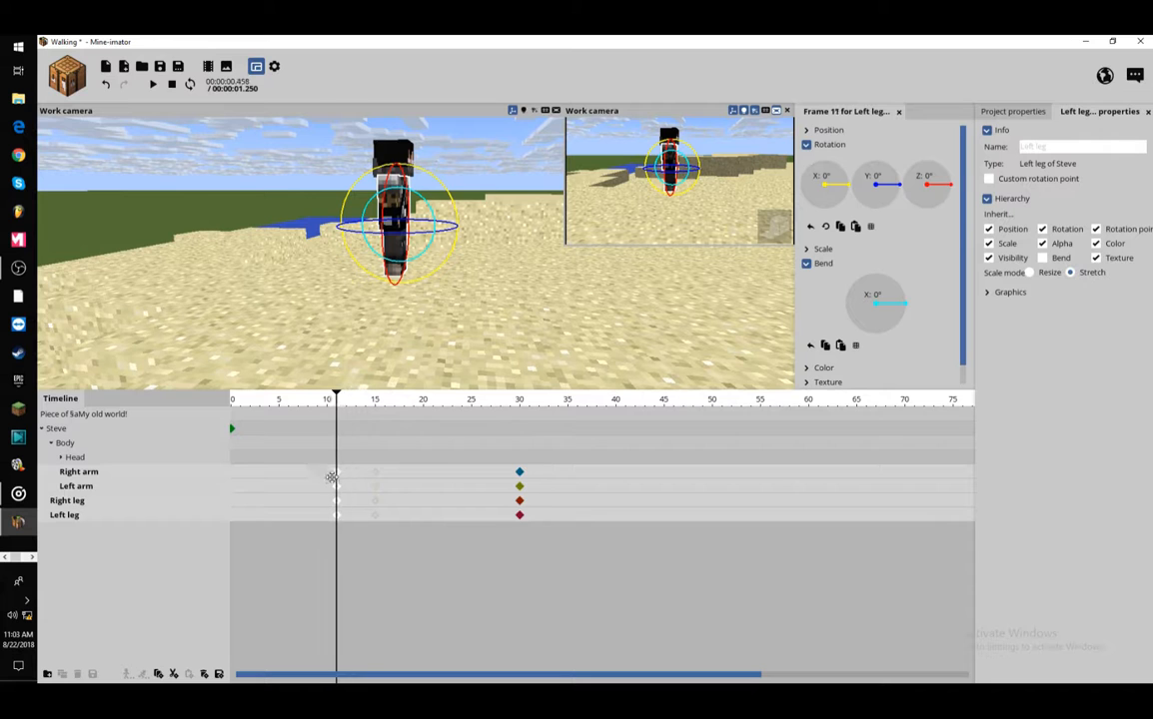
pyautogui.click(421, 433)
pyautogui.moveTo(545, 452); pyautogui.dragTo(502, 532)
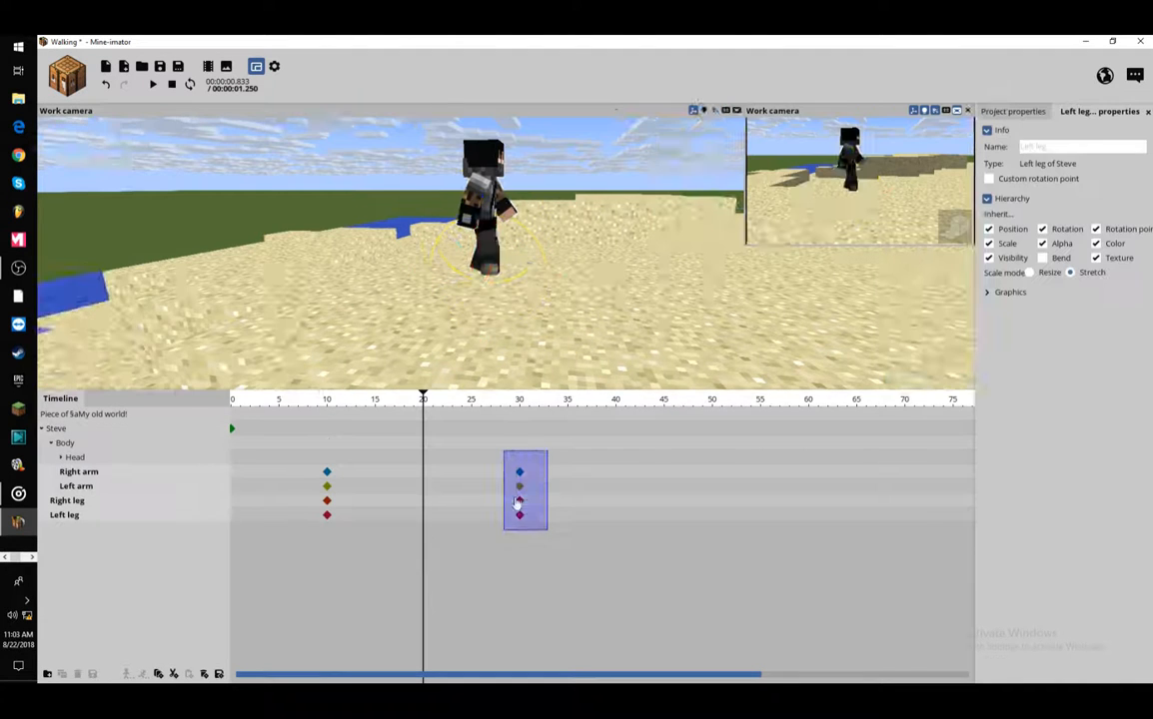
pyautogui.moveTo(519, 486); pyautogui.dragTo(376, 482)
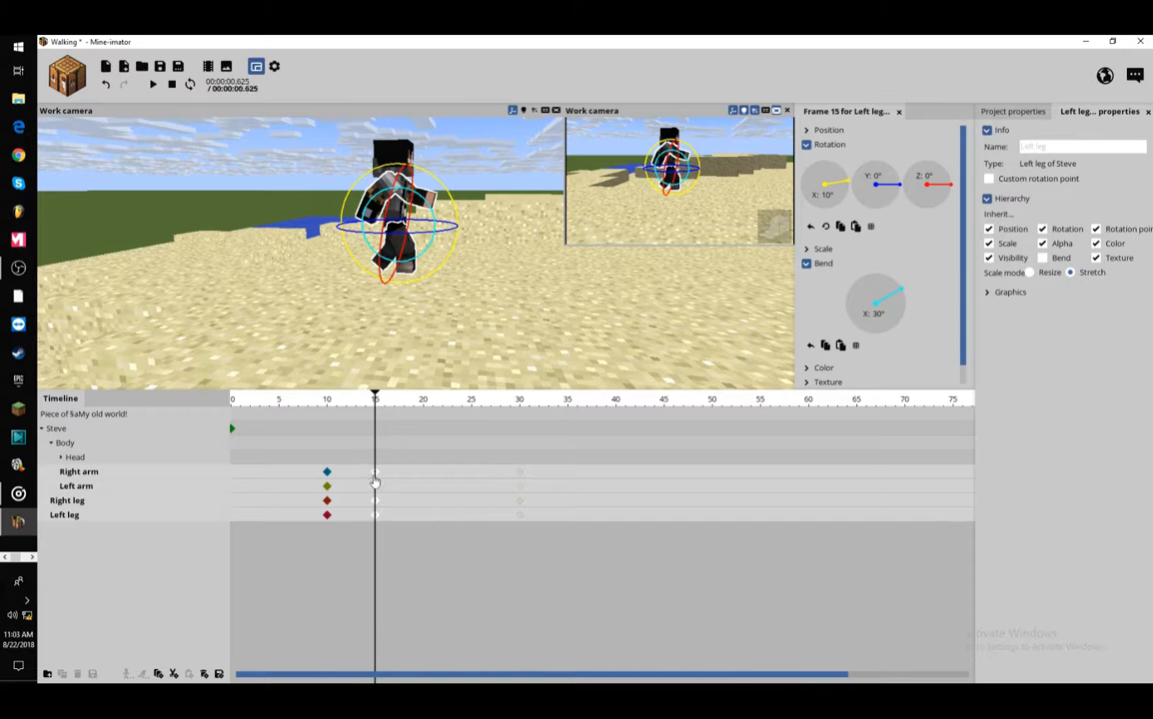
# Play back the retimed stride from frame 7
pyautogui.moveTo(362, 408); pyautogui.dragTo(298, 414)
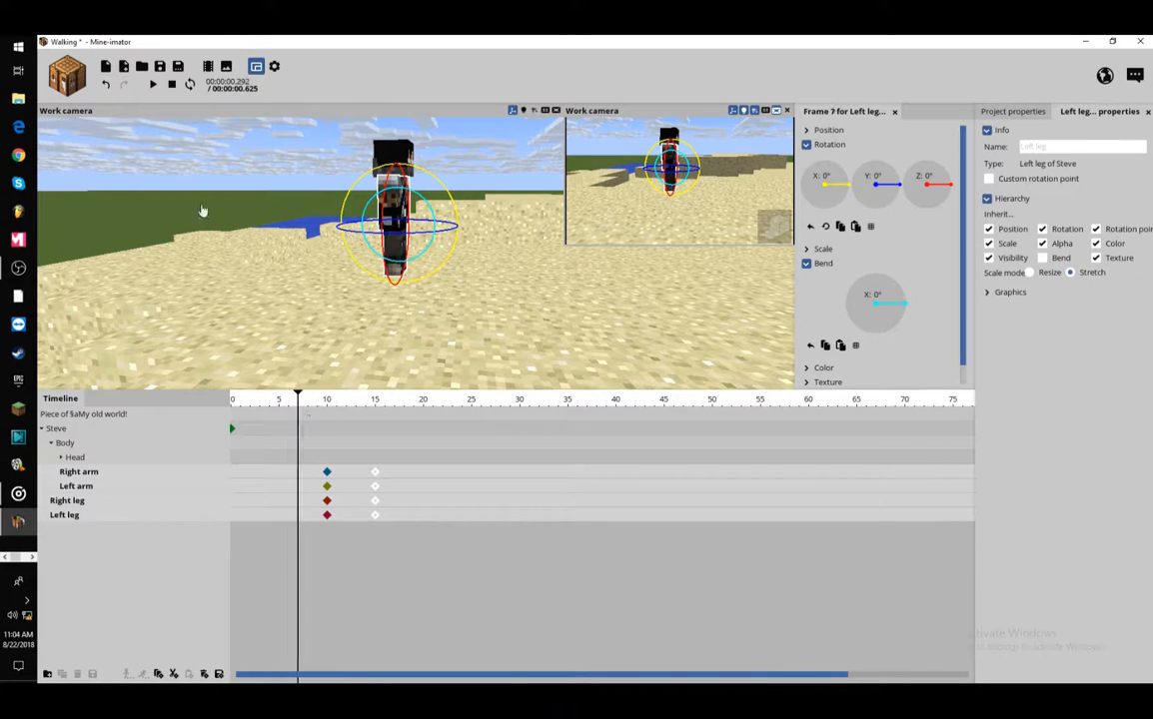
pyautogui.click(153, 84)
pyautogui.click(153, 85)
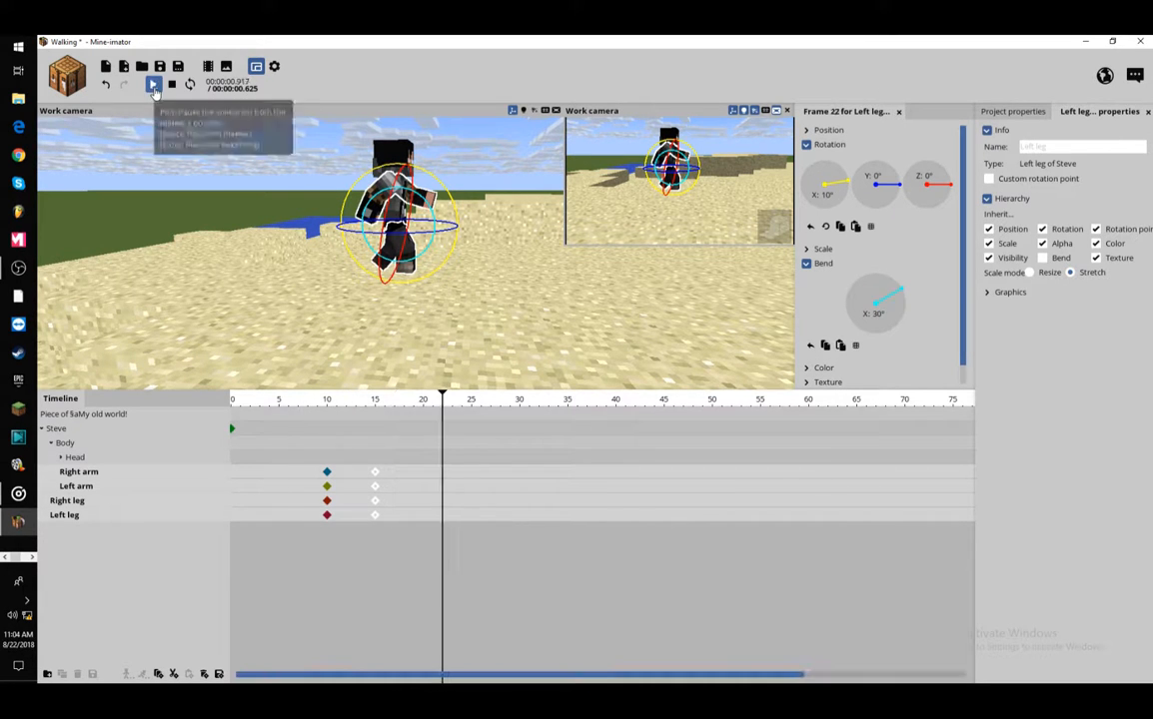
# Add keyframes at frame 20 for the right and left arms, setting the right arm's X rotation to -50°
pyautogui.click(400, 447)
pyautogui.moveTo(362, 402); pyautogui.dragTo(424, 451)
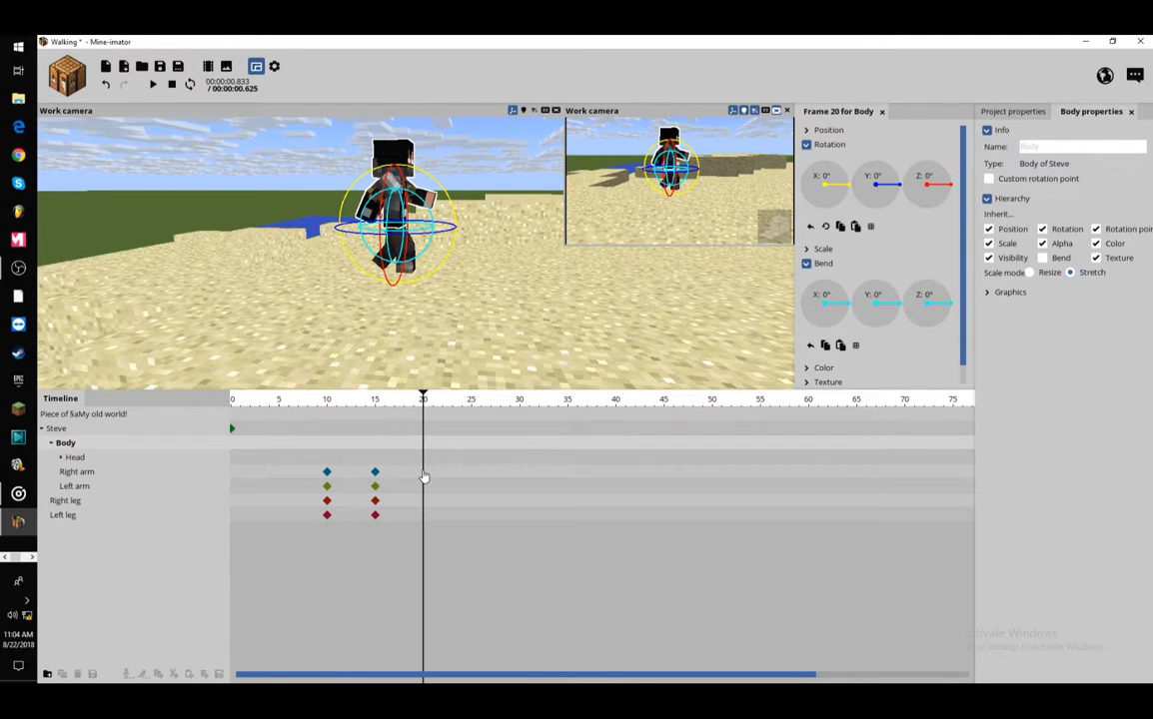
pyautogui.click(423, 476)
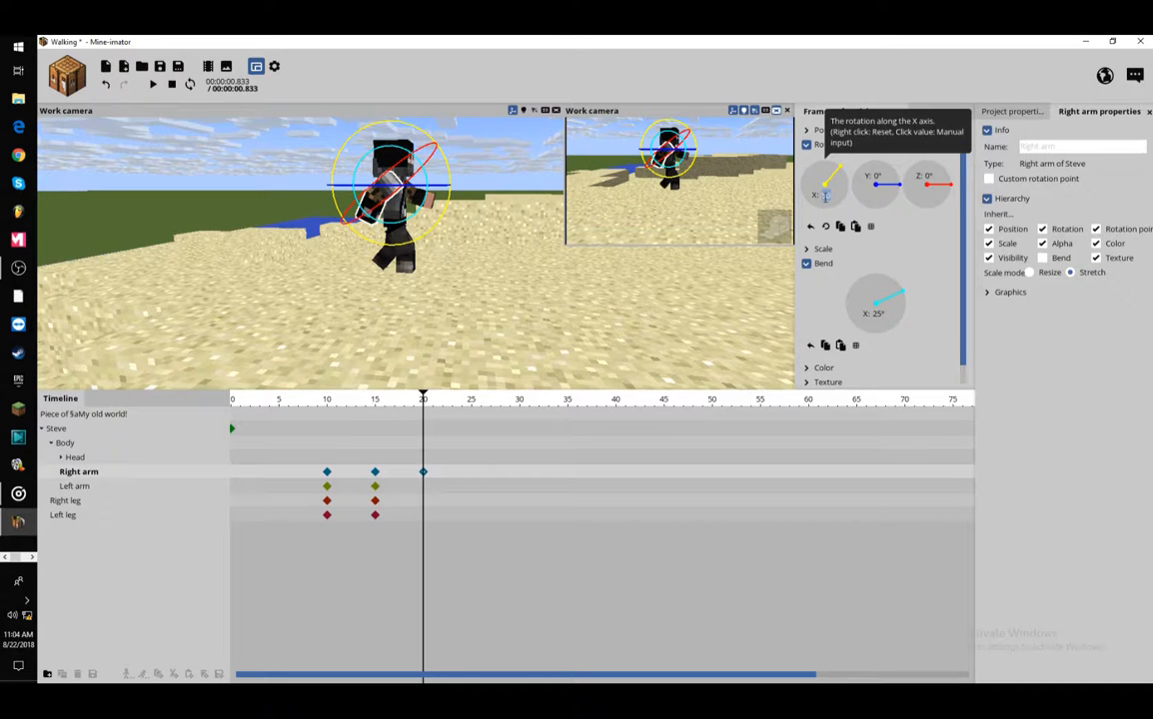
pyautogui.moveTo(826, 197); pyautogui.dragTo(842, 205)
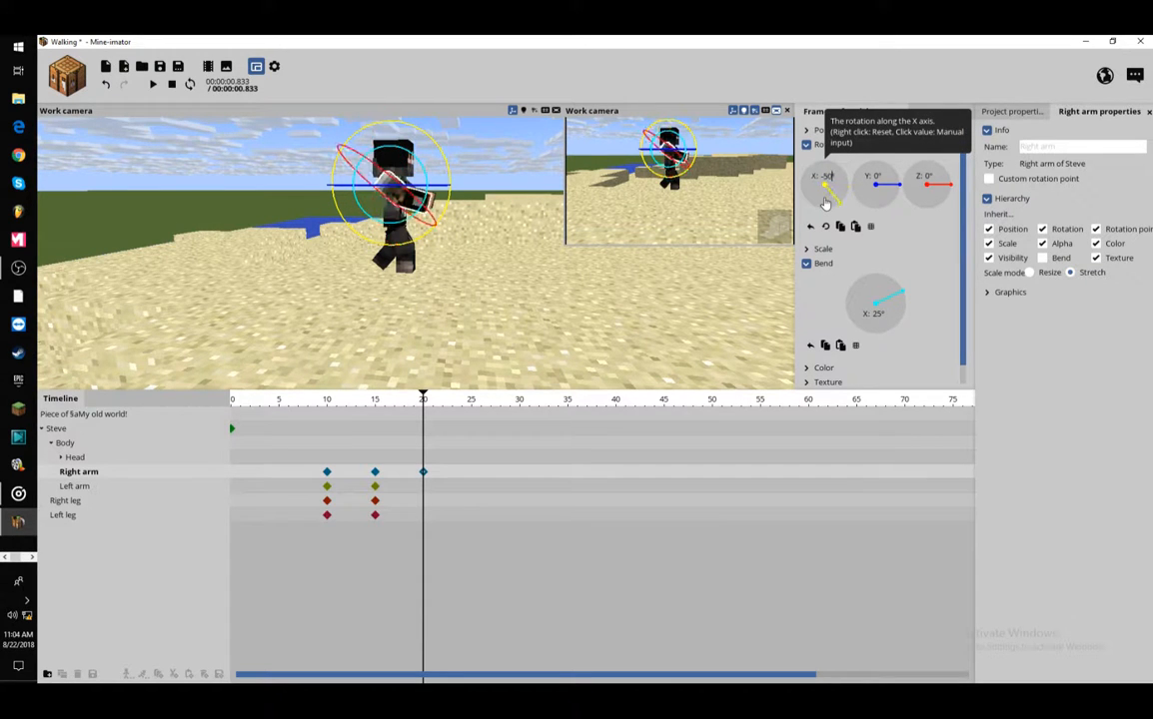
pyautogui.click(424, 487)
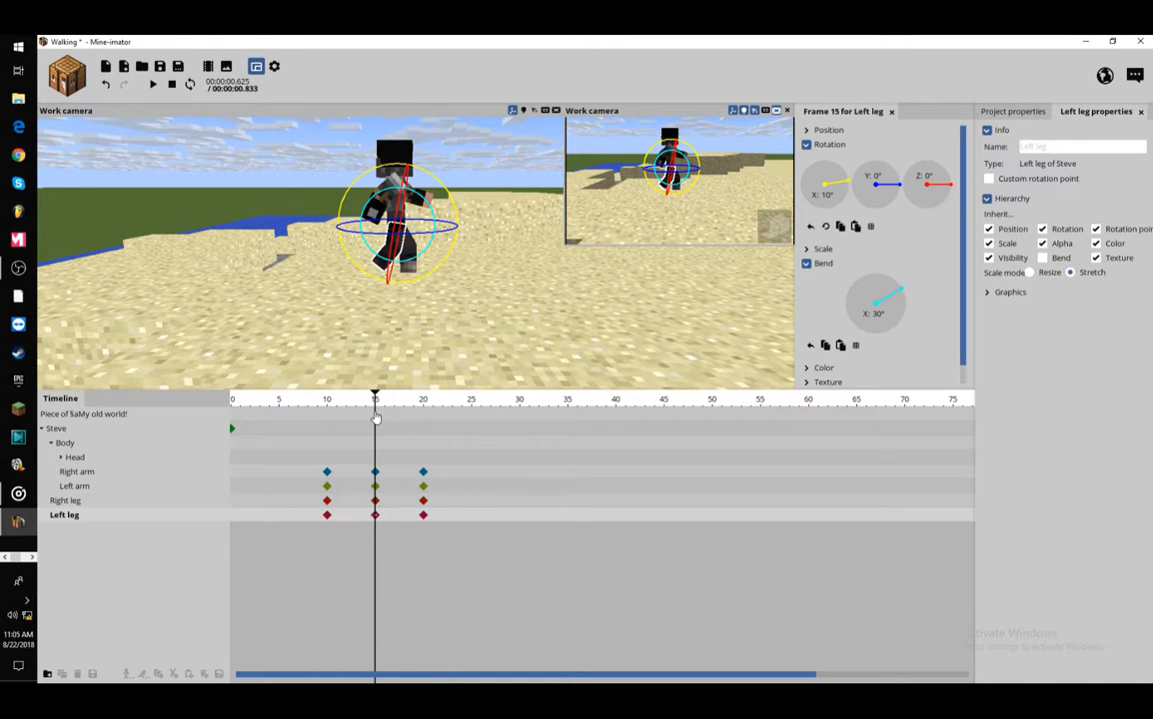
# Set the right leg's X rotation to 10° at frame 20
pyautogui.moveTo(375, 418); pyautogui.dragTo(422, 465)
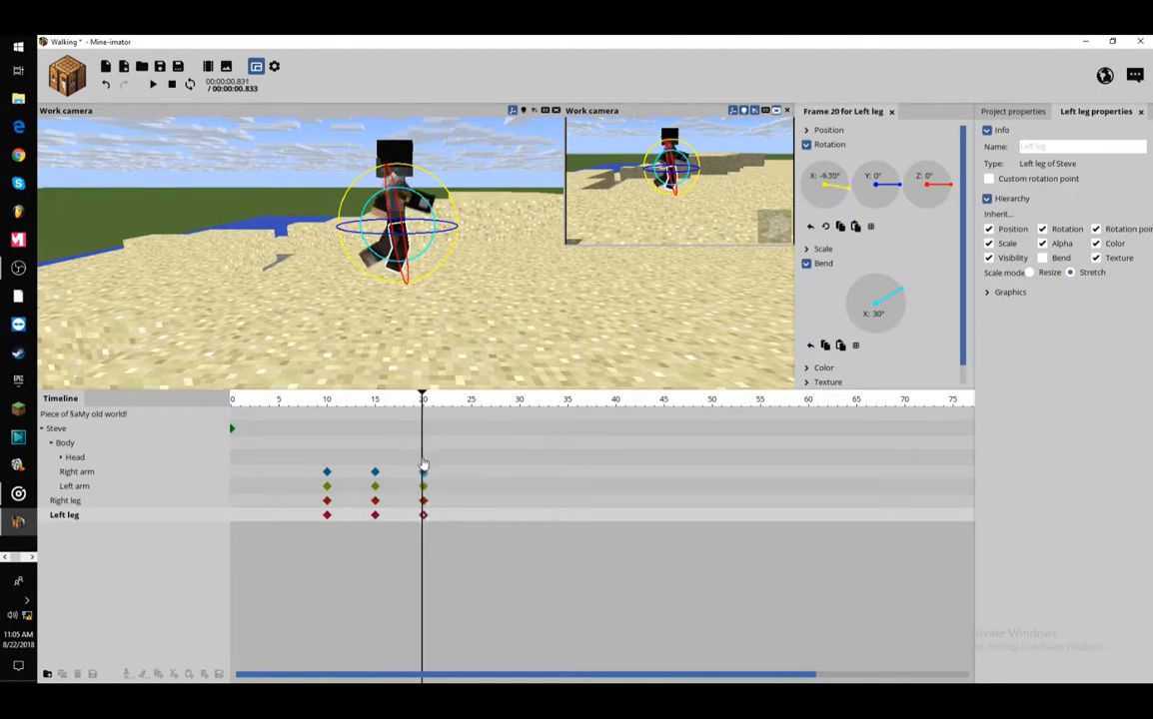
pyautogui.click(423, 516)
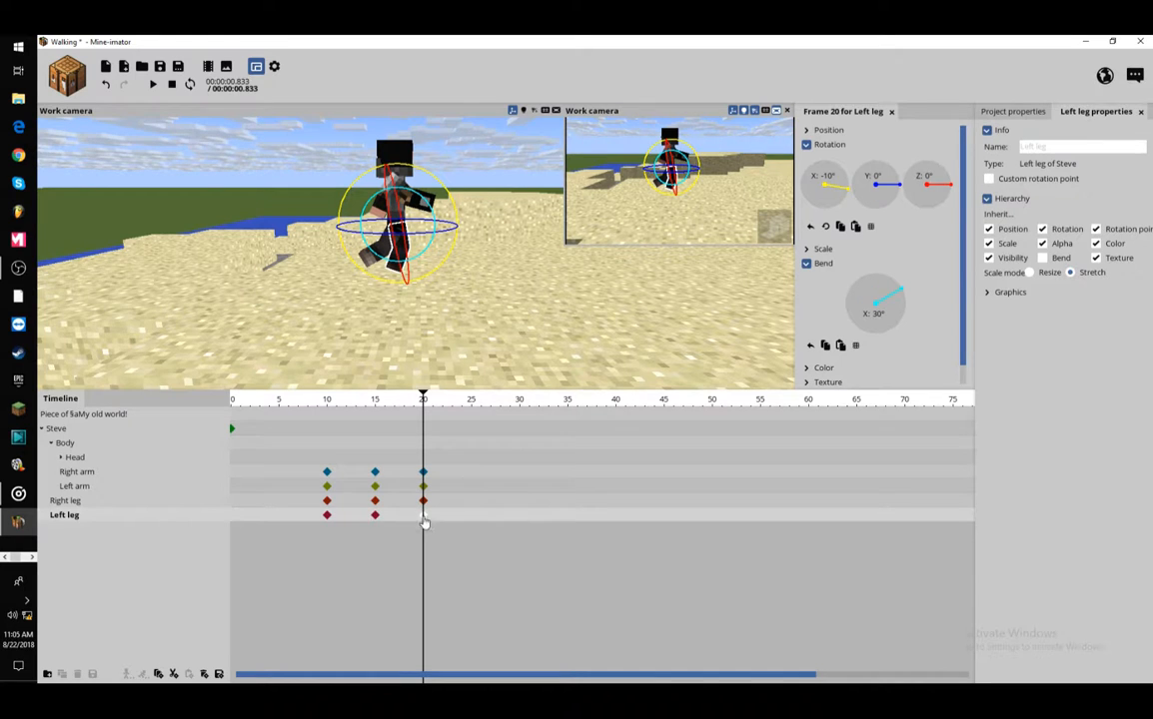
pyautogui.moveTo(480, 338); pyautogui.dragTo(507, 355)
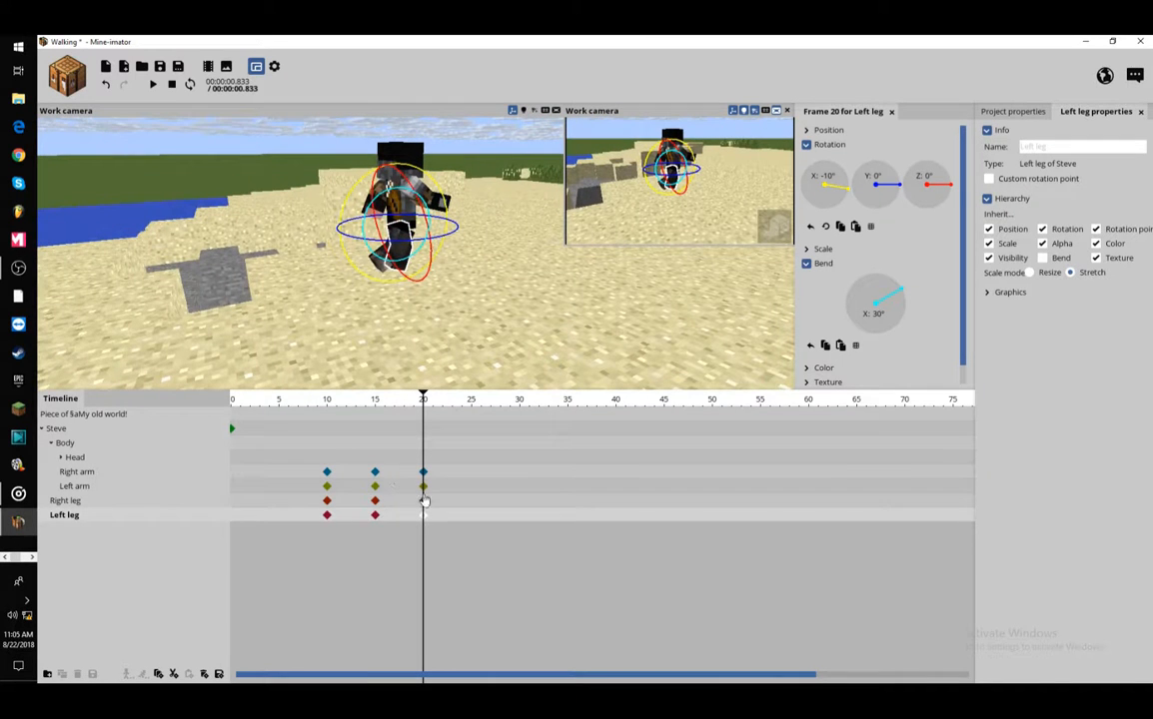
pyautogui.click(422, 501)
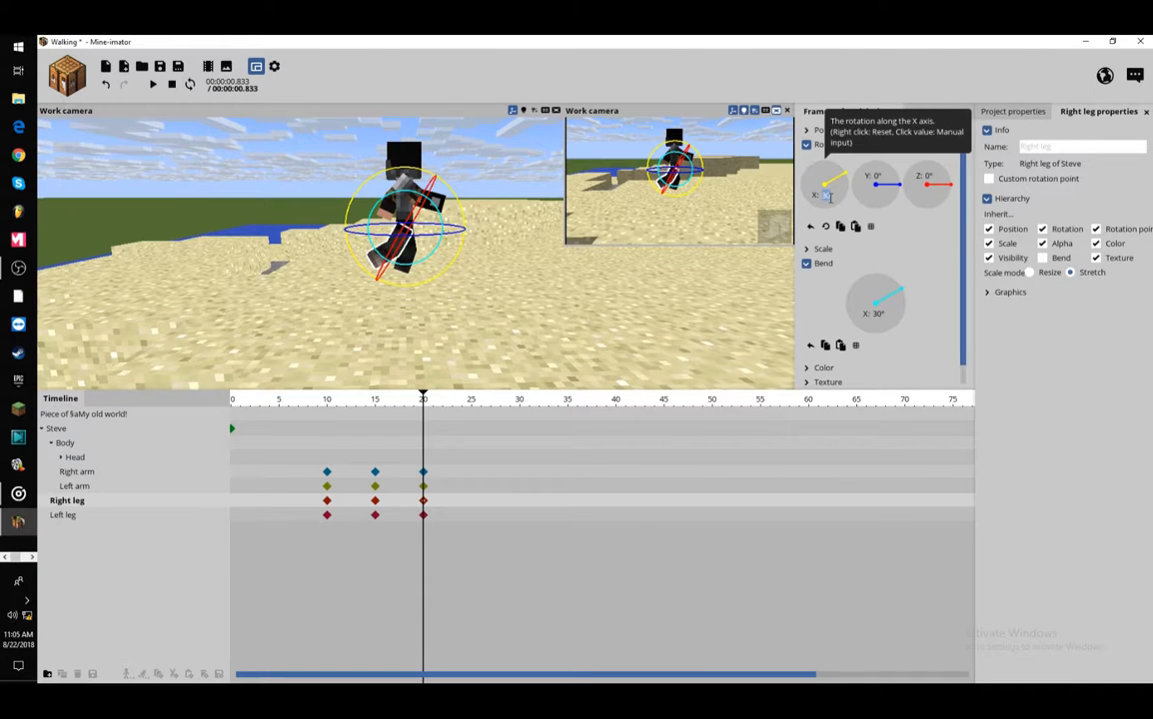
pyautogui.write('10')
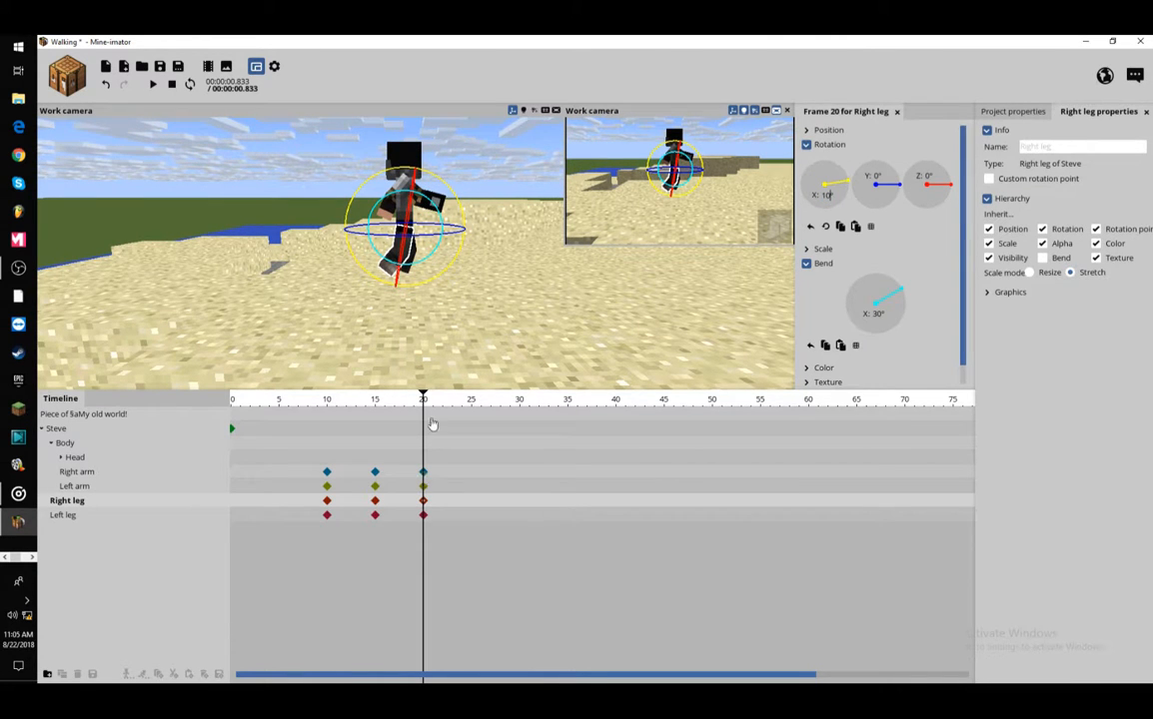
# Set the left leg's X rotation to -30° at frame 20
pyautogui.moveTo(424, 401); pyautogui.dragTo(424, 507)
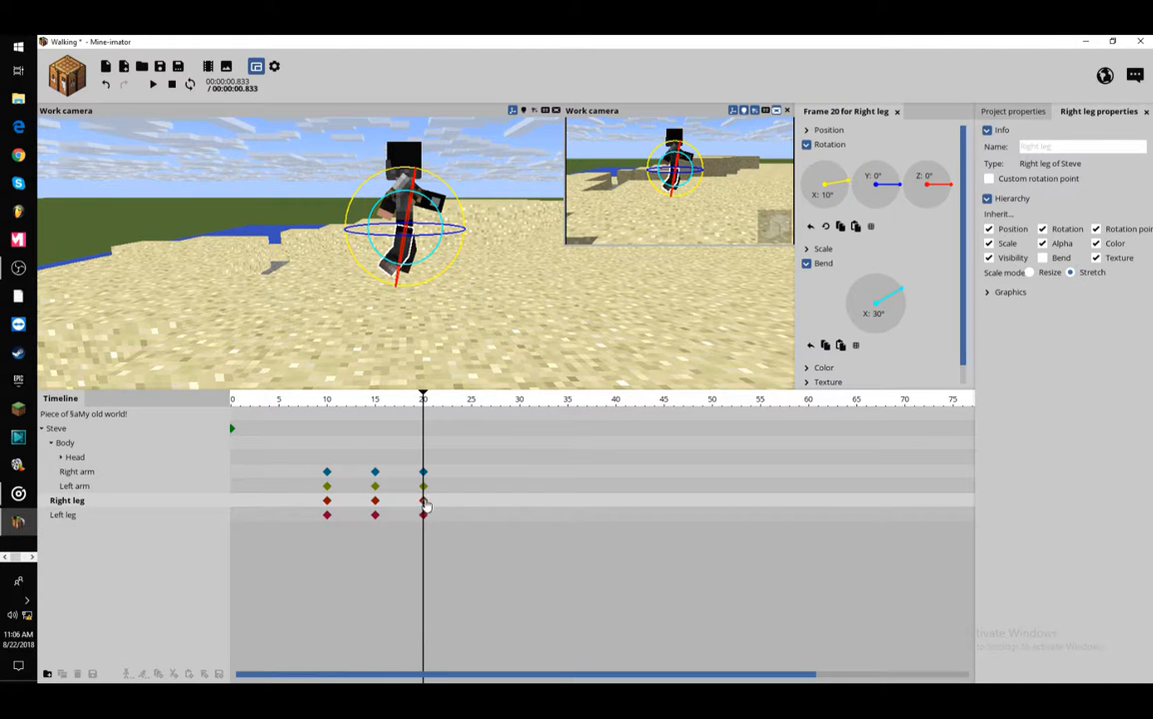
pyautogui.click(423, 502)
pyautogui.click(424, 515)
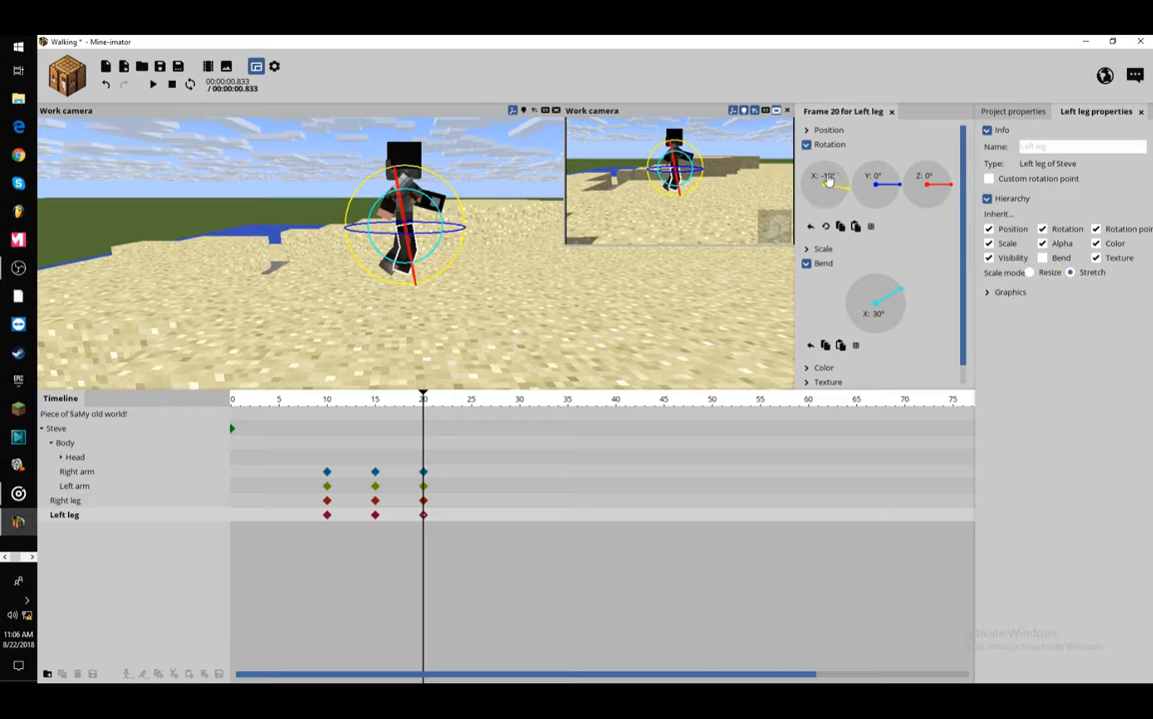
pyautogui.moveTo(825, 176); pyautogui.dragTo(828, 175)
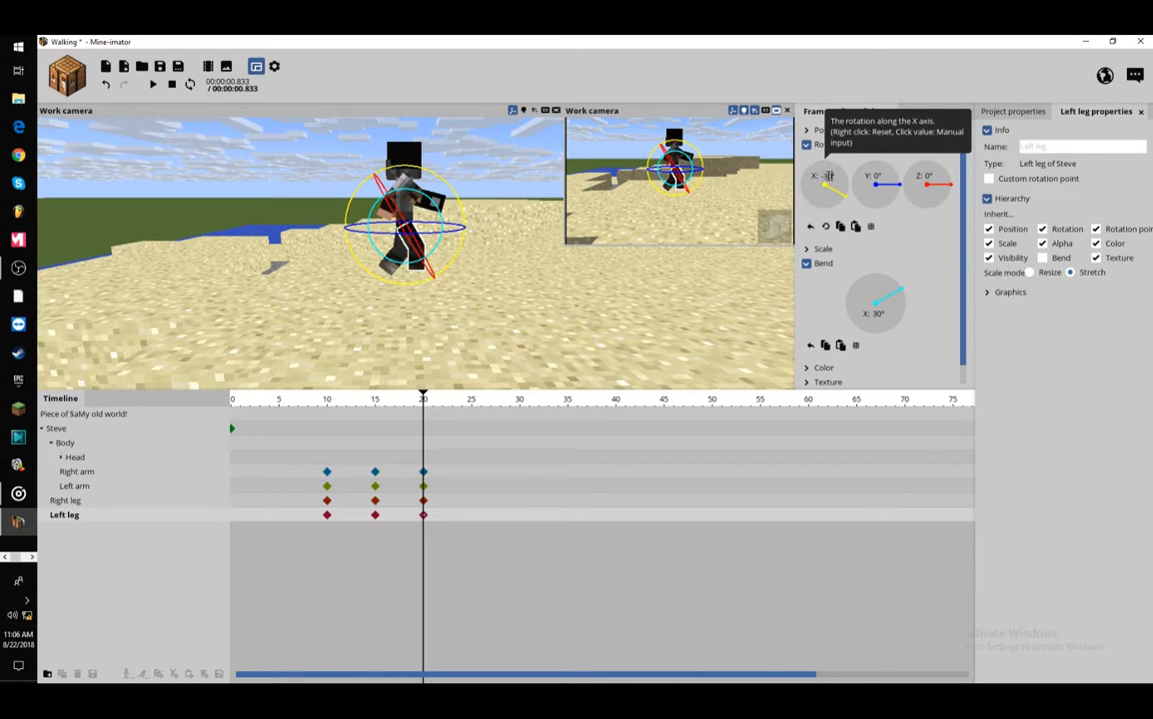
# Move the four arm and leg keyframes at frame 20 to frame 30
pyautogui.moveTo(421, 410); pyautogui.dragTo(417, 541)
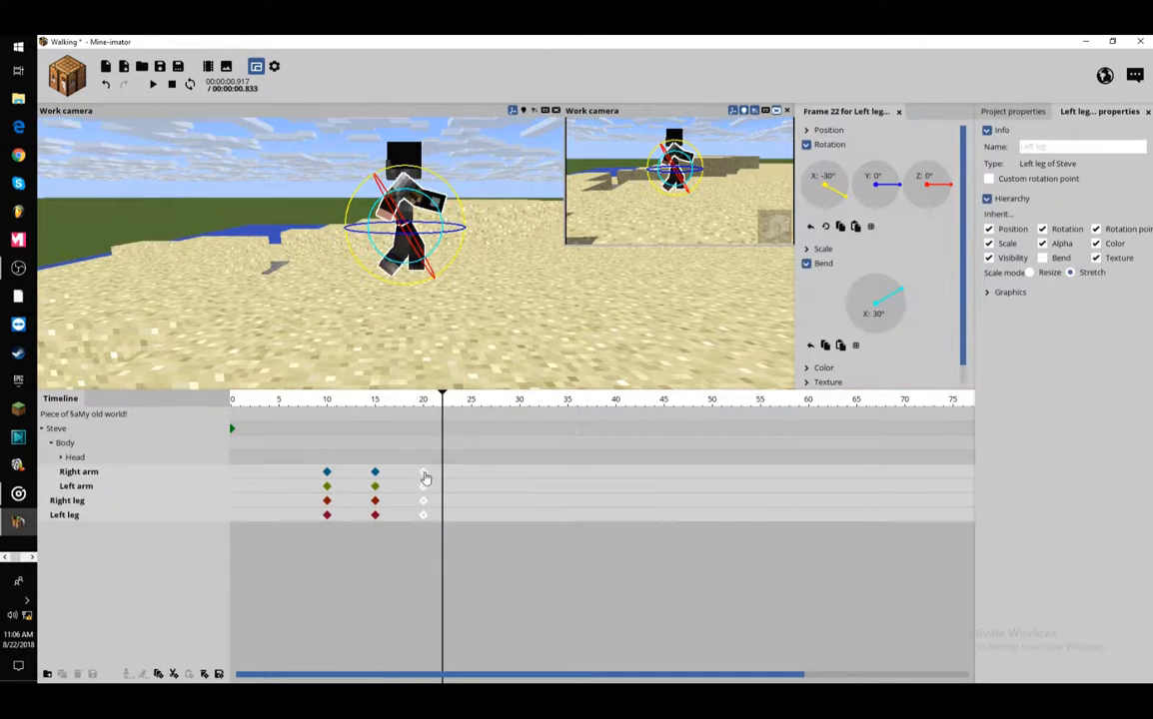
pyautogui.click(422, 471)
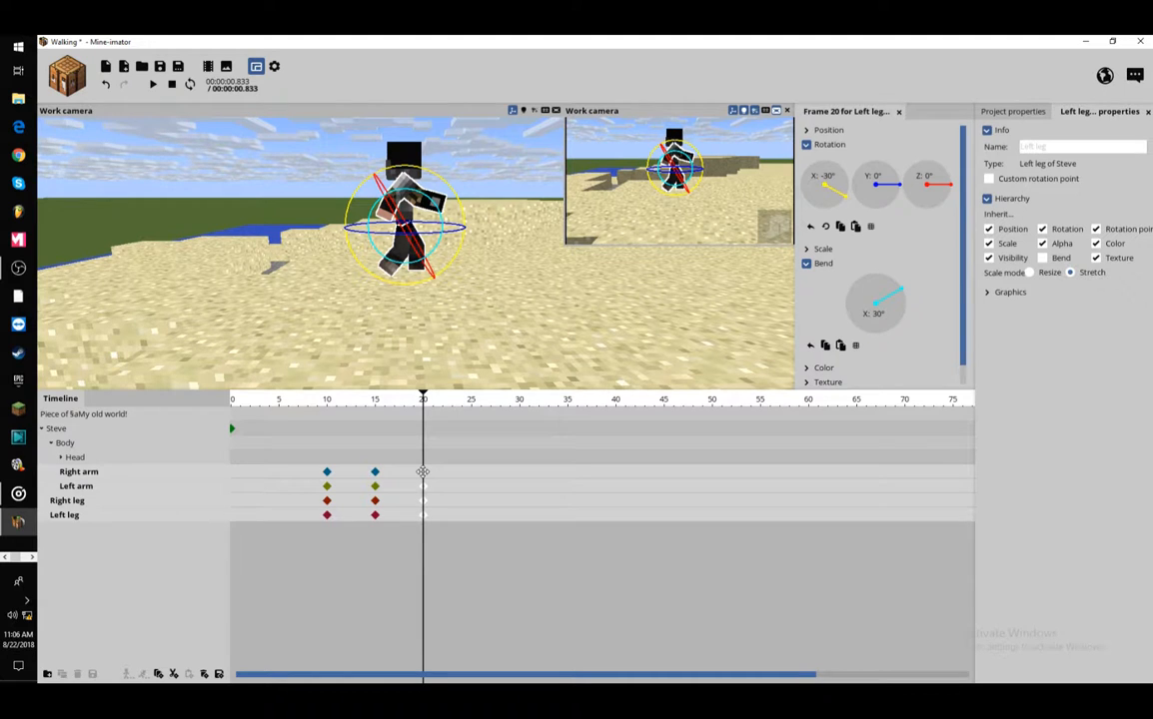
pyautogui.moveTo(422, 471); pyautogui.dragTo(519, 483)
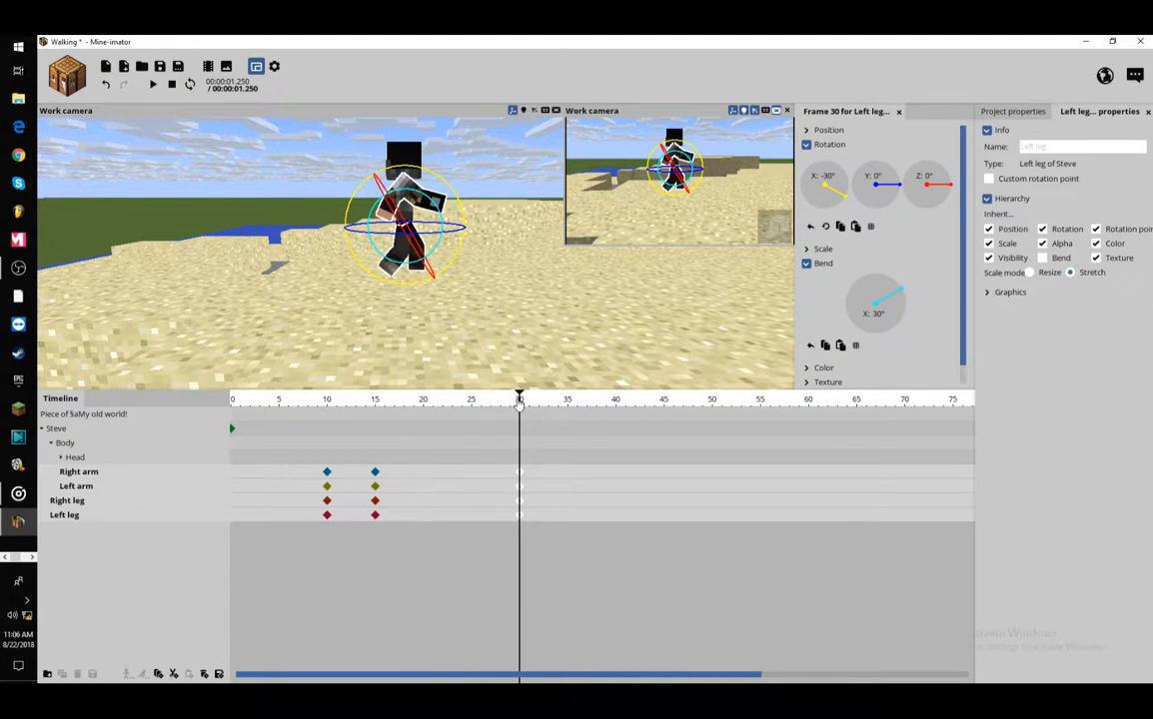
# Play back the walk twice from before the frame 10 keyframes to check the timing of both strides
pyautogui.moveTo(519, 403); pyautogui.dragTo(250, 403)
pyautogui.click(152, 85)
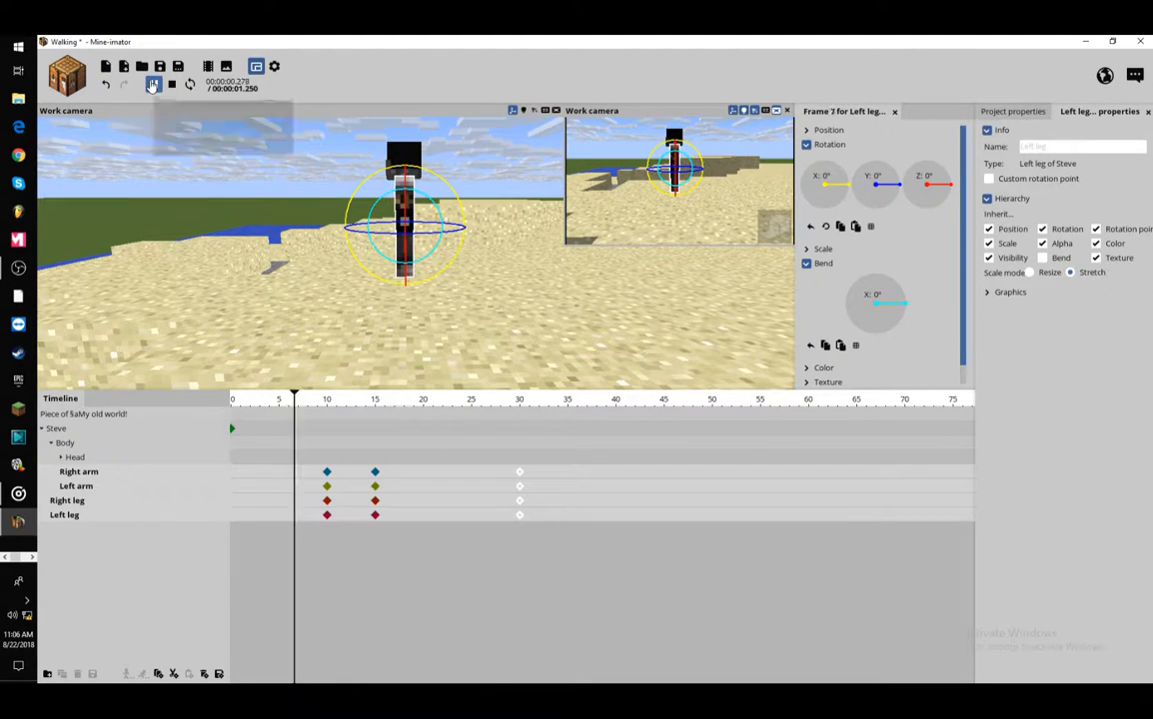
pyautogui.click(152, 85)
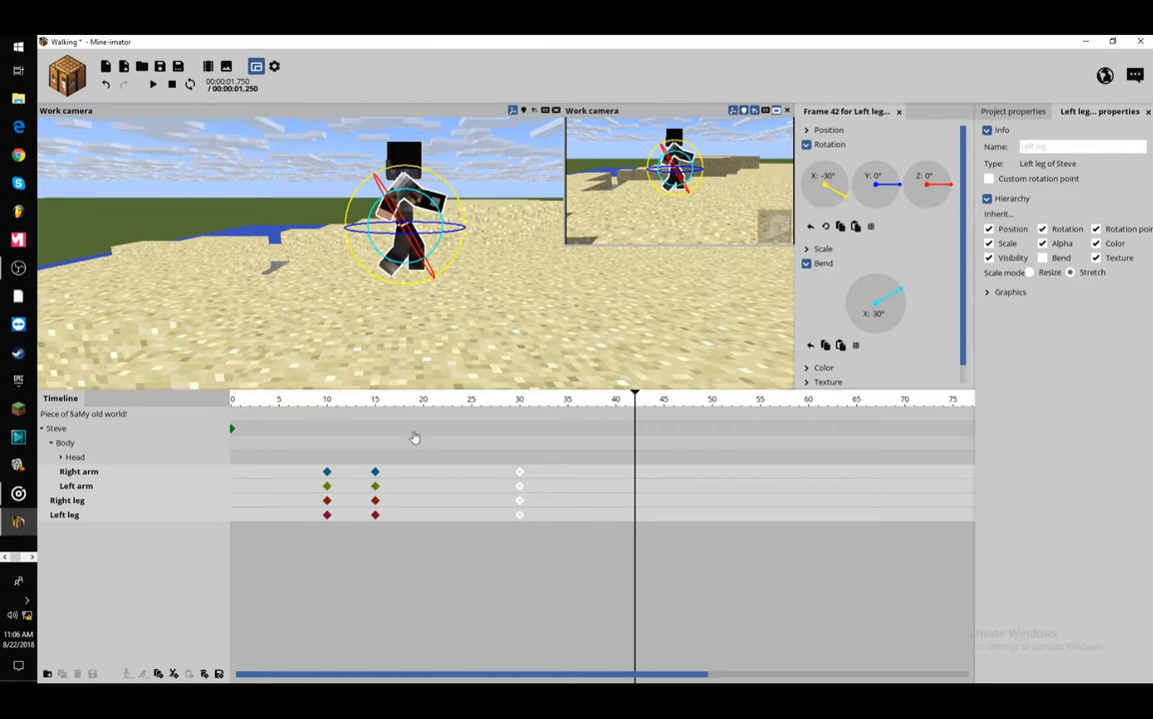
pyautogui.moveTo(421, 399); pyautogui.dragTo(257, 399)
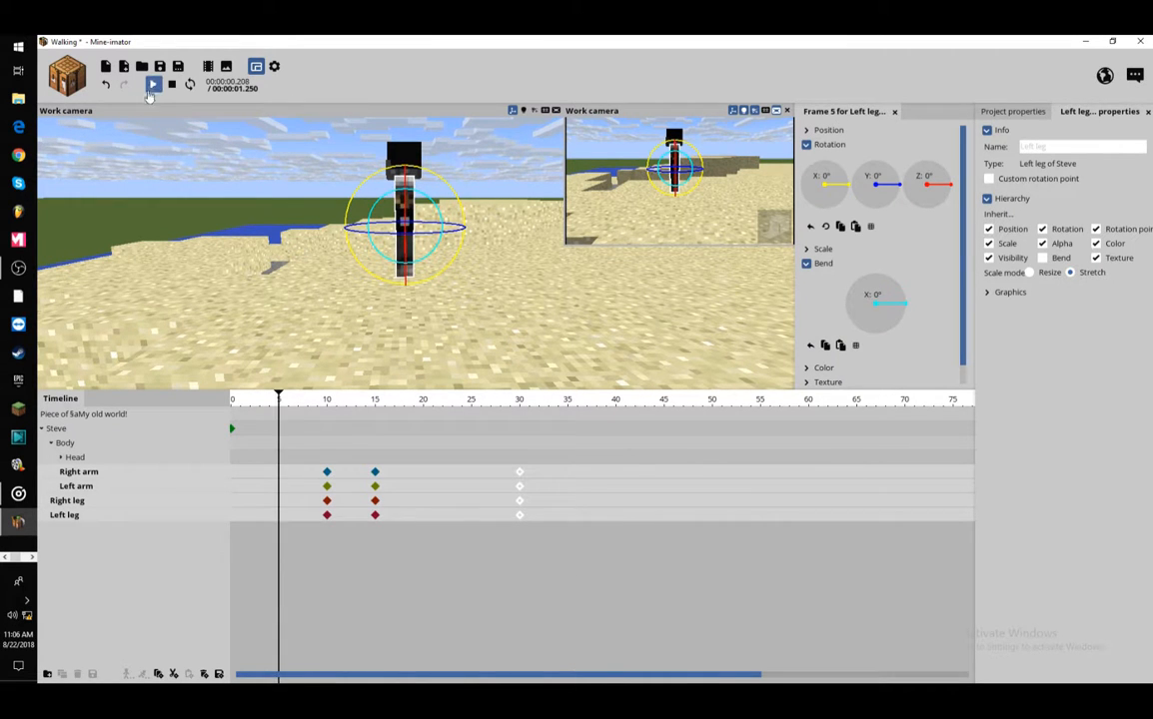
pyautogui.click(152, 85)
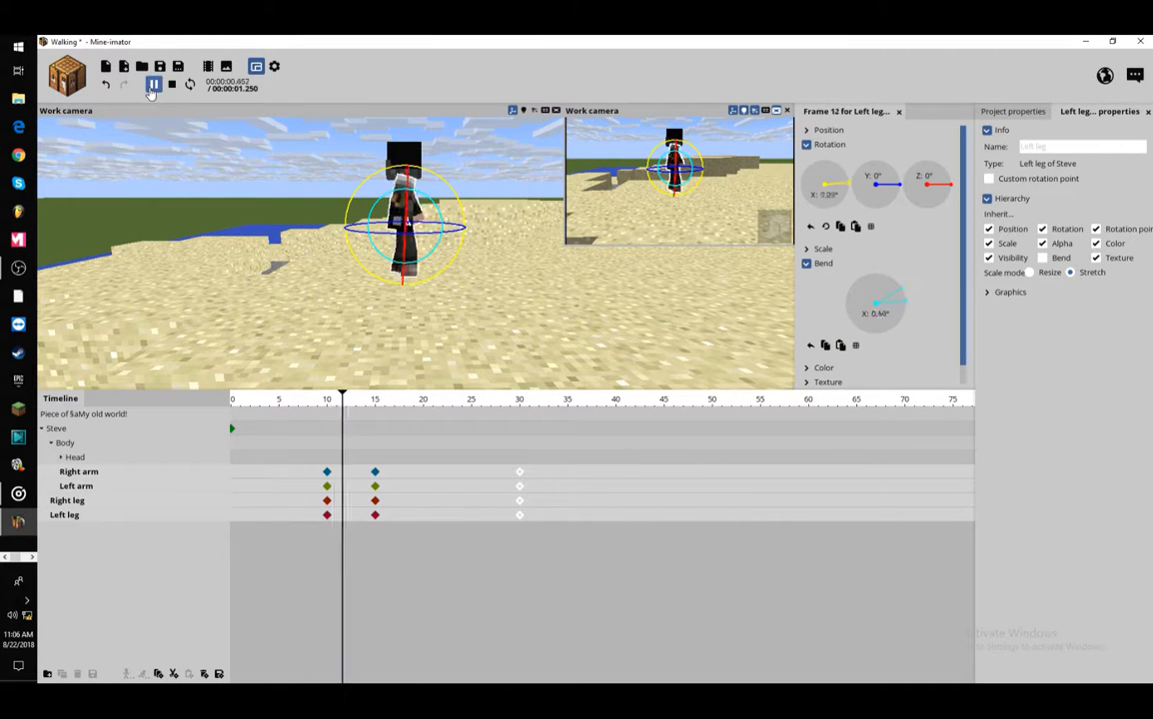
# Copy the arm and leg keyframes at frames 15 and 30 and paste them starting at frame 45
pyautogui.click(502, 440)
pyautogui.click(553, 458)
pyautogui.moveTo(544, 452); pyautogui.dragTo(366, 541)
pyautogui.click(372, 448)
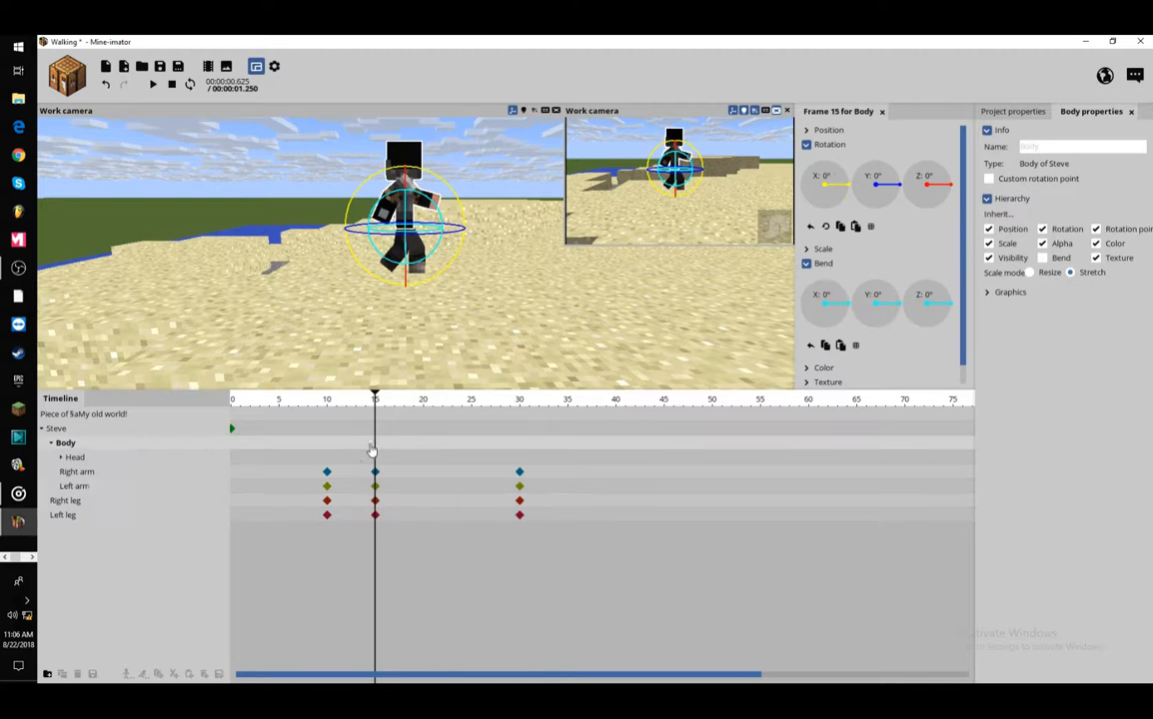
pyautogui.moveTo(355, 459); pyautogui.dragTo(556, 543)
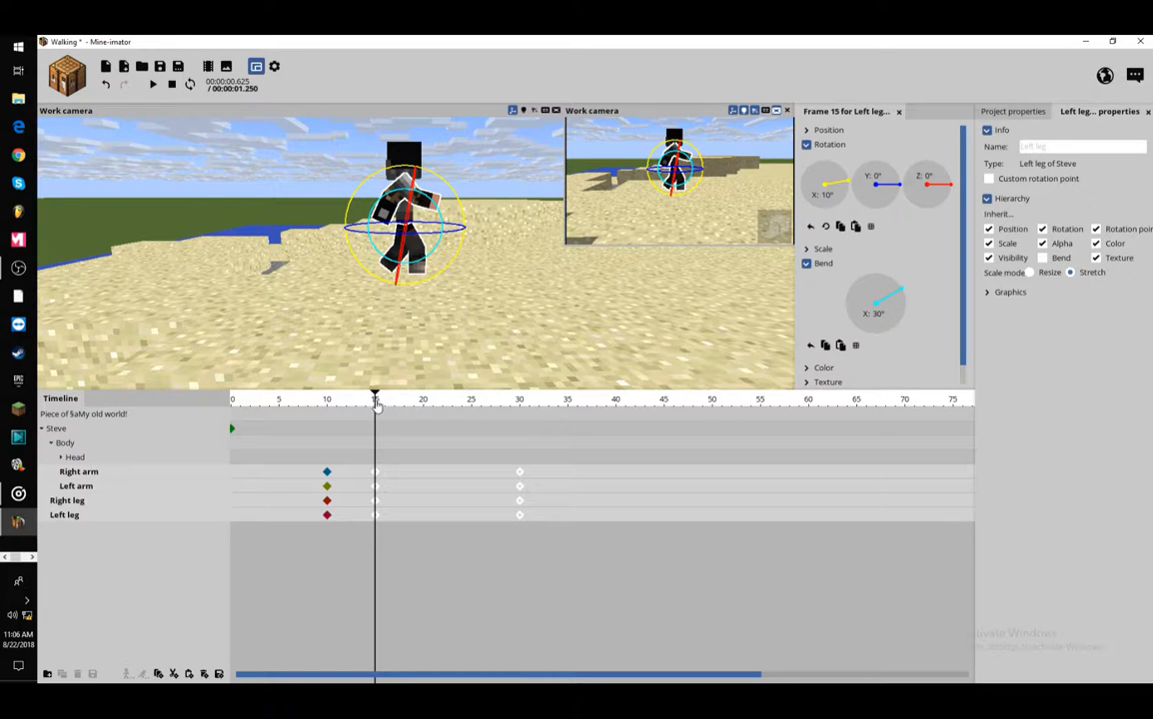
pyautogui.moveTo(375, 400); pyautogui.dragTo(665, 458)
pyautogui.hotkey('ctrl', 'v')
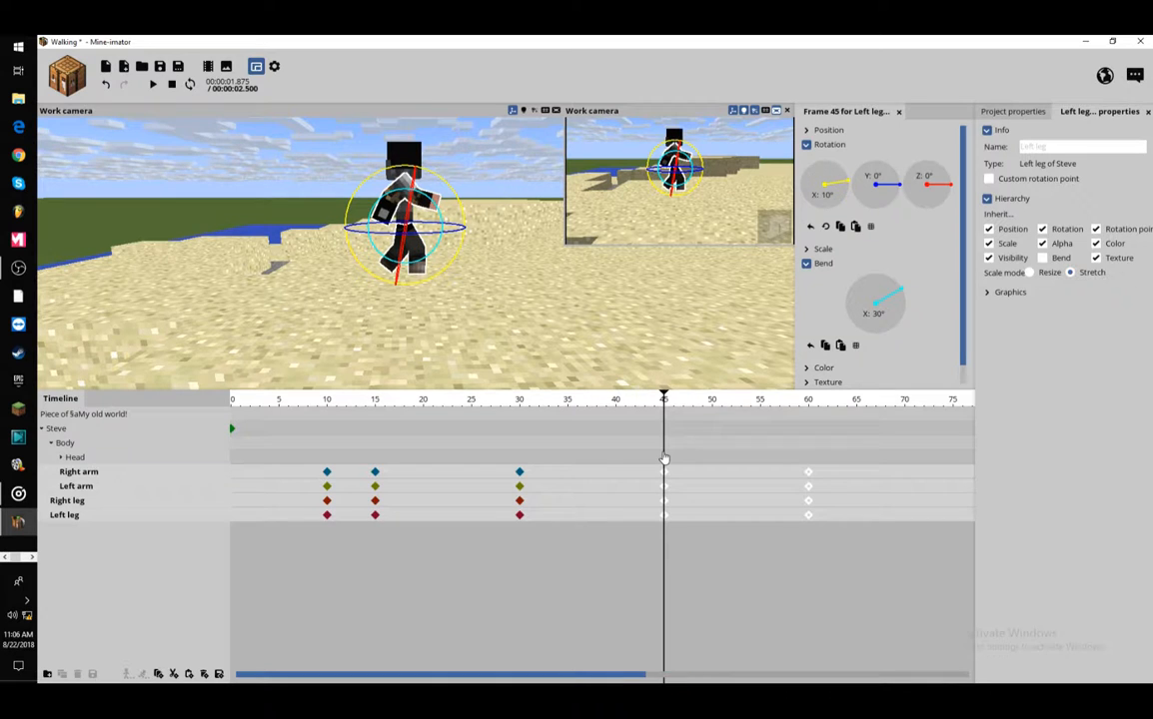
# Paste the copied pair of arm and leg poses again, starting at frame 75
pyautogui.moveTo(665, 399); pyautogui.dragTo(809, 452)
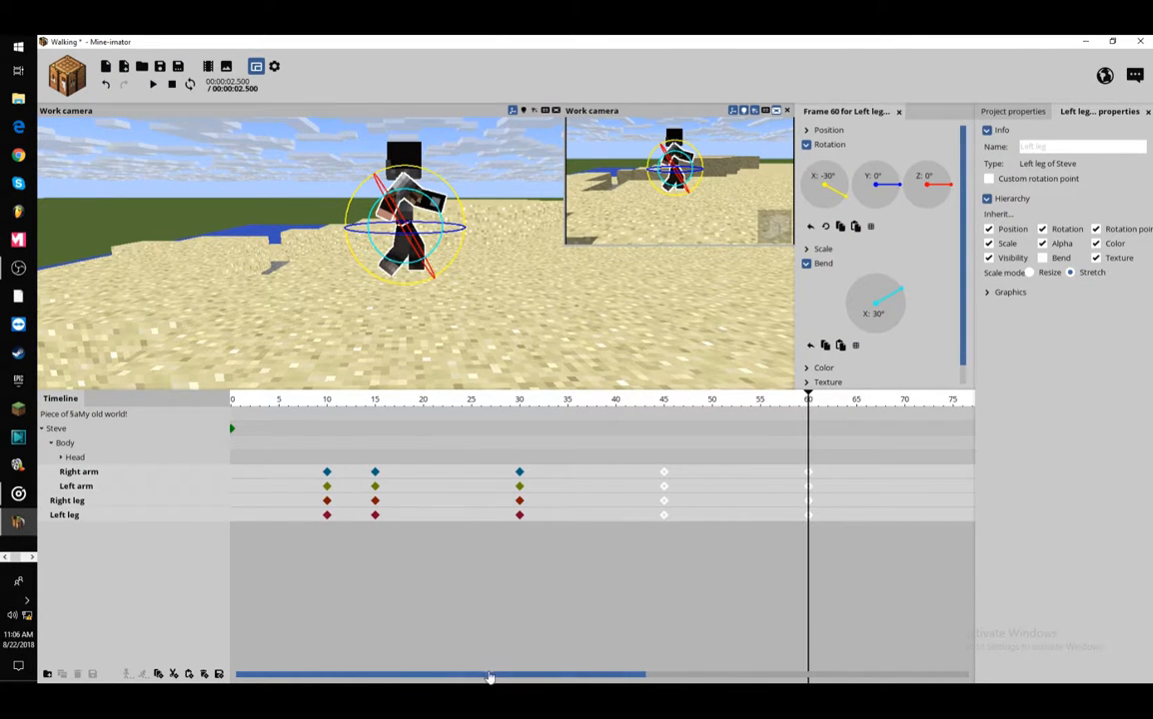
pyautogui.moveTo(490, 677); pyautogui.dragTo(655, 678)
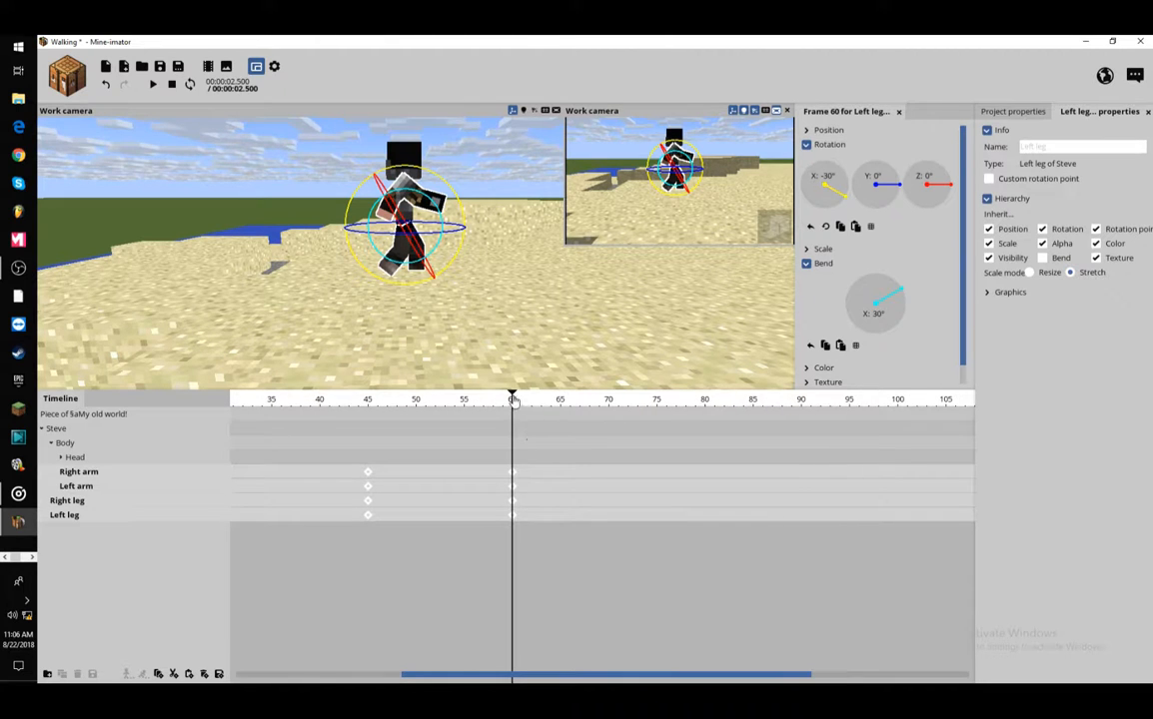
pyautogui.moveTo(512, 400); pyautogui.dragTo(660, 438)
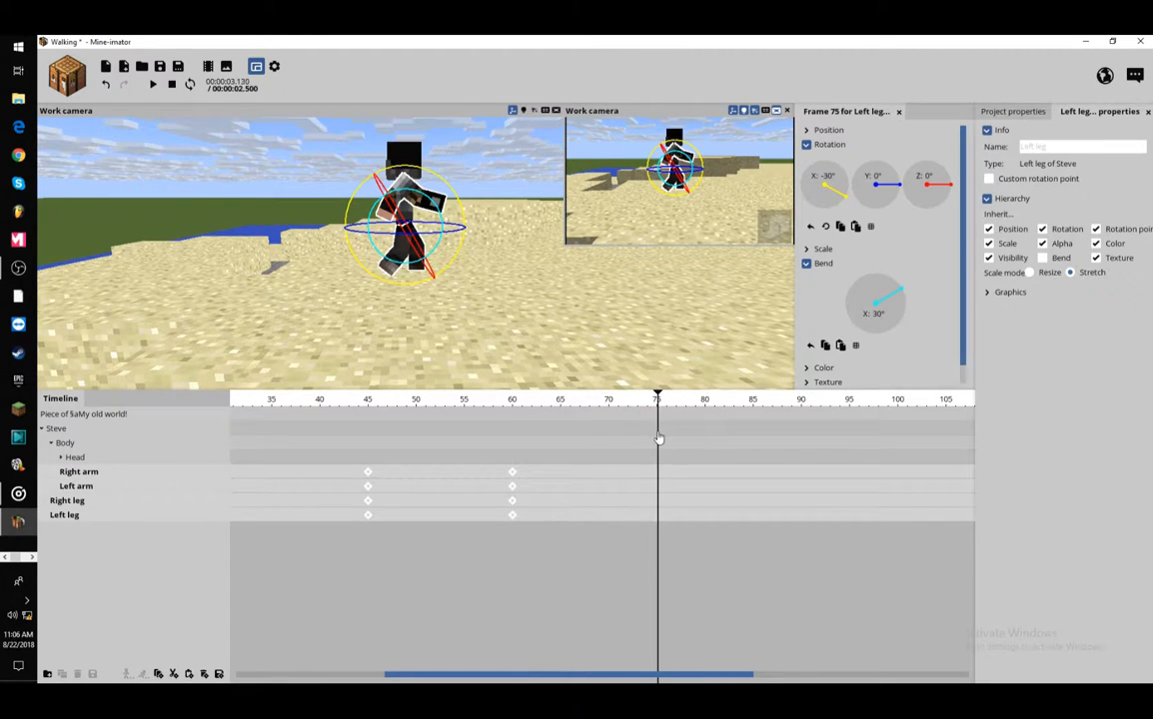
pyautogui.hotkey('ctrl', 'v')
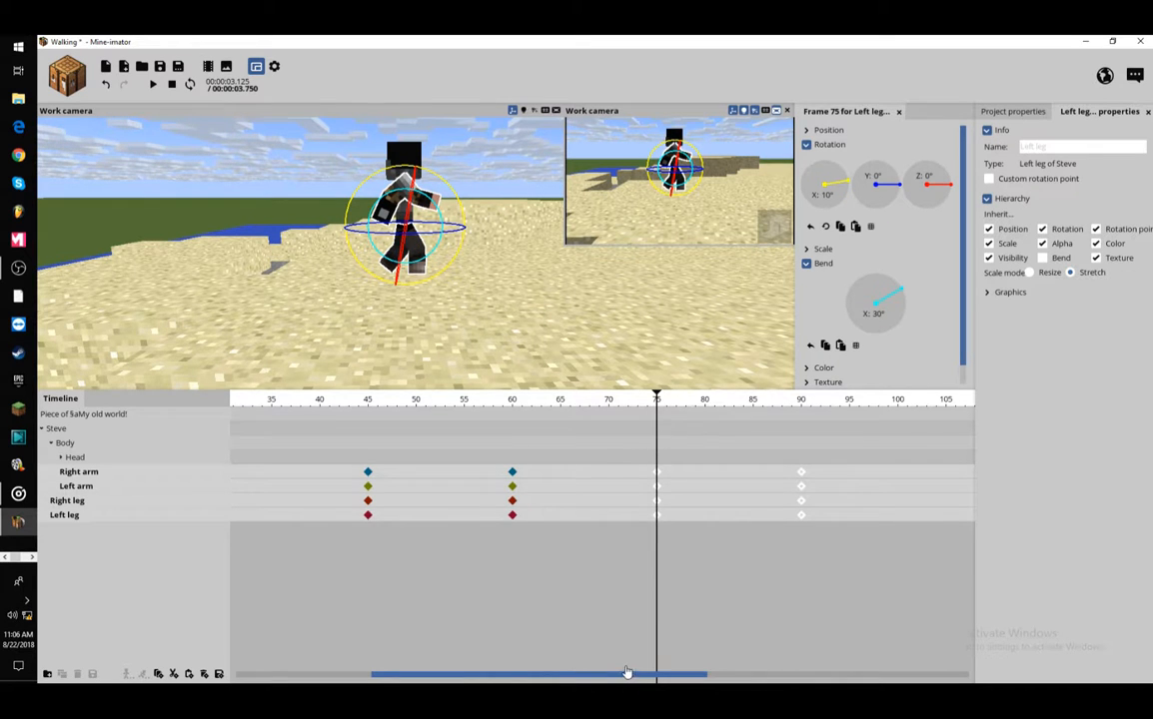
# Paste another copy of the two arm and leg poses, starting at frame 105
pyautogui.moveTo(627, 674); pyautogui.dragTo(705, 673)
pyautogui.moveTo(641, 402); pyautogui.dragTo(296, 460)
pyautogui.hotkey('ctrl', 'v')
# Play back the extended walk cycle up to its last keyframes to check the repeated strides
pyautogui.moveTo(662, 675); pyautogui.dragTo(263, 523)
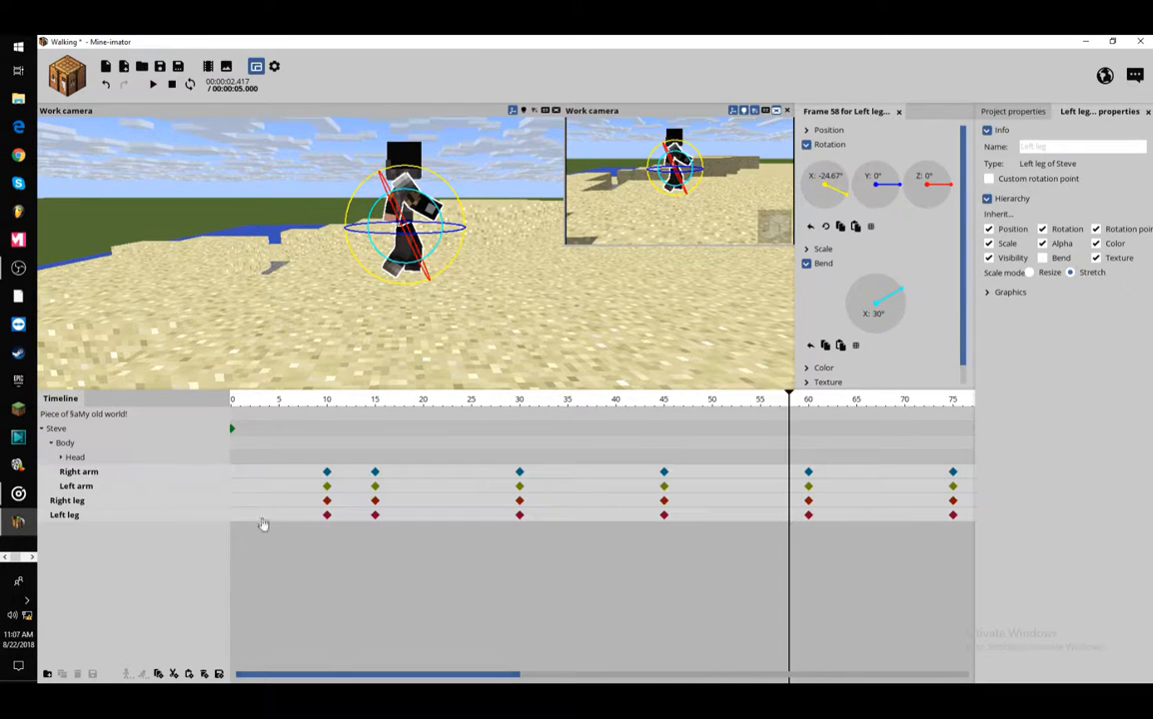
pyautogui.click(153, 84)
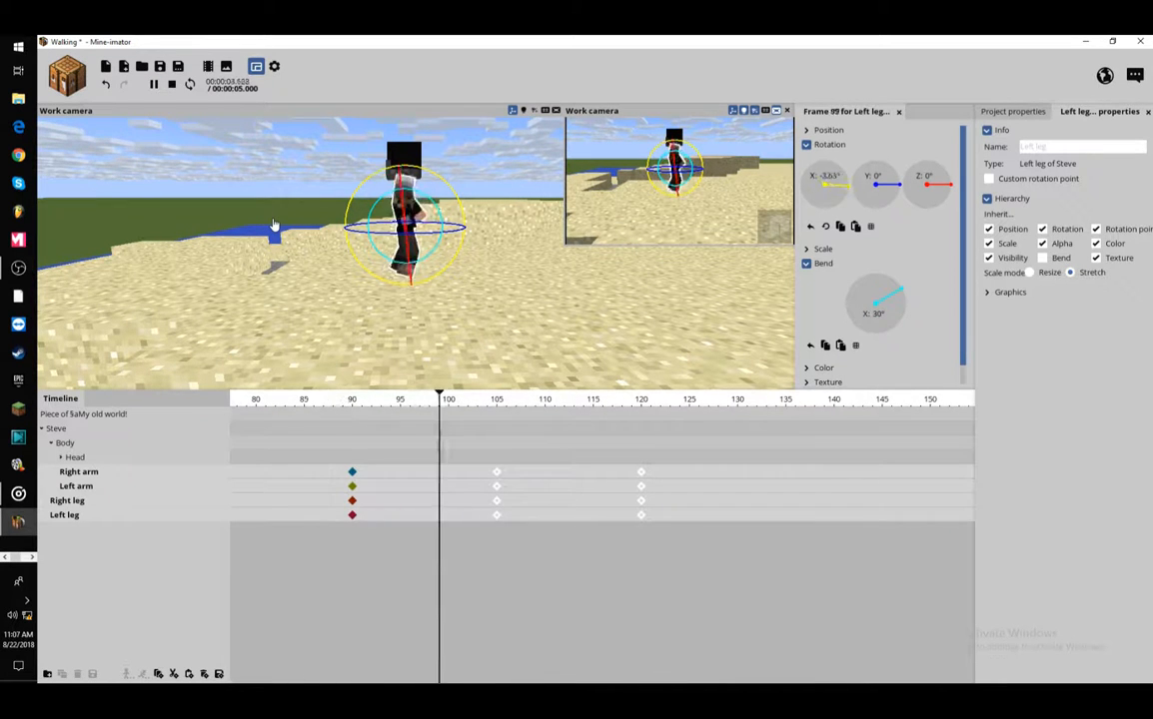
pyautogui.press('space')
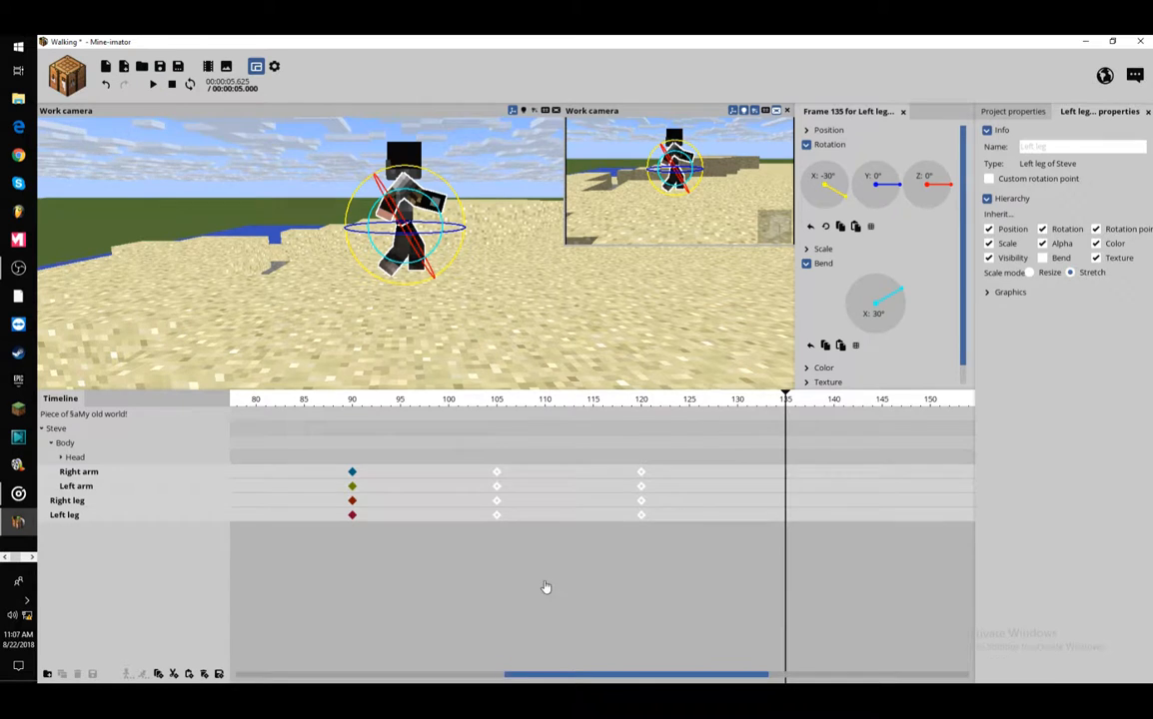
pyautogui.click(546, 586)
pyautogui.moveTo(593, 683); pyautogui.dragTo(280, 676)
# Select the whole Steve character at frame 15 and rename it Worrior
pyautogui.moveTo(231, 490); pyautogui.dragTo(376, 519)
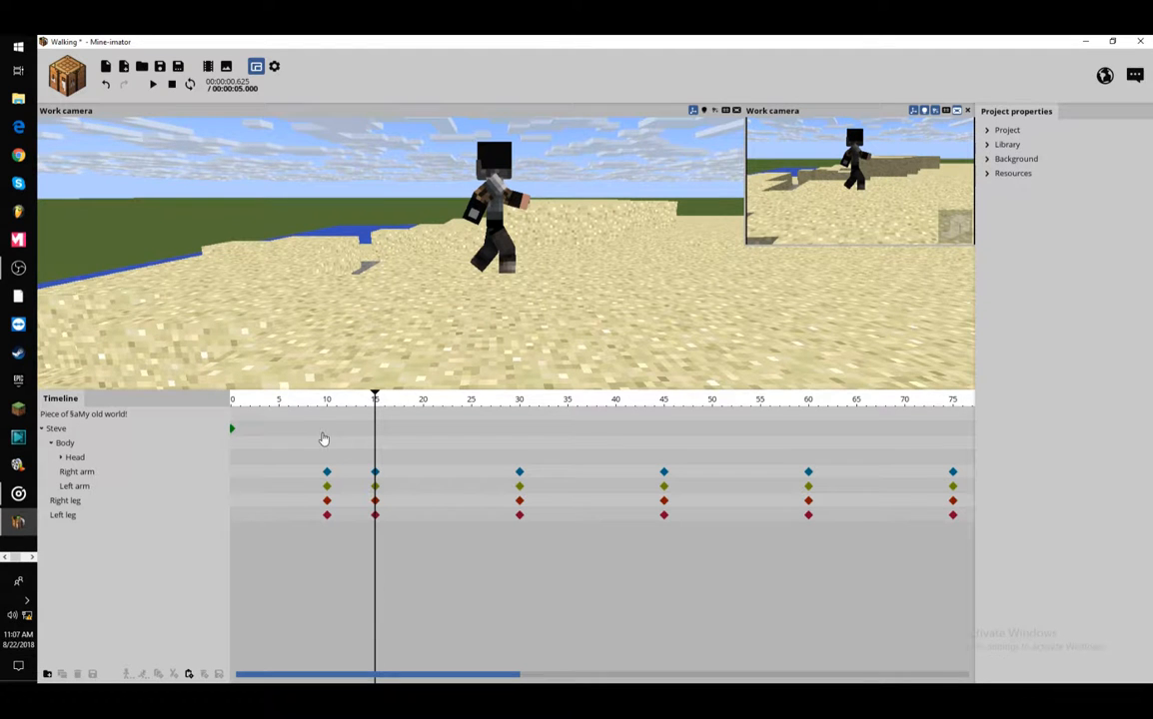
pyautogui.click(375, 435)
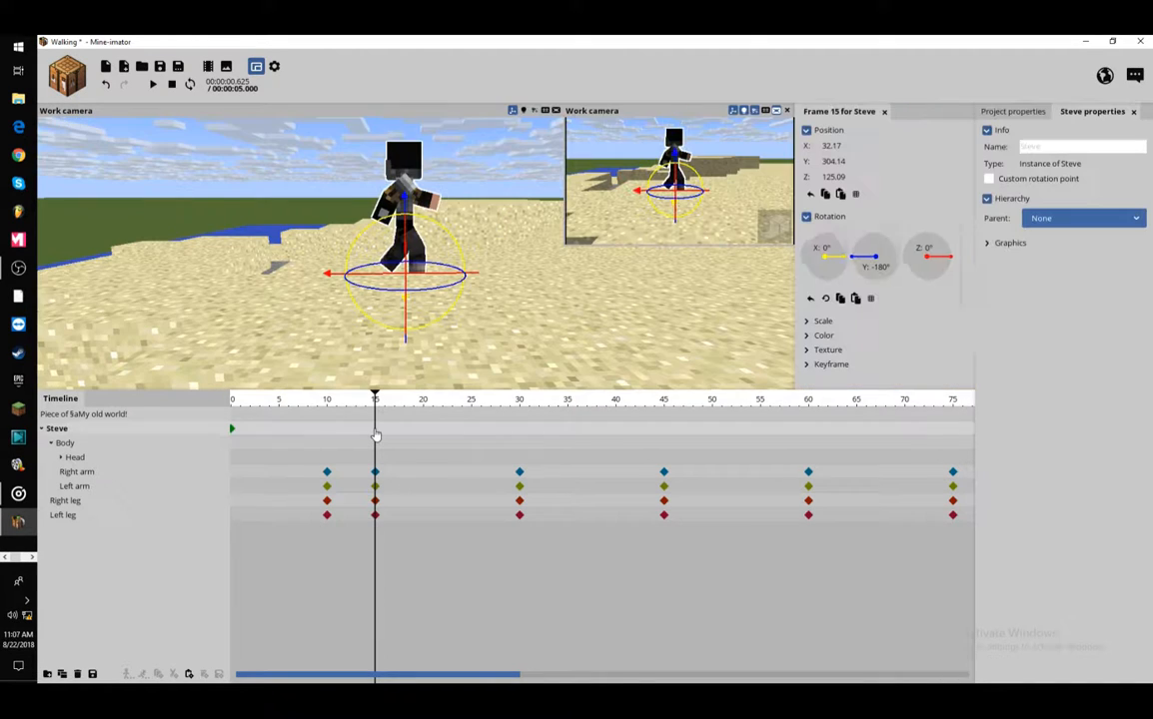
pyautogui.click(1065, 148)
pyautogui.write('WOr')
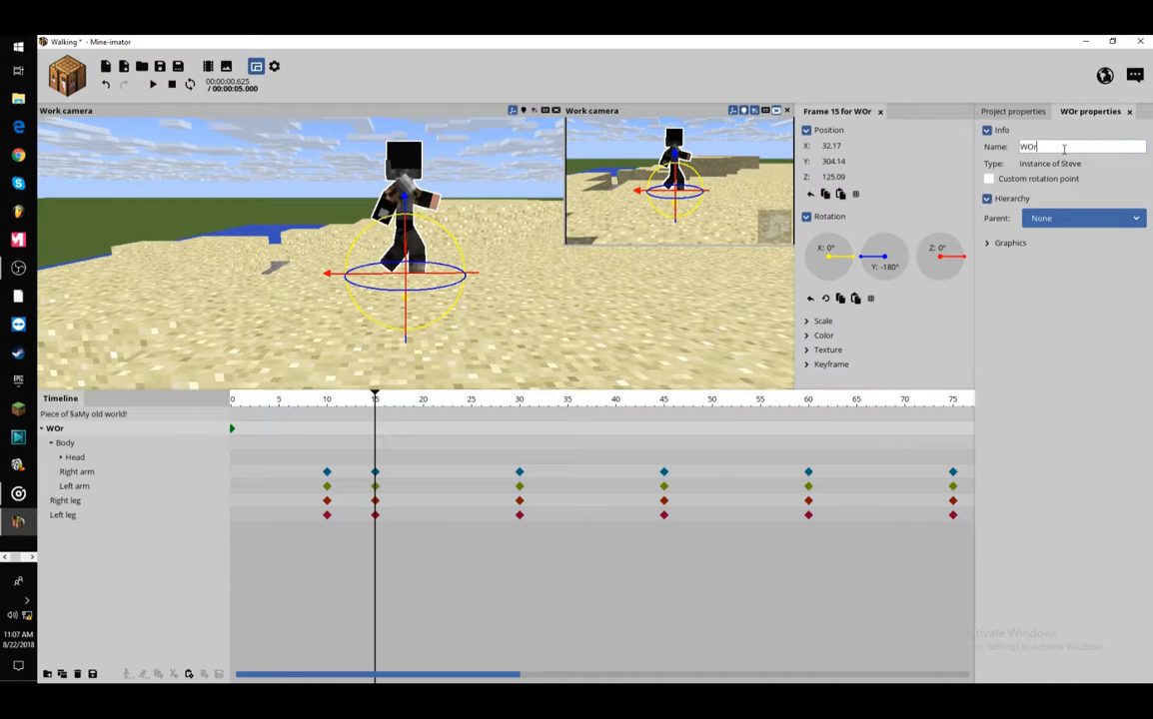
pyautogui.write('rioe')
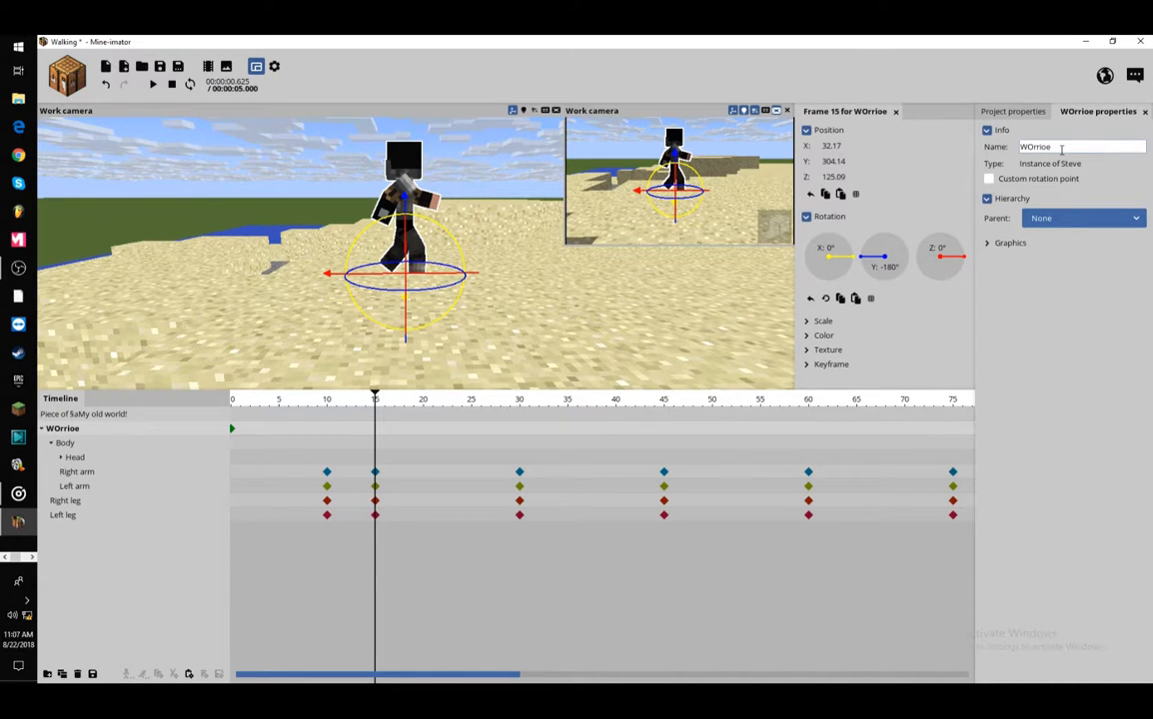
pyautogui.press('BackSpace')
pyautogui.write('r')
pyautogui.press('BackSpace')
pyautogui.write('o')
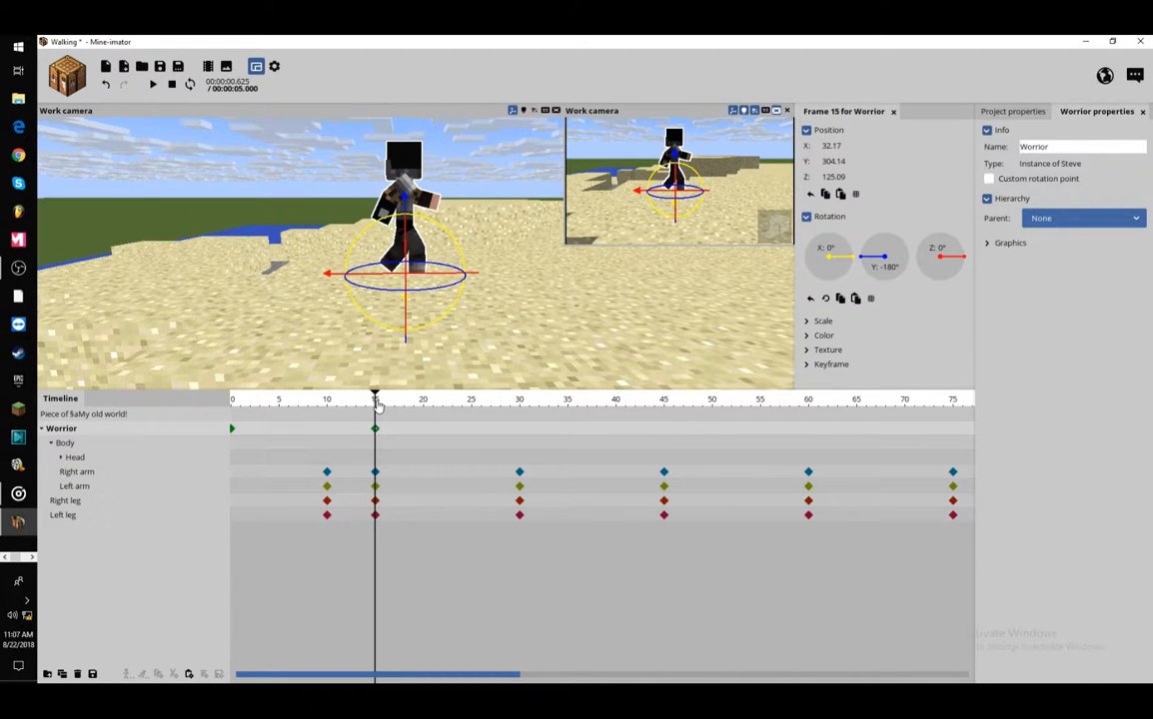
# Add keyframes on the whole Worrior character at frames 15 and 30, undoing any accidental rotation
pyautogui.moveTo(376, 404); pyautogui.dragTo(520, 446)
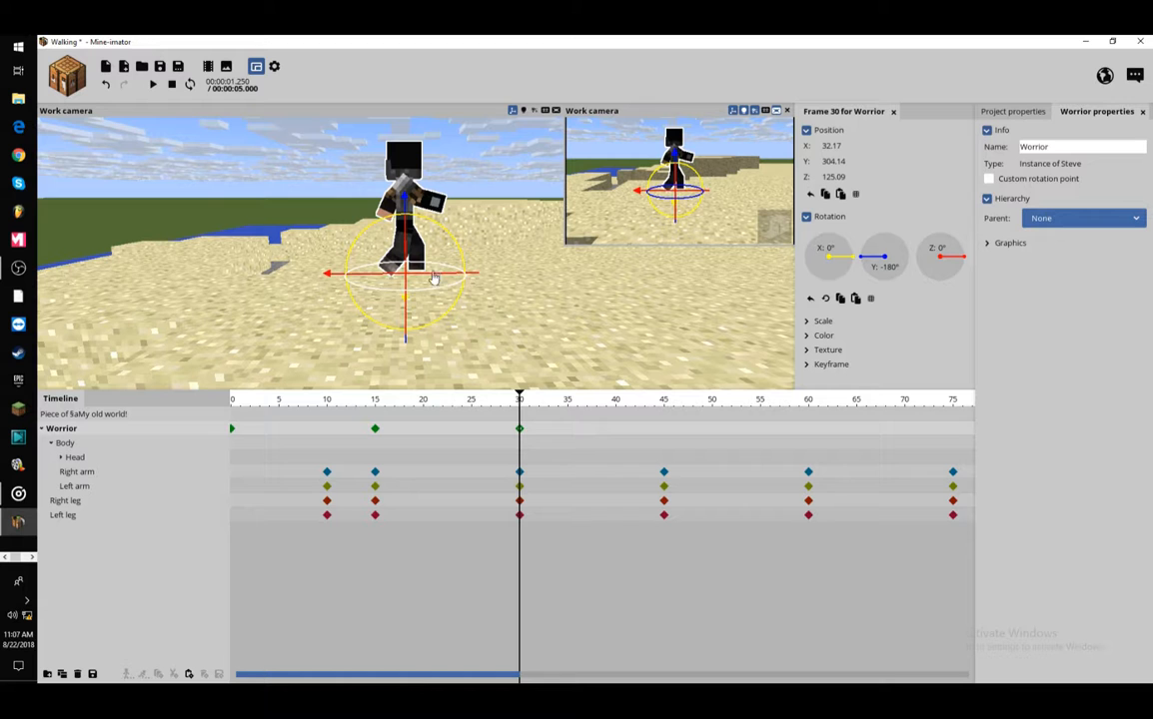
pyautogui.moveTo(432, 280); pyautogui.dragTo(444, 281)
pyautogui.click(106, 85)
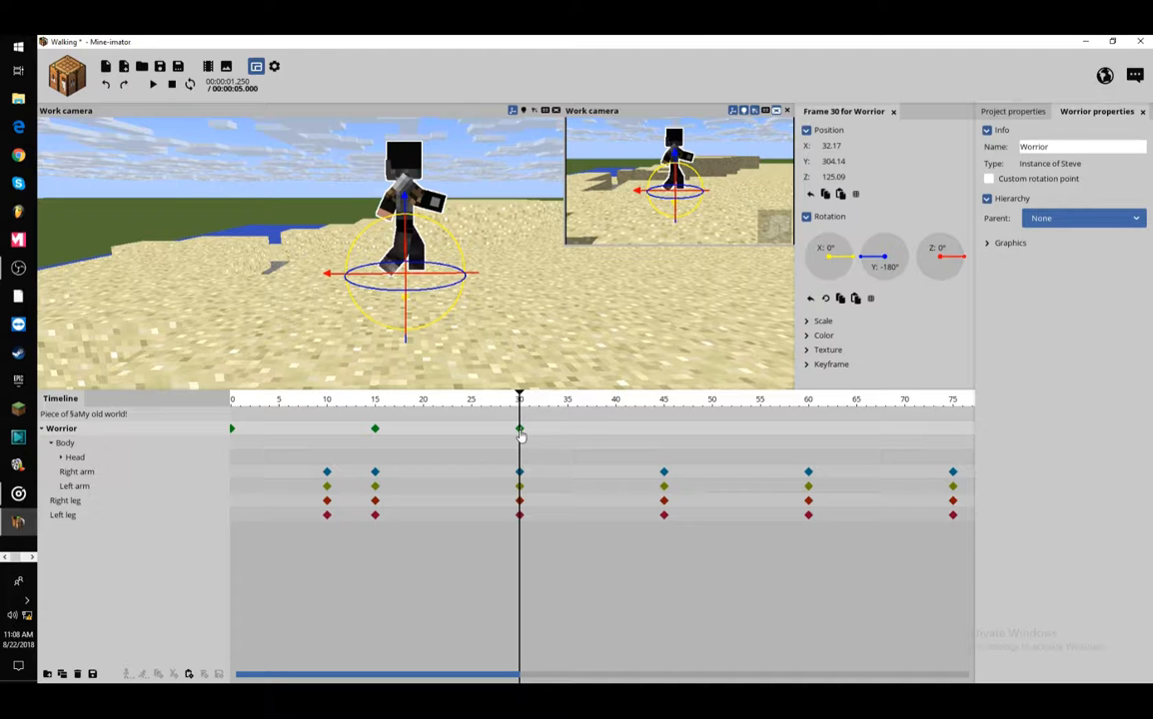
pyautogui.click(376, 429)
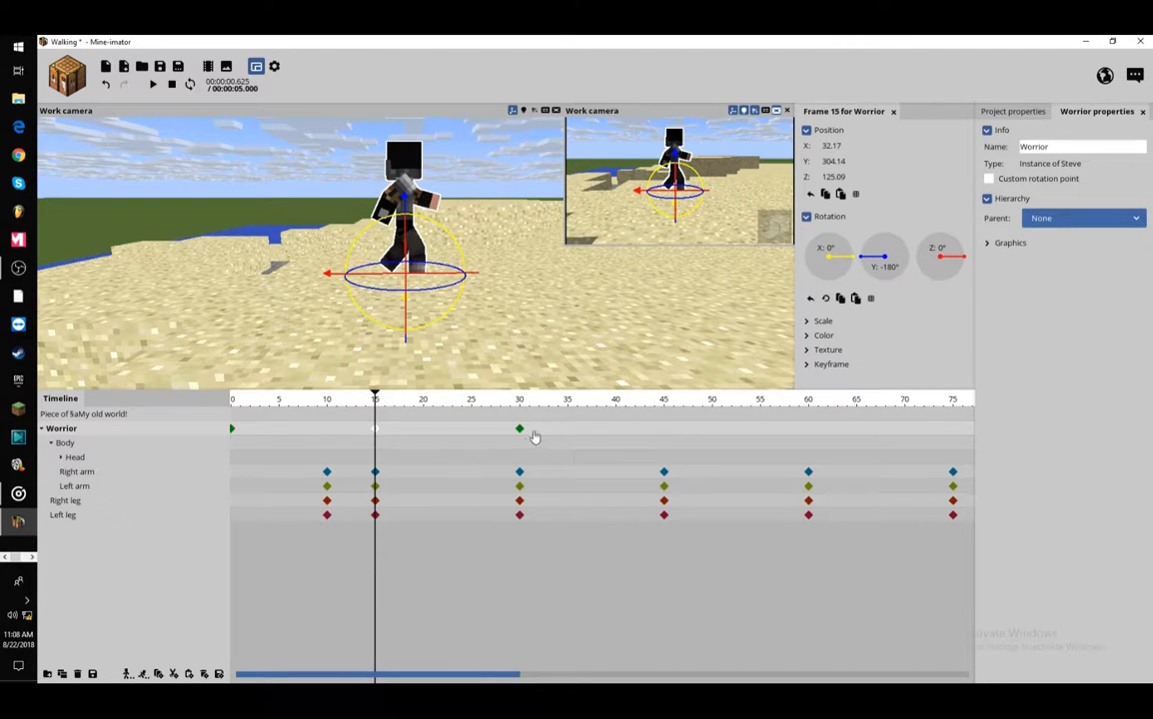
pyautogui.click(521, 436)
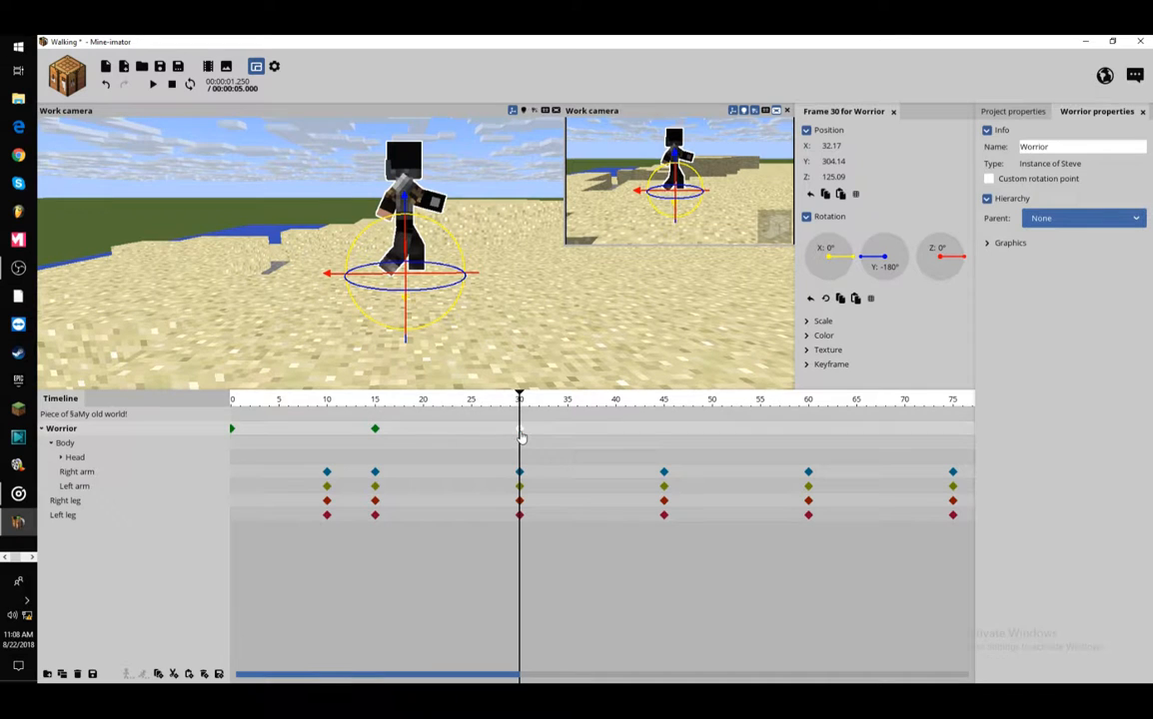
# Try a Z position of 135.08834 for the Worrior character at frame 30
pyautogui.click(839, 177)
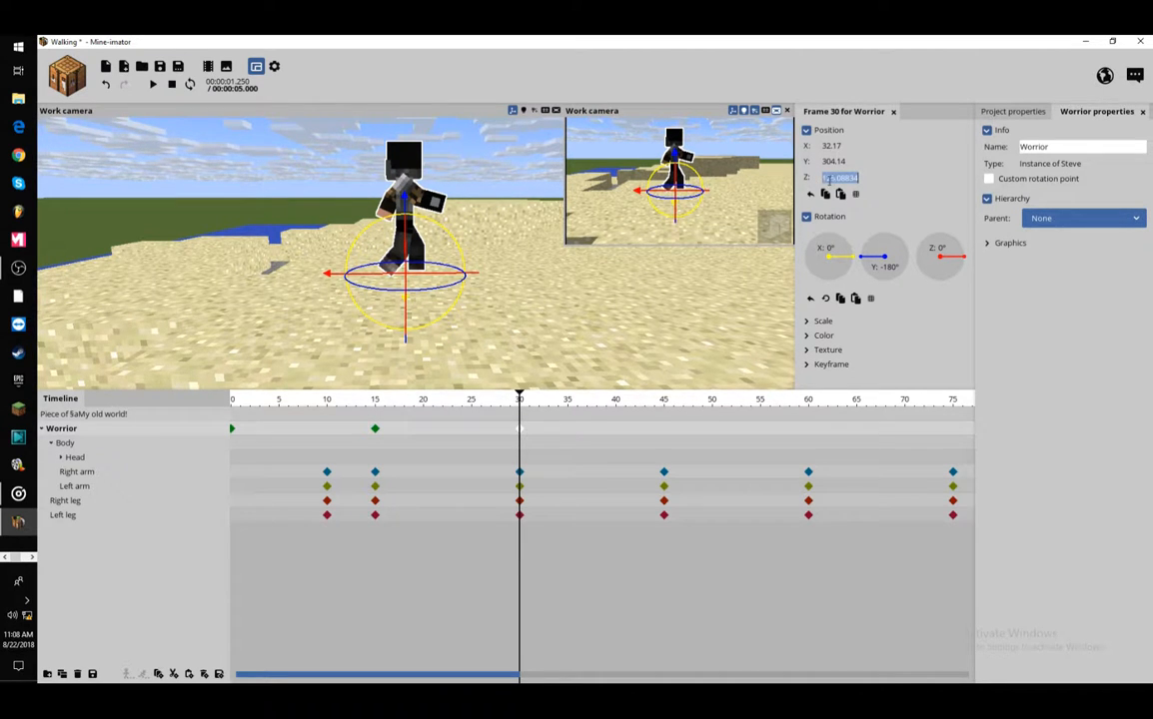
pyautogui.click(834, 179)
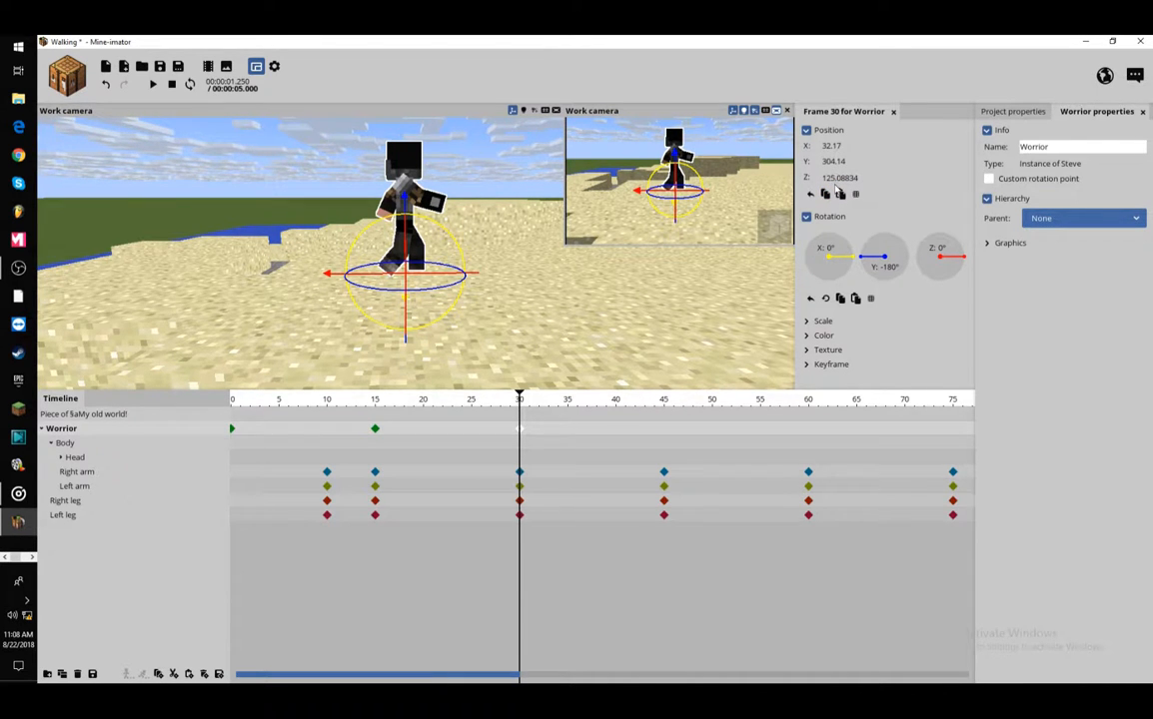
pyautogui.press('BackSpace')
pyautogui.press('BackSpace')
pyautogui.write('35')
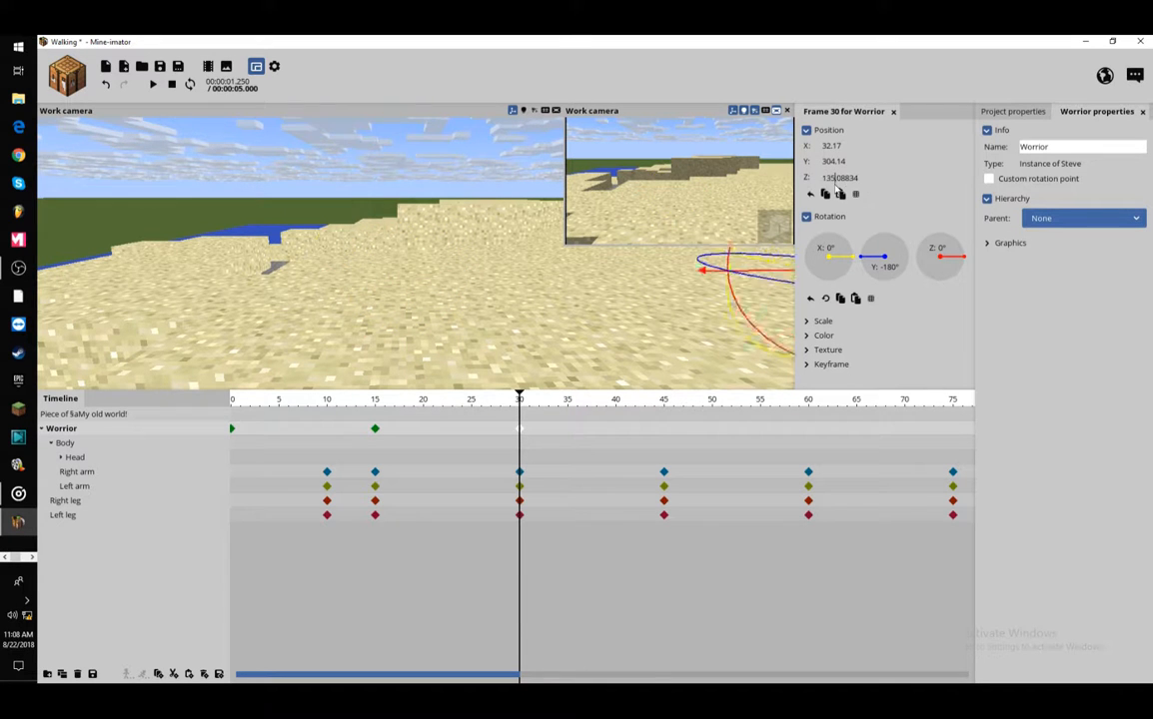
# Check the travel direction around frame 30, and set the Worrior keyframe's Z position there to 115.08834
pyautogui.moveTo(508, 406); pyautogui.dragTo(535, 507)
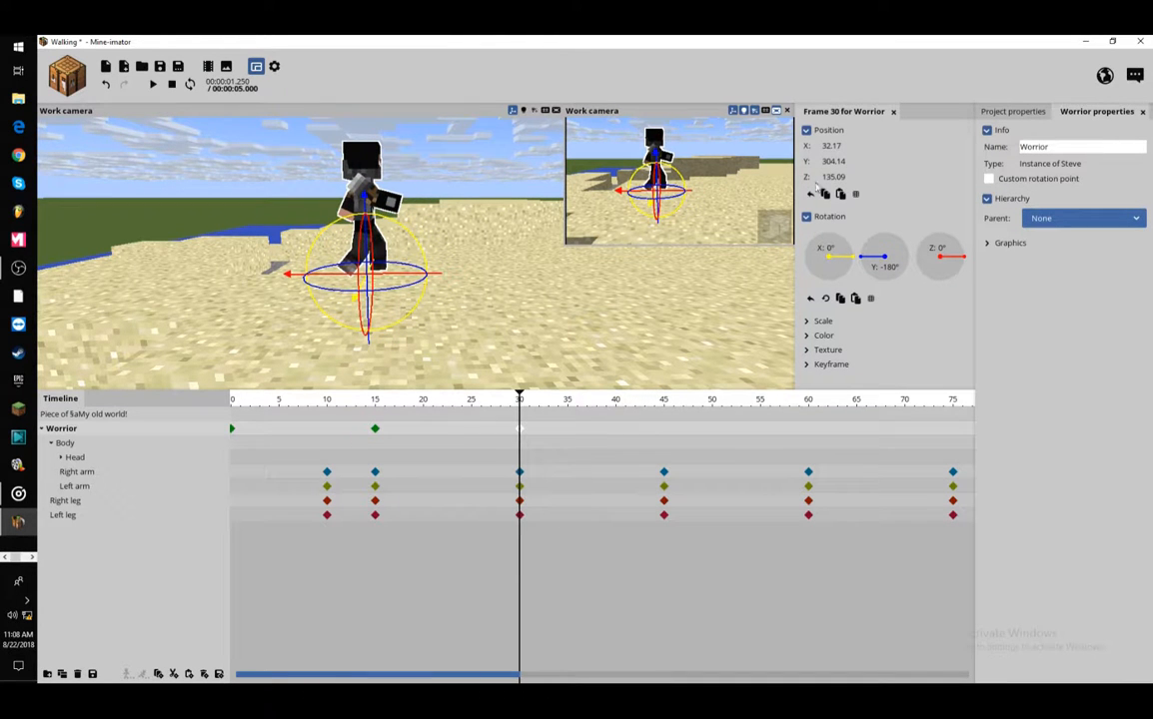
pyautogui.moveTo(535, 400); pyautogui.dragTo(521, 469)
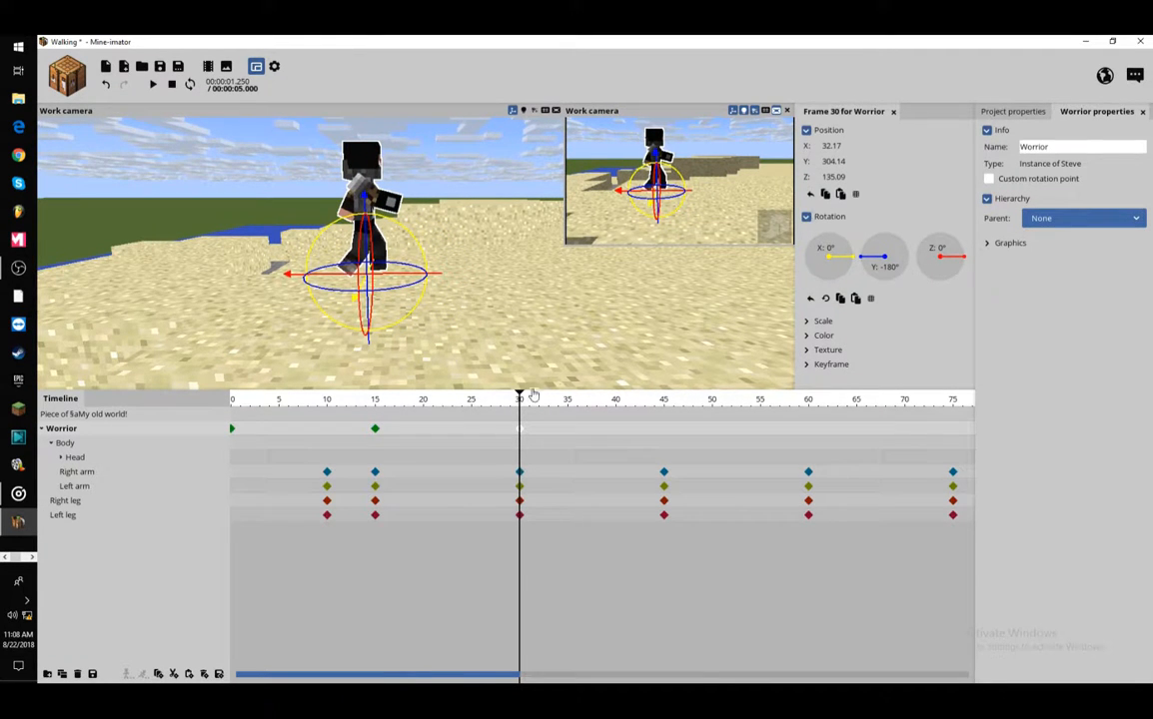
pyautogui.click(840, 194)
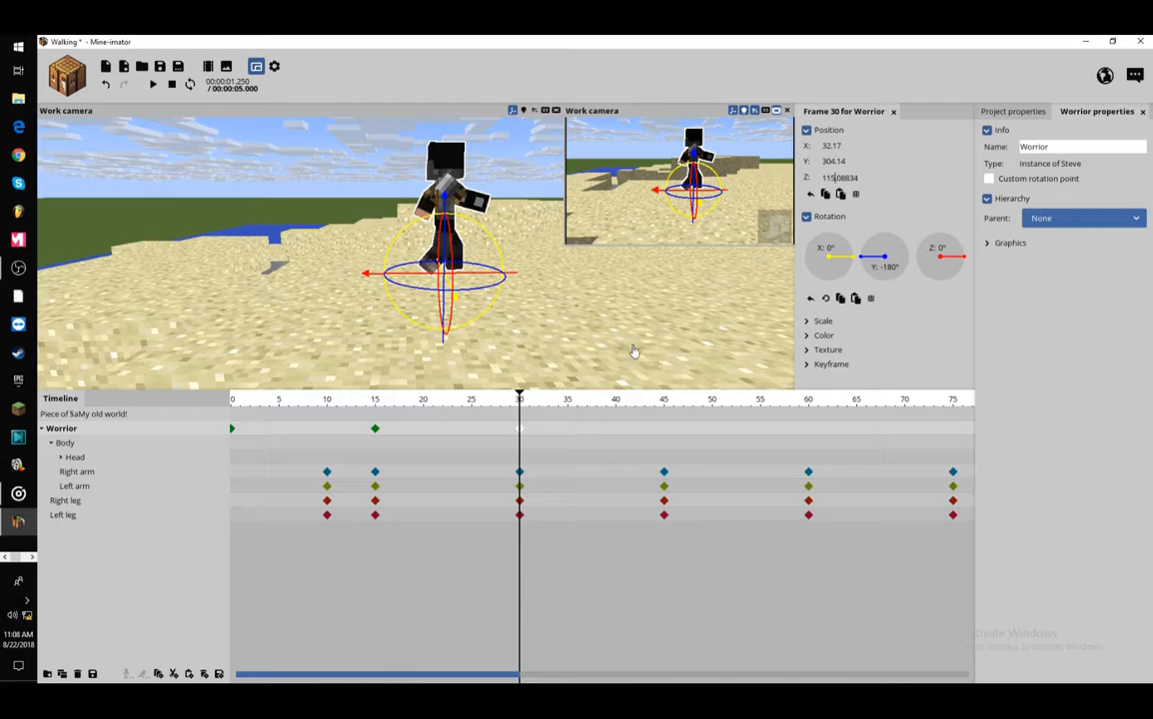
# Keyframe the Worrior character at frame 45 with a Z position of 105.08834
pyautogui.moveTo(519, 405); pyautogui.dragTo(666, 531)
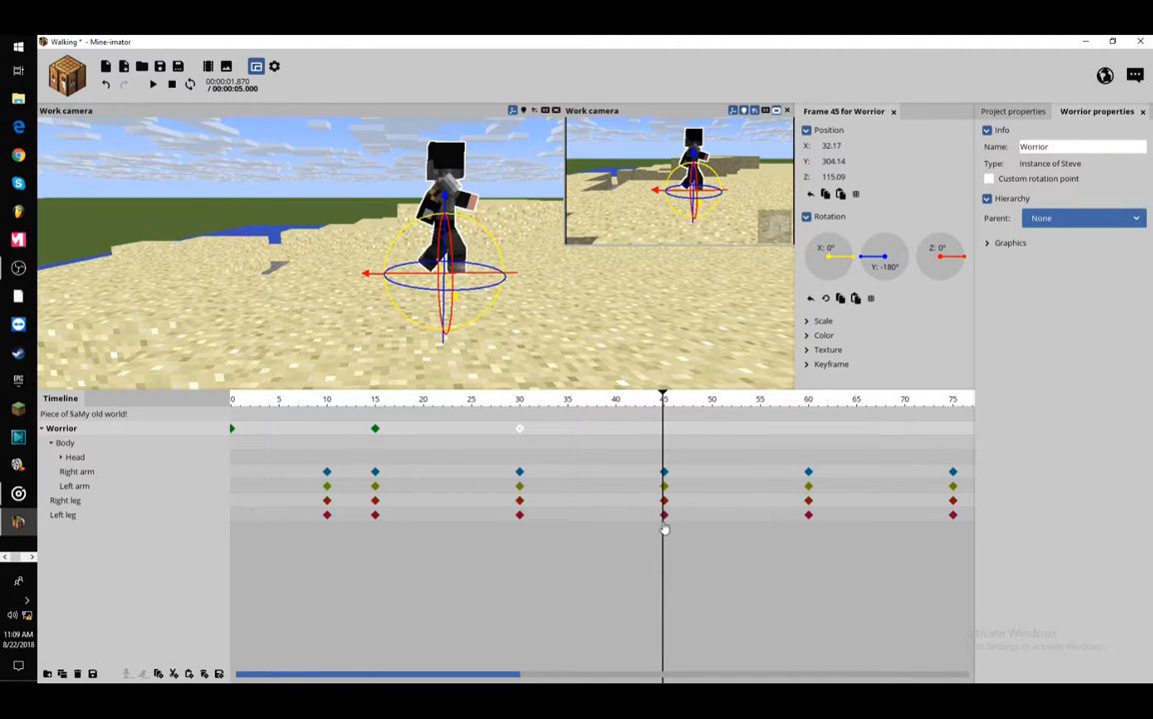
pyautogui.click(664, 430)
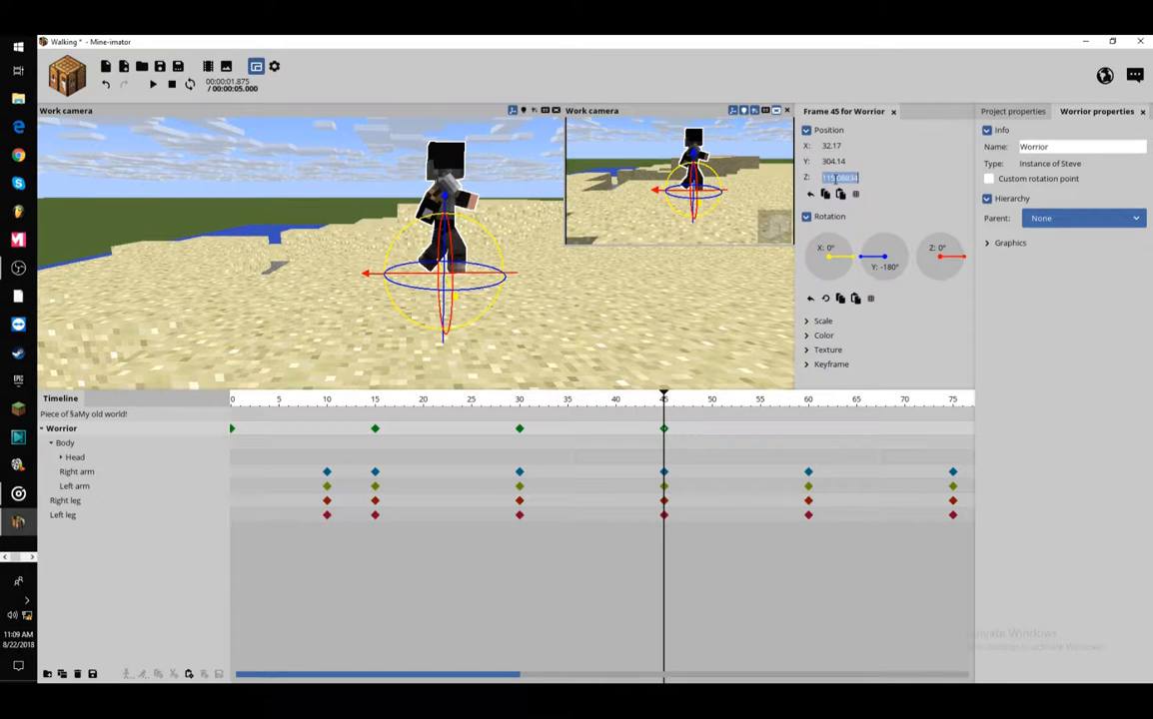
pyautogui.click(840, 194)
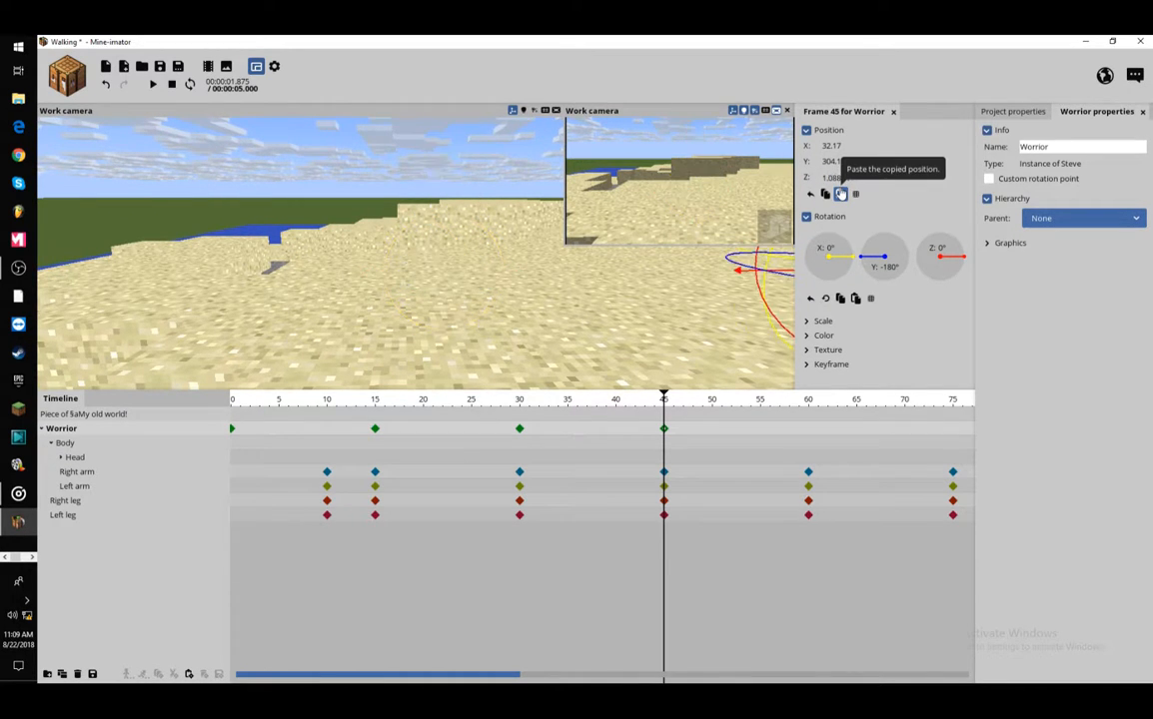
pyautogui.write('05')
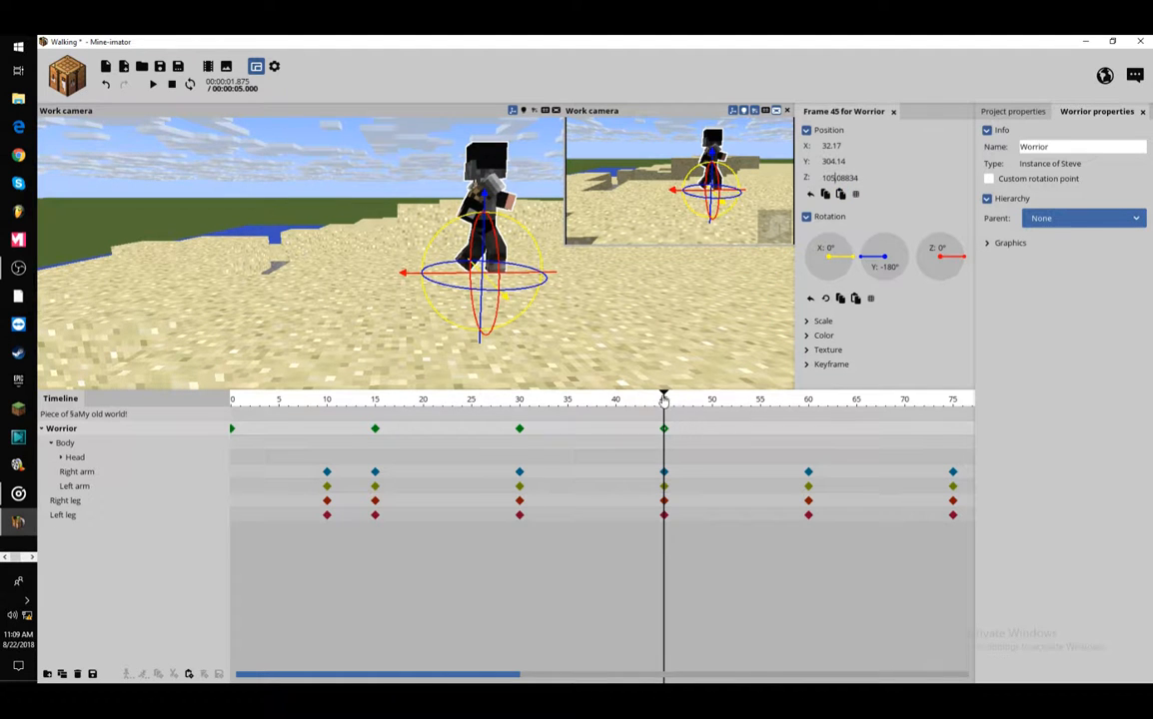
# Keyframe the Worrior character at frame 60 with a Z position of 95.08834
pyautogui.moveTo(663, 399); pyautogui.dragTo(810, 447)
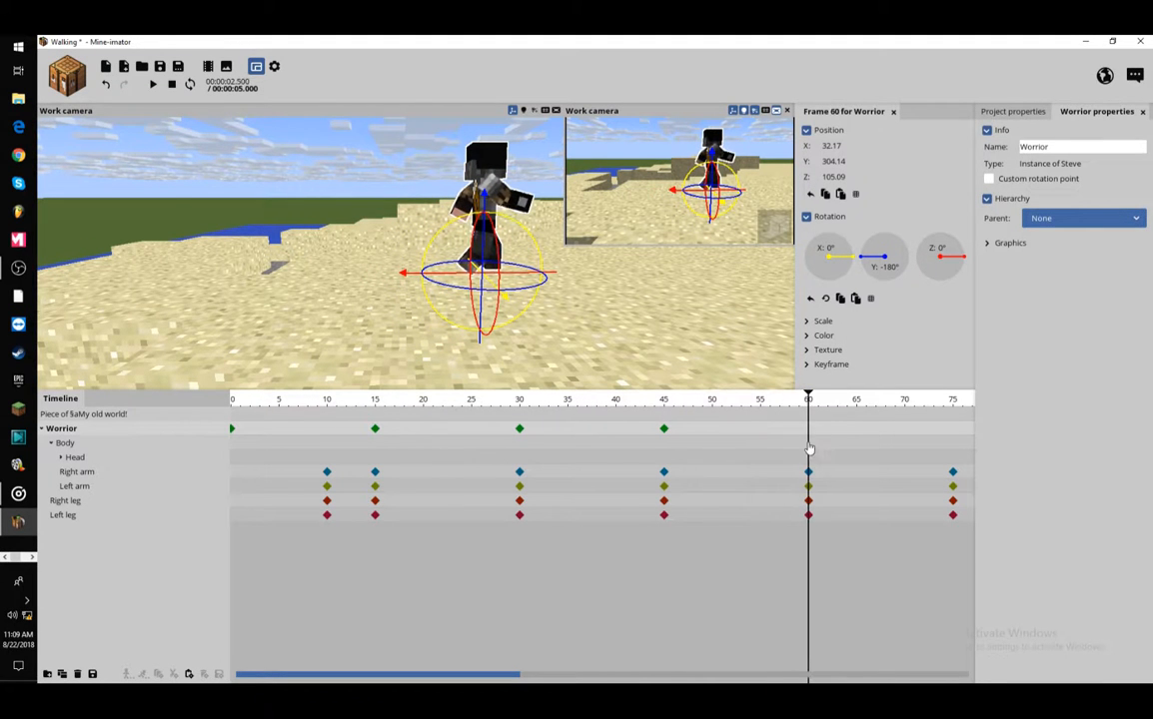
pyautogui.click(842, 194)
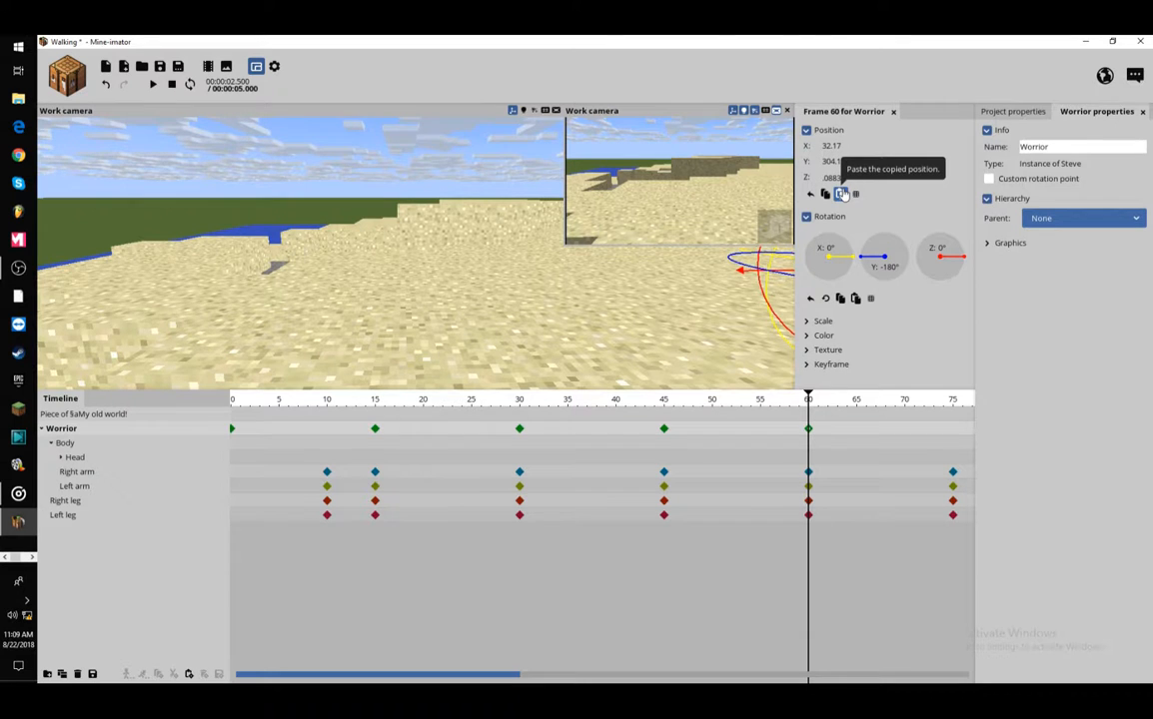
pyautogui.click(845, 195)
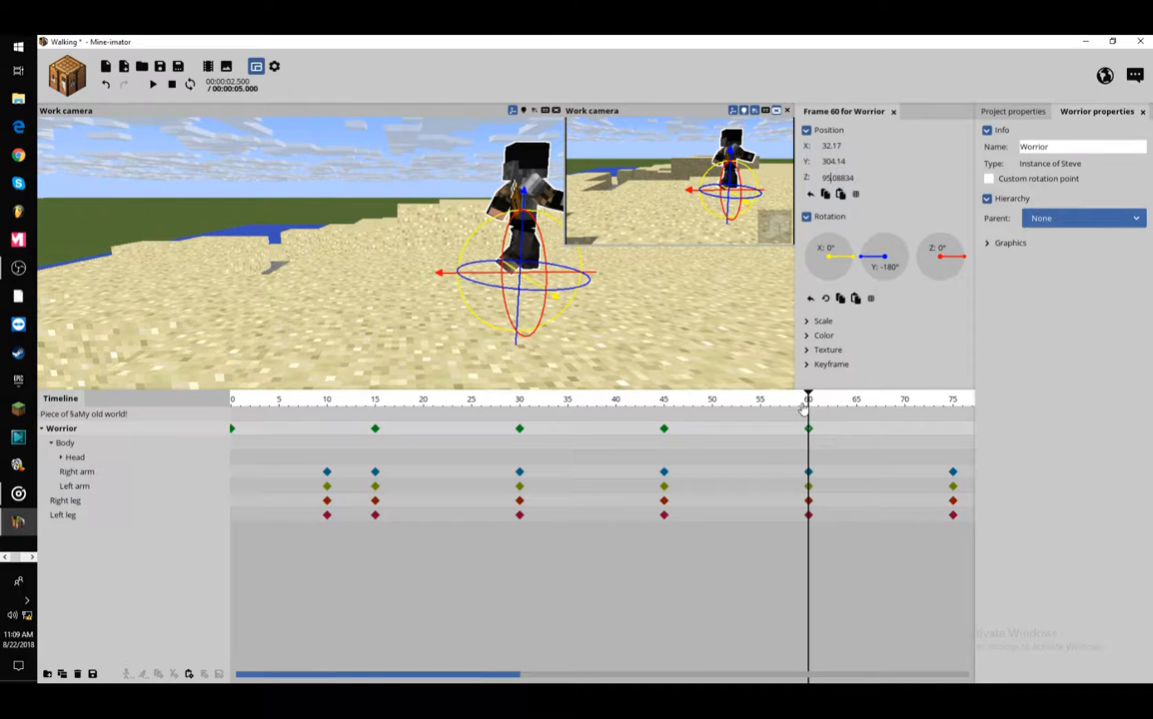
# Keyframe the Worrior character at frame 75 with a Z position of 85.08834
pyautogui.moveTo(804, 407); pyautogui.dragTo(827, 429)
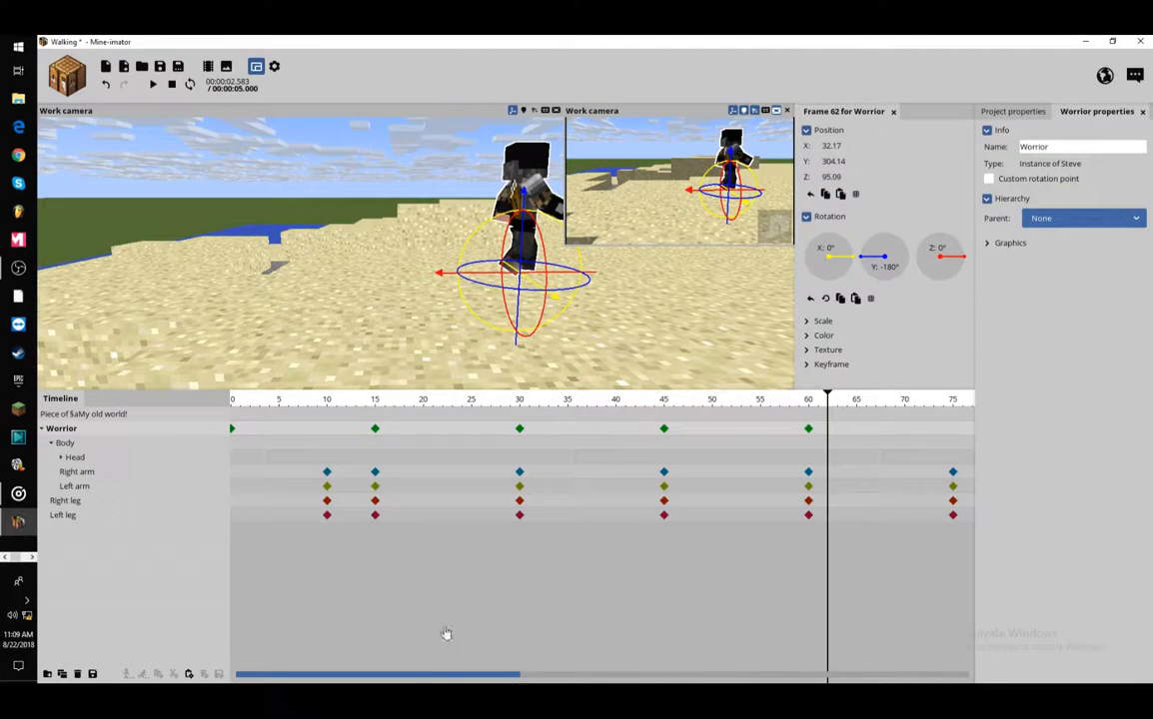
pyautogui.moveTo(423, 681); pyautogui.dragTo(631, 656)
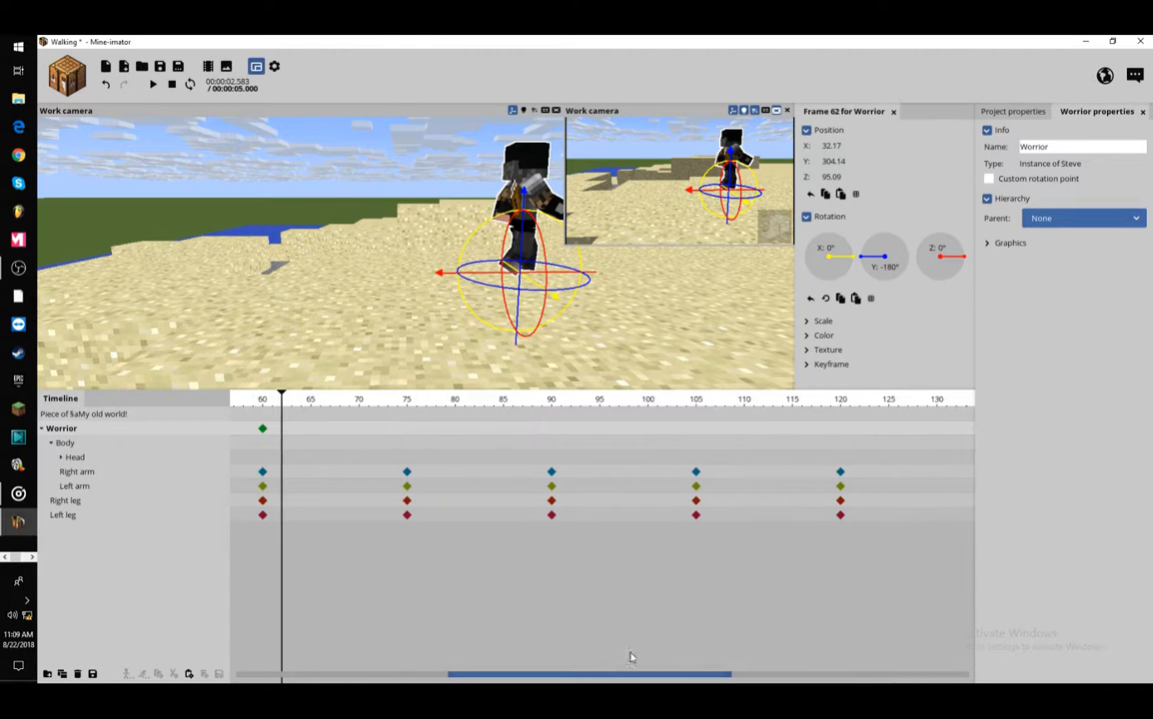
pyautogui.click(407, 411)
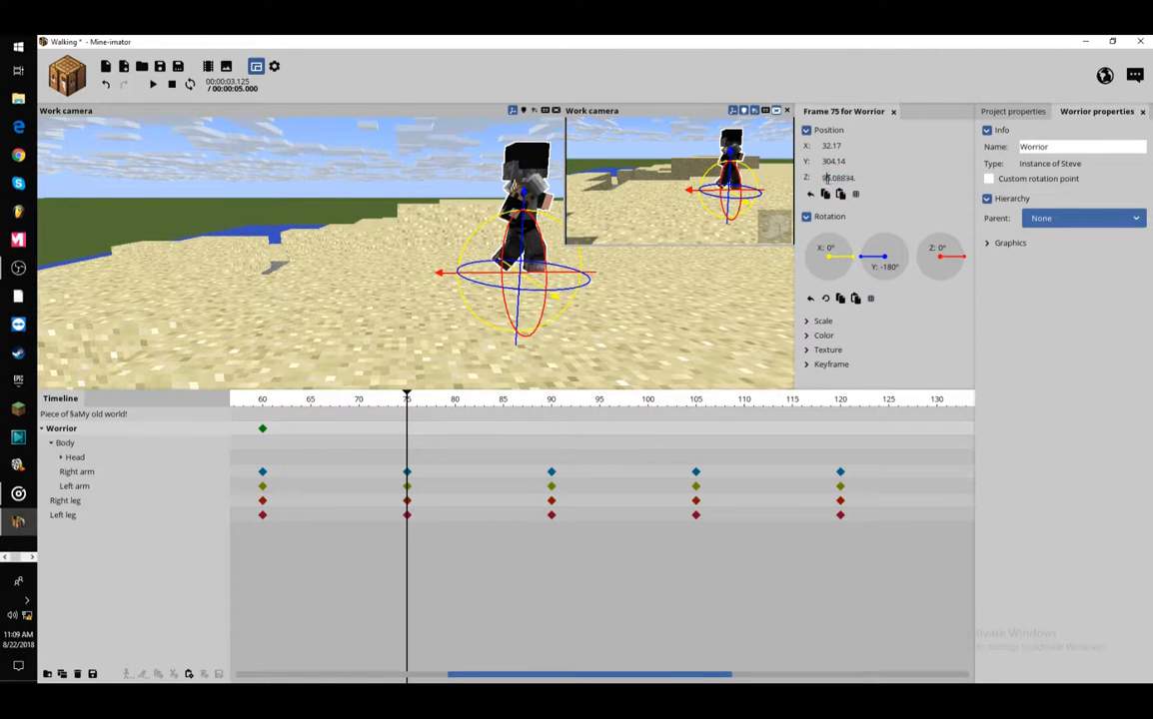
pyautogui.write('8')
pyautogui.press('Return')
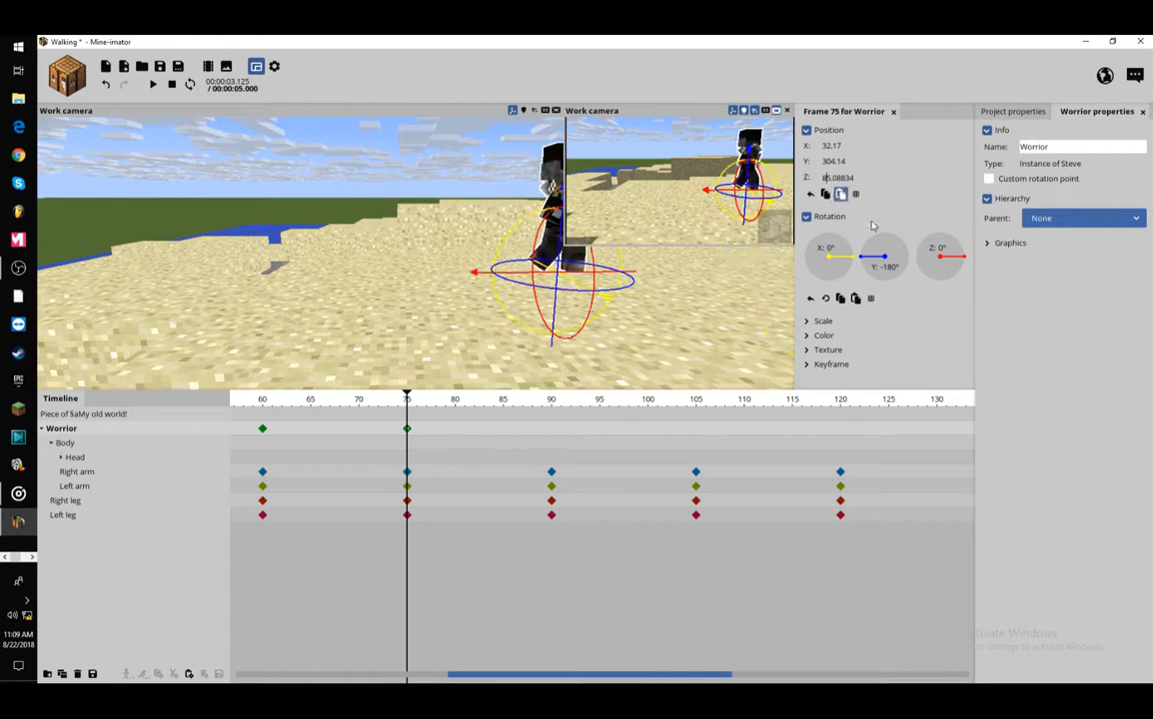
# Keyframe the Worrior character at frame 90 with a Z position of 75.08834
pyautogui.click(552, 410)
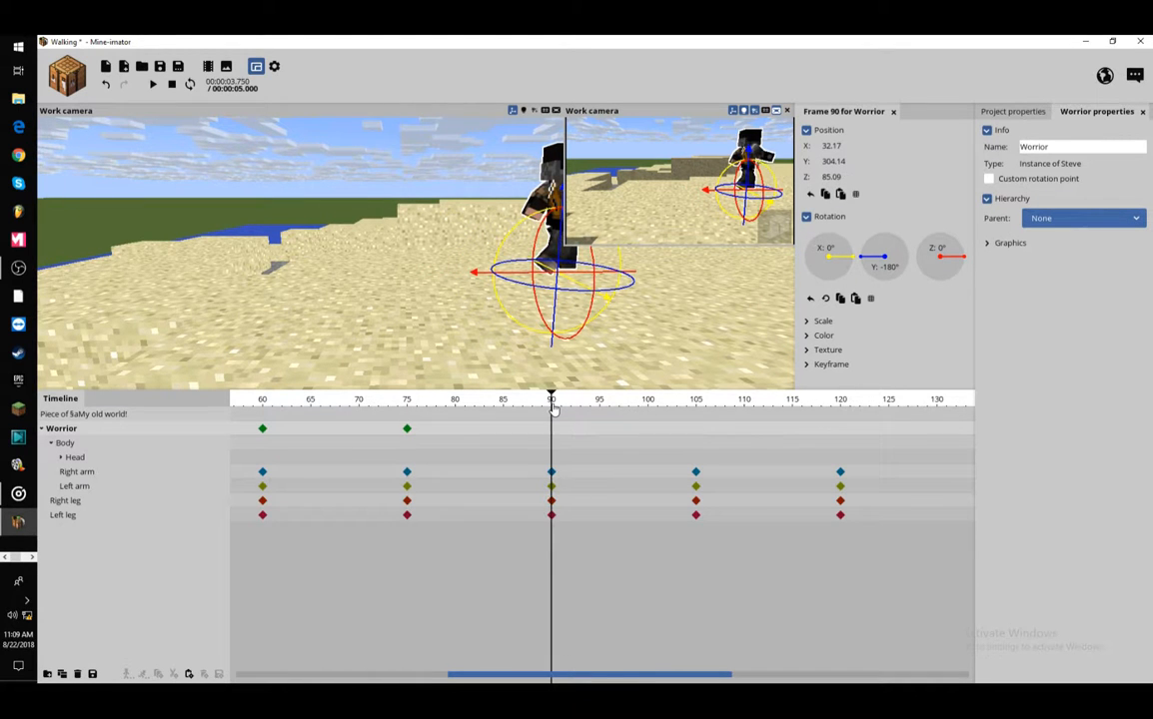
pyautogui.click(825, 177)
pyautogui.press('BackSpace')
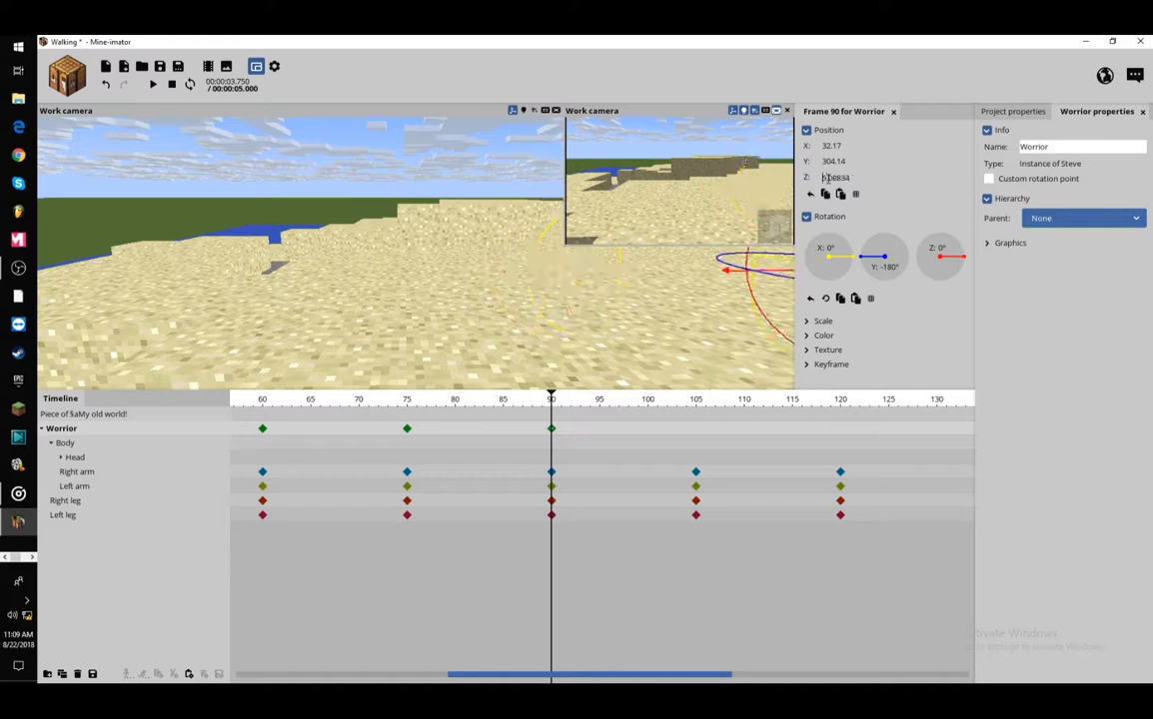
pyautogui.write('7')
# Keyframe the Worrior character at frame 105 with a Z position of 65.08834
pyautogui.click(697, 406)
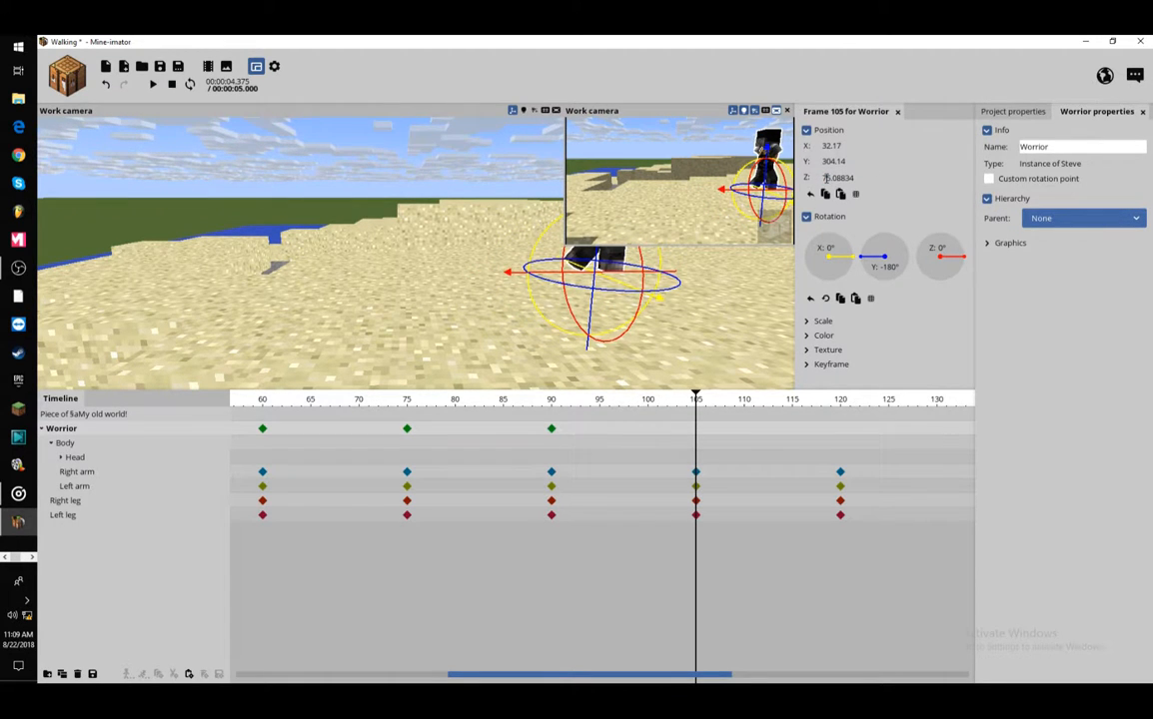
pyautogui.press('BackSpace')
pyautogui.write('6')
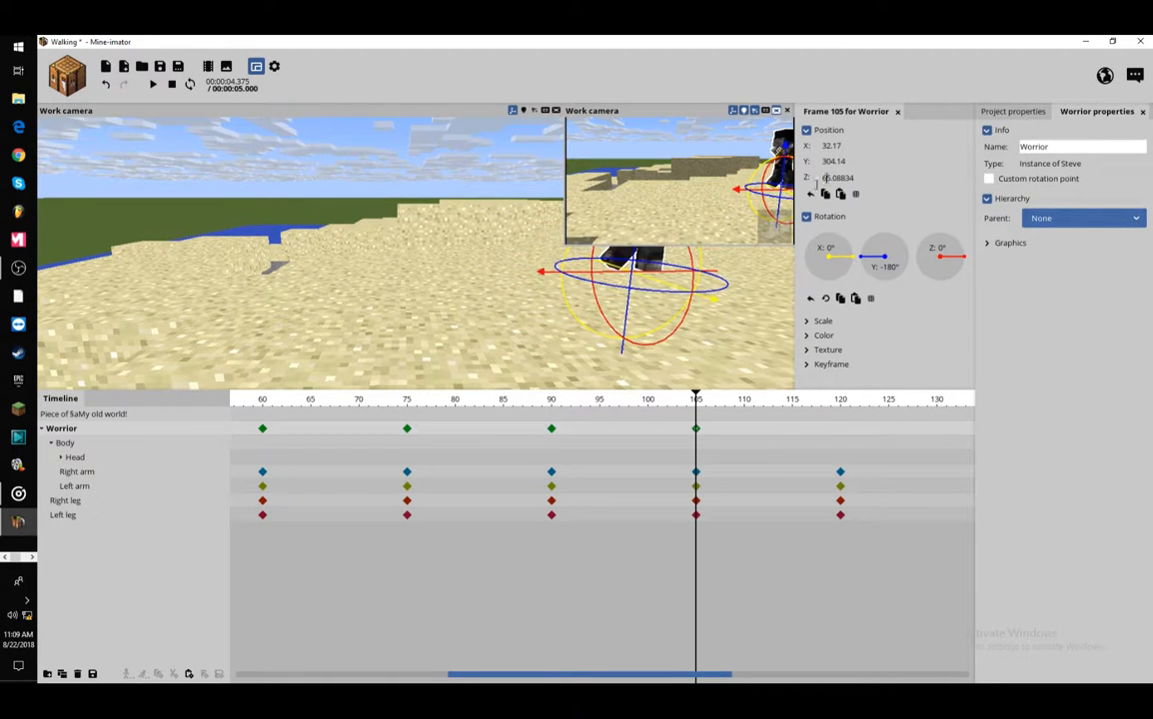
# Keyframe the Worrior character at frame 120 with a Z position of 55.08834
pyautogui.click(841, 405)
pyautogui.click(826, 178)
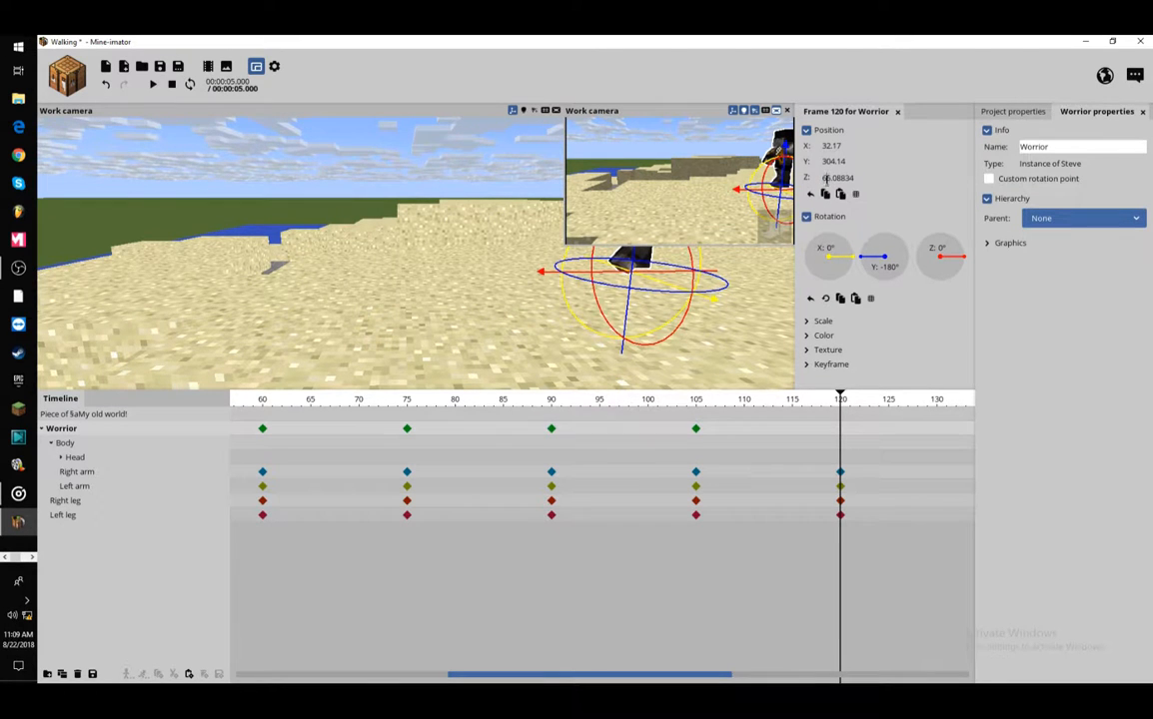
pyautogui.press('BackSpace')
pyautogui.write('5')
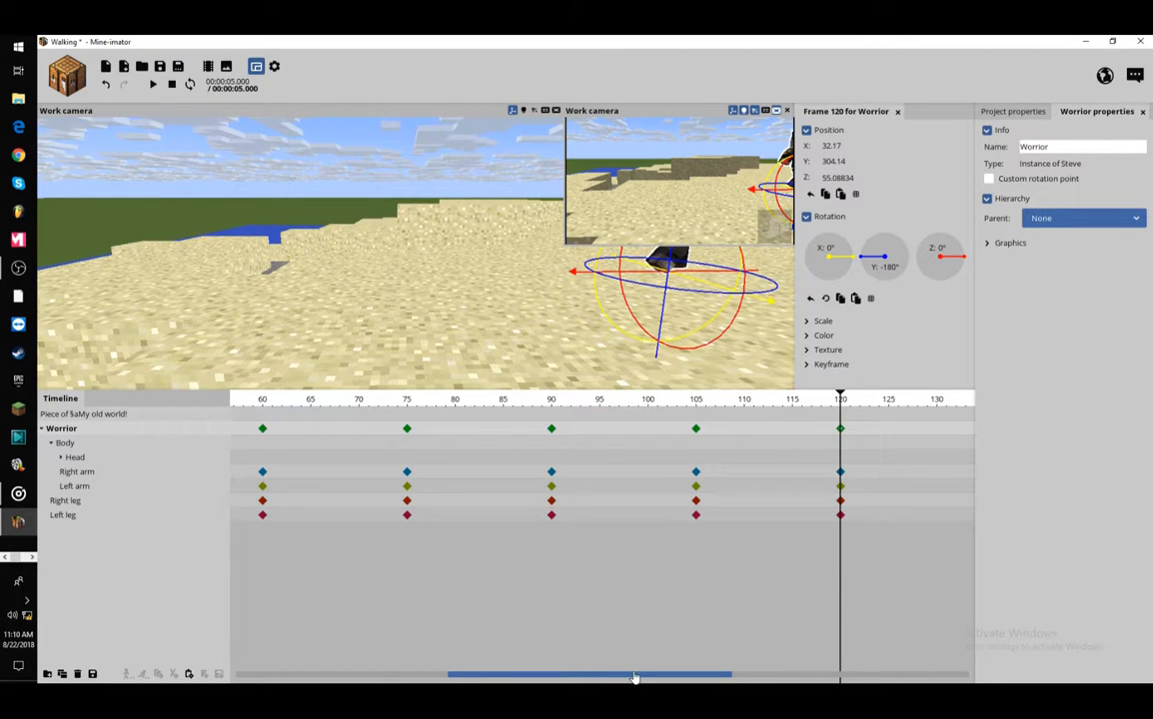
# Play the whole walk from frame 0 with the full path of the character in view
pyautogui.moveTo(634, 678); pyautogui.dragTo(360, 642)
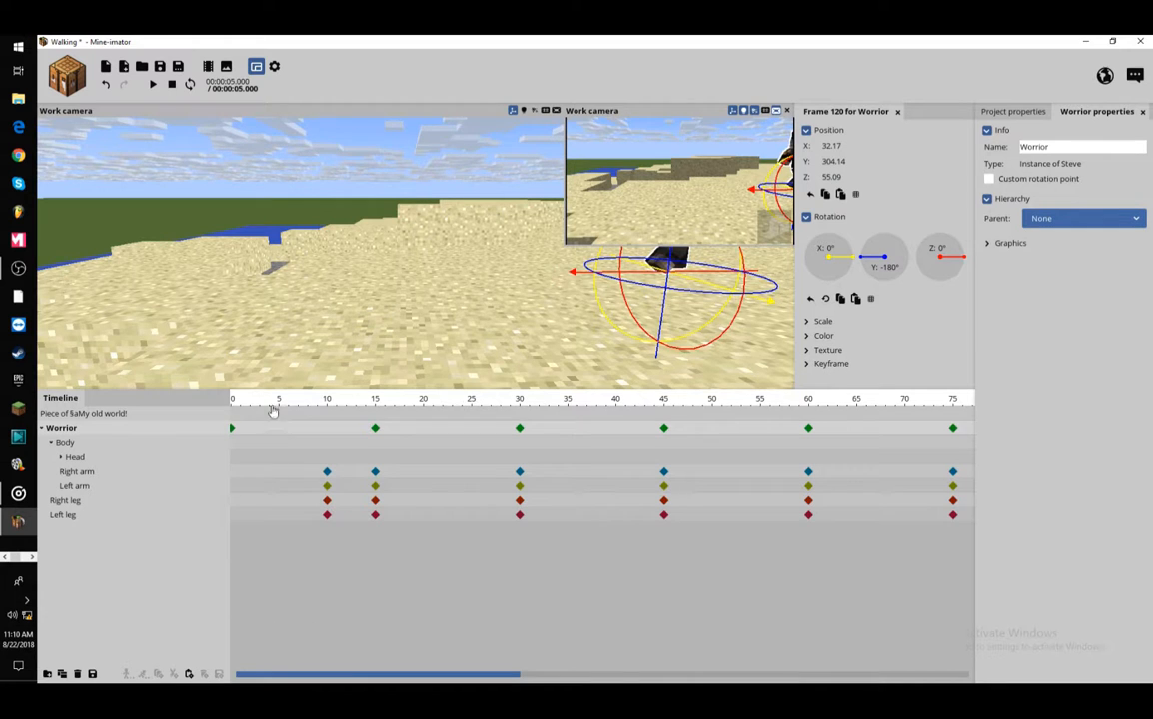
pyautogui.moveTo(273, 410); pyautogui.dragTo(204, 403)
pyautogui.moveTo(577, 309); pyautogui.dragTo(616, 300, button='right')
pyautogui.press('s')
pyautogui.click(432, 204)
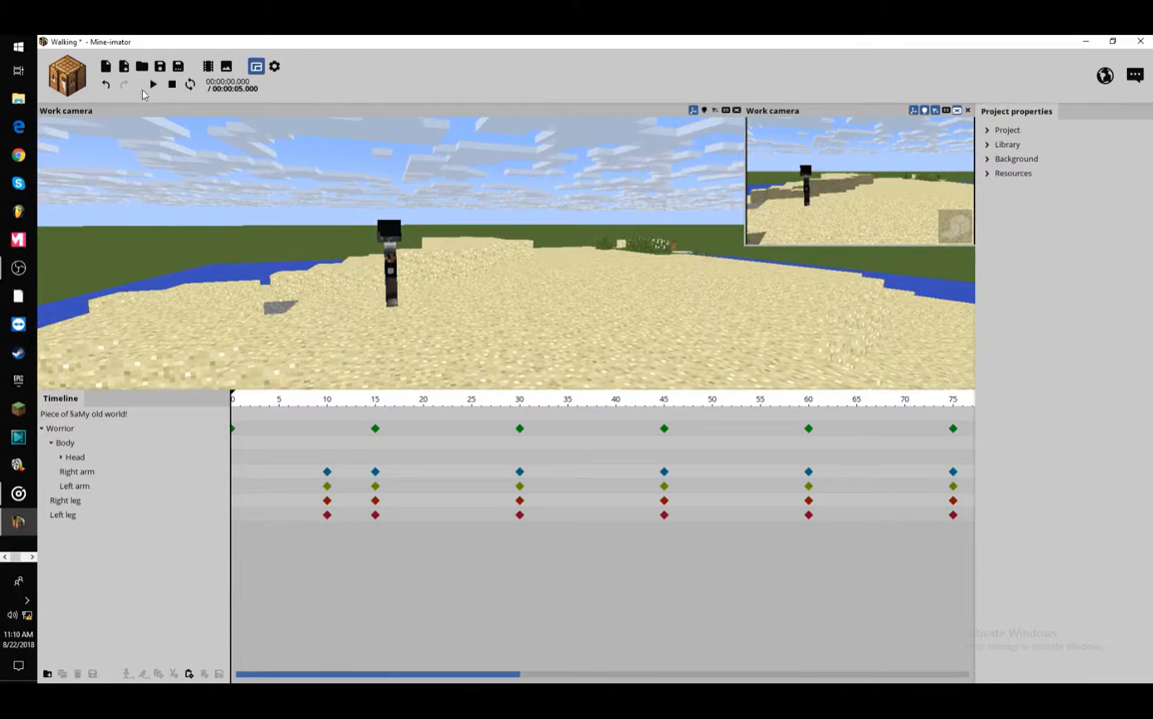
pyautogui.click(153, 84)
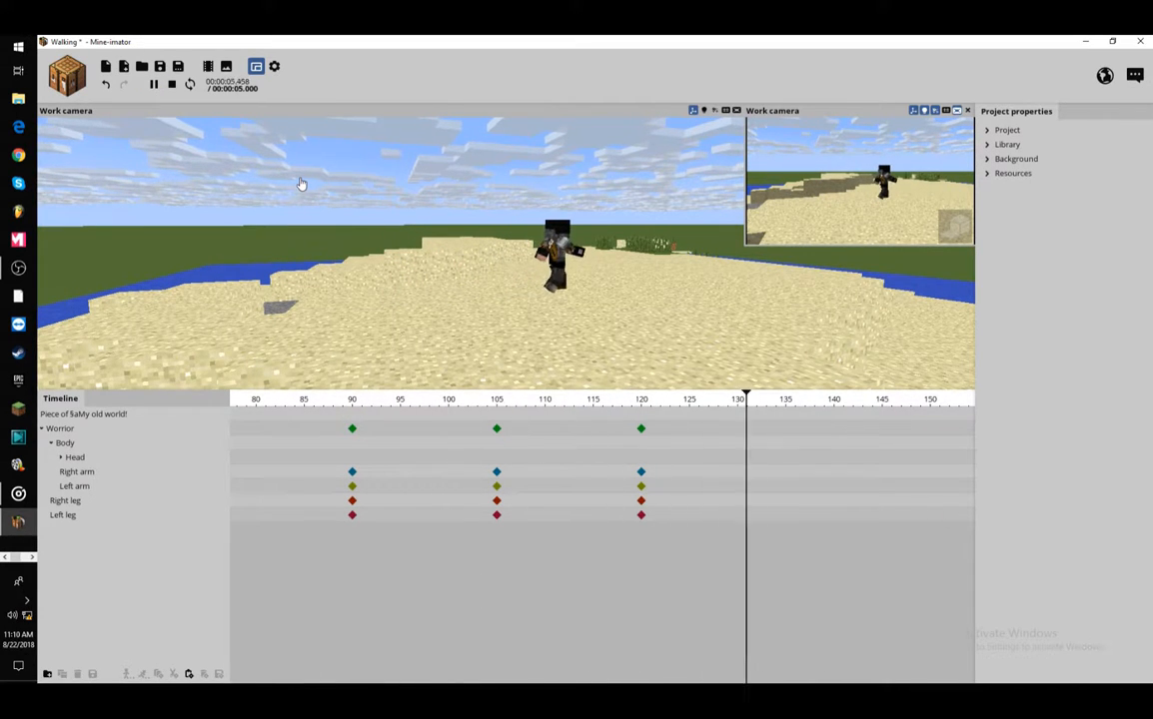
pyautogui.press('space')
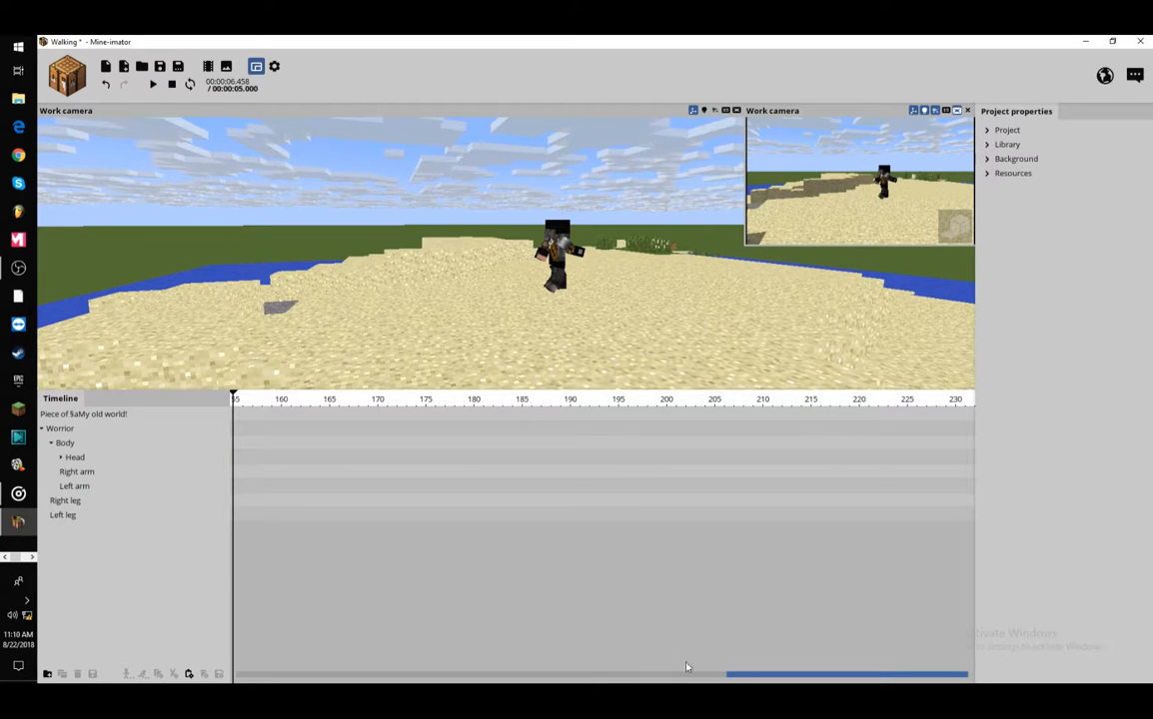
# Keyframe the right arm at frame 125 with its X rotation and X bend set to 0°
pyautogui.moveTo(730, 681); pyautogui.dragTo(497, 647)
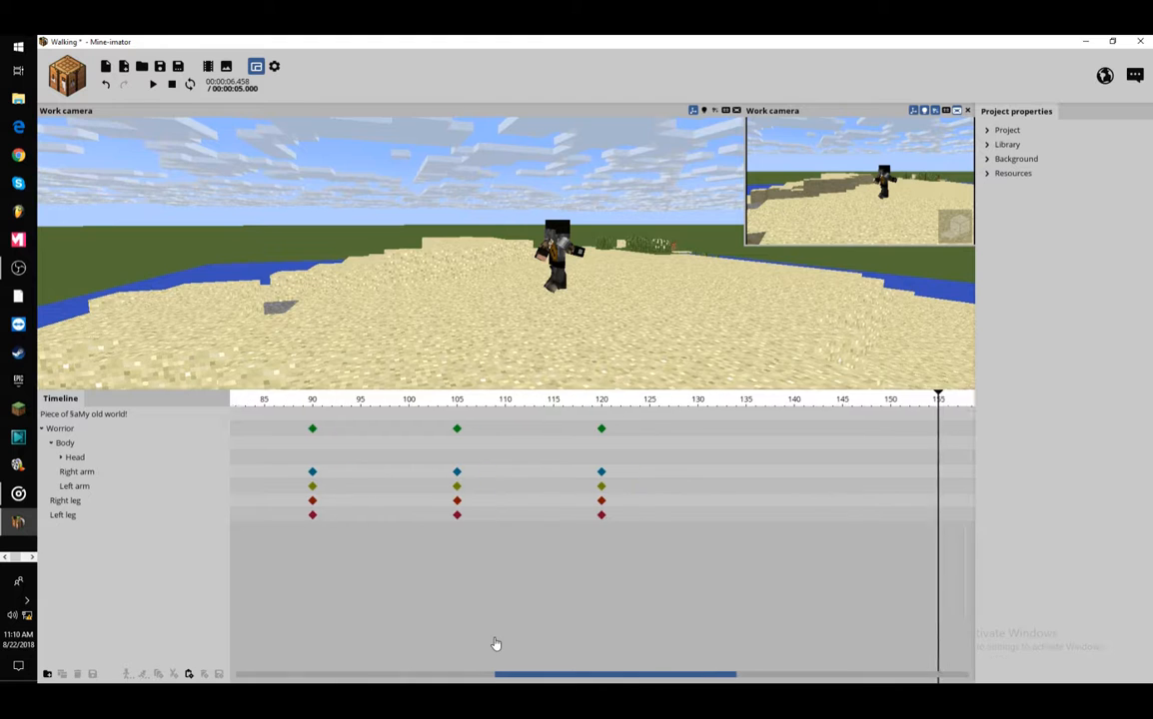
pyautogui.click(596, 430)
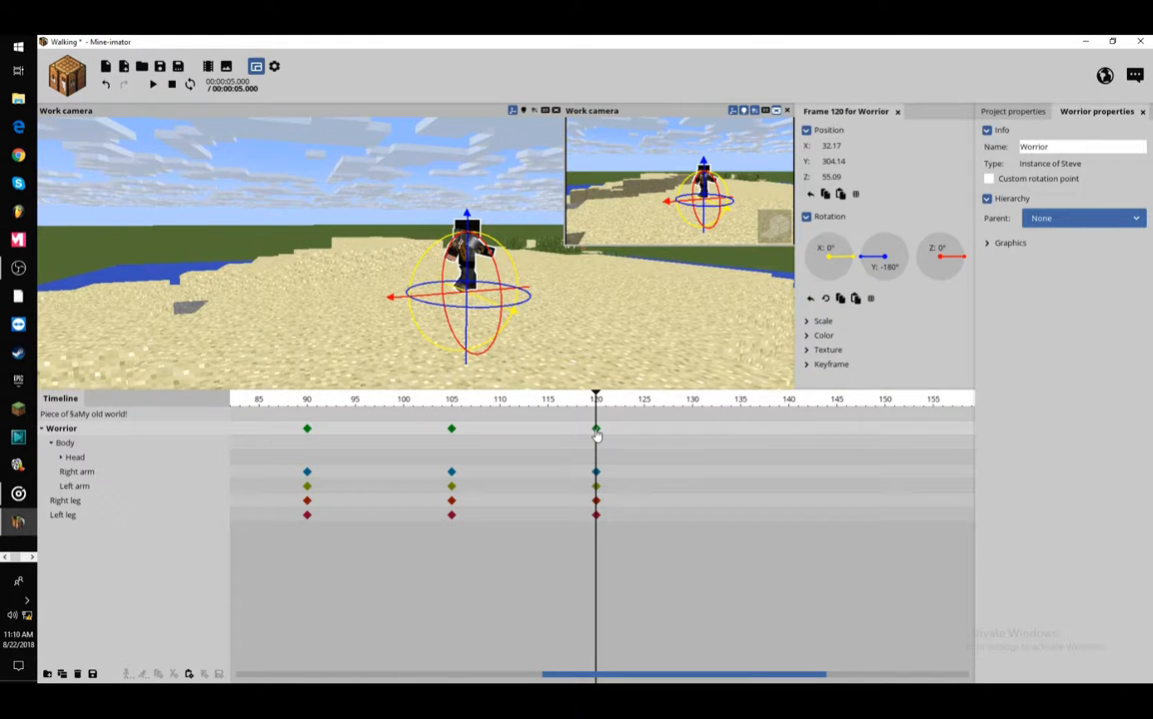
pyautogui.click(595, 429)
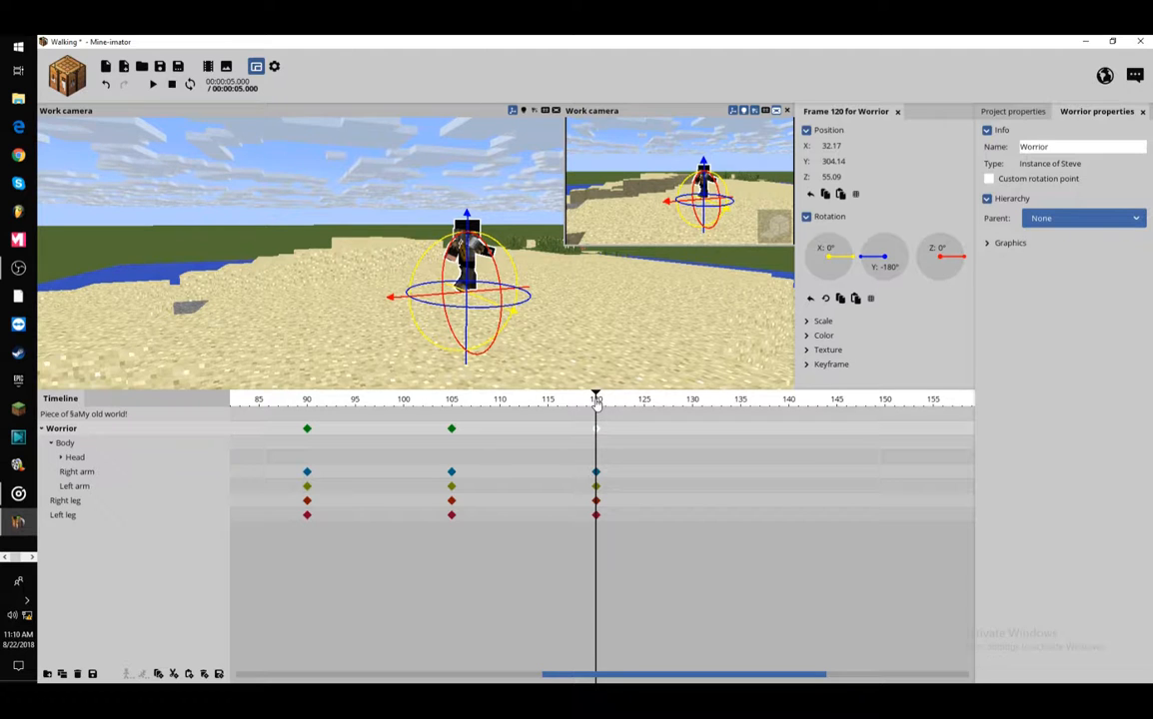
pyautogui.moveTo(597, 402); pyautogui.dragTo(647, 439)
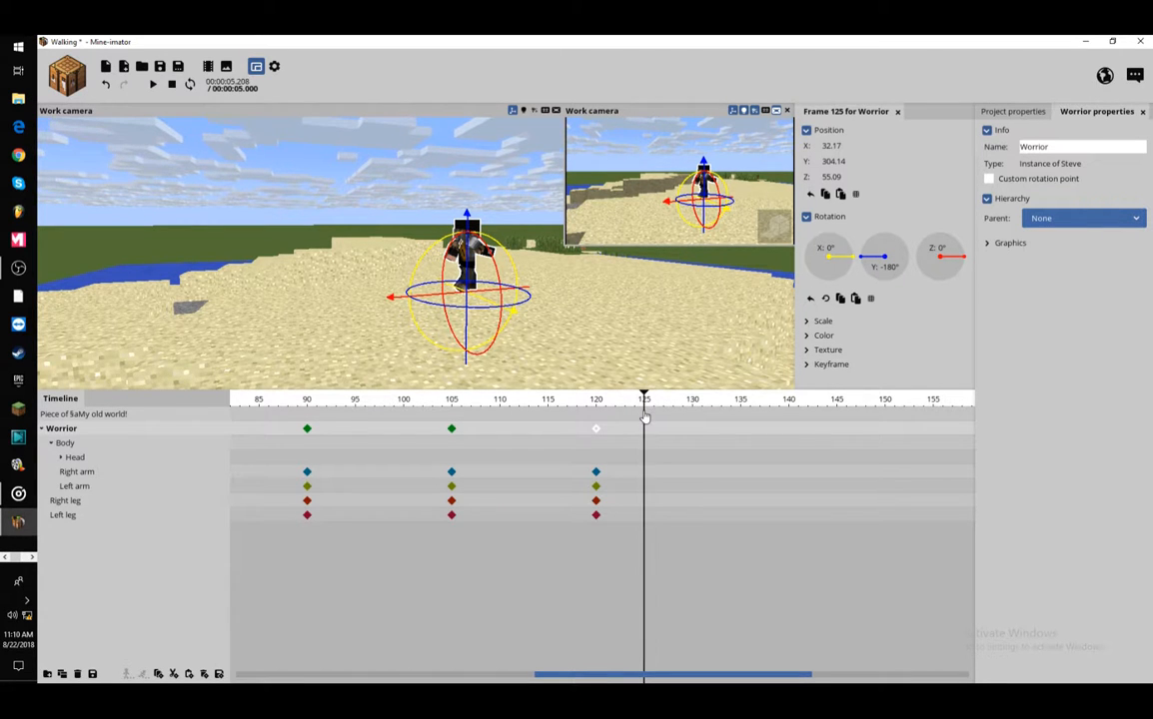
pyautogui.click(645, 476)
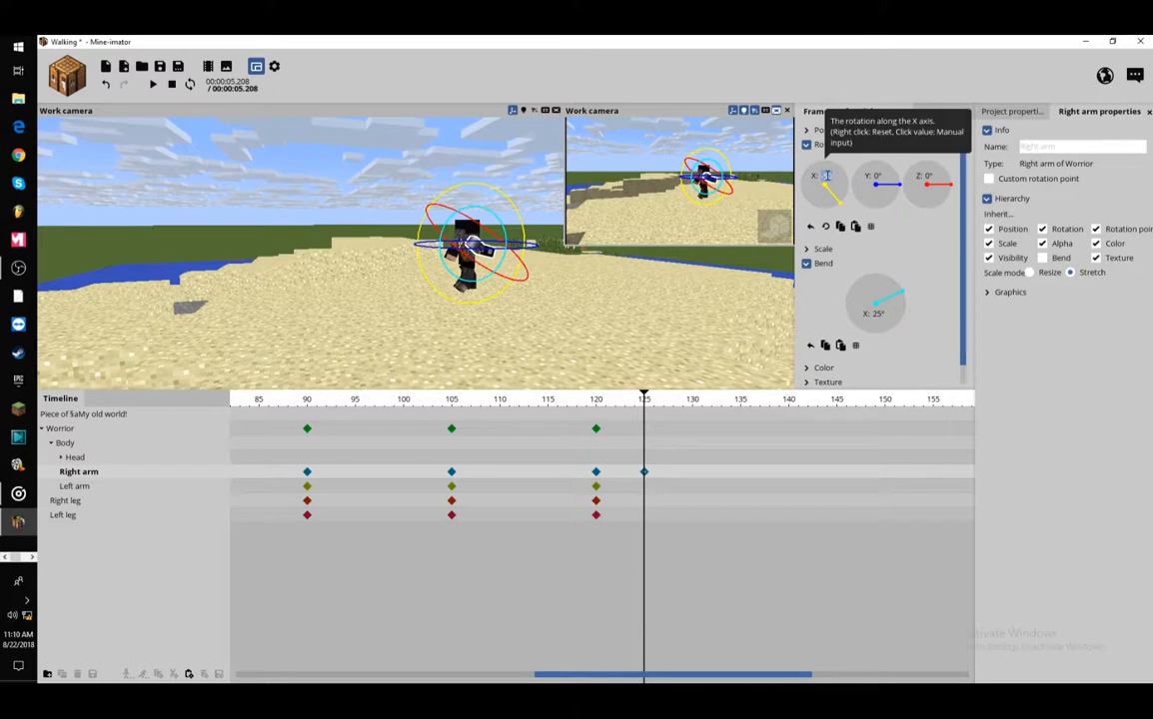
pyautogui.write('0')
pyautogui.click(877, 315)
pyautogui.write('0')
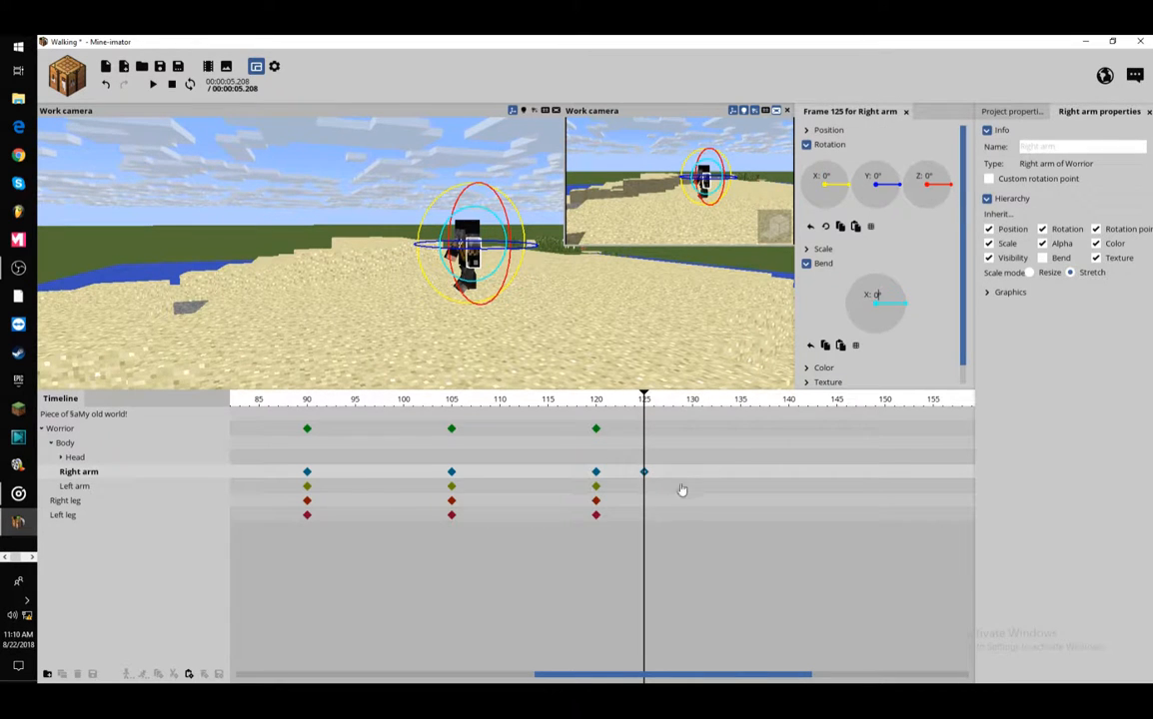
# Keyframe the left arm at frame 125 with its X bend and X rotation set to 0°
pyautogui.click(646, 489)
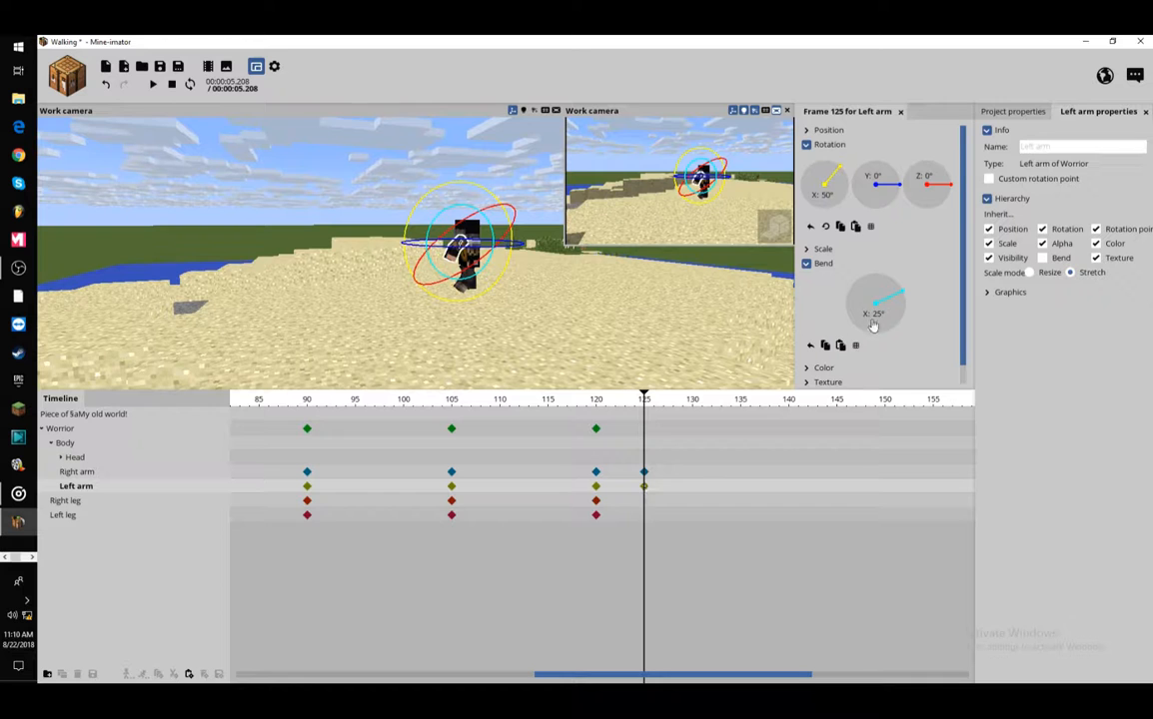
pyautogui.click(874, 316)
pyautogui.write('0')
pyautogui.click(827, 195)
pyautogui.write('0')
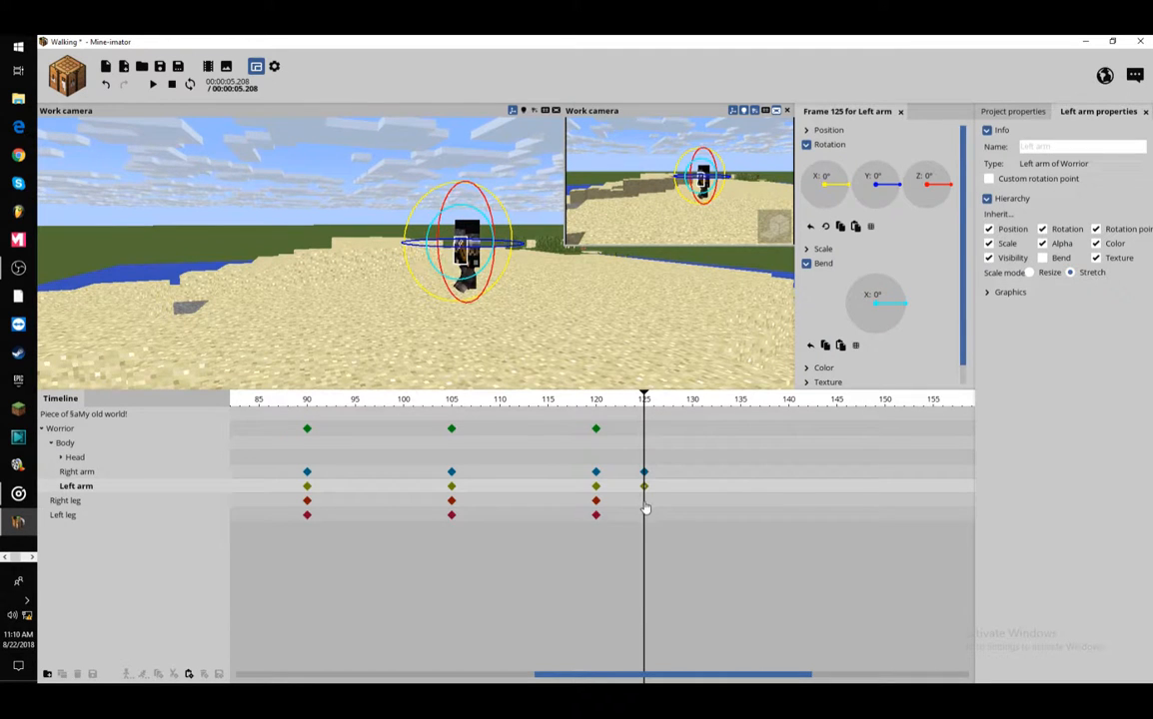
# Keyframe the right leg at frame 125 with its X bend and X rotation set to 0°
pyautogui.click(645, 503)
pyautogui.click(875, 315)
pyautogui.write('0')
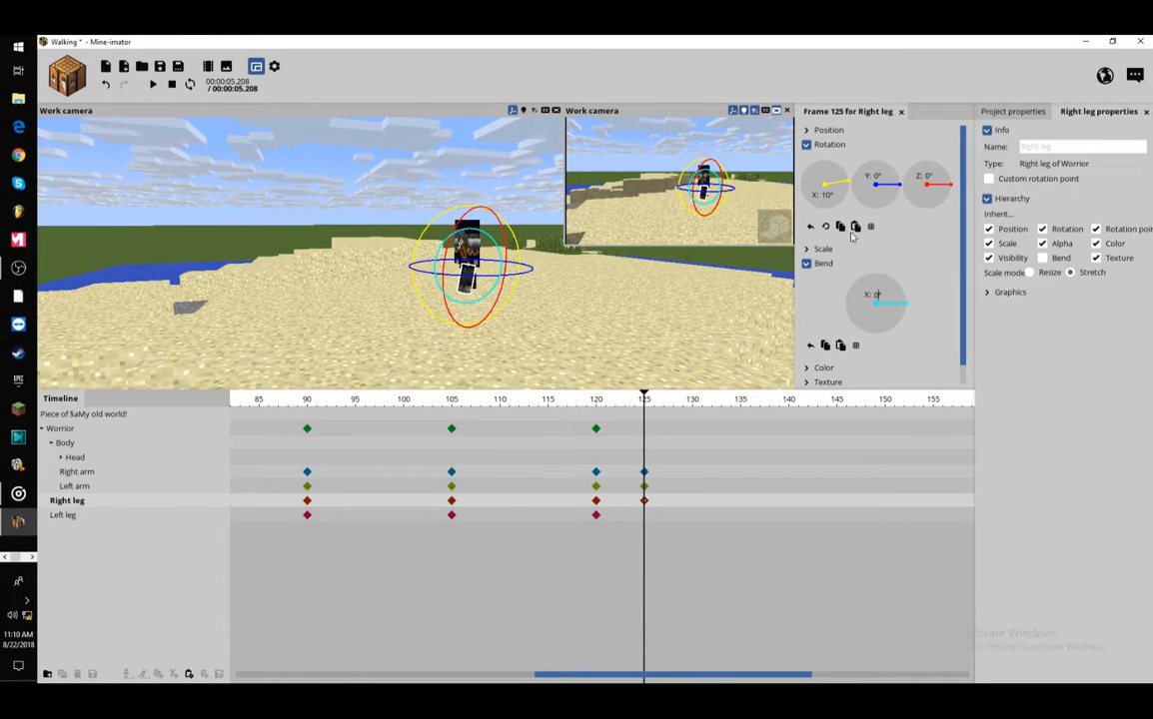
pyautogui.moveTo(829, 203); pyautogui.dragTo(756, 376)
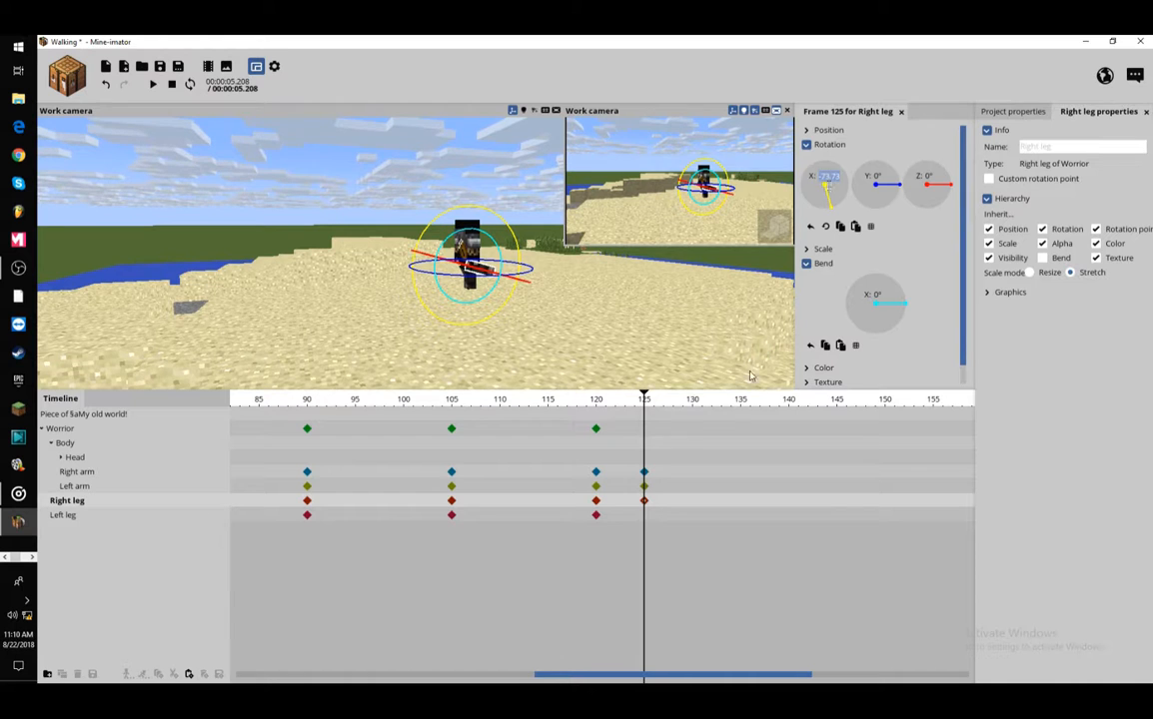
pyautogui.write('0')
# Reset the left leg's X bend and X rotation to 0° at frame 125
pyautogui.click(645, 515)
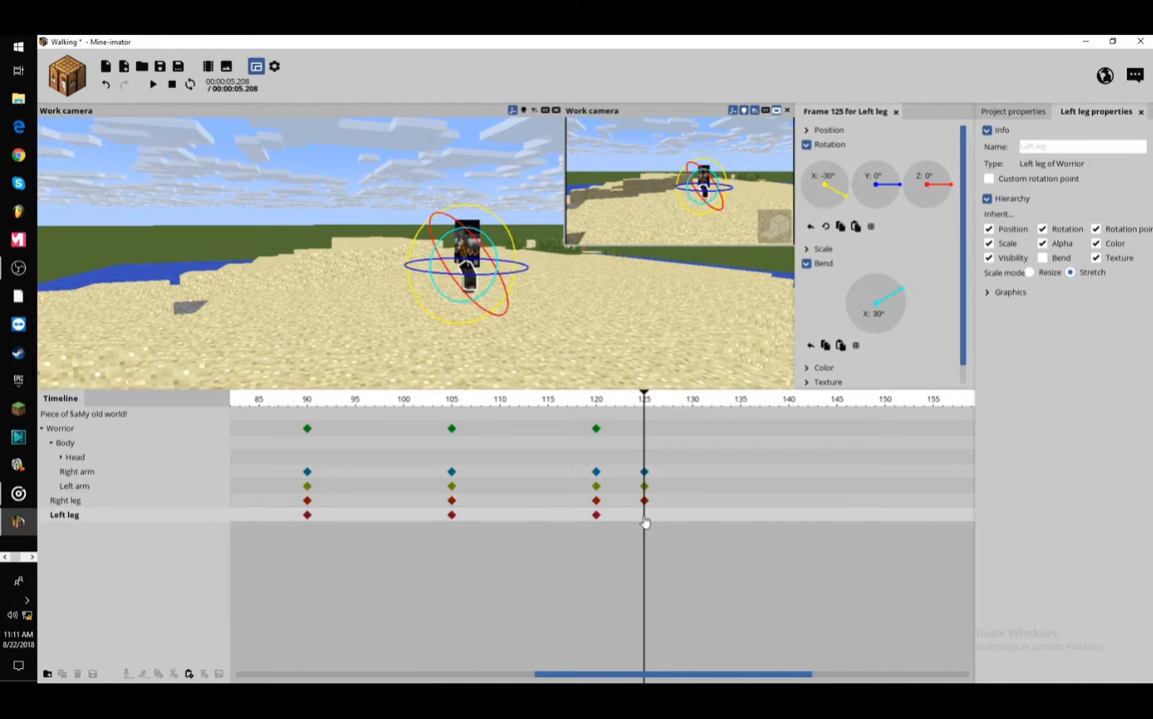
pyautogui.rightClick(888, 298)
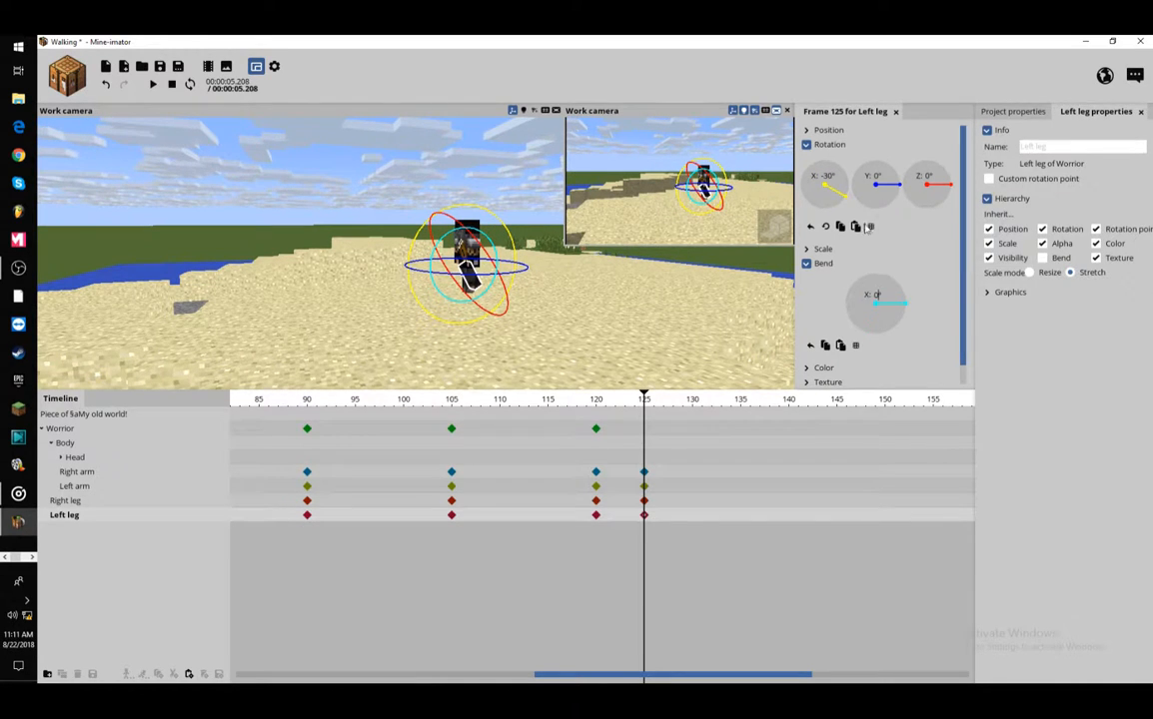
pyautogui.rightClick(829, 181)
# Play back the last part of the walk to check the stop into the standing pose
pyautogui.moveTo(642, 404); pyautogui.dragTo(335, 424)
pyautogui.click(153, 85)
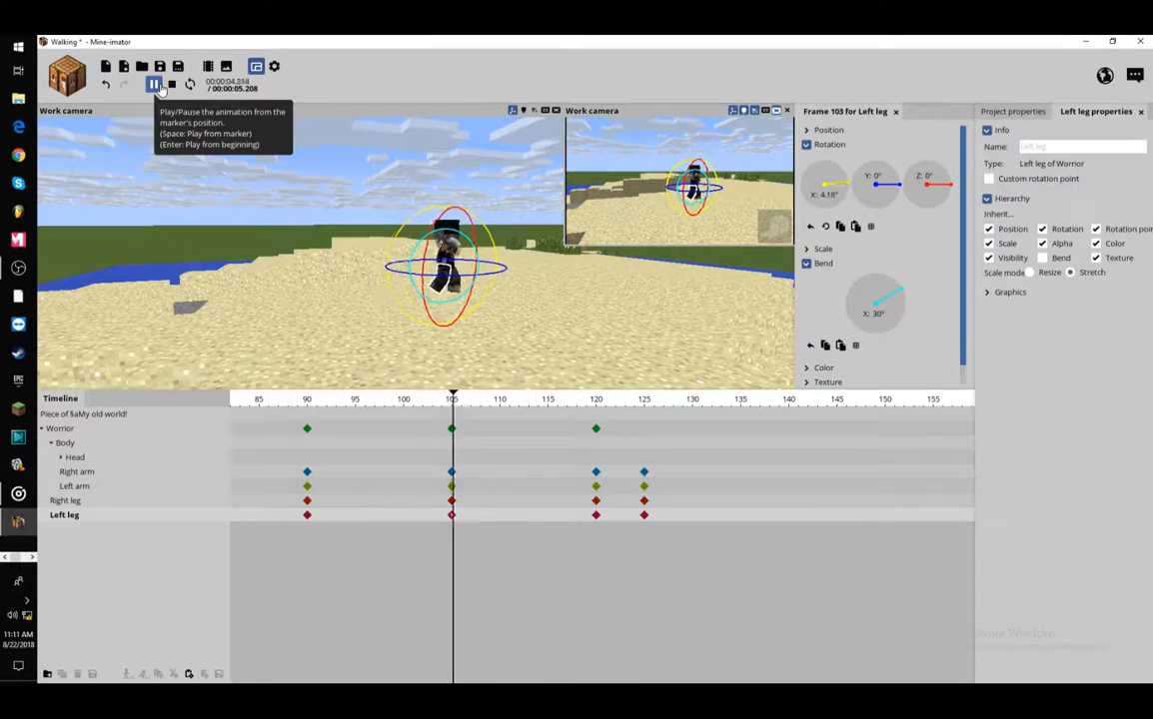
pyautogui.click(153, 85)
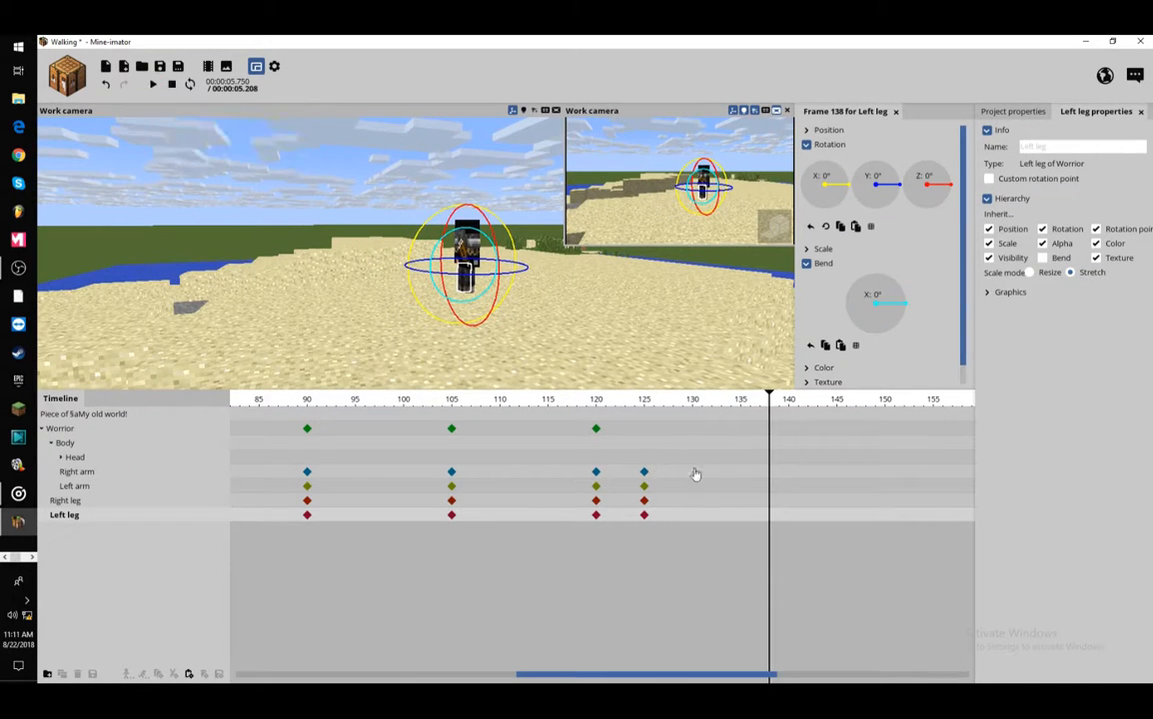
# Move the arm and leg keyframes of the standing pose from frame 125 to frame 135
pyautogui.click(657, 507)
pyautogui.moveTo(657, 506); pyautogui.dragTo(640, 530)
pyautogui.moveTo(644, 478); pyautogui.dragTo(742, 493)
# Replay the end of the walk to check the retimed transition into the standing pose at frame 135
pyautogui.moveTo(688, 406); pyautogui.dragTo(429, 399)
pyautogui.click(153, 85)
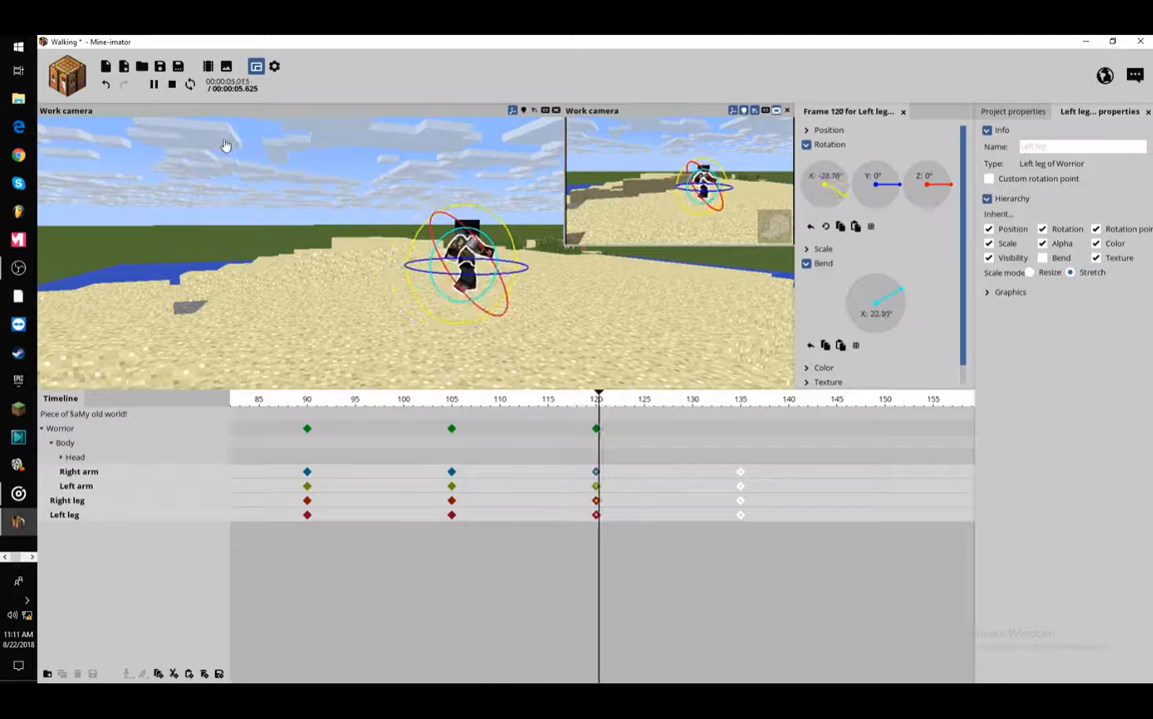
pyautogui.click(154, 85)
# Add a keyframe for the Worrior character at frame 135, in line with the limbs' standing pose
pyautogui.moveTo(612, 405); pyautogui.dragTo(740, 561)
pyautogui.moveTo(677, 267); pyautogui.dragTo(581, 264)
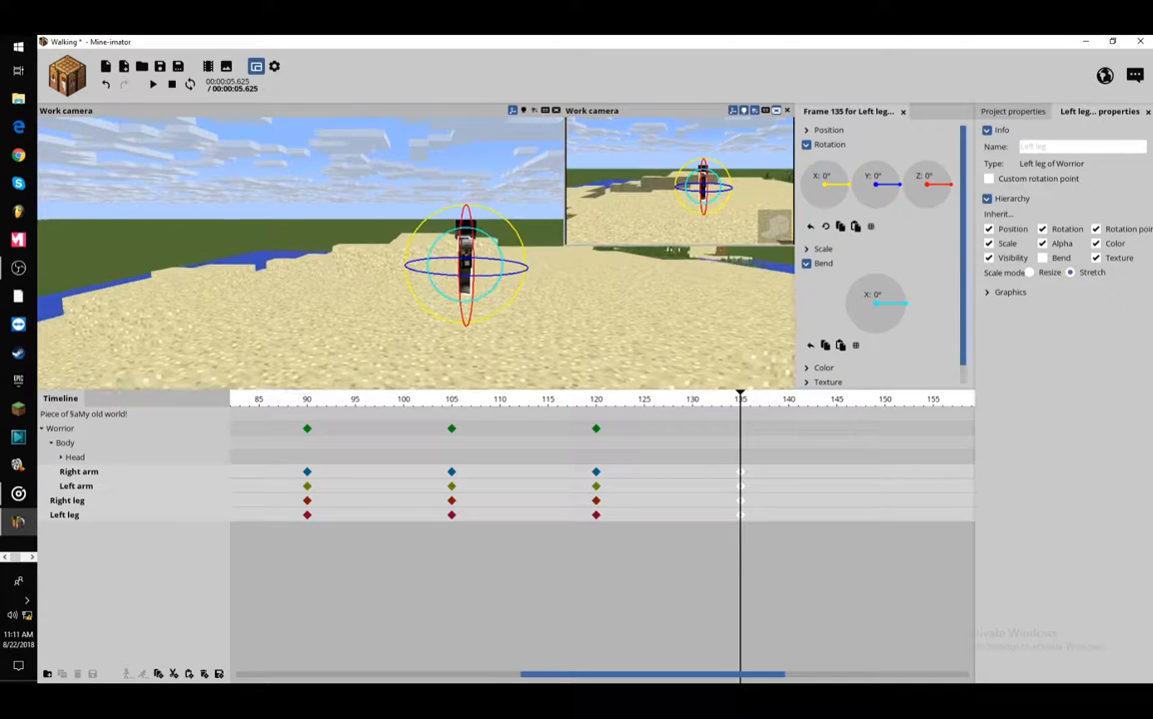
pyautogui.click(790, 580)
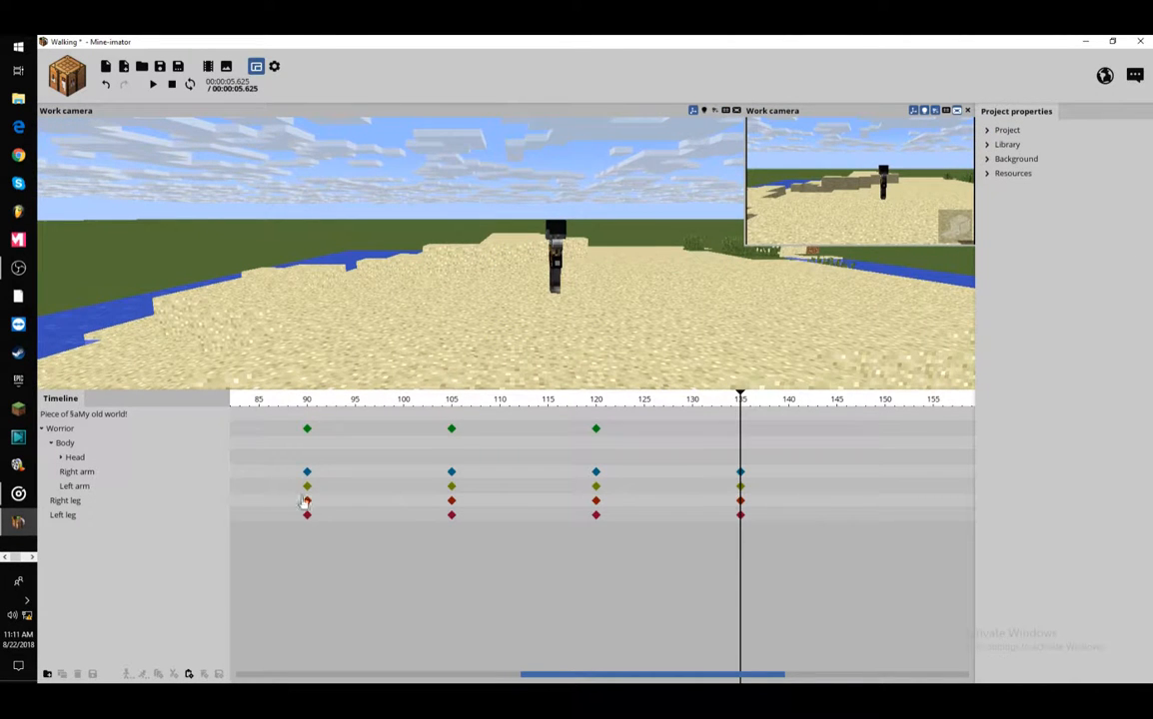
pyautogui.click(741, 434)
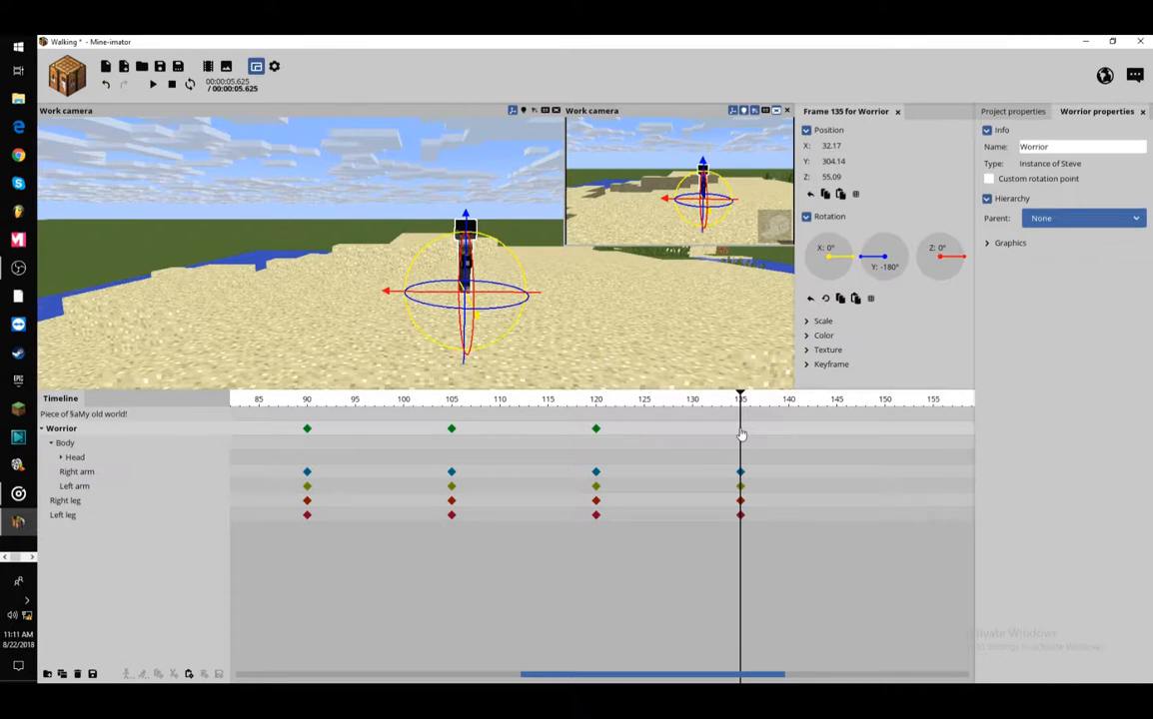
pyautogui.scroll(2, 662, 307)
# Examine the Worrior character's stance around the standing-pose keyframe at frame 135
pyautogui.click(650, 294)
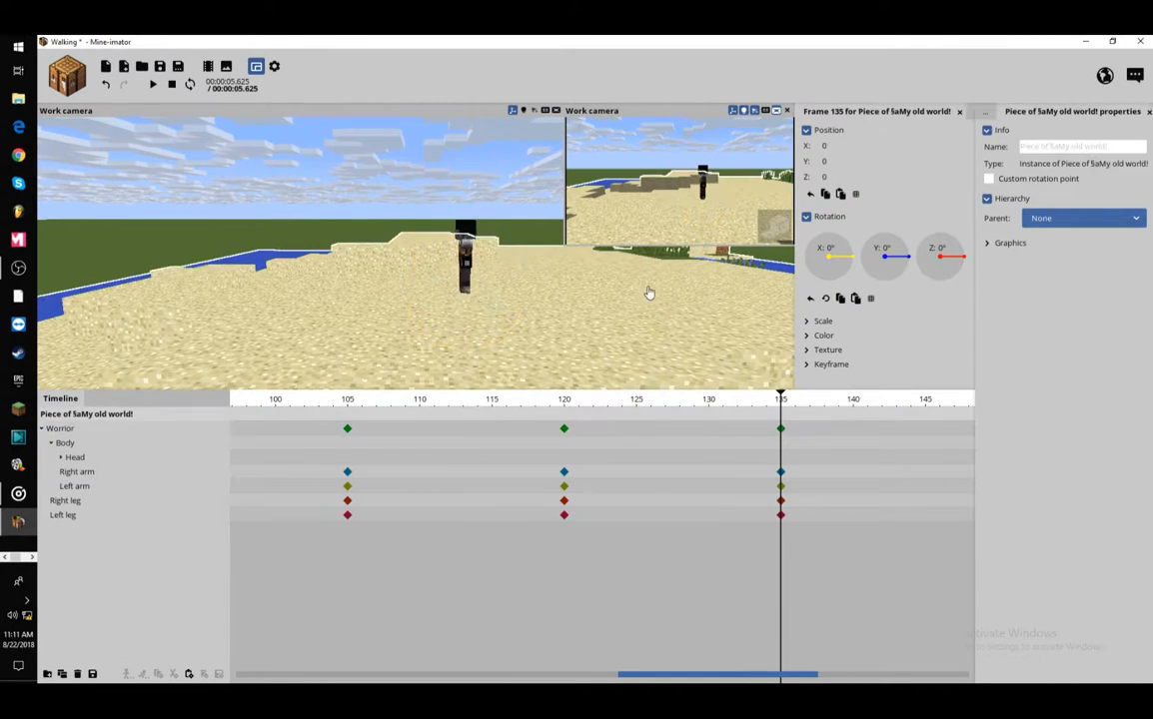
pyautogui.scroll(3, 645, 287)
pyautogui.scroll(3, 645, 287)
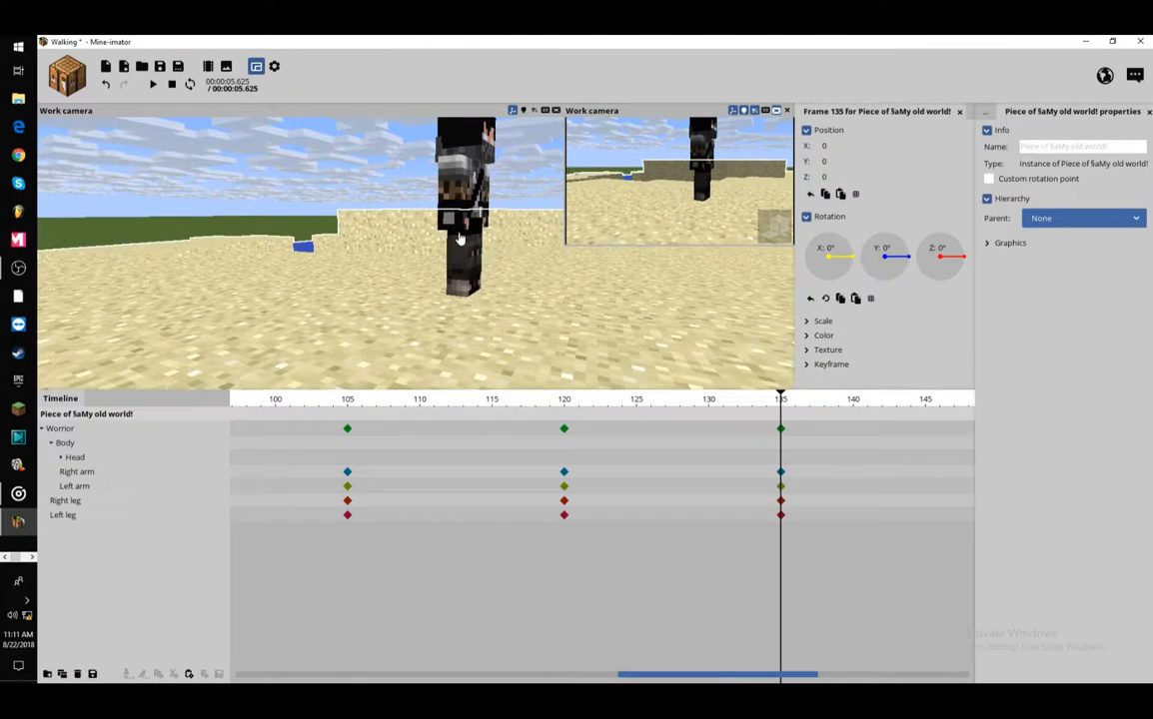
pyautogui.click(452, 250)
pyautogui.click(66, 443)
pyautogui.click(60, 427)
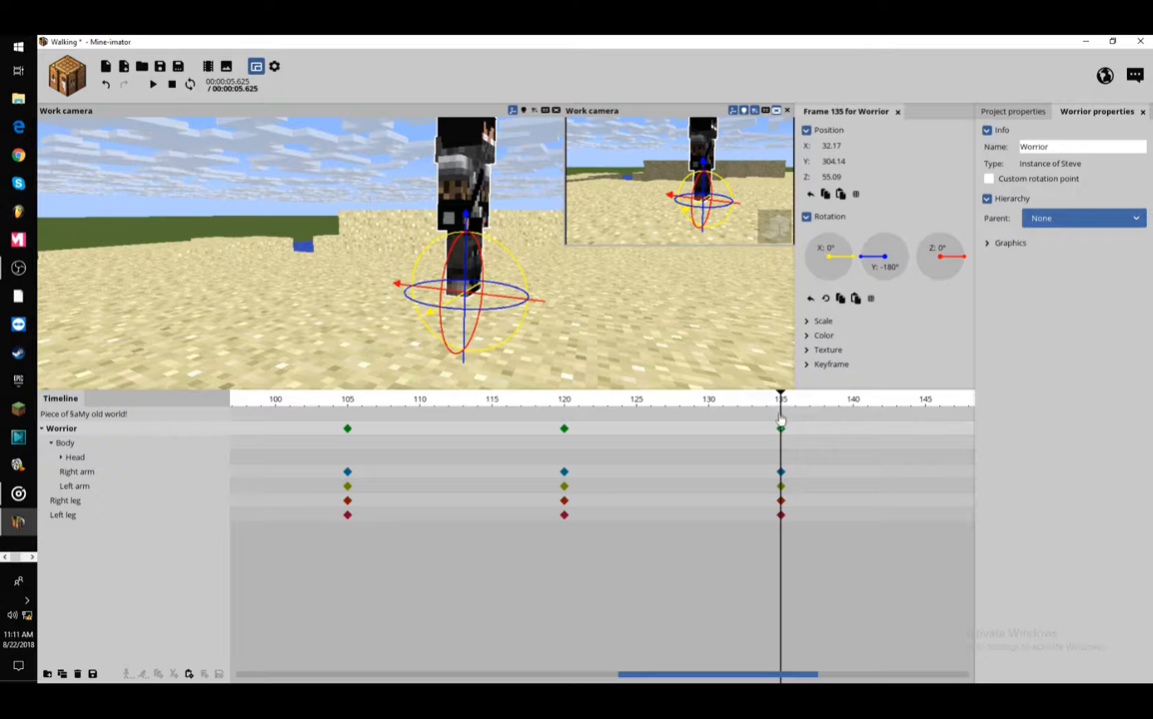
pyautogui.moveTo(778, 431)
pyautogui.mouseDown()
pyautogui.moveTo(703, 425)
pyautogui.moveTo(796, 486)
pyautogui.mouseUp()
pyautogui.click(824, 475)
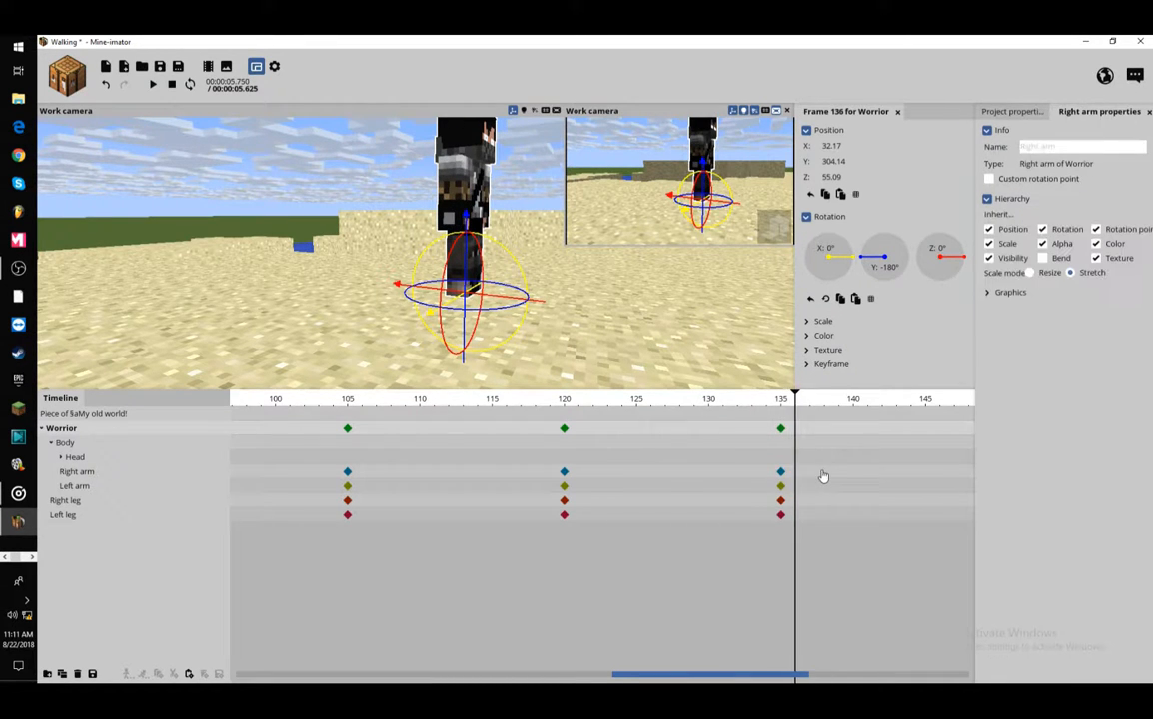
pyautogui.moveTo(782, 409)
pyautogui.mouseDown()
pyautogui.moveTo(667, 654)
pyautogui.moveTo(751, 683)
pyautogui.moveTo(683, 679)
pyautogui.mouseUp()
pyautogui.click(572, 411)
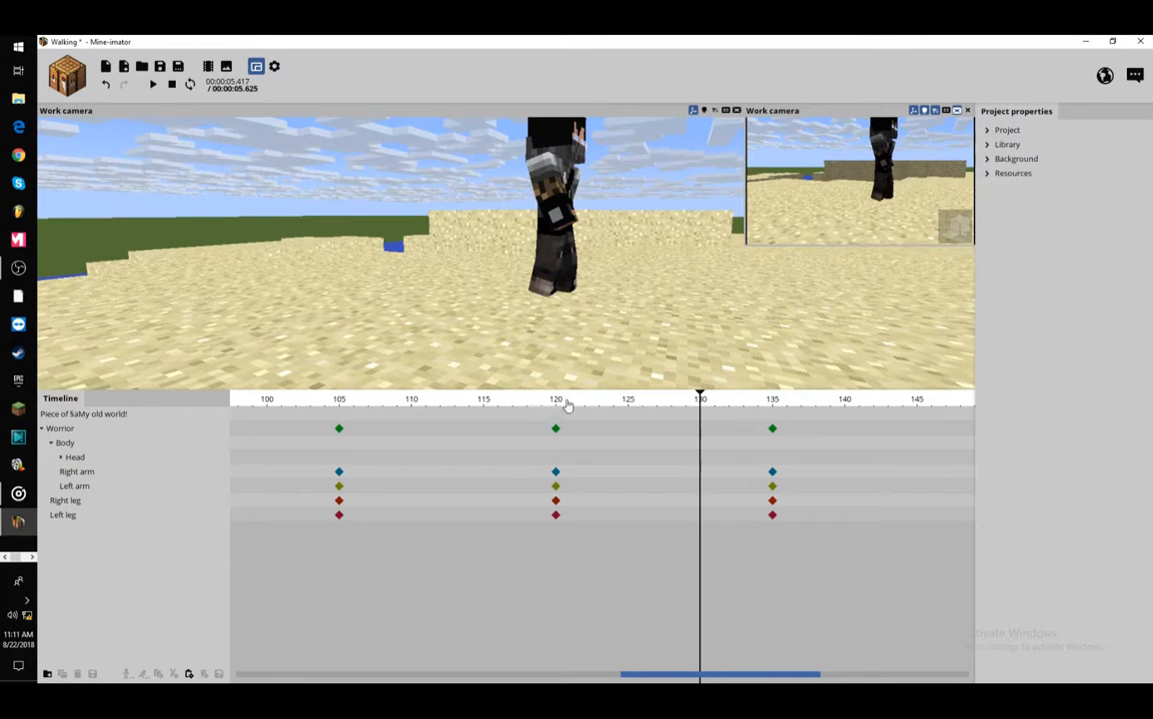
# Set the Z position of the Worrior's keyframe at frame 135 to 50.08834 so the character moves forward into the stop
pyautogui.moveTo(561, 402)
pyautogui.mouseDown()
pyautogui.moveTo(548, 402)
pyautogui.moveTo(591, 430)
pyautogui.moveTo(741, 480)
pyautogui.moveTo(765, 475)
pyautogui.moveTo(772, 488)
pyautogui.moveTo(773, 439)
pyautogui.mouseUp()
pyautogui.click(773, 440)
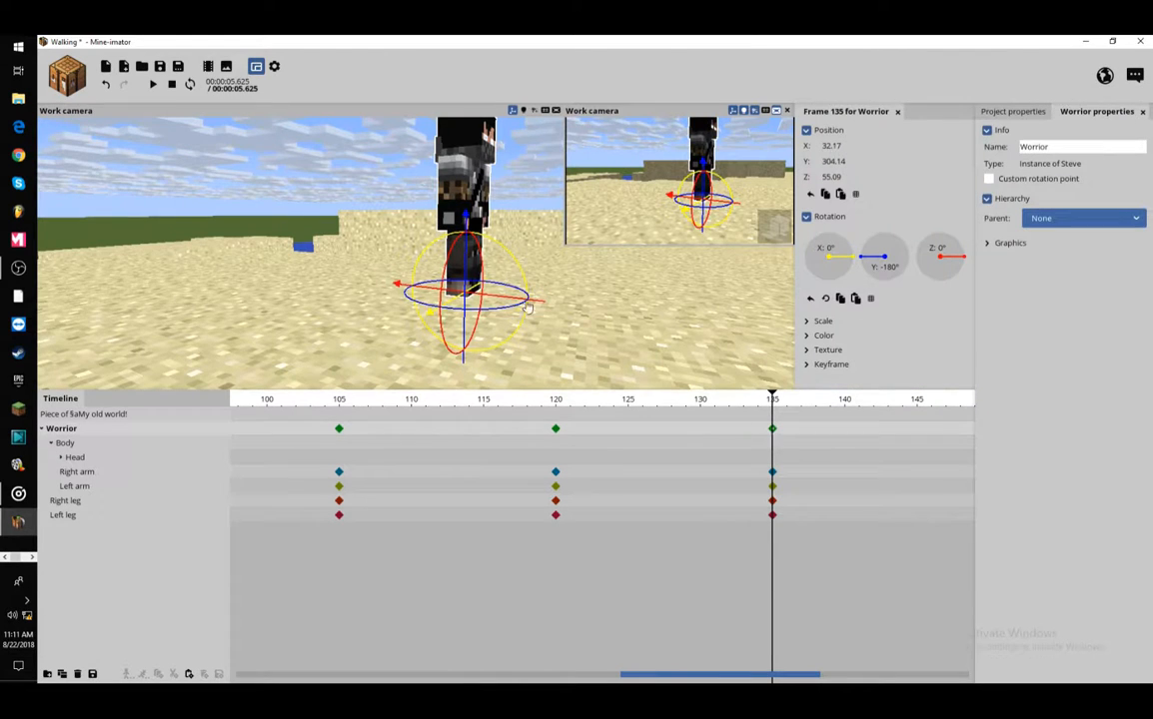
pyautogui.moveTo(527, 308); pyautogui.dragTo(506, 307)
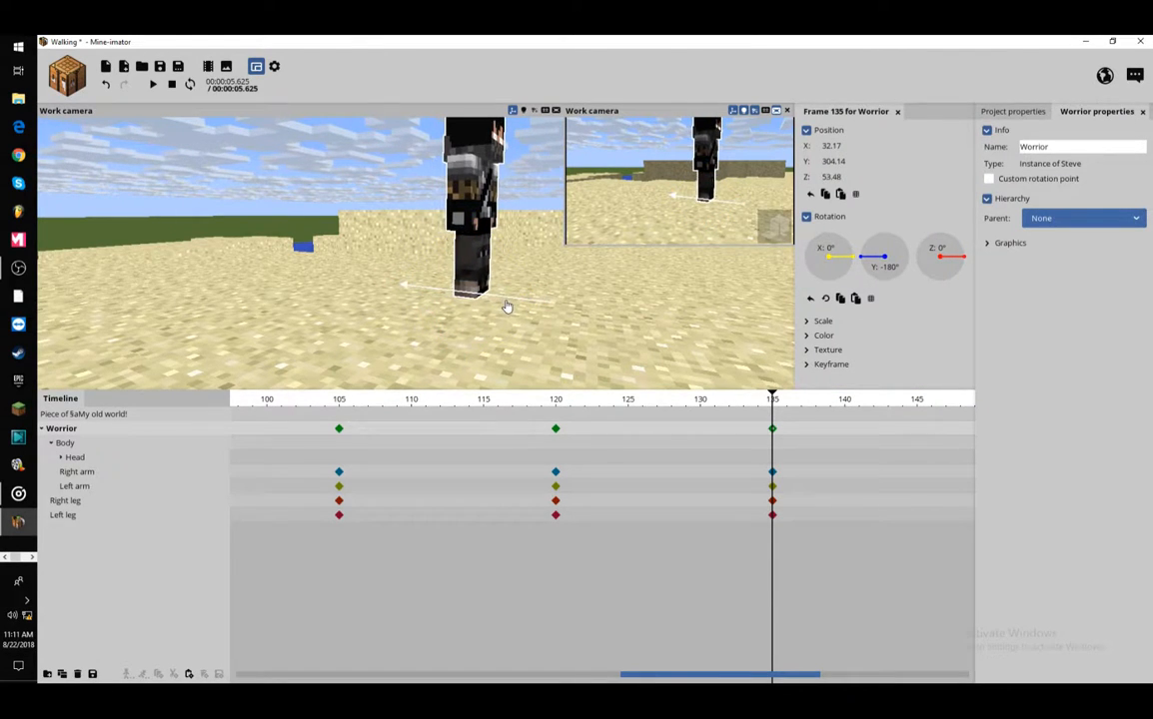
pyautogui.click(105, 84)
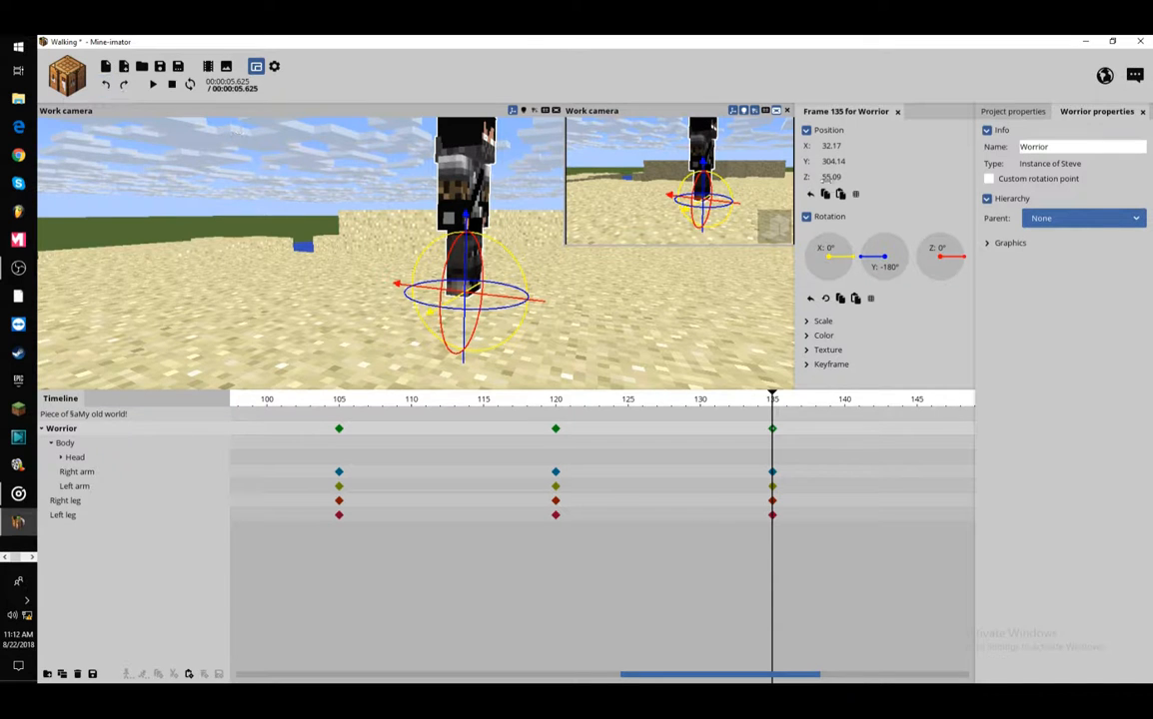
pyautogui.click(823, 178)
pyautogui.click(829, 177)
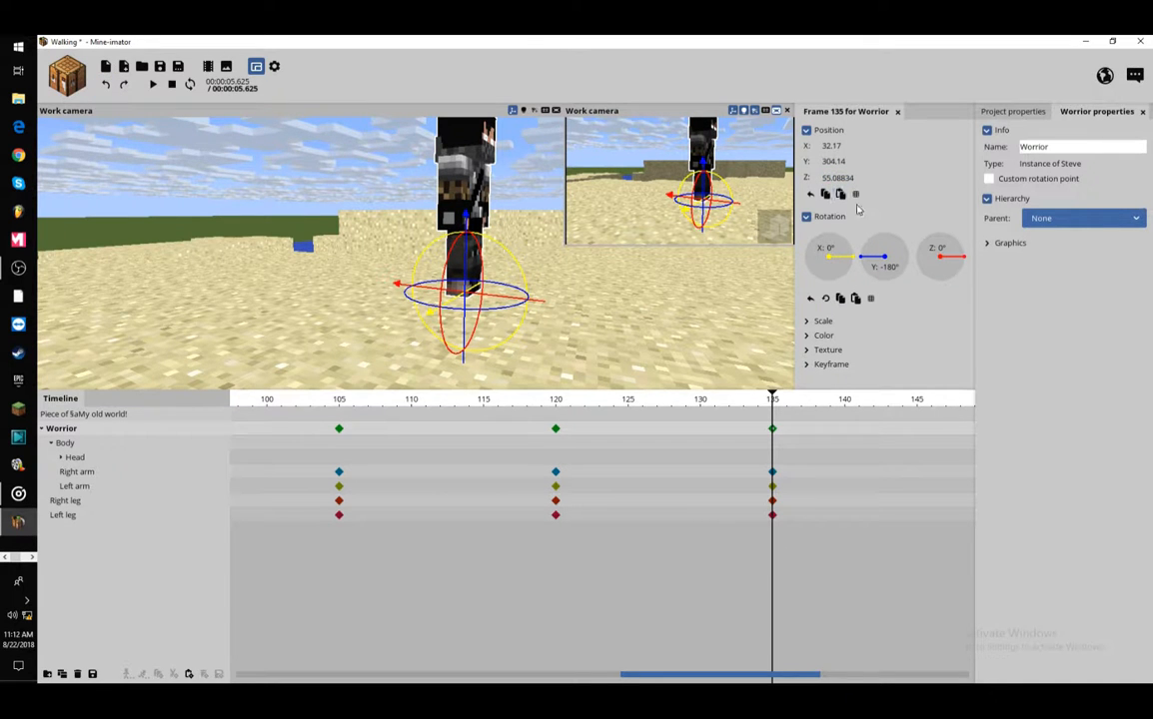
pyautogui.press('BackSpace')
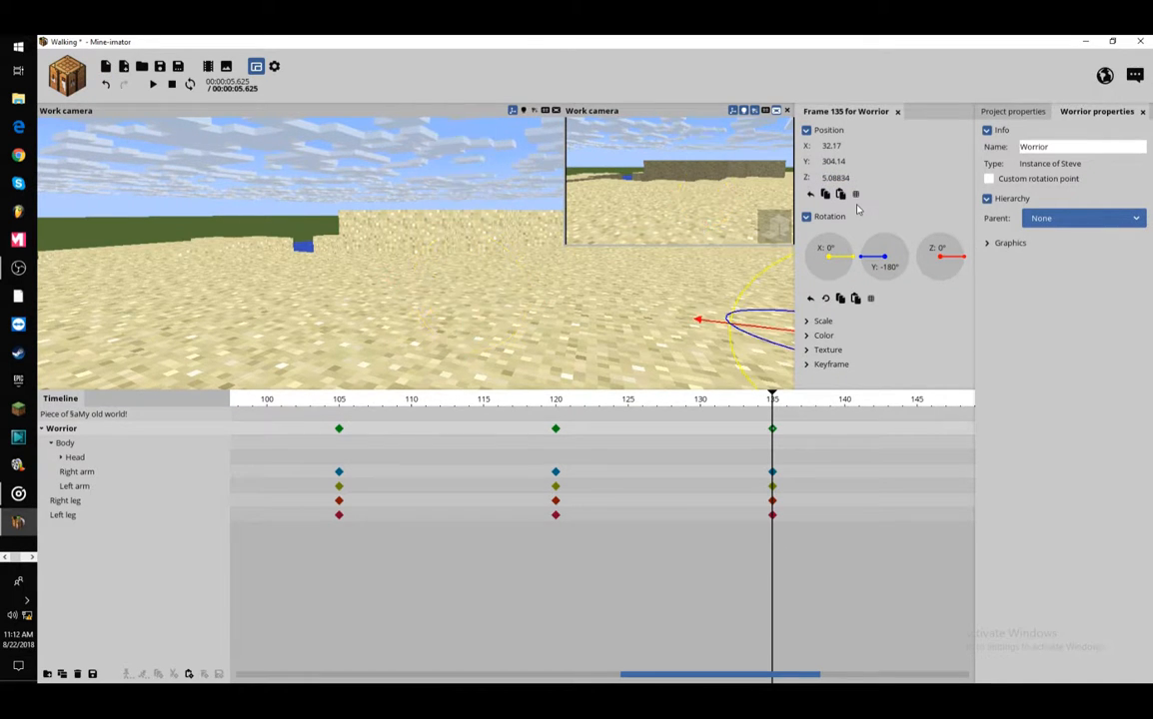
pyautogui.write('0')
# Play the animation from frame 113 to check the forward movement into the standing pose
pyautogui.moveTo(767, 405); pyautogui.dragTo(457, 389)
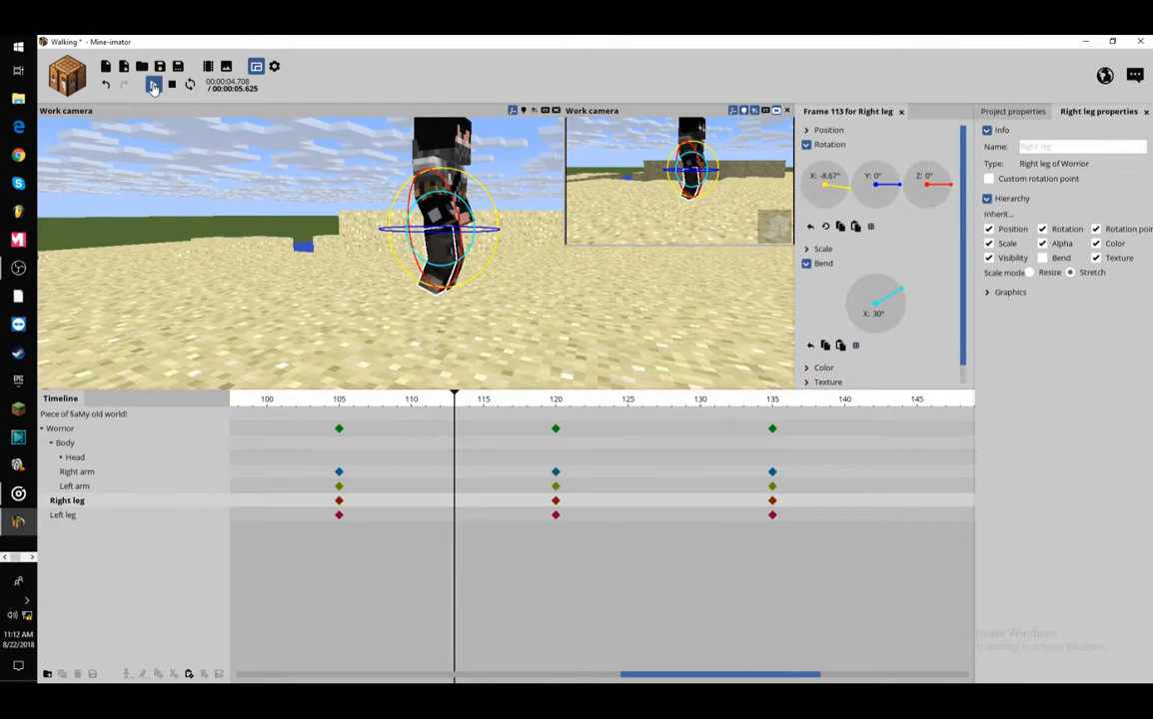
pyautogui.click(152, 85)
pyautogui.click(152, 85)
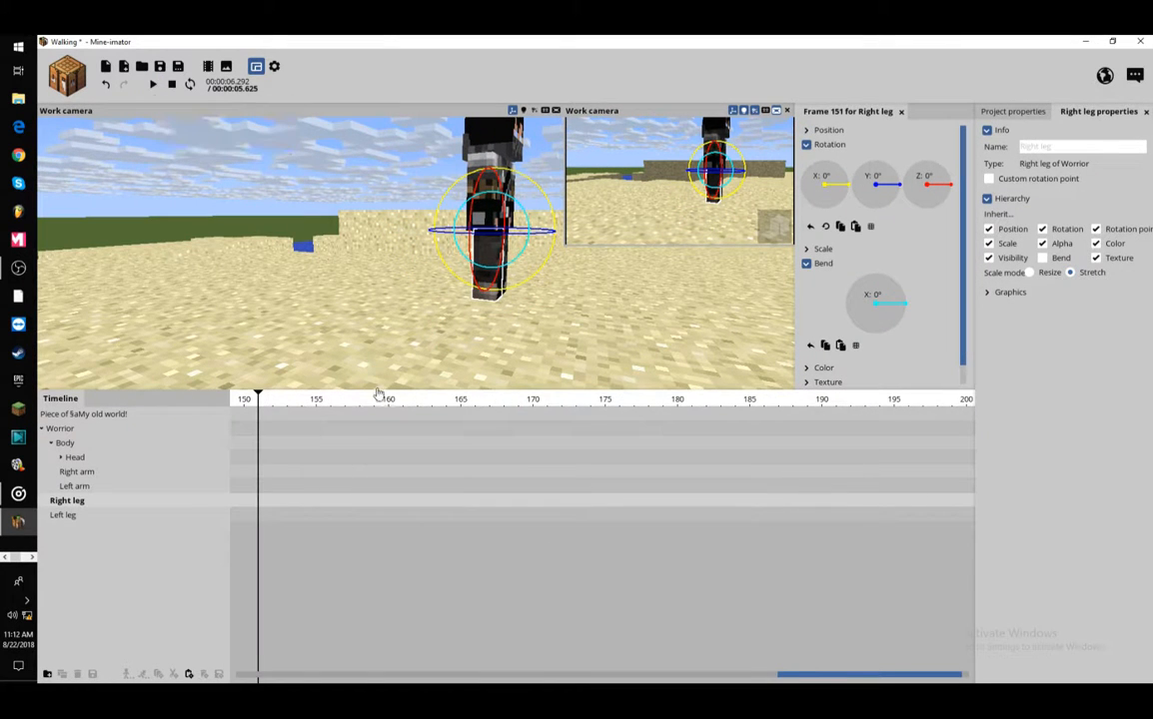
# Move the Worrior, arm and leg keyframes of the standing pose from frame 135 to frame 130
pyautogui.moveTo(809, 679); pyautogui.dragTo(682, 678)
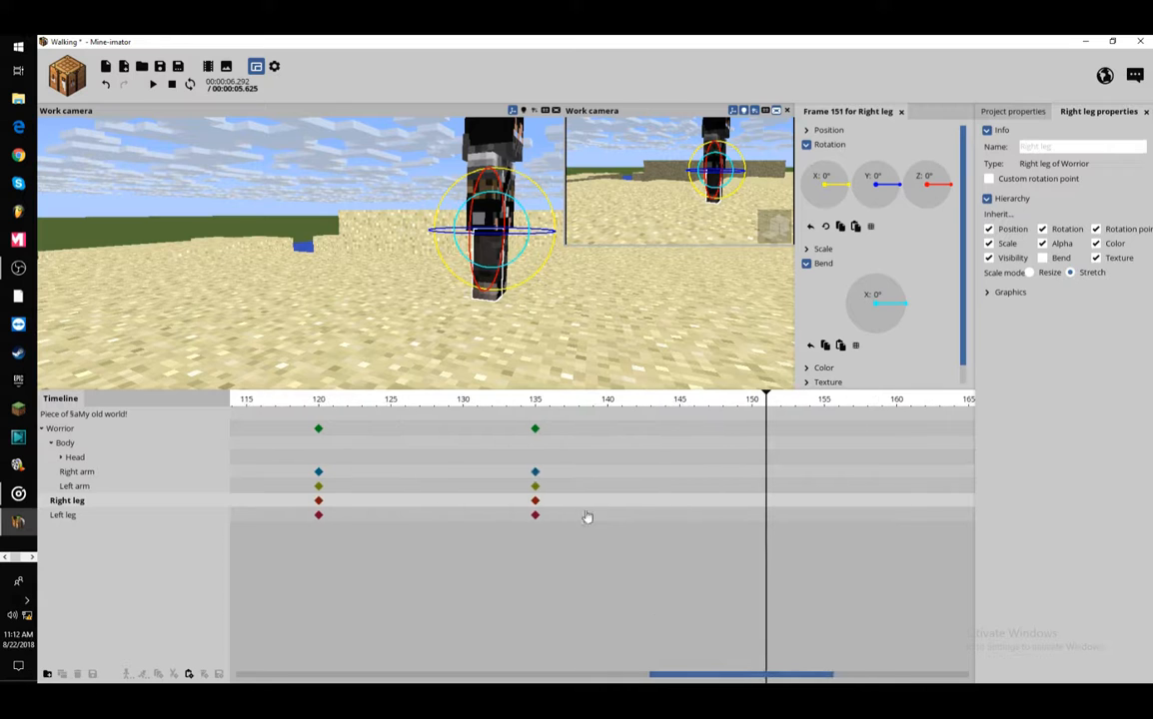
pyautogui.moveTo(551, 428); pyautogui.dragTo(512, 577)
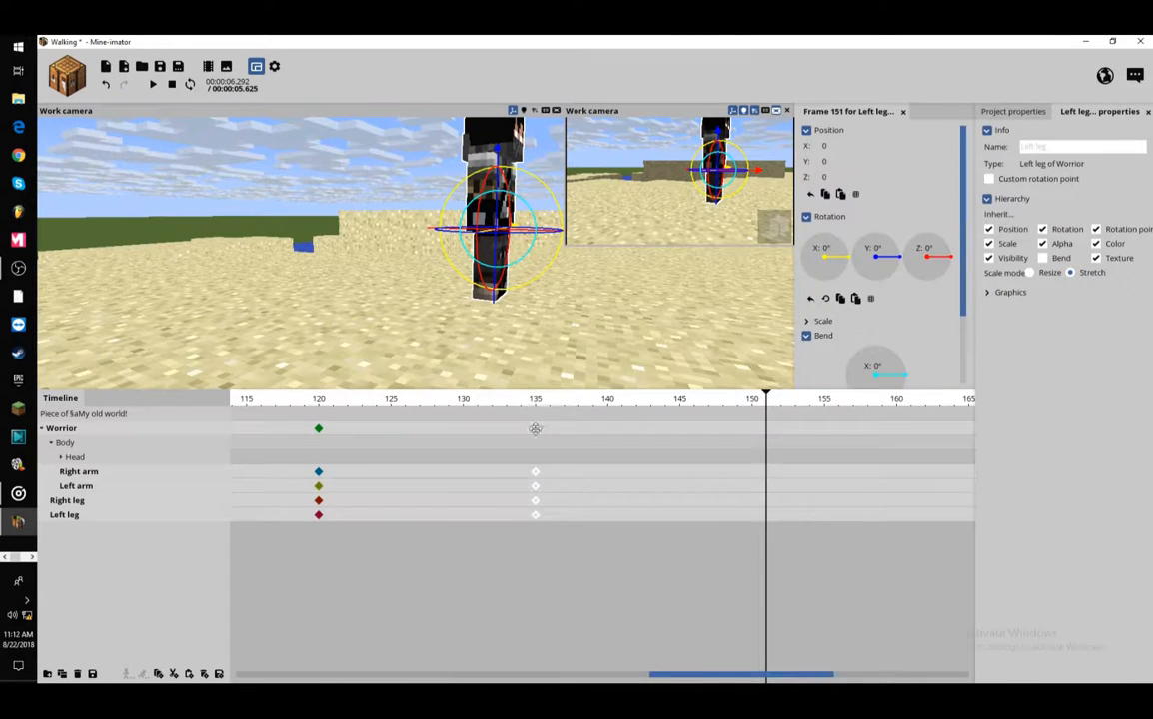
pyautogui.moveTo(536, 430); pyautogui.dragTo(462, 429)
# Replay the end of the walk from before frame 120 to check the faster stop at frame 130
pyautogui.click(301, 408)
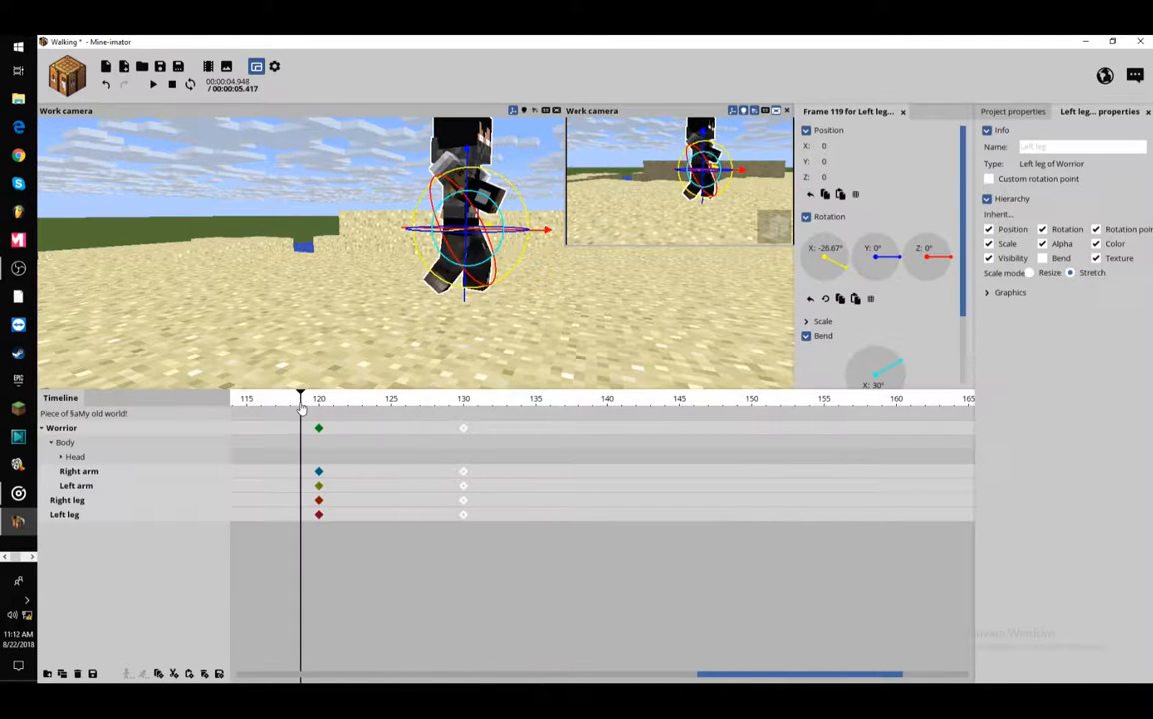
pyautogui.click(153, 84)
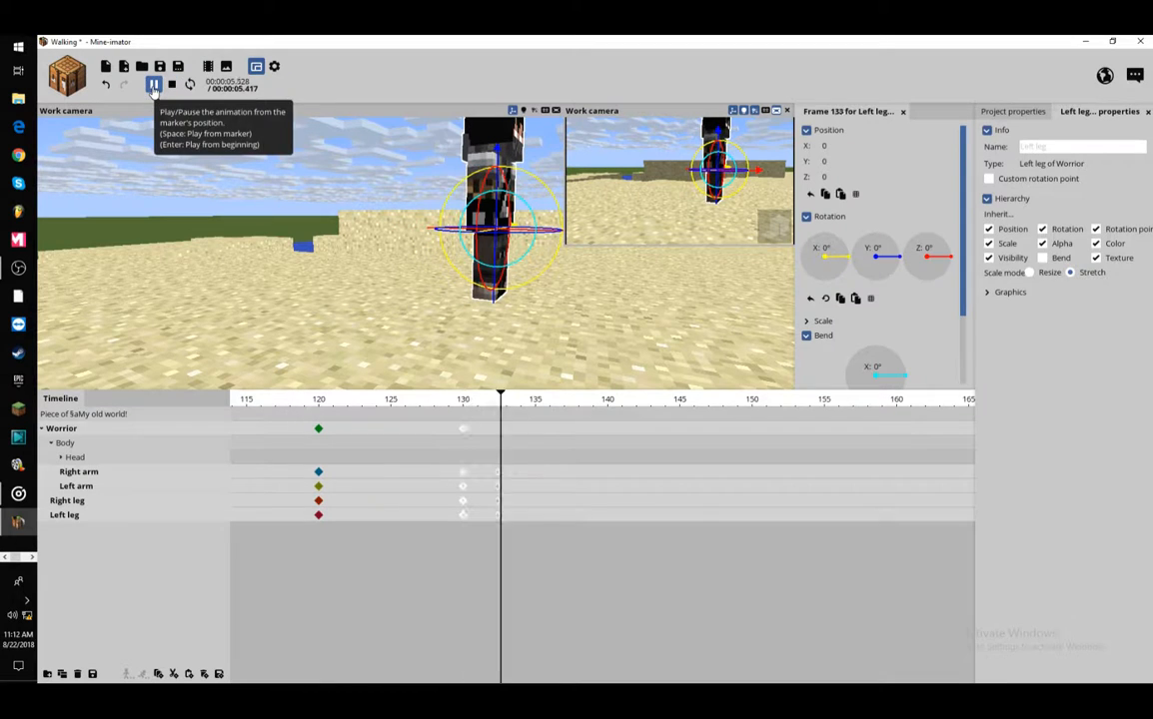
pyautogui.click(153, 84)
pyautogui.moveTo(717, 681); pyautogui.dragTo(663, 680)
pyautogui.click(602, 590)
pyautogui.moveTo(431, 401); pyautogui.dragTo(316, 398)
pyautogui.click(153, 85)
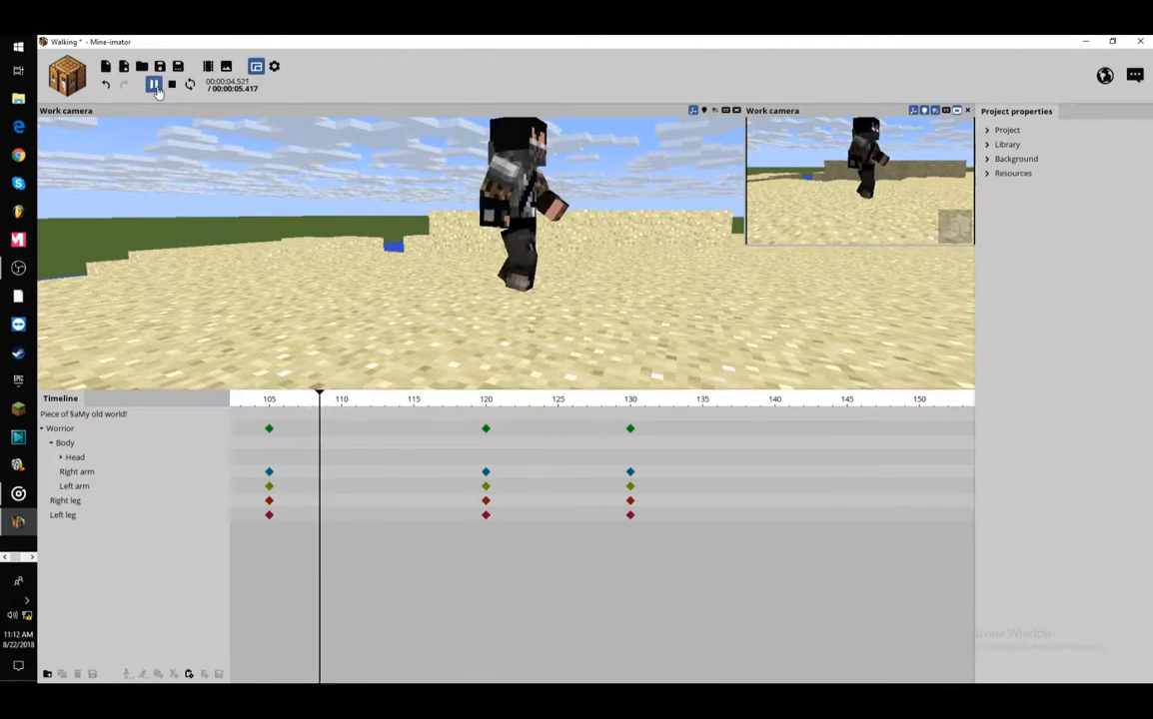
pyautogui.click(154, 85)
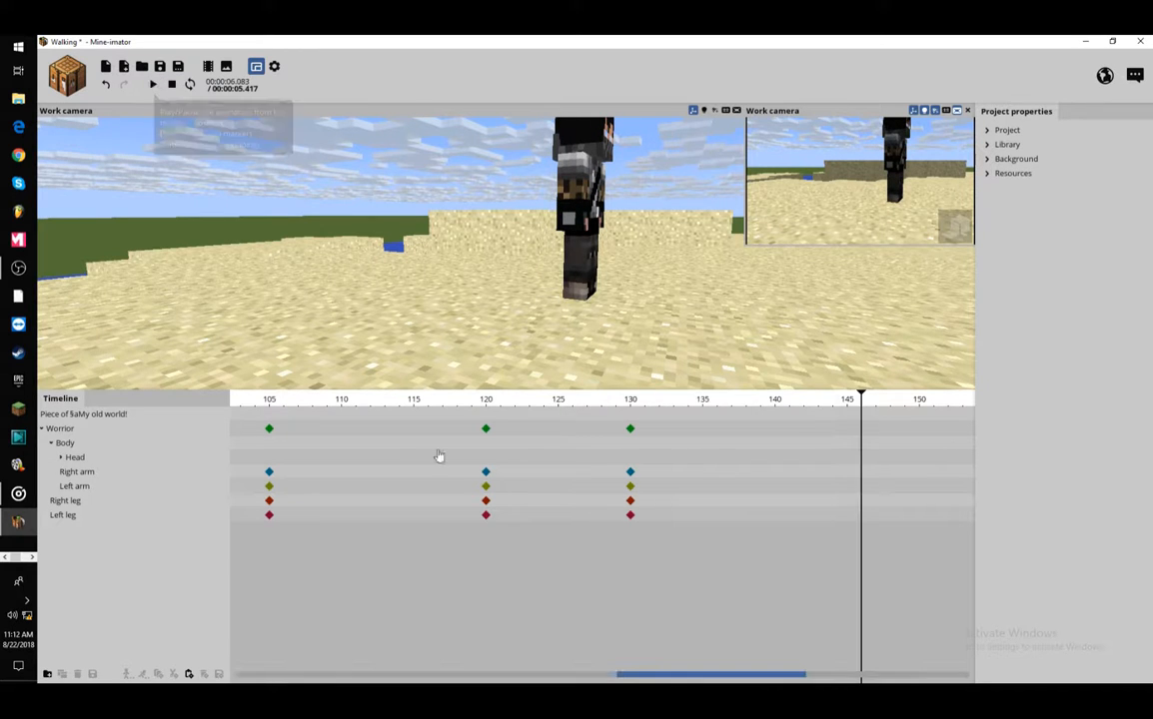
# Scrub through the walk from its early frames to around frame 47 and examine the Worrior's strides from a wider angle
pyautogui.moveTo(690, 675); pyautogui.dragTo(607, 680)
pyautogui.moveTo(327, 415); pyautogui.dragTo(248, 435)
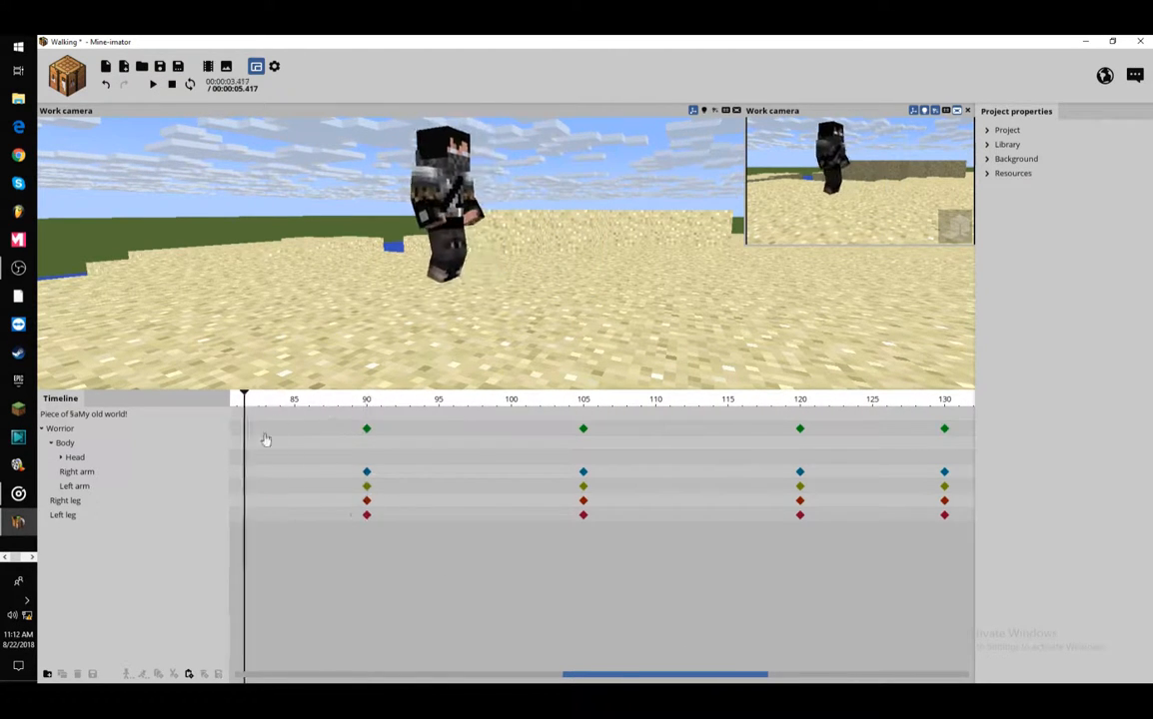
pyautogui.moveTo(593, 678); pyautogui.dragTo(261, 663)
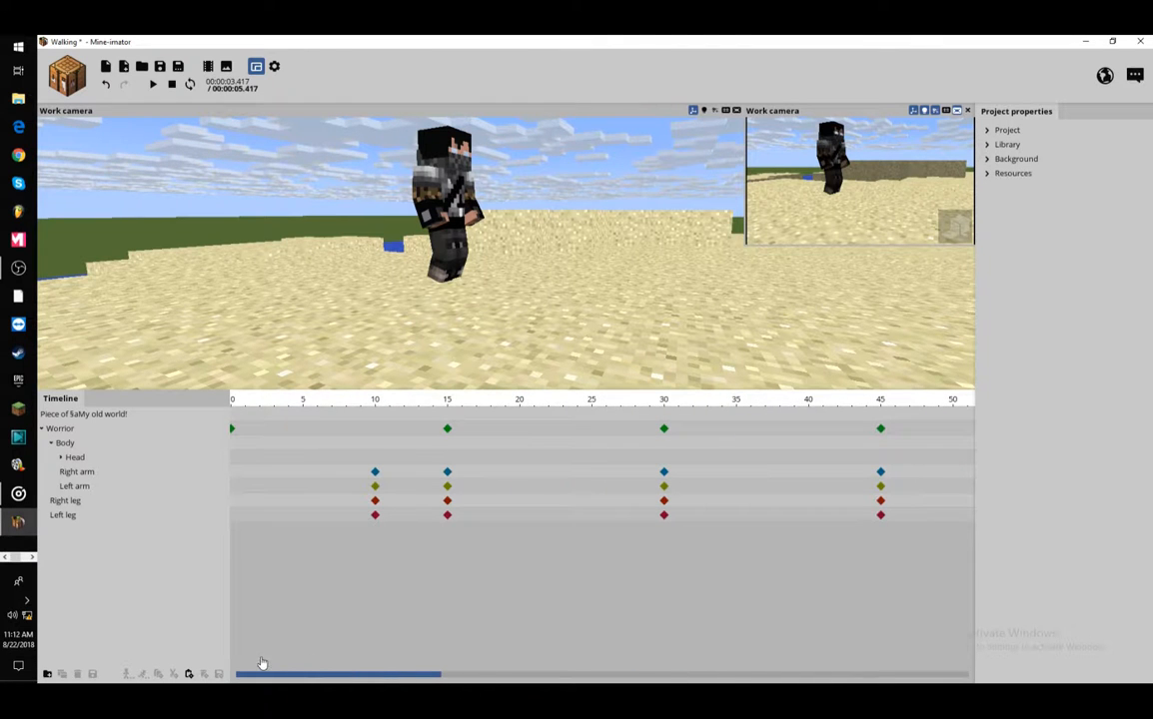
pyautogui.moveTo(316, 416); pyautogui.dragTo(679, 414)
pyautogui.moveTo(507, 278); pyautogui.dragTo(552, 280)
pyautogui.scroll(-3, 500, 262)
pyautogui.moveTo(494, 250); pyautogui.dragTo(559, 284)
pyautogui.moveTo(367, 190); pyautogui.dragTo(397, 203)
pyautogui.moveTo(667, 399); pyautogui.dragTo(908, 402)
pyautogui.moveTo(395, 674); pyautogui.dragTo(535, 677)
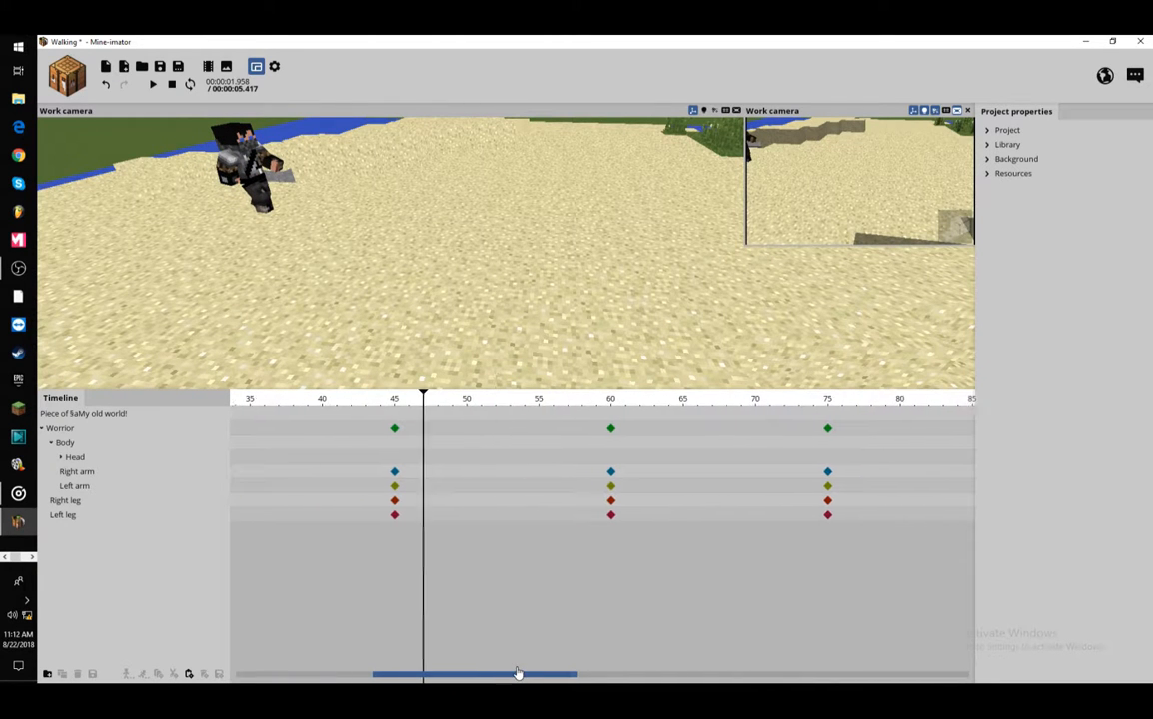
pyautogui.moveTo(403, 226); pyautogui.dragTo(418, 180)
pyautogui.moveTo(300, 159); pyautogui.dragTo(180, 141)
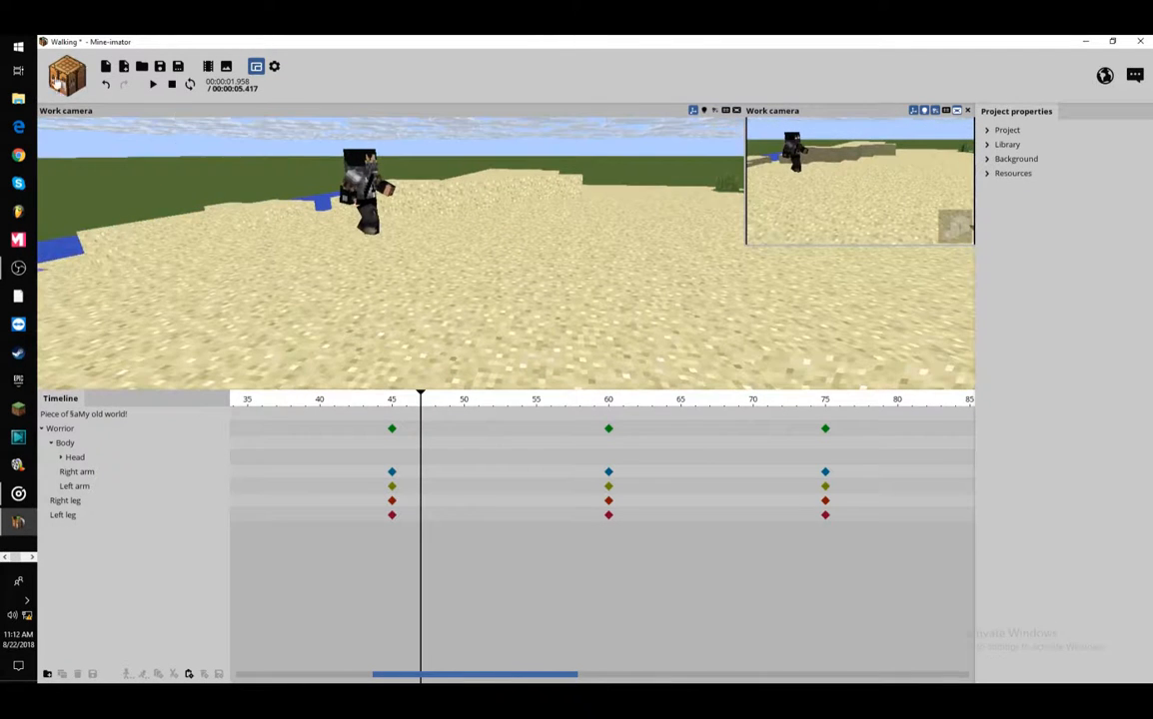
# Create a Grass Block with the Minecraft texture, not snowy, as a reference object in the scene
pyautogui.click(58, 84)
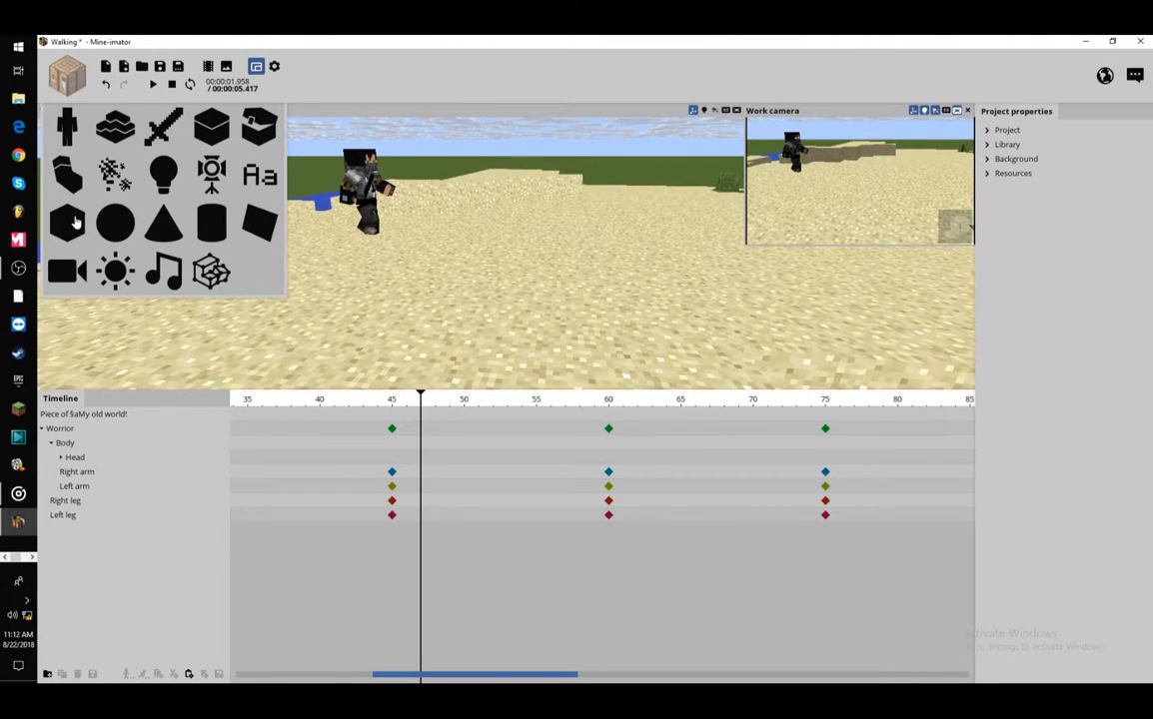
pyautogui.click(72, 222)
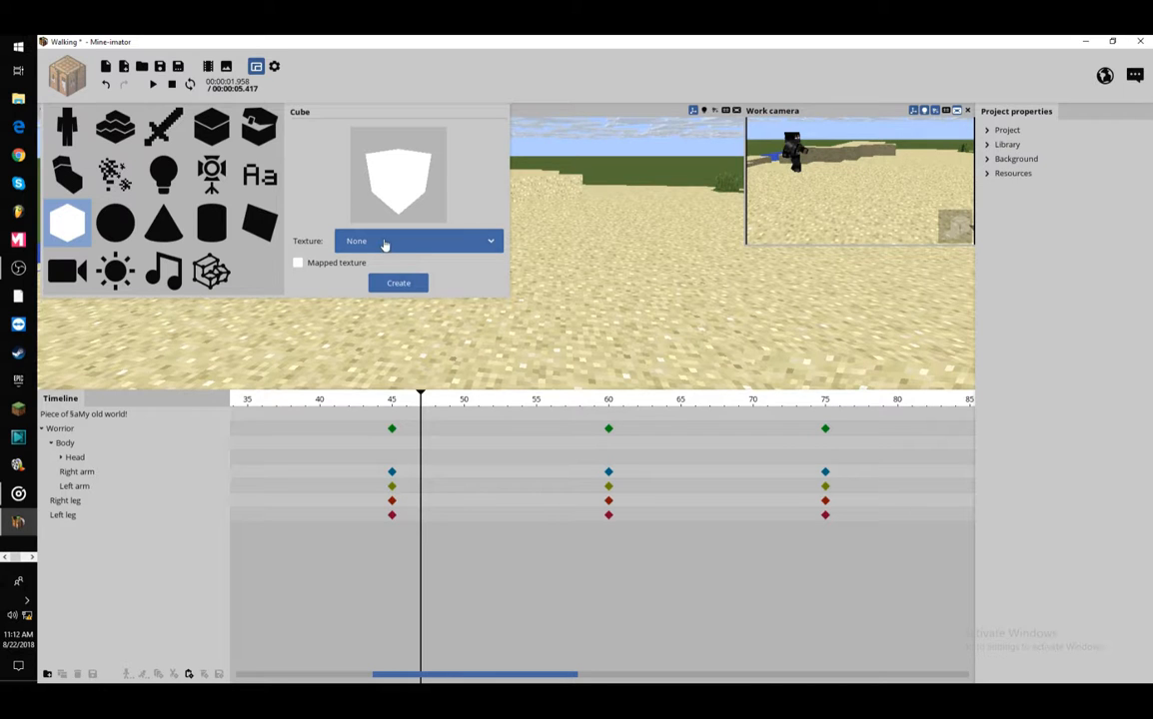
pyautogui.click(384, 243)
pyautogui.click(385, 243)
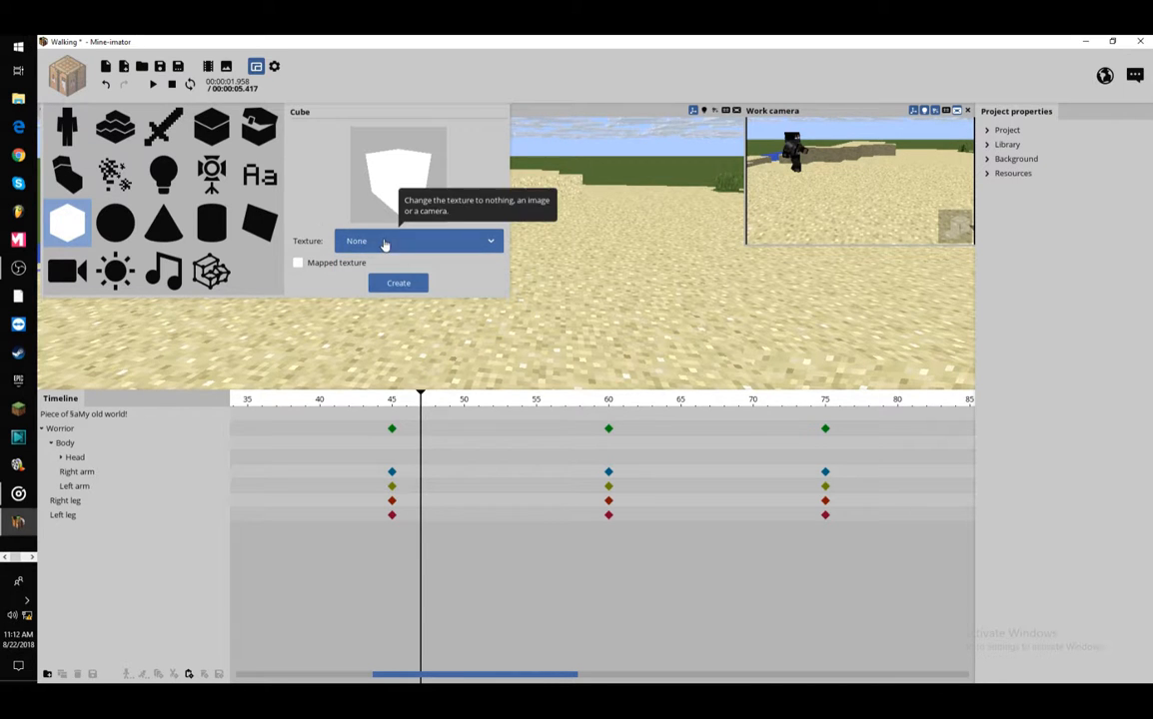
pyautogui.click(205, 122)
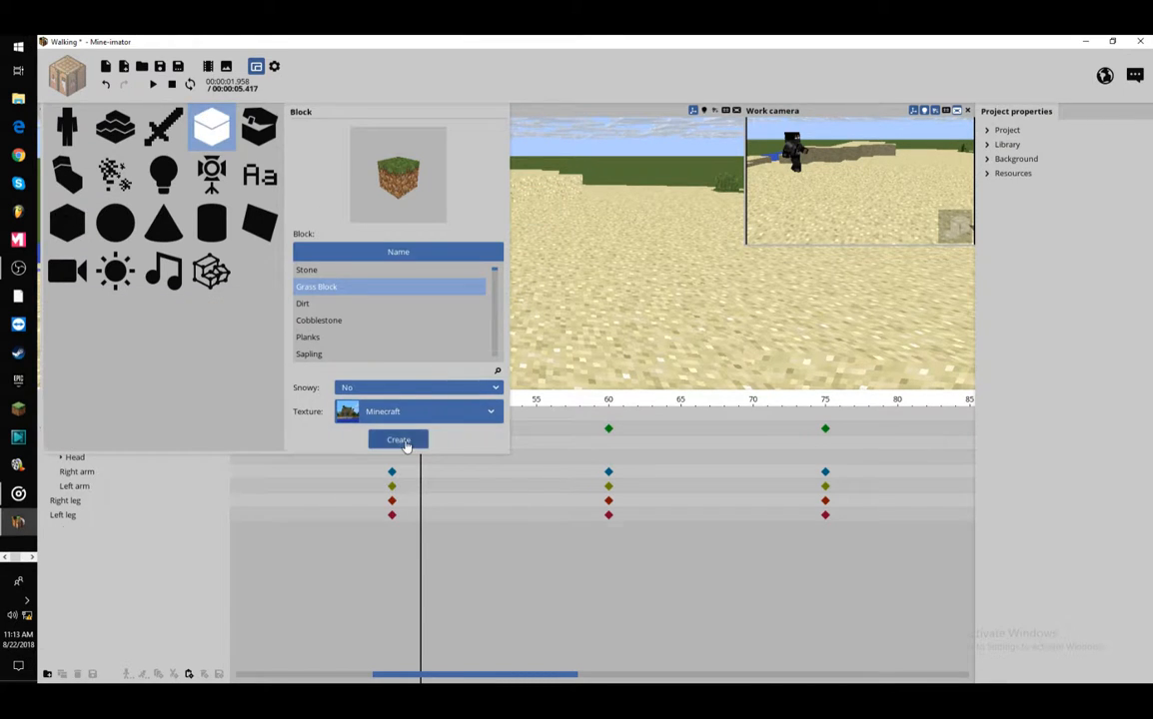
pyautogui.click(399, 440)
# Place the Grass Block on the sand ahead of the Worrior, at about X 31.52 and Y 304.06
pyautogui.click(65, 530)
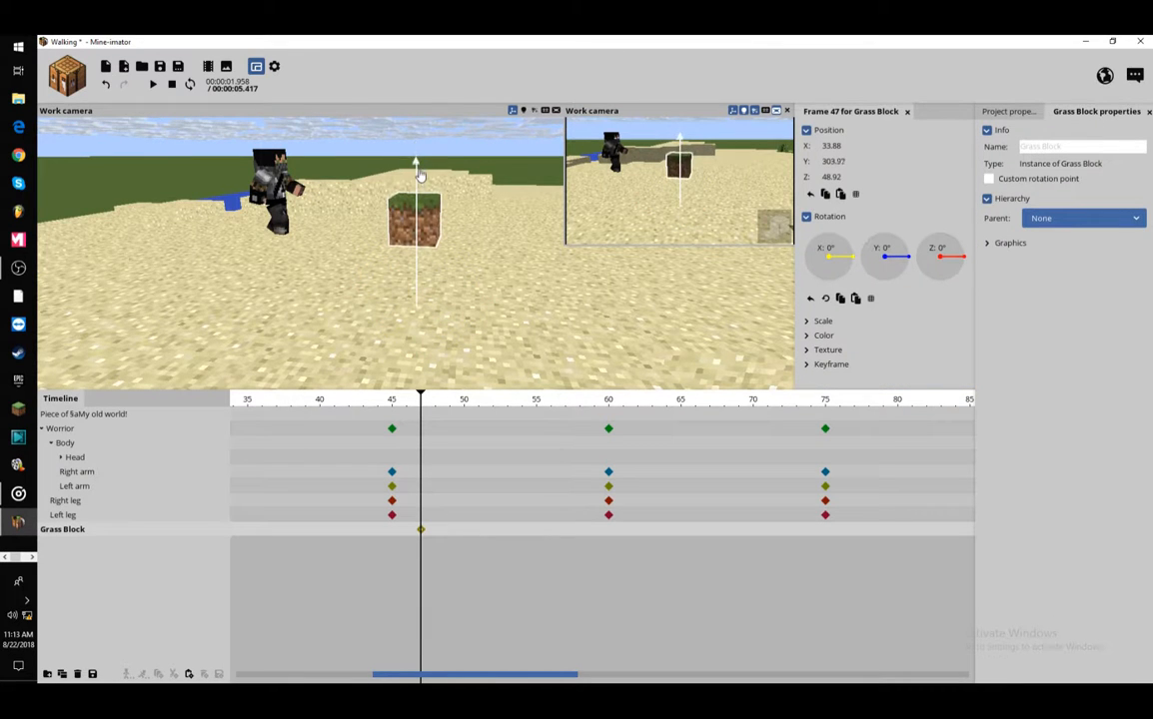
pyautogui.moveTo(496, 183); pyautogui.dragTo(504, 203)
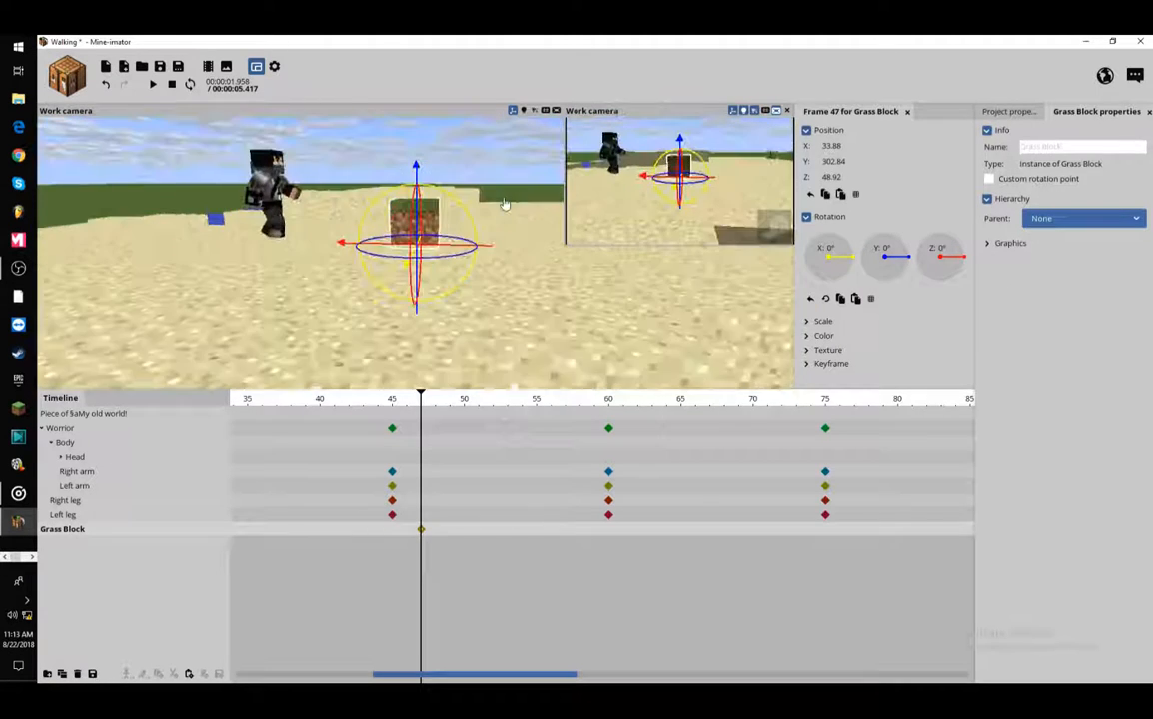
pyautogui.scroll(5, 505, 205)
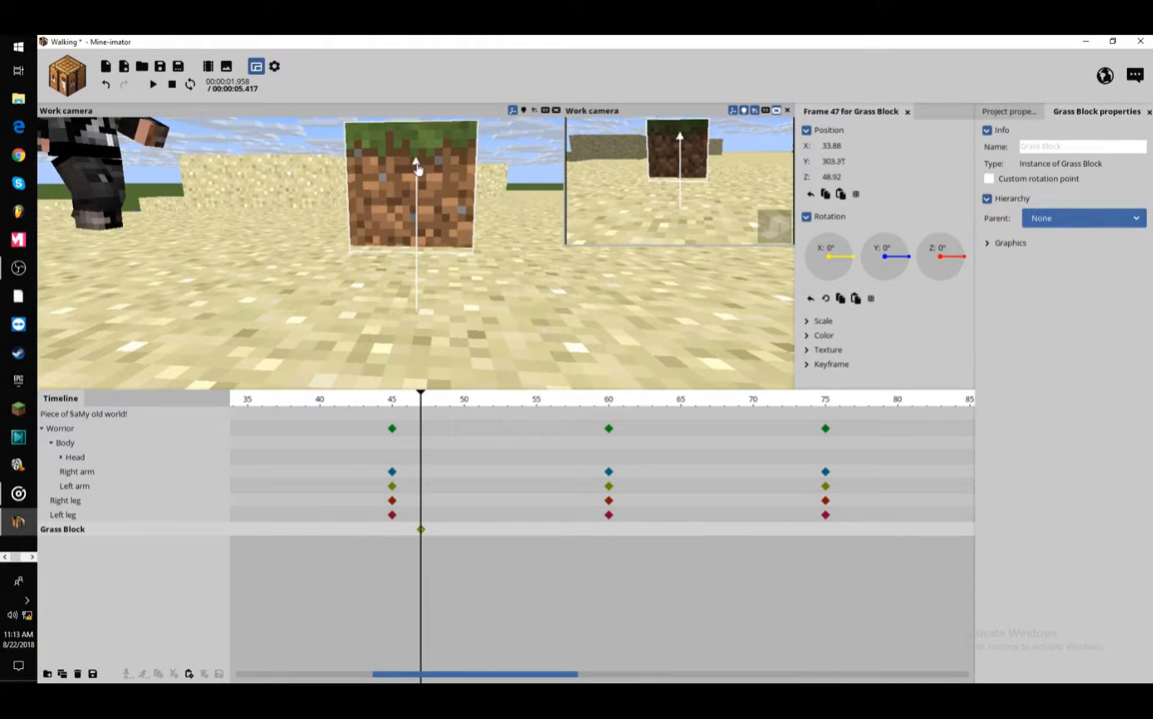
pyautogui.moveTo(186, 225); pyautogui.dragTo(186, 225)
pyautogui.scroll(-4, 186, 225)
pyautogui.moveTo(546, 299); pyautogui.dragTo(548, 299)
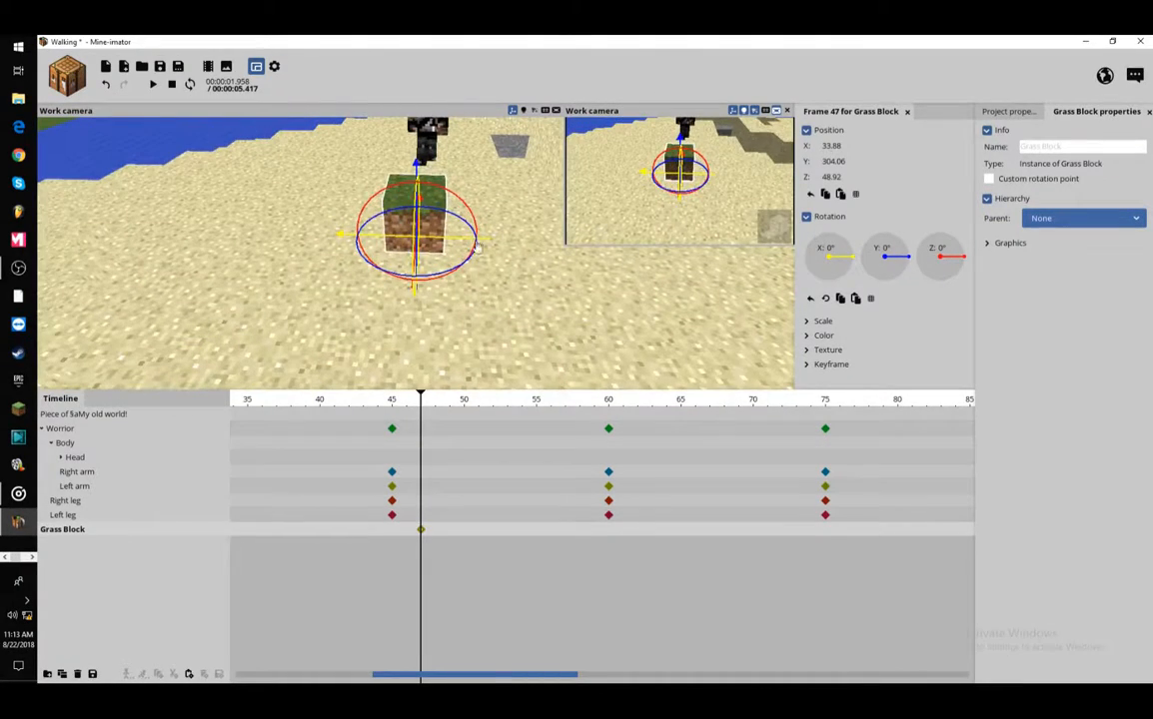
pyautogui.moveTo(463, 242); pyautogui.dragTo(472, 244)
pyautogui.moveTo(257, 271); pyautogui.dragTo(257, 270)
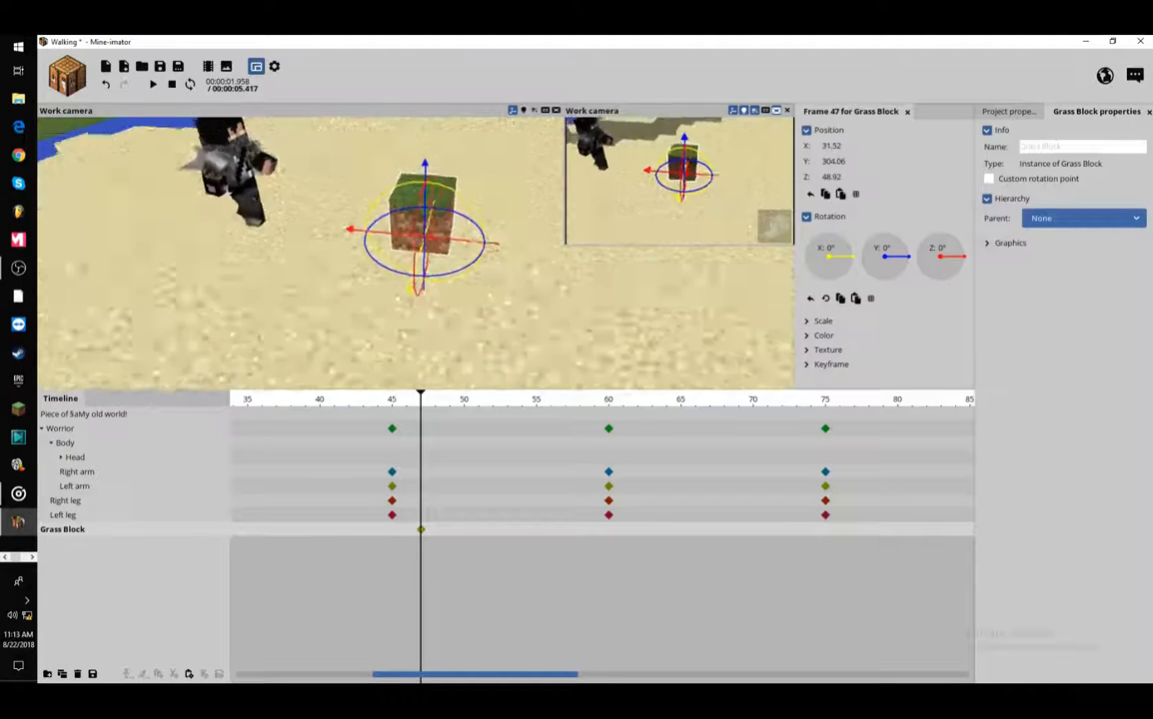
pyautogui.moveTo(257, 271); pyautogui.dragTo(249, 272, button='middle')
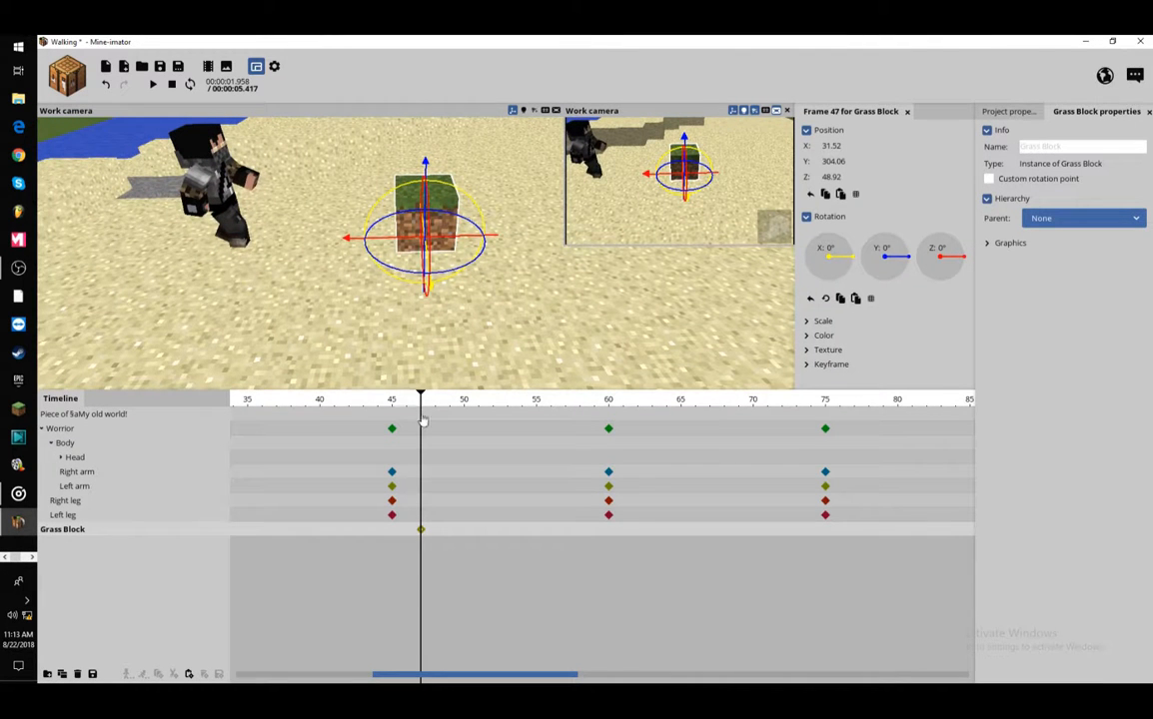
# Play the walk from frame 46 and scrub between frames 105 and 112 to examine where the Worrior reaches the Grass Block
pyautogui.moveTo(422, 404); pyautogui.dragTo(420, 441)
pyautogui.click(480, 357)
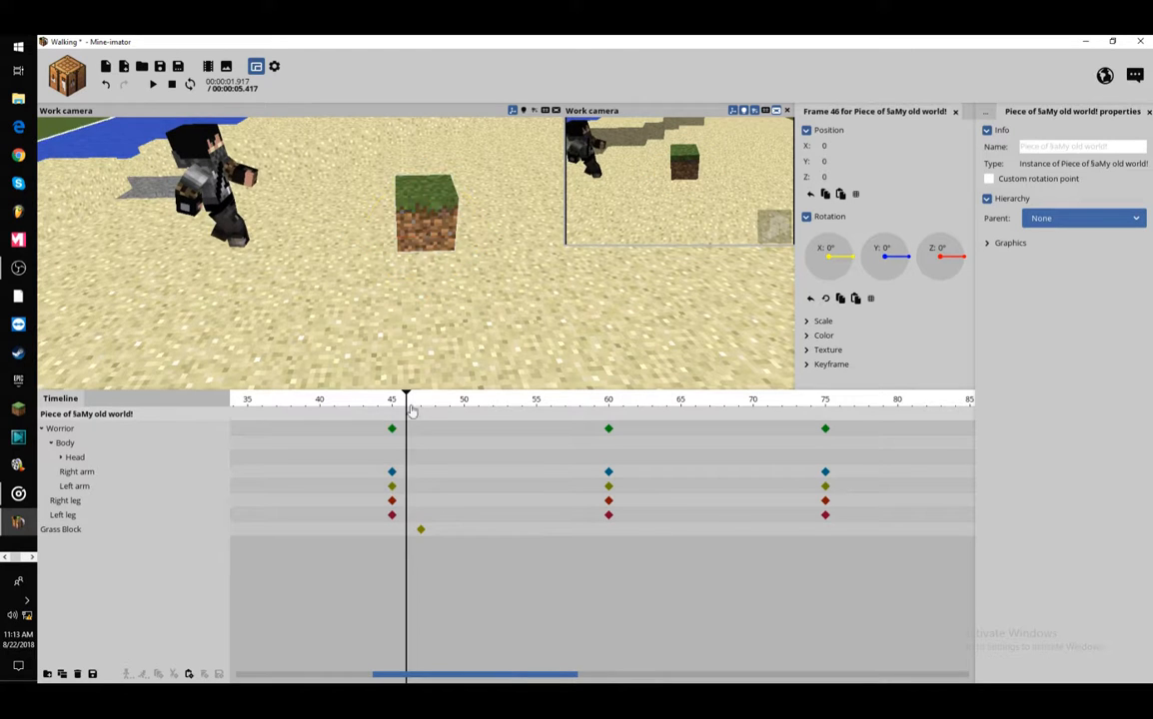
pyautogui.press('space')
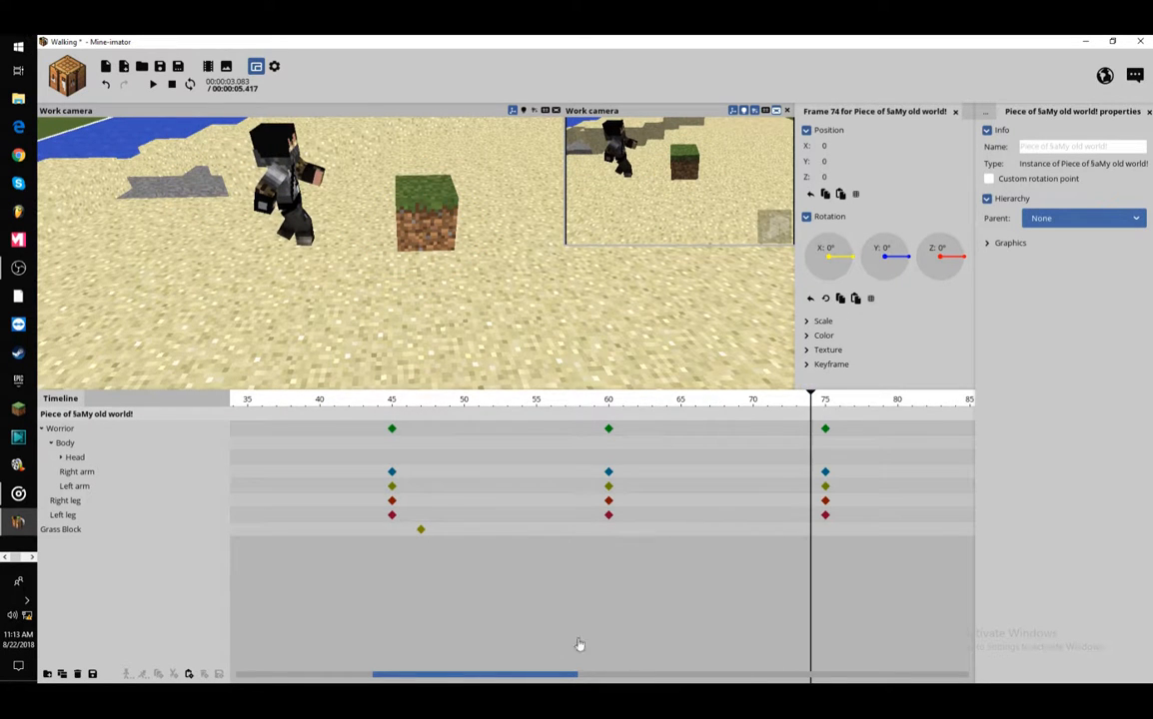
pyautogui.moveTo(559, 682); pyautogui.dragTo(792, 684)
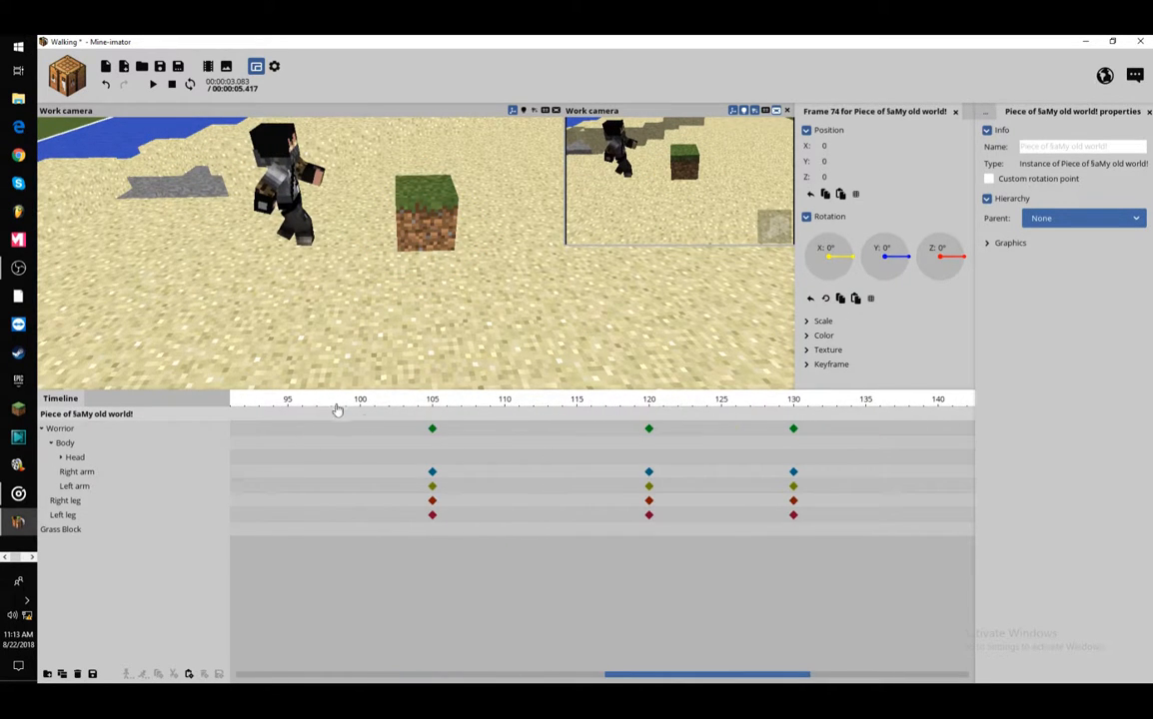
pyautogui.moveTo(338, 410); pyautogui.dragTo(529, 449)
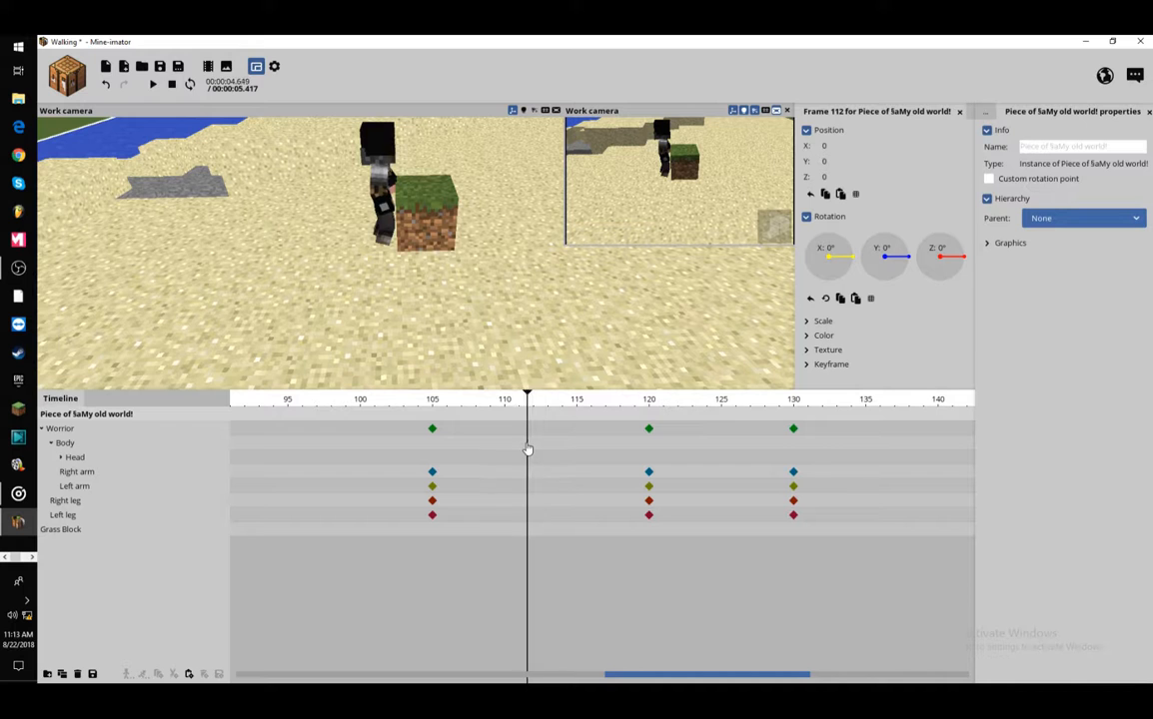
pyautogui.moveTo(528, 450); pyautogui.dragTo(434, 450)
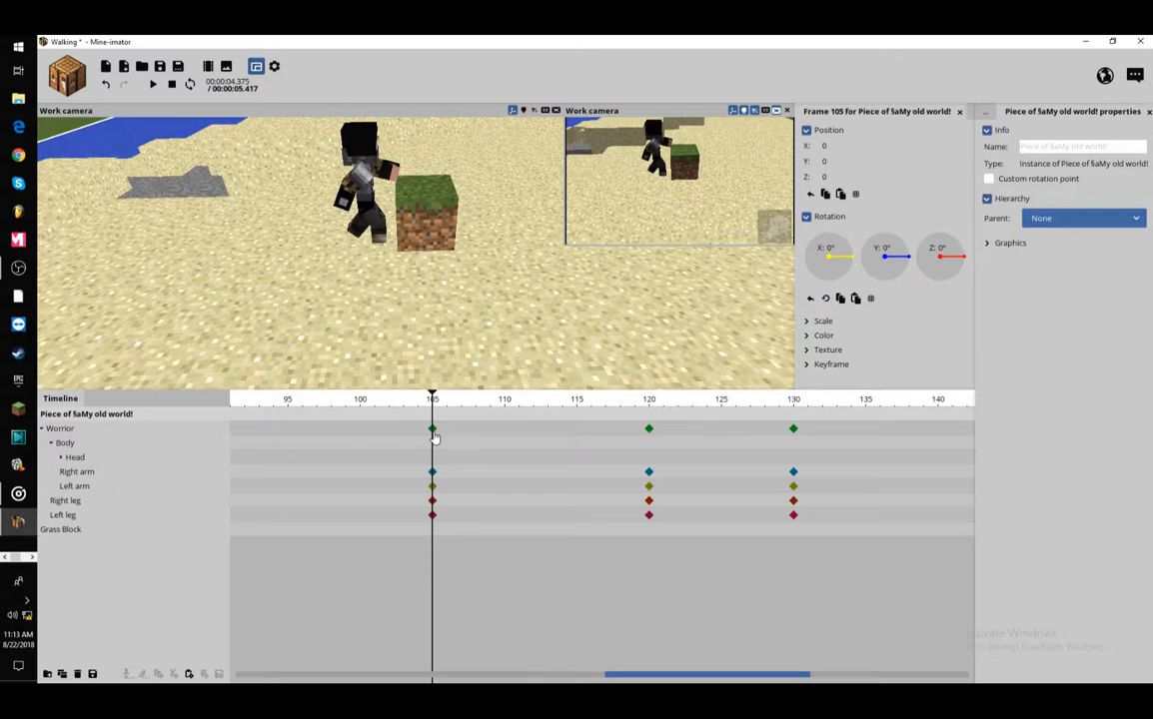
# Raise the Worrior onto the Grass Block at frame 120, to about Y 319.22
pyautogui.click(434, 428)
pyautogui.moveTo(448, 404); pyautogui.dragTo(652, 446)
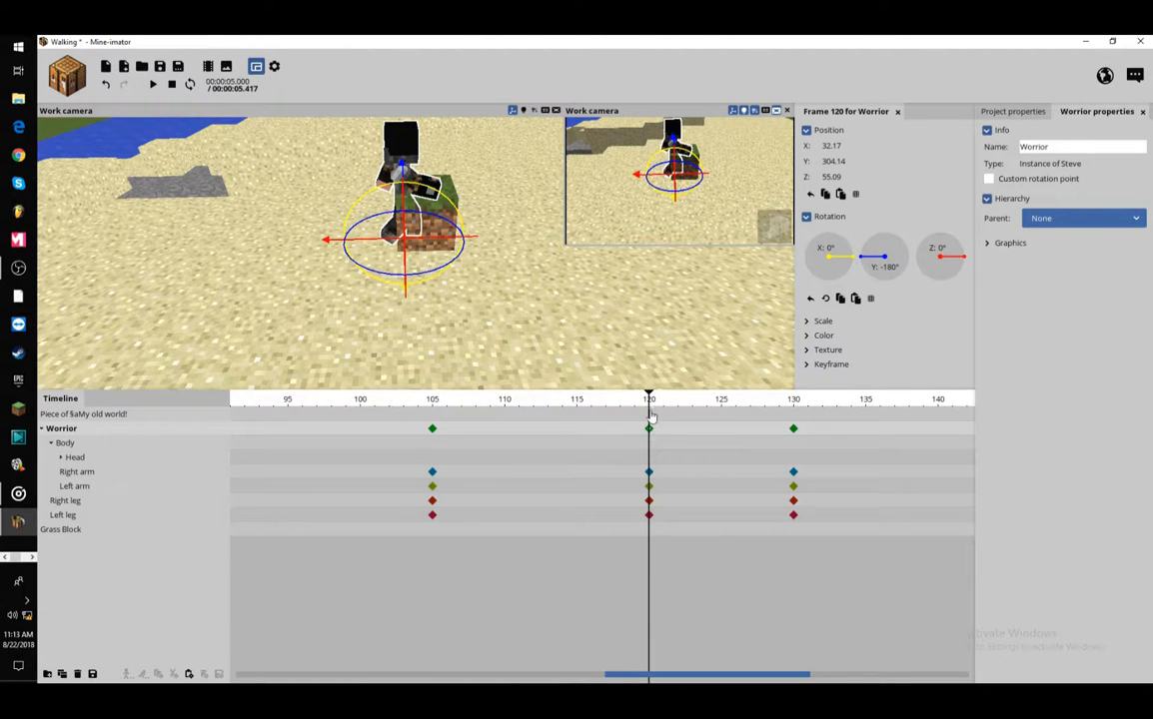
pyautogui.moveTo(650, 415); pyautogui.dragTo(608, 437)
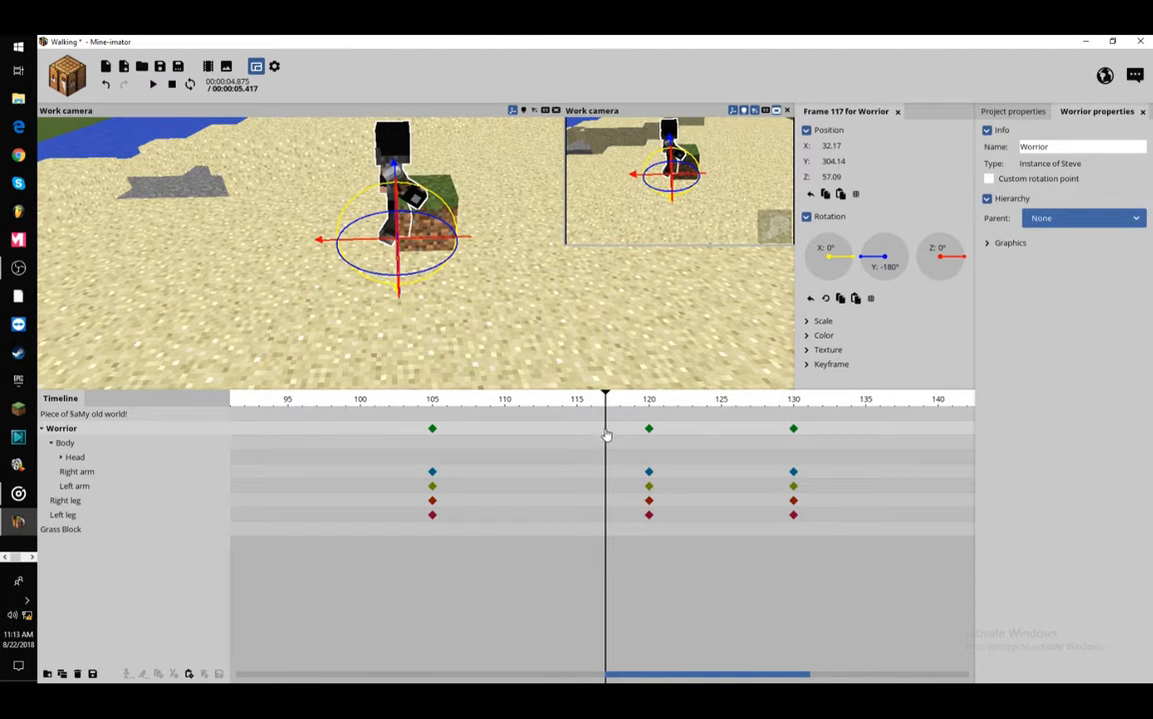
pyautogui.moveTo(607, 406); pyautogui.dragTo(652, 423)
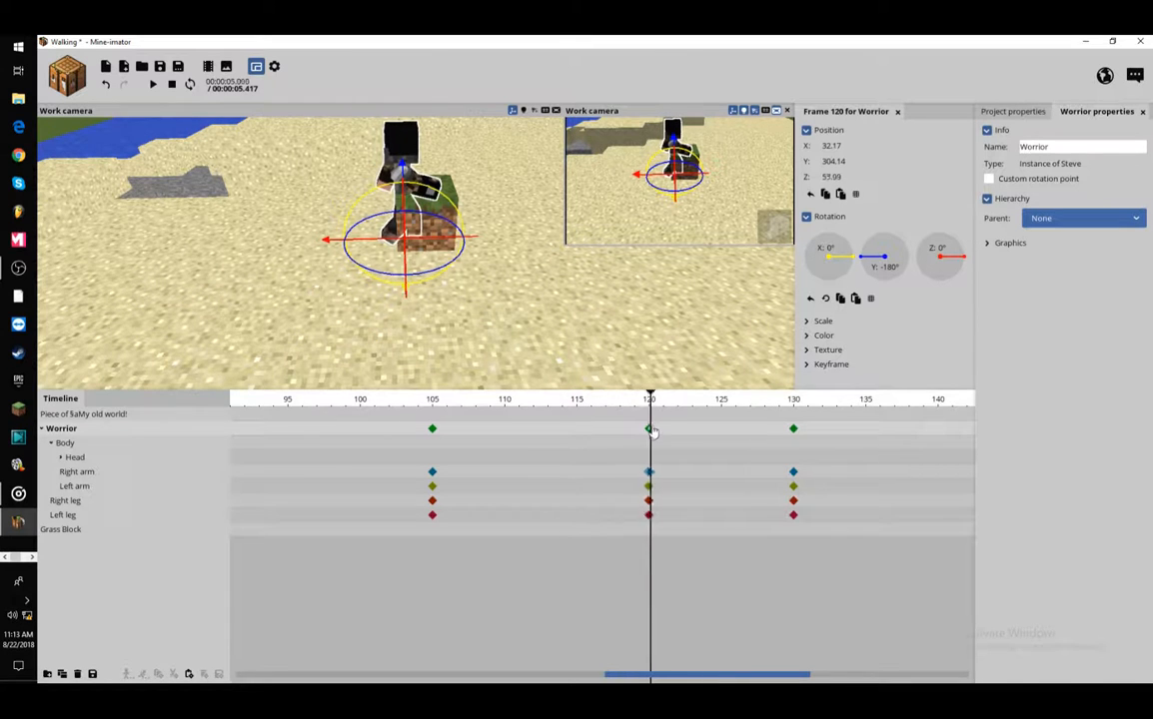
pyautogui.moveTo(504, 289); pyautogui.dragTo(430, 205, button='middle')
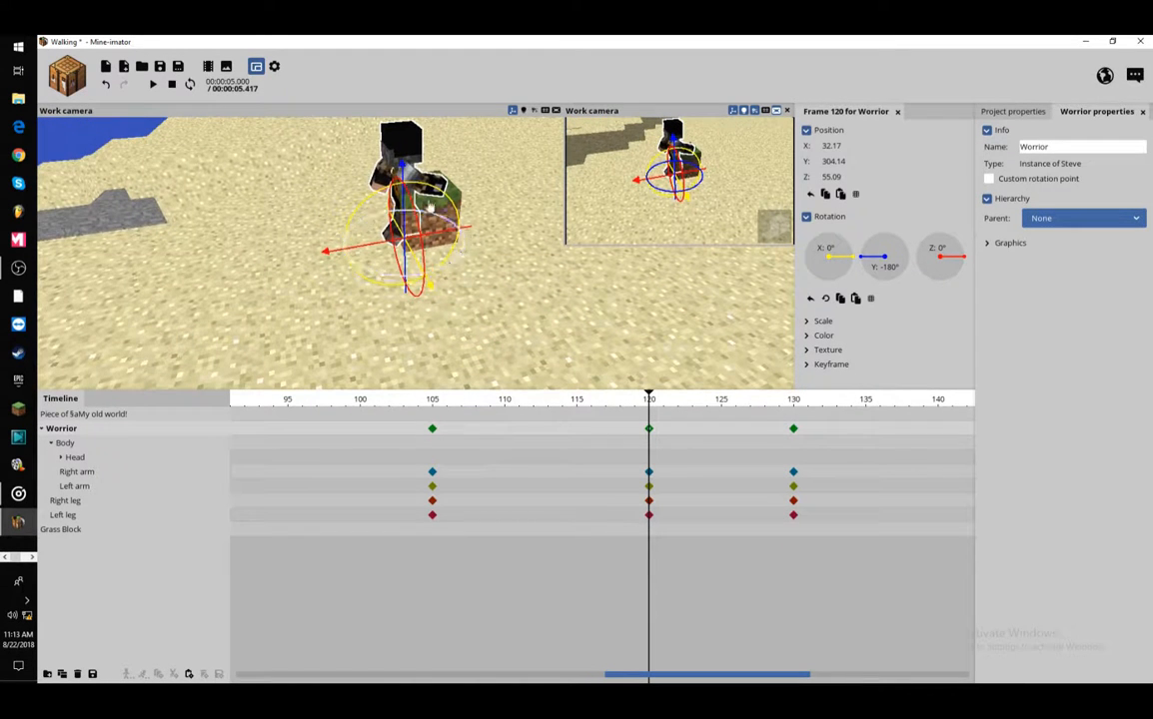
pyautogui.moveTo(404, 172); pyautogui.dragTo(409, 126)
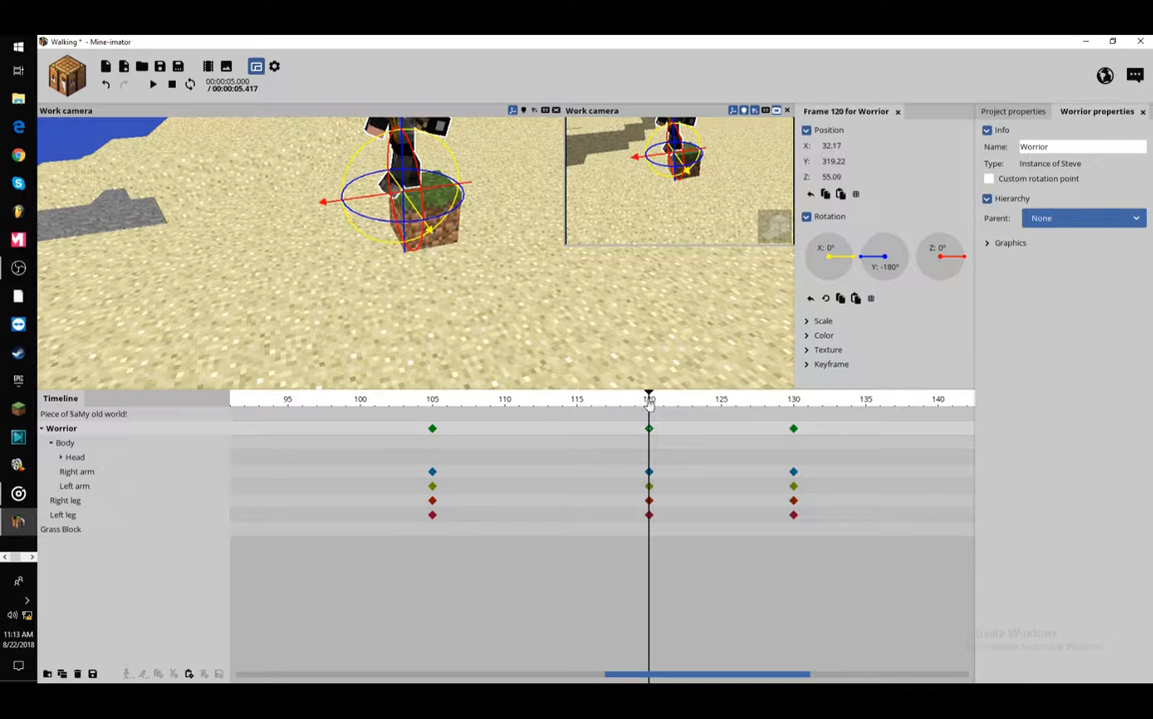
# Replay the step onto the Grass Block from frame 99 and check the Worrior's height between frames 120 and 130
pyautogui.moveTo(650, 403); pyautogui.dragTo(346, 412)
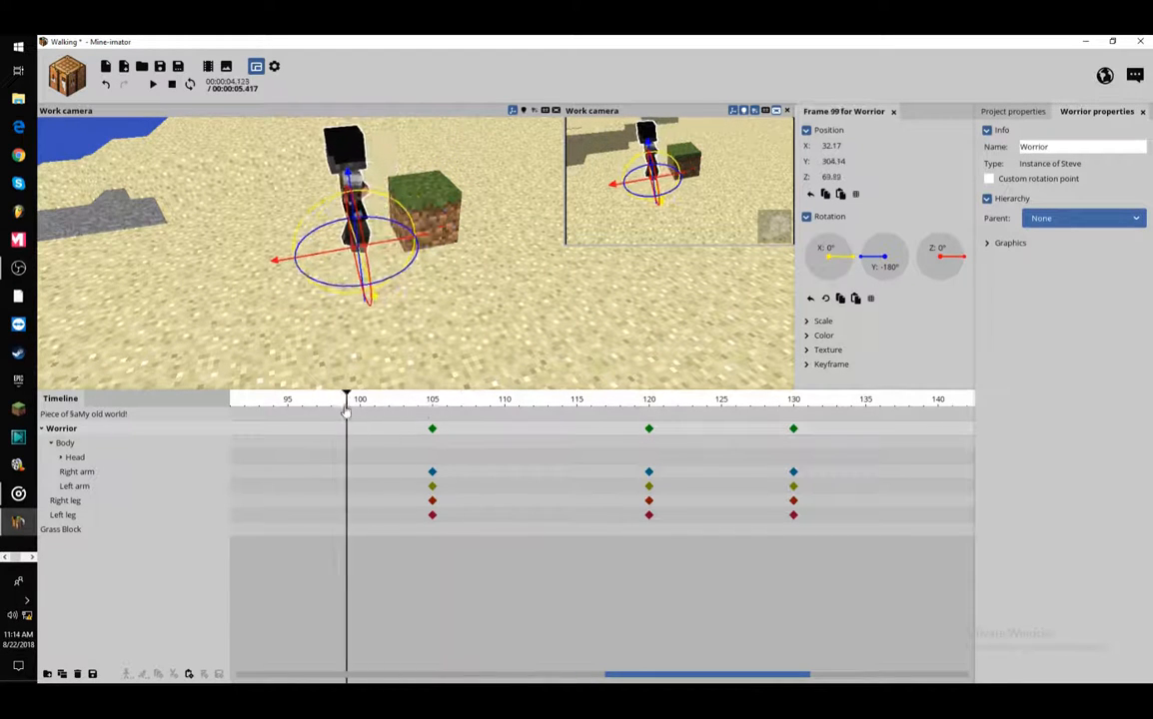
pyautogui.click(477, 309)
pyautogui.click(153, 85)
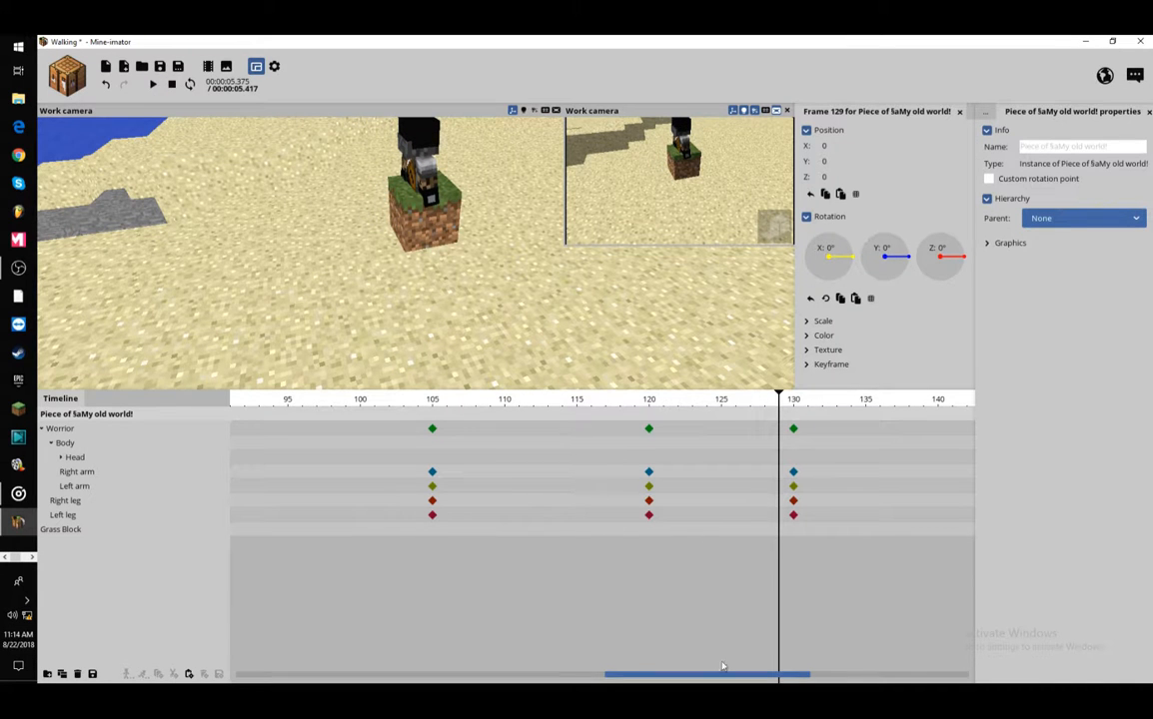
pyautogui.moveTo(577, 409); pyautogui.dragTo(597, 487)
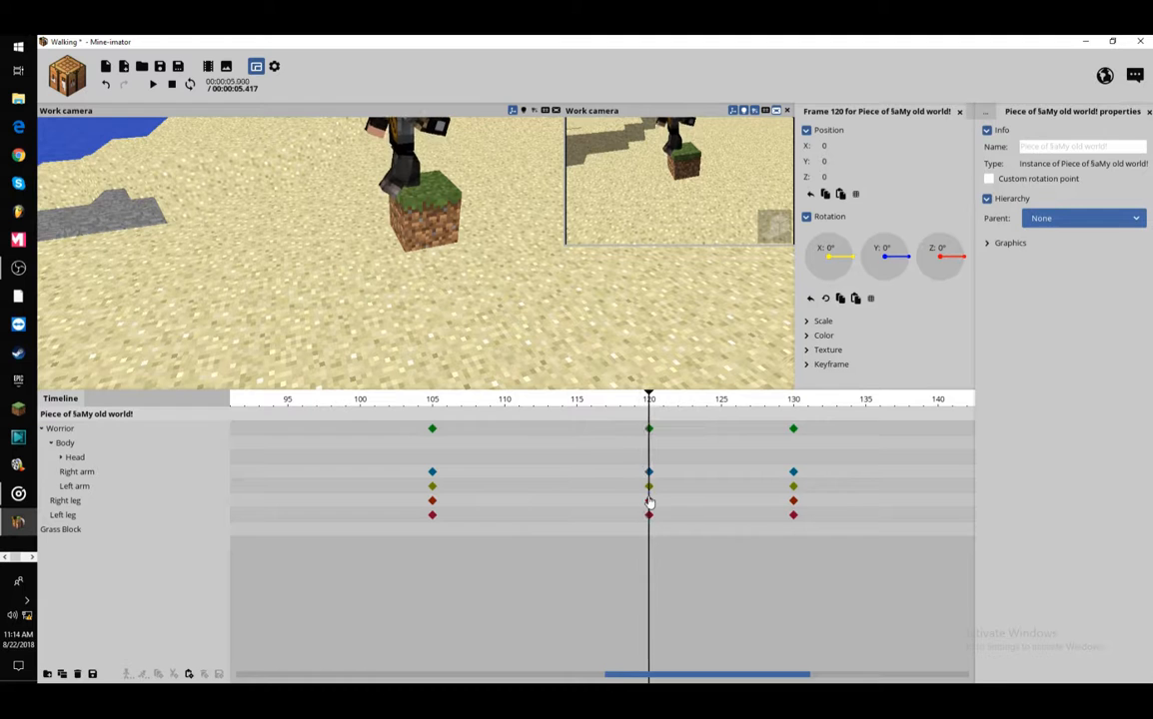
# Set the Worrior's Y position at frame 130 to 319.22, matching the height at frame 120
pyautogui.moveTo(701, 685); pyautogui.dragTo(744, 685)
pyautogui.click(621, 431)
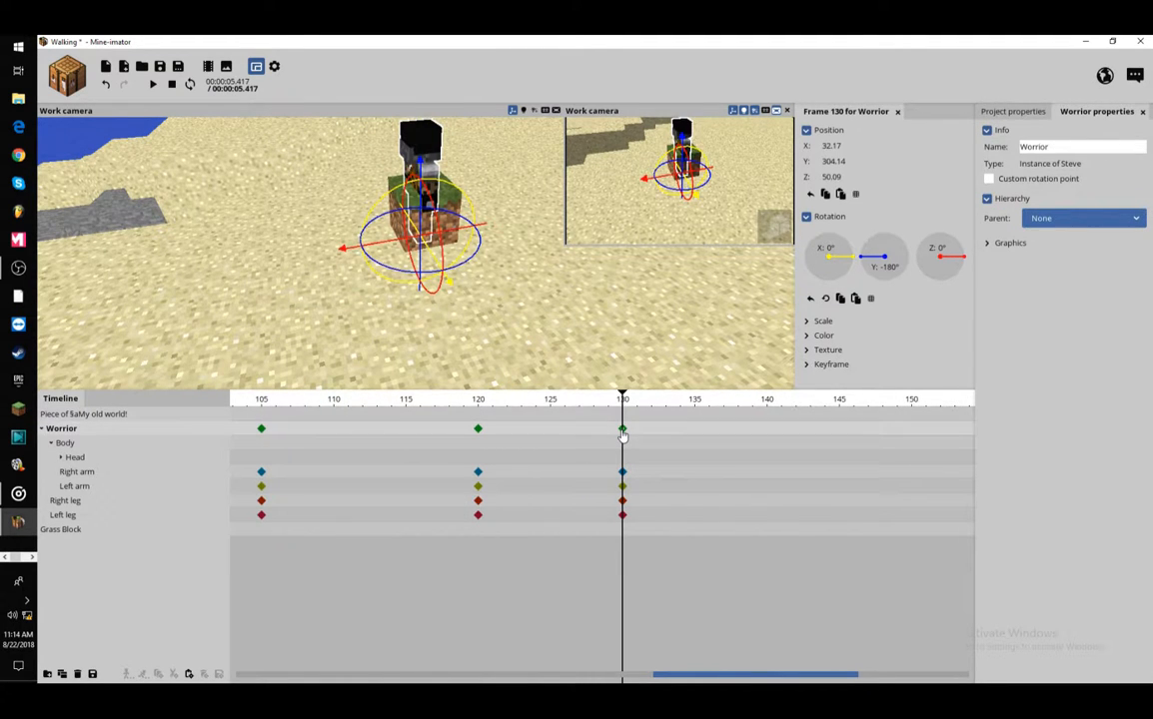
pyautogui.moveTo(465, 408); pyautogui.dragTo(480, 416)
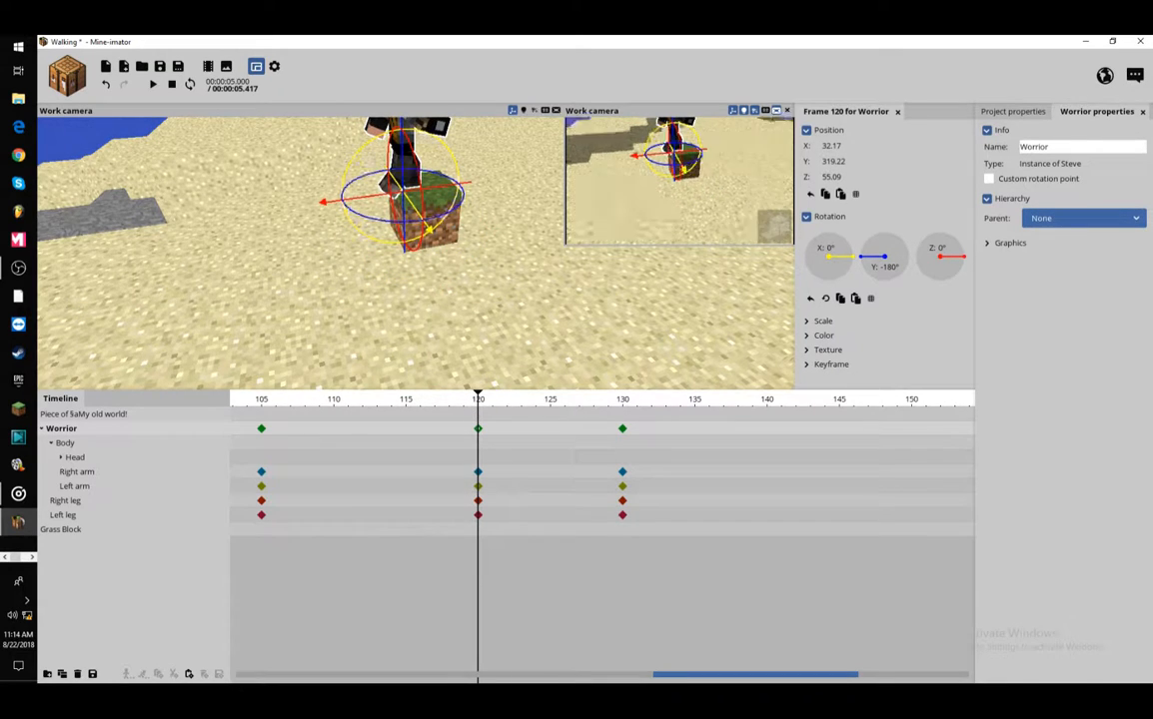
pyautogui.moveTo(492, 247); pyautogui.dragTo(496, 199)
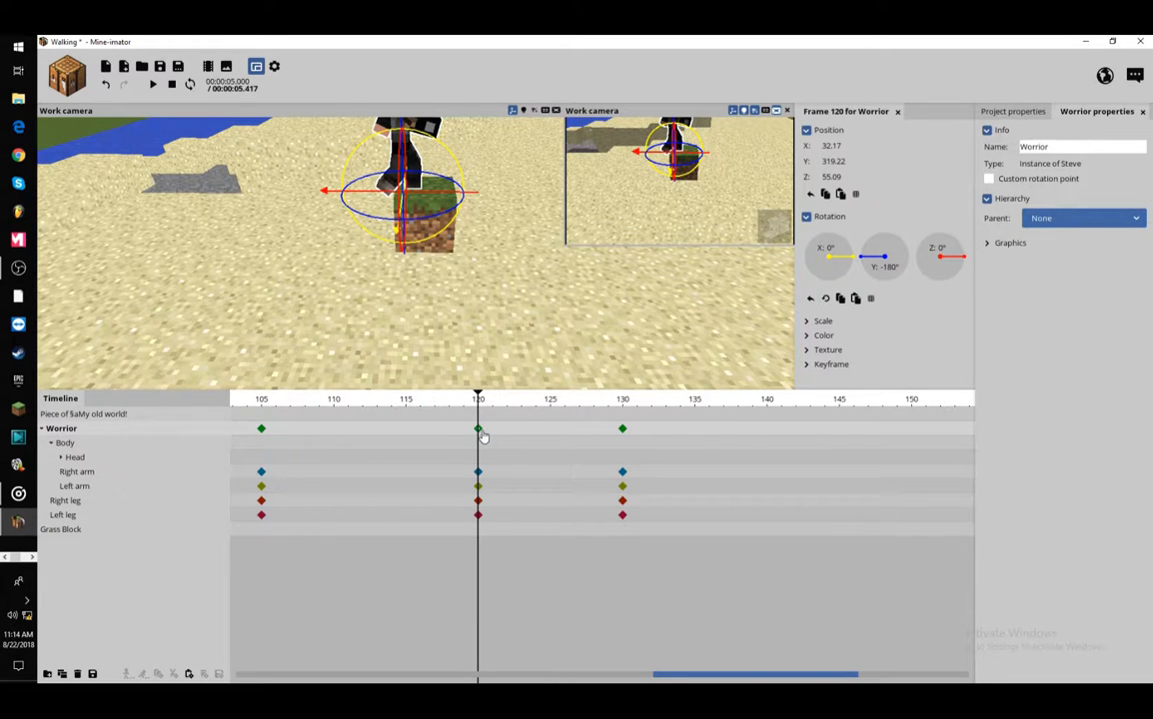
pyautogui.moveTo(497, 287)
pyautogui.mouseDown()
pyautogui.moveTo(496, 252)
pyautogui.moveTo(495, 264)
pyautogui.mouseUp()
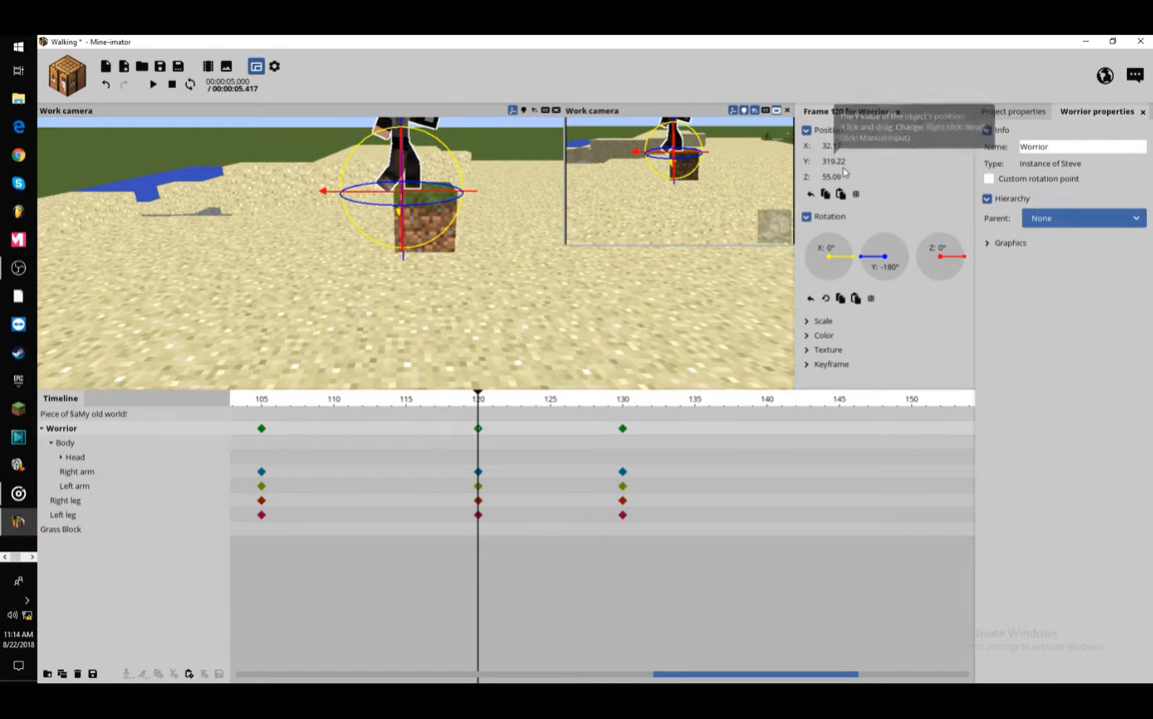
pyautogui.click(623, 402)
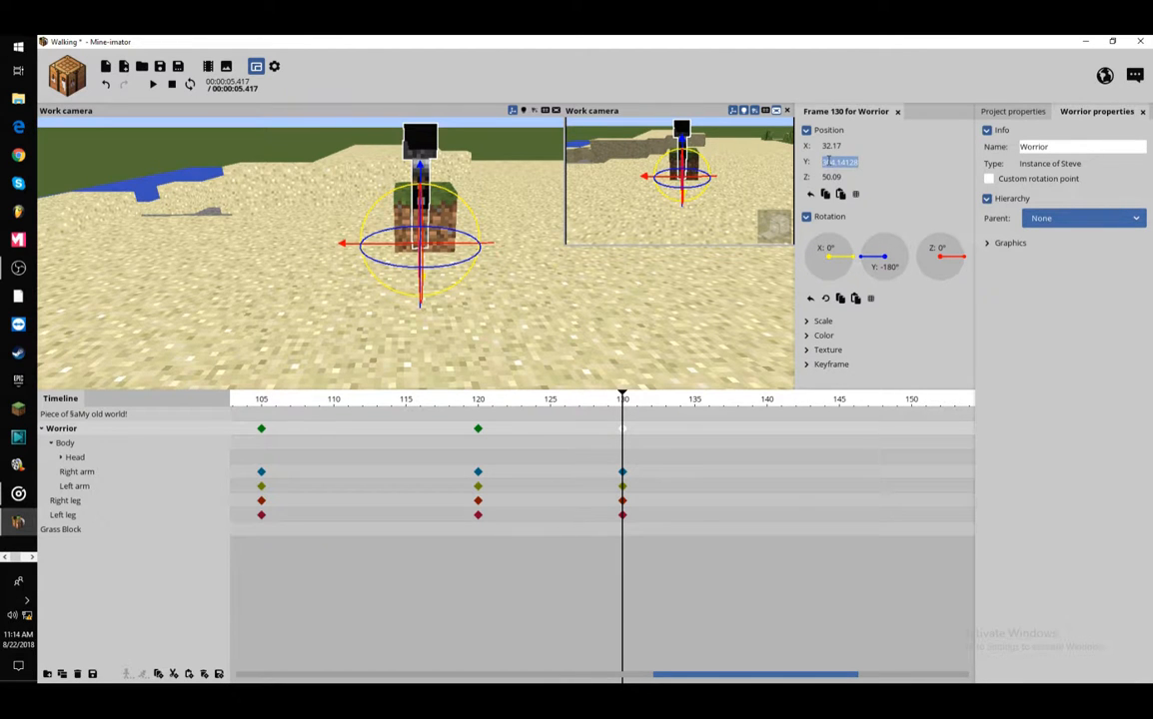
pyautogui.write('3')
pyautogui.write('3.22')
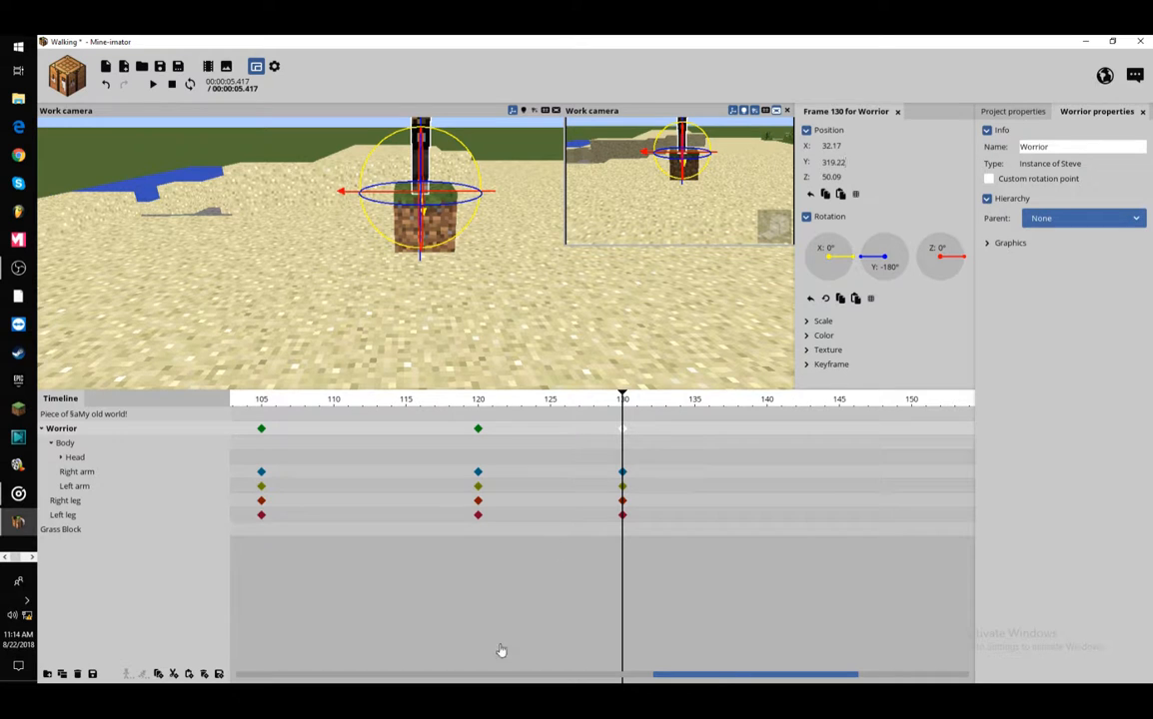
# Replay the walk from frame 97 to check the climb onto the Grass Block through frame 130
pyautogui.moveTo(710, 675); pyautogui.dragTo(754, 675)
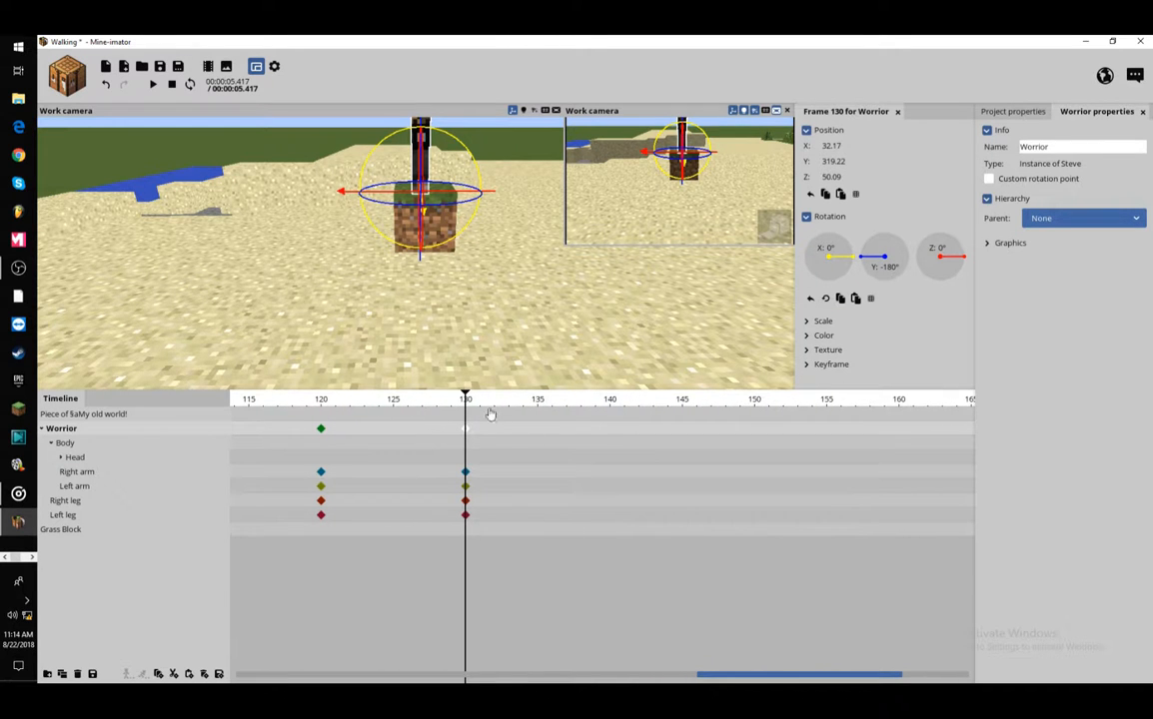
pyautogui.moveTo(489, 413); pyautogui.dragTo(250, 418)
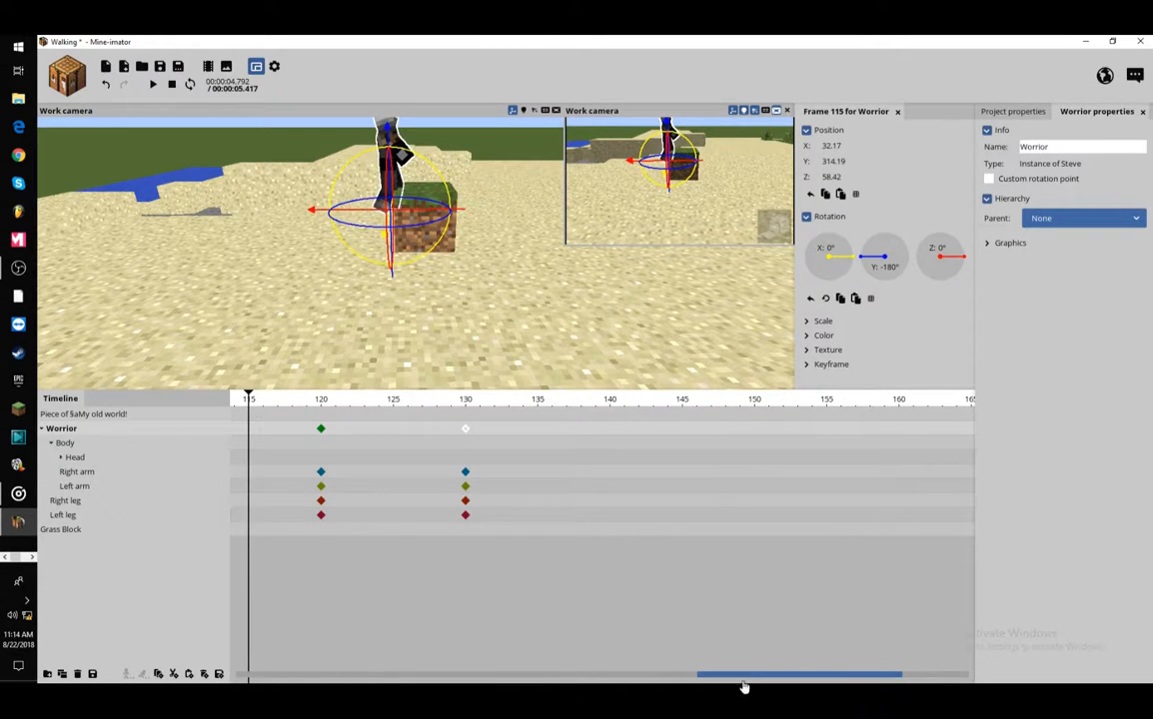
pyautogui.moveTo(739, 677); pyautogui.dragTo(692, 678)
pyautogui.moveTo(398, 409); pyautogui.dragTo(212, 483)
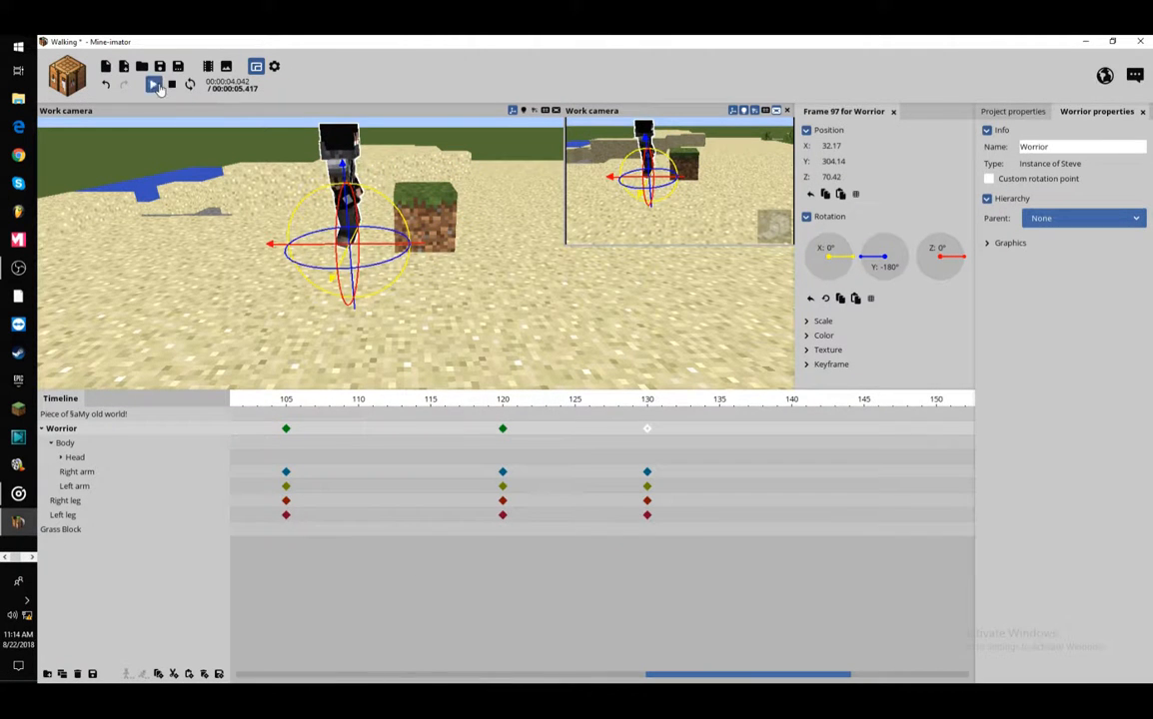
pyautogui.click(154, 84)
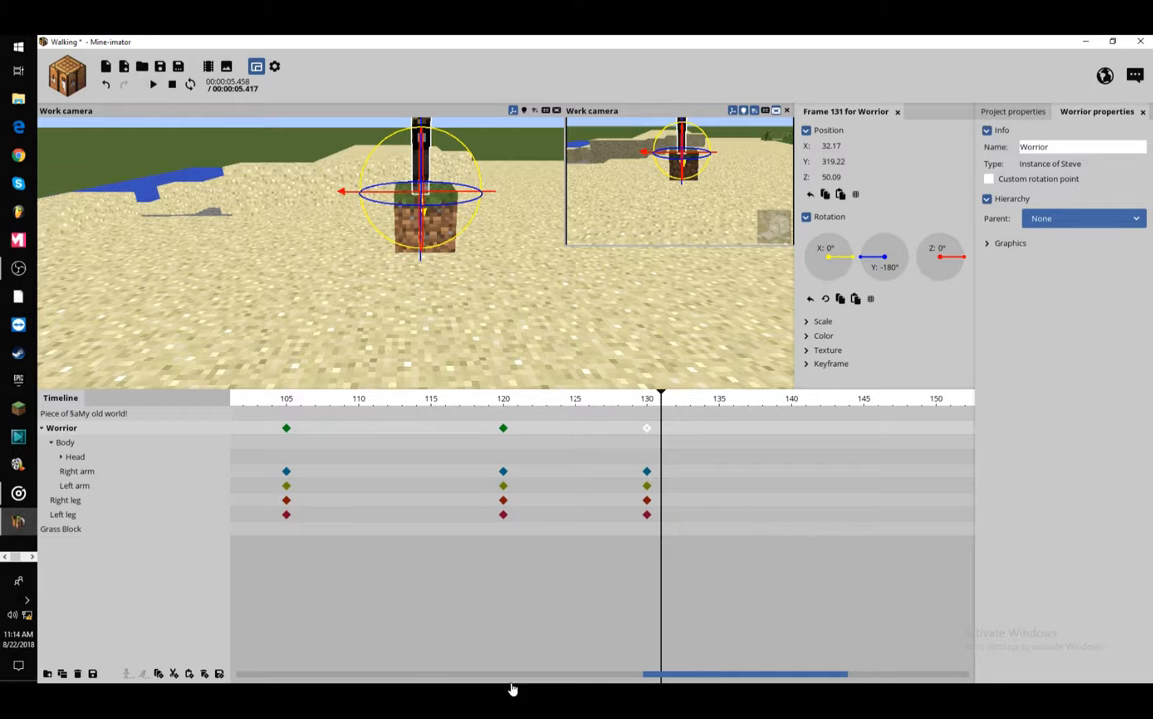
pyautogui.moveTo(715, 677); pyautogui.dragTo(677, 677)
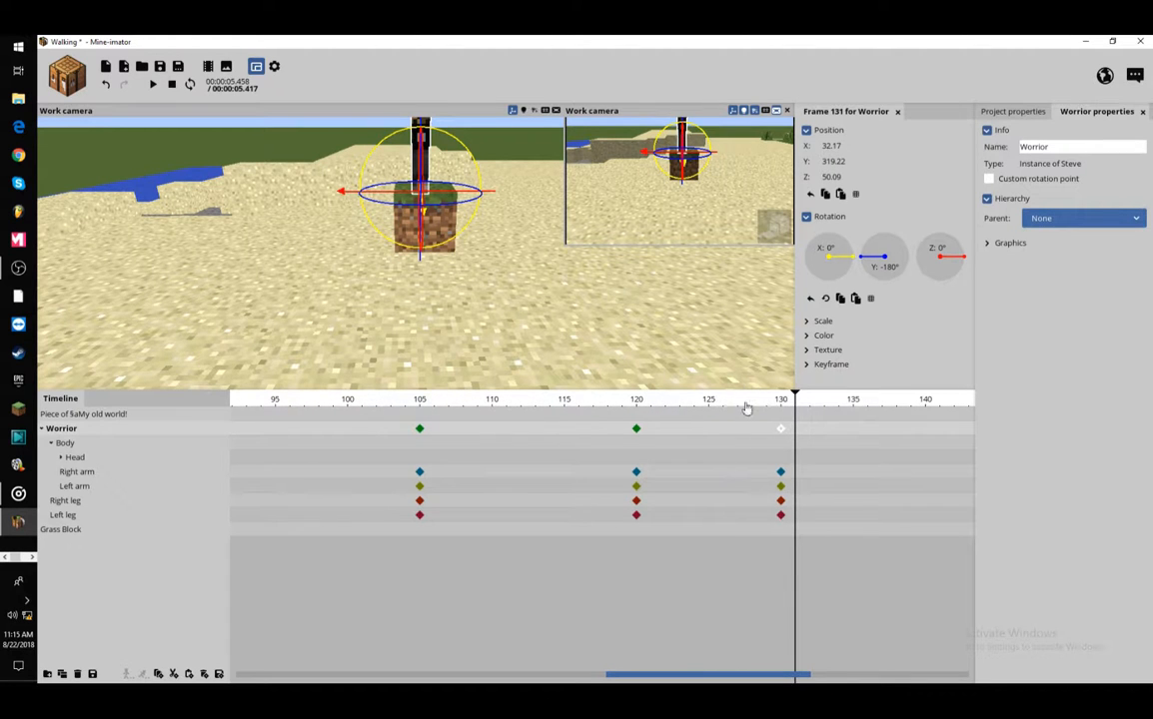
# Try a Worrior keyframe at frame 110, between the ones at 105 and 120, and replay the climb from frame 100
pyautogui.moveTo(746, 409); pyautogui.dragTo(424, 522)
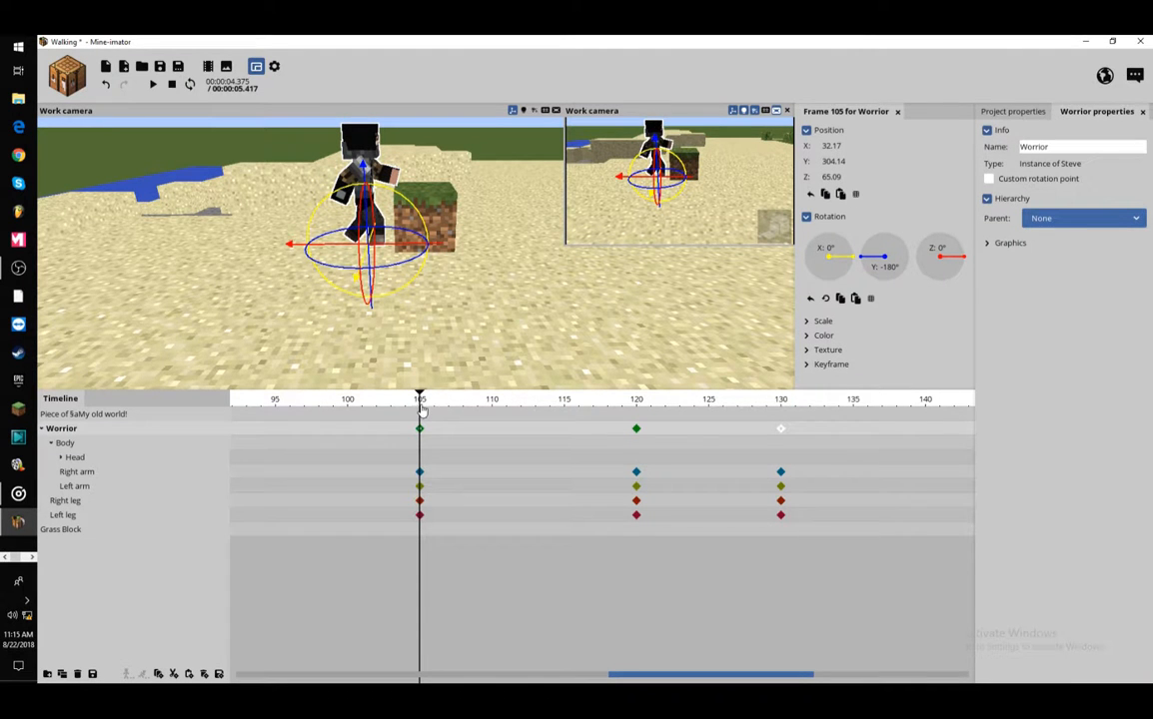
pyautogui.moveTo(484, 300); pyautogui.dragTo(493, 429)
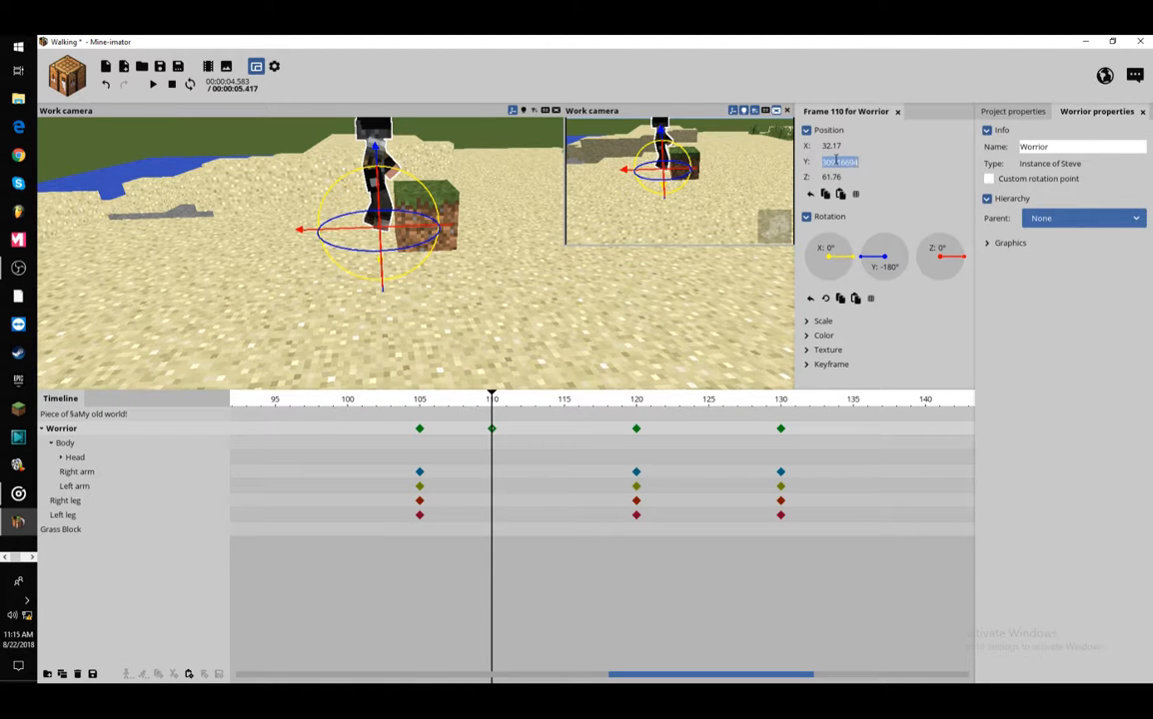
pyautogui.moveTo(495, 408); pyautogui.dragTo(348, 457)
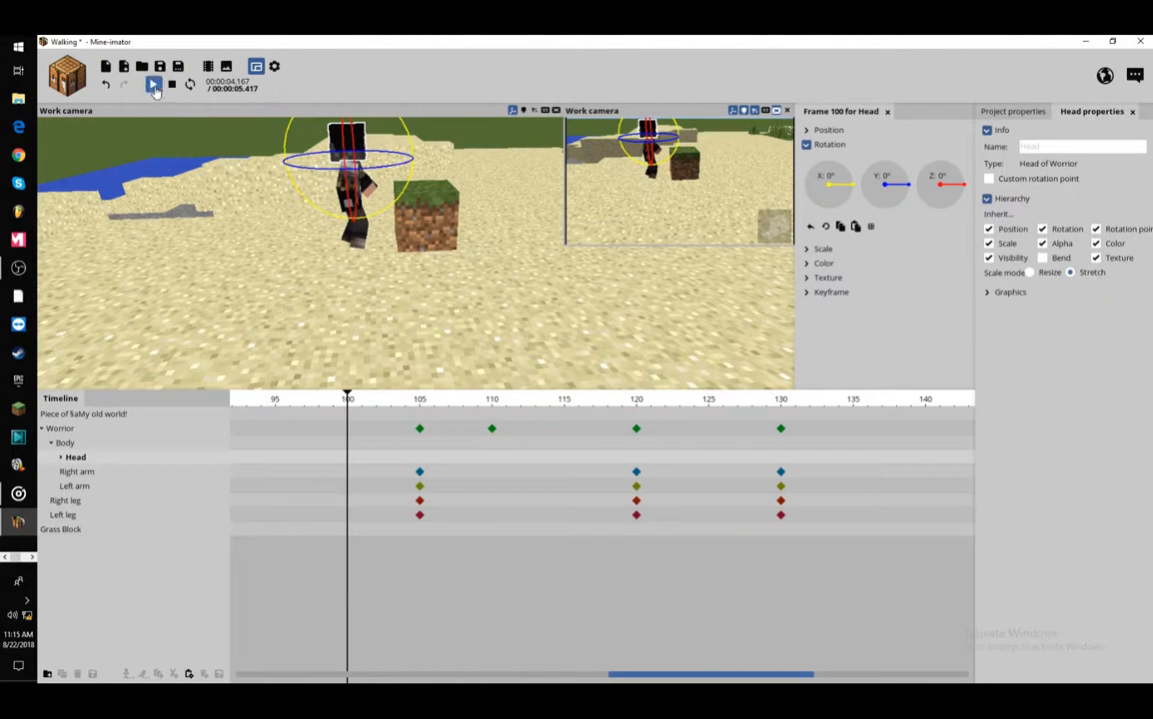
pyautogui.click(154, 86)
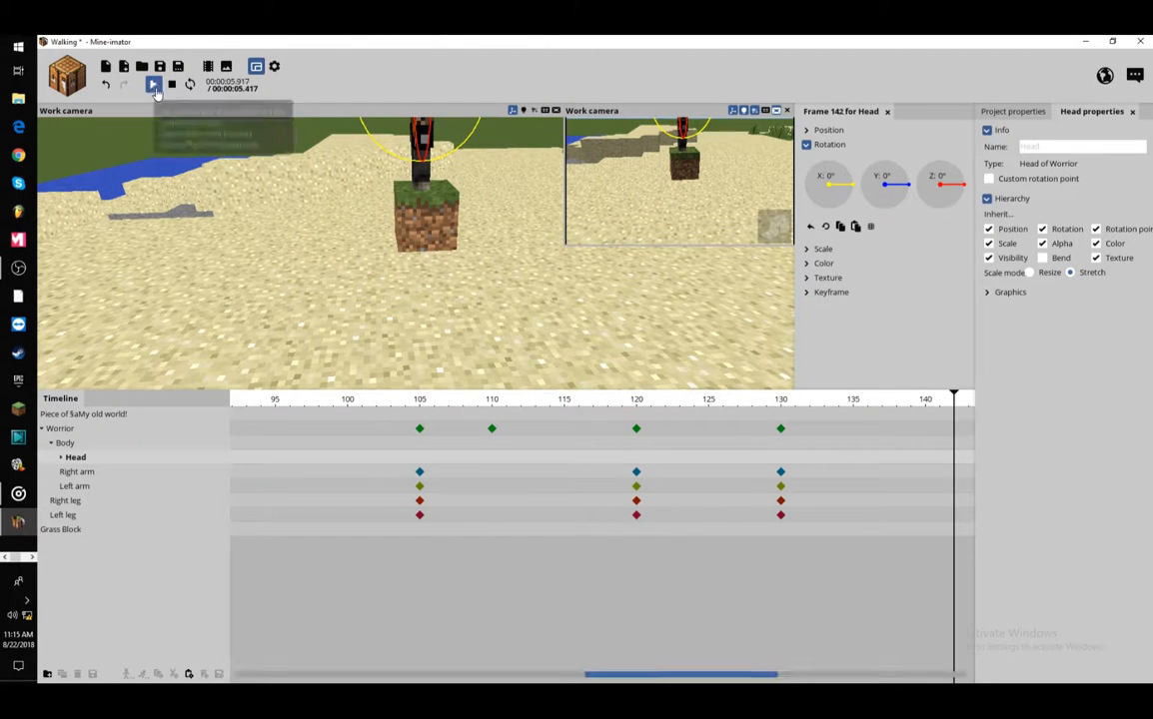
pyautogui.moveTo(457, 404); pyautogui.dragTo(493, 457)
pyautogui.moveTo(430, 256)
pyautogui.mouseDown()
pyautogui.moveTo(450, 298)
pyautogui.moveTo(431, 254)
pyautogui.mouseUp()
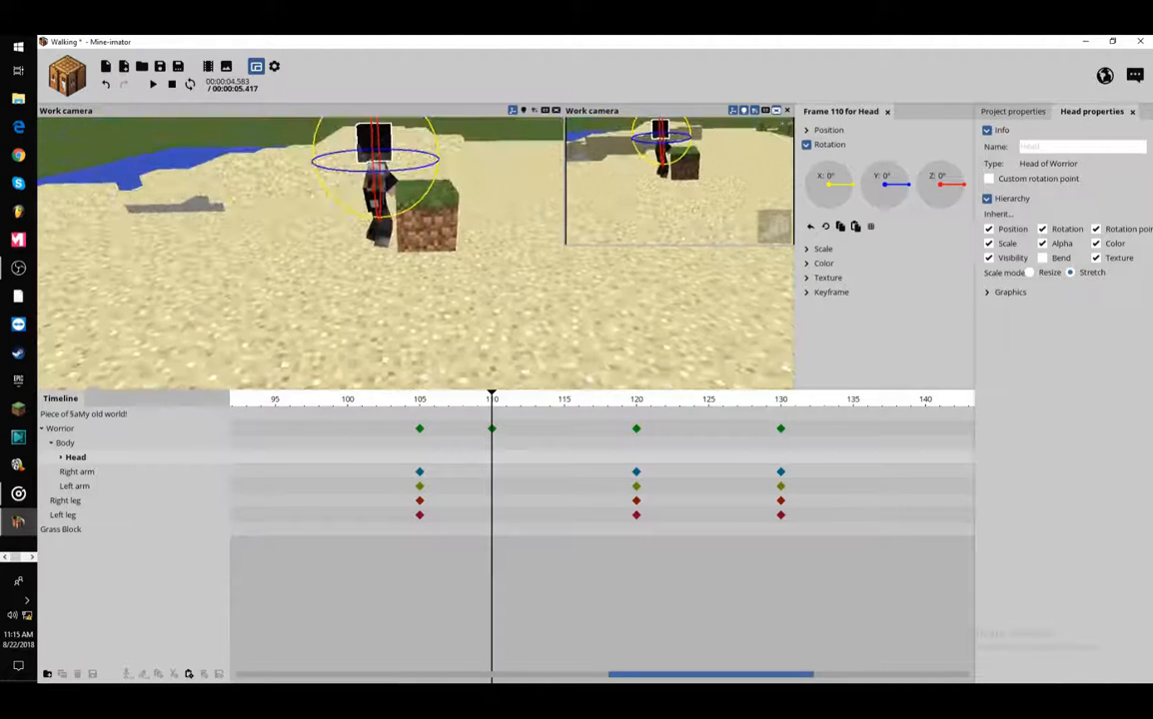
# Remove the Worrior's keyframe at frame 110 and examine the climb around frame 115 from a lower angle
pyautogui.moveTo(501, 410); pyautogui.dragTo(632, 441)
pyautogui.moveTo(498, 453)
pyautogui.mouseDown()
pyautogui.moveTo(422, 454)
pyautogui.moveTo(489, 465)
pyautogui.mouseUp()
pyautogui.moveTo(447, 418); pyautogui.dragTo(565, 431)
pyautogui.moveTo(550, 300); pyautogui.dragTo(589, 257, button='right')
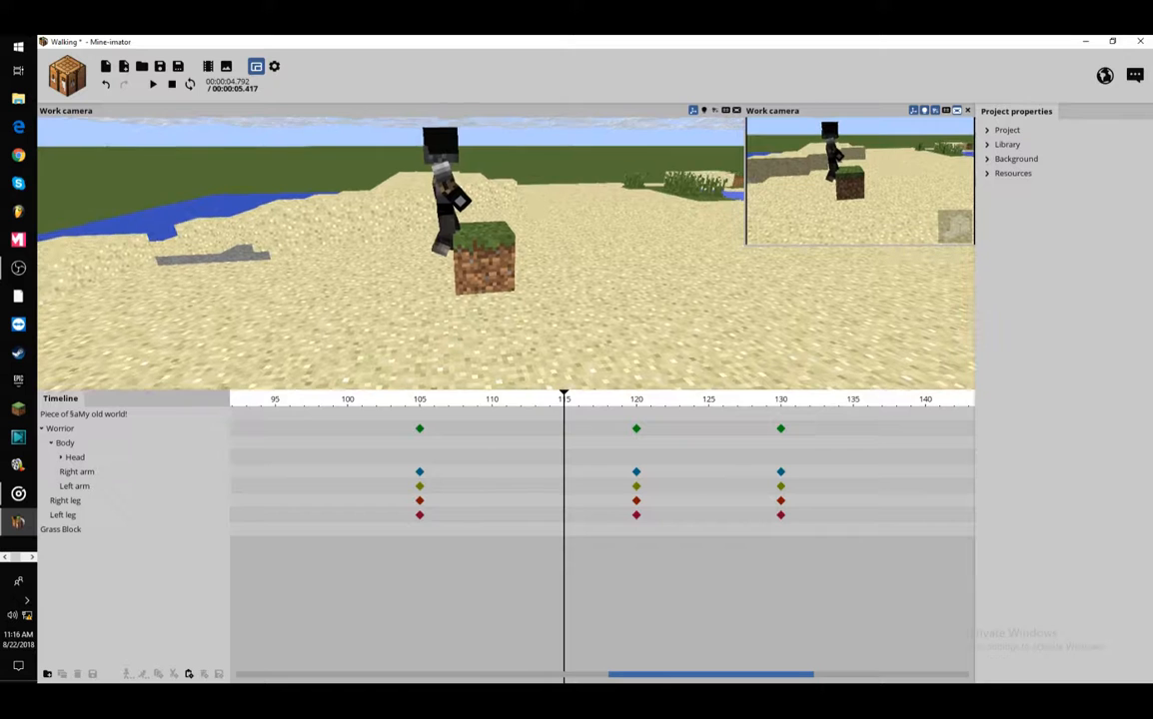
# Add a Worrior keyframe at frame 111 and raise the figure there to about Y 313.60
pyautogui.moveTo(564, 418); pyautogui.dragTo(507, 444)
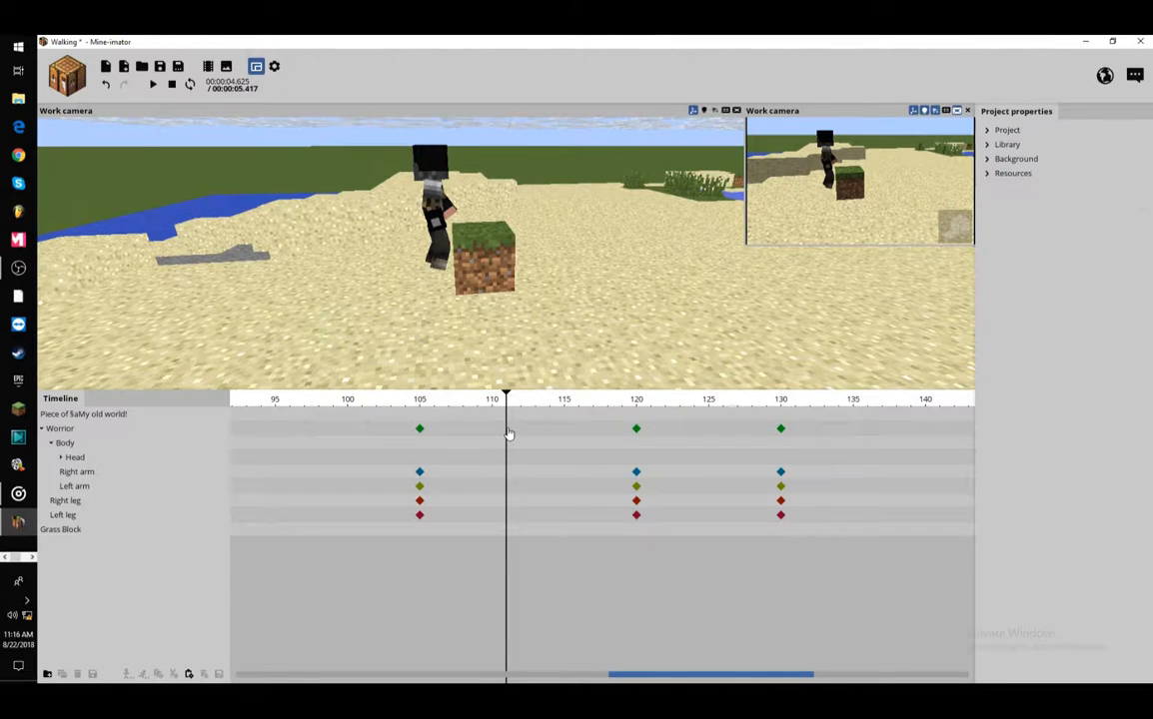
pyautogui.click(508, 434)
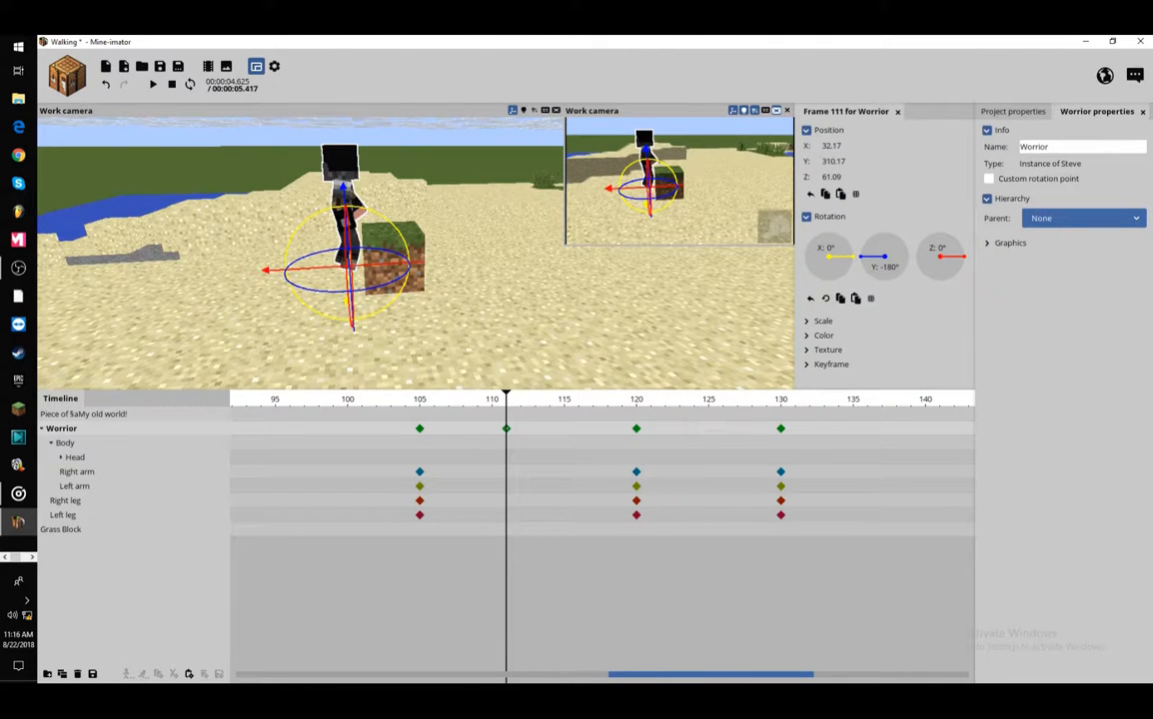
pyautogui.moveTo(504, 326); pyautogui.dragTo(530, 327)
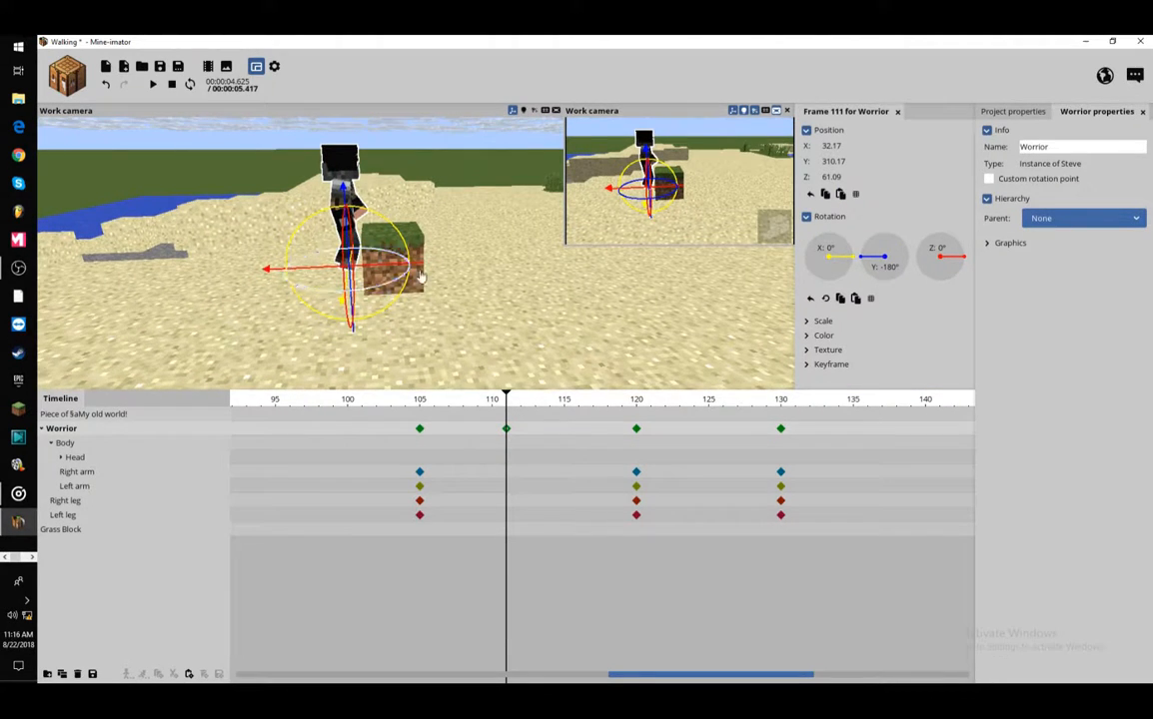
pyautogui.moveTo(447, 281); pyautogui.dragTo(420, 281)
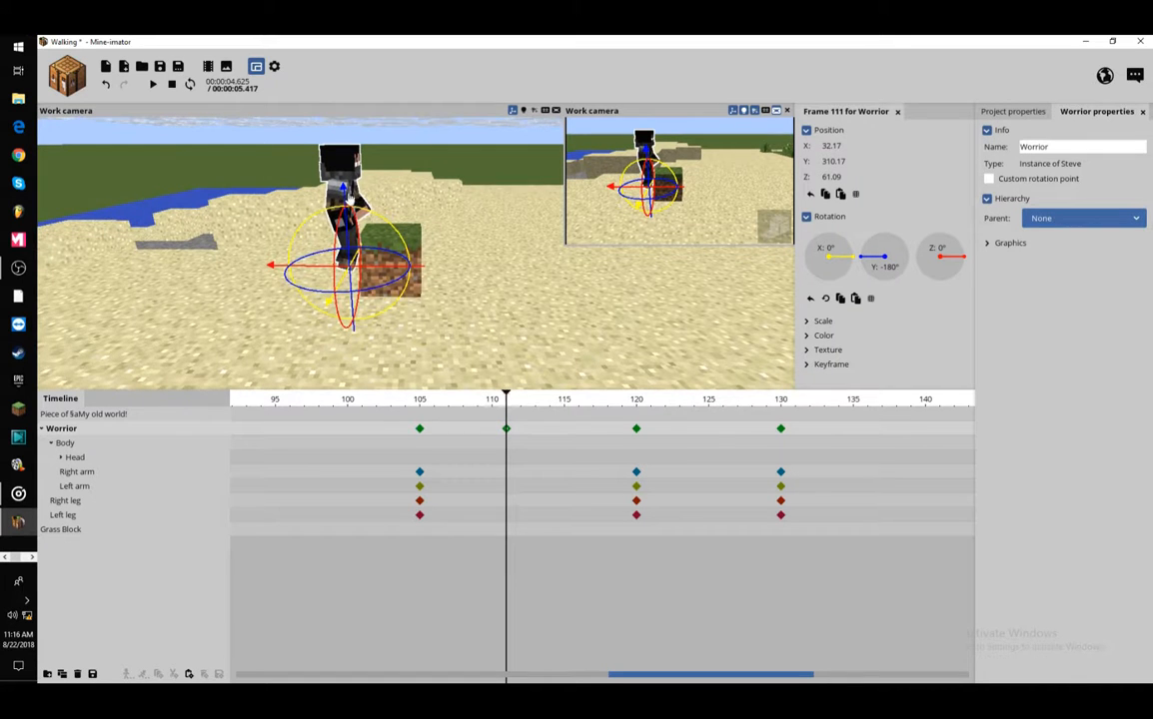
pyautogui.moveTo(349, 198); pyautogui.dragTo(350, 185)
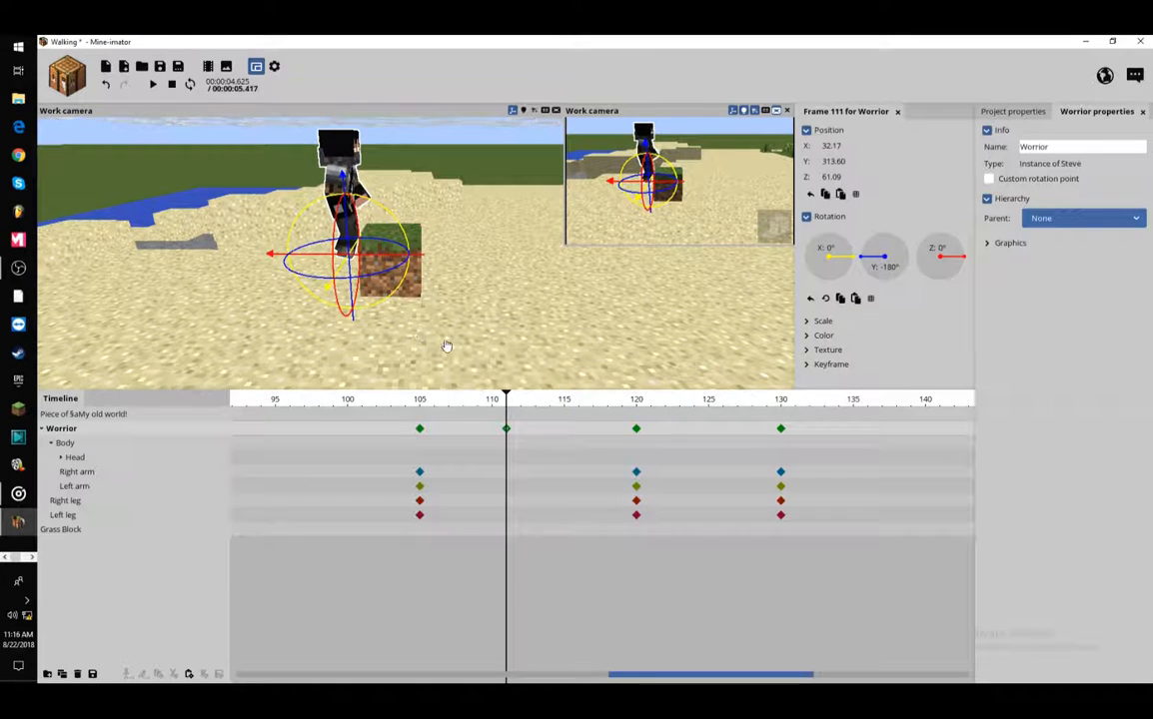
# Add a Worrior keyframe at frame 113 and raise the figure there to about Y 317.91
pyautogui.moveTo(447, 346); pyautogui.dragTo(462, 359)
pyautogui.moveTo(507, 404); pyautogui.dragTo(537, 416)
pyautogui.moveTo(551, 333)
pyautogui.mouseDown()
pyautogui.moveTo(565, 320)
pyautogui.moveTo(551, 334)
pyautogui.mouseUp()
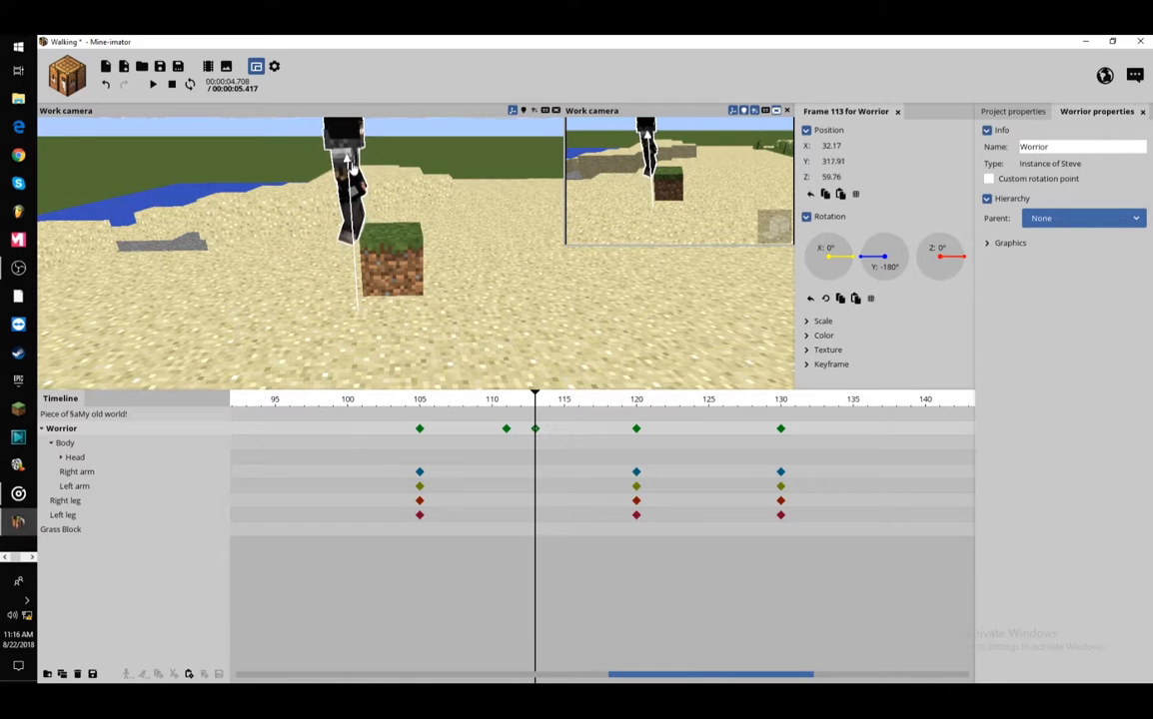
# Replay the climb from frame 98 with the Worrior deselected to check the motion onto the Grass Block
pyautogui.moveTo(536, 407); pyautogui.dragTo(318, 431)
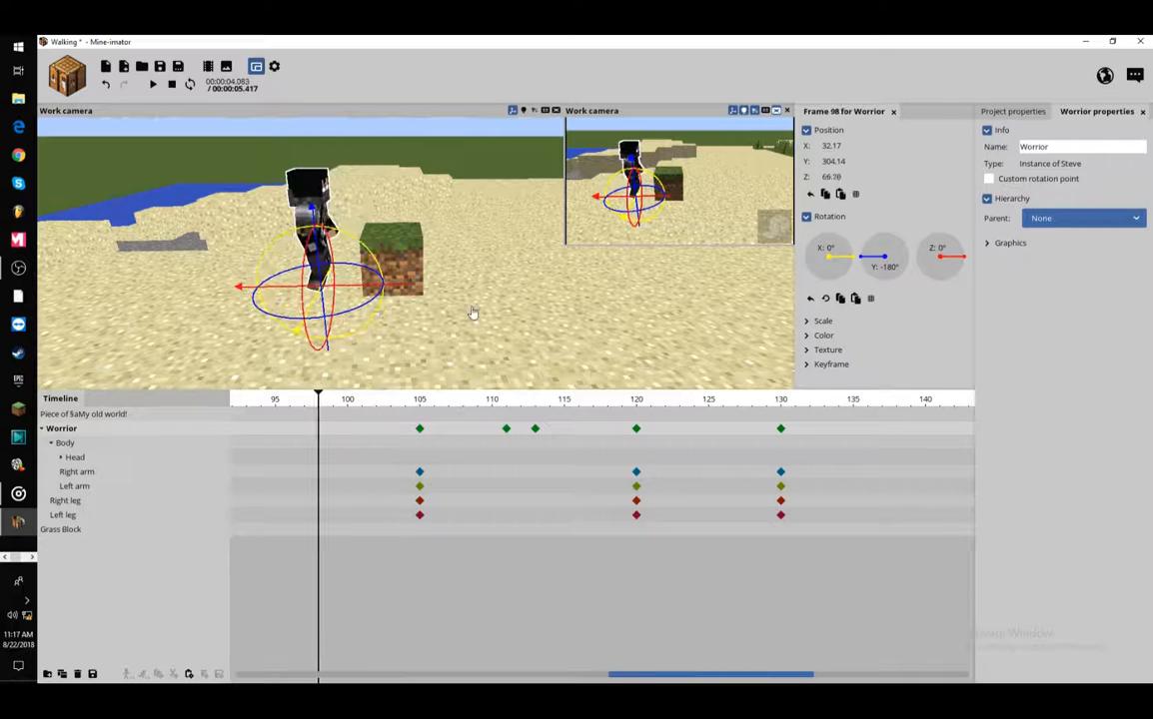
pyautogui.click(469, 308)
pyautogui.click(150, 83)
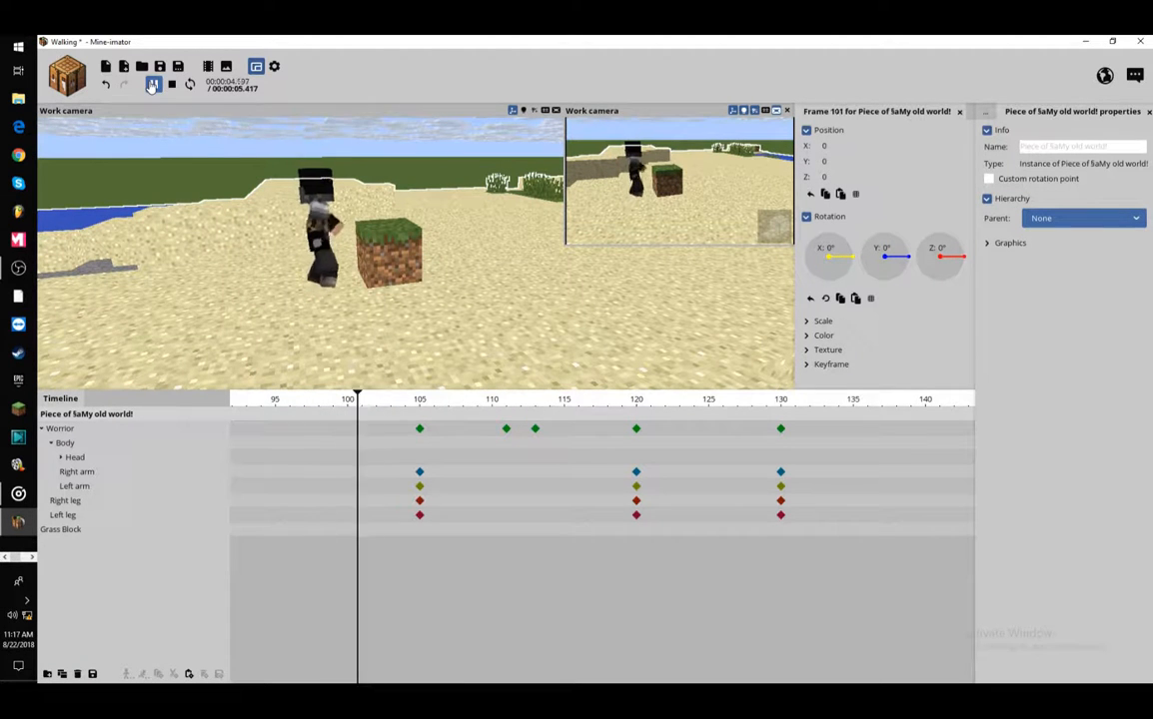
pyautogui.moveTo(436, 303); pyautogui.dragTo(379, 297)
# Play the whole animation from frame 0 and save the Walking project
pyautogui.moveTo(571, 409); pyautogui.dragTo(268, 401)
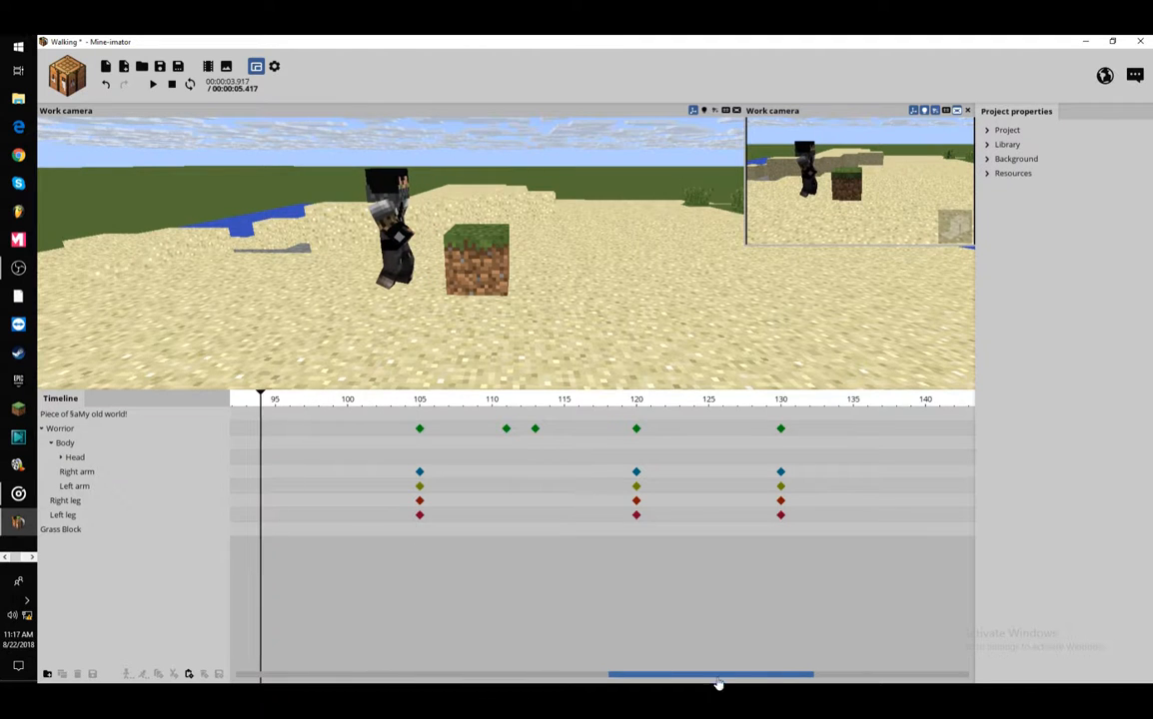
pyautogui.moveTo(718, 675); pyautogui.dragTo(340, 668)
pyautogui.click(272, 398)
pyautogui.moveTo(203, 401); pyautogui.dragTo(190, 395)
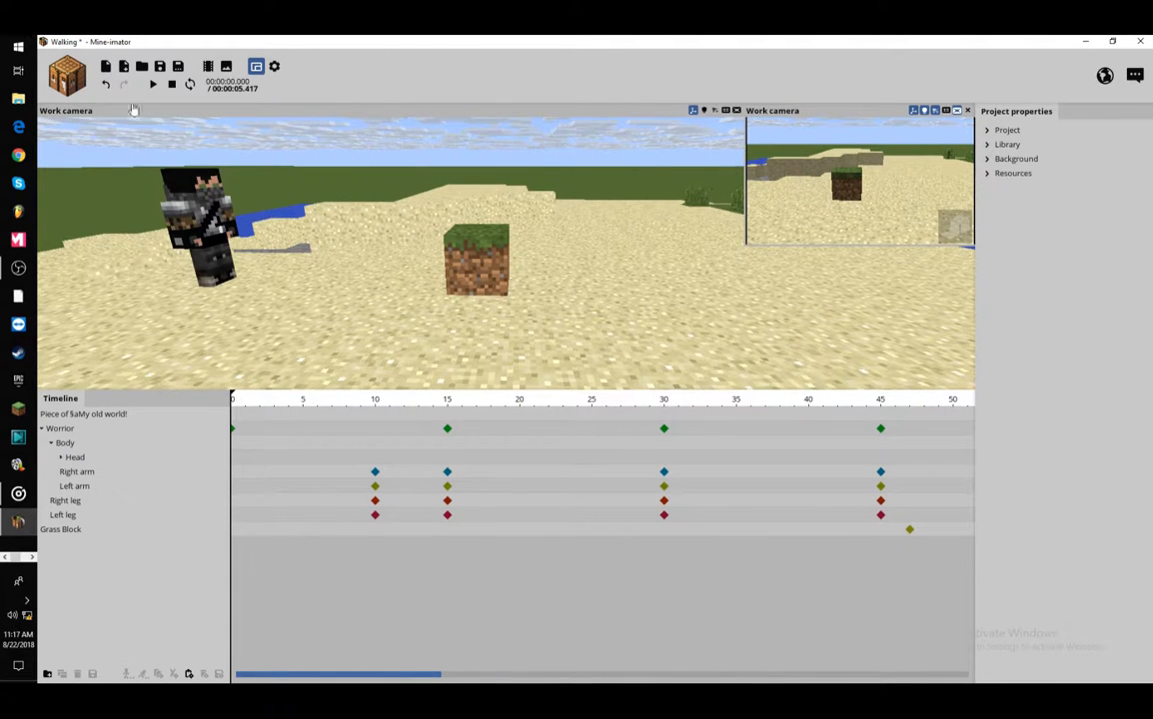
pyautogui.click(151, 86)
pyautogui.click(160, 66)
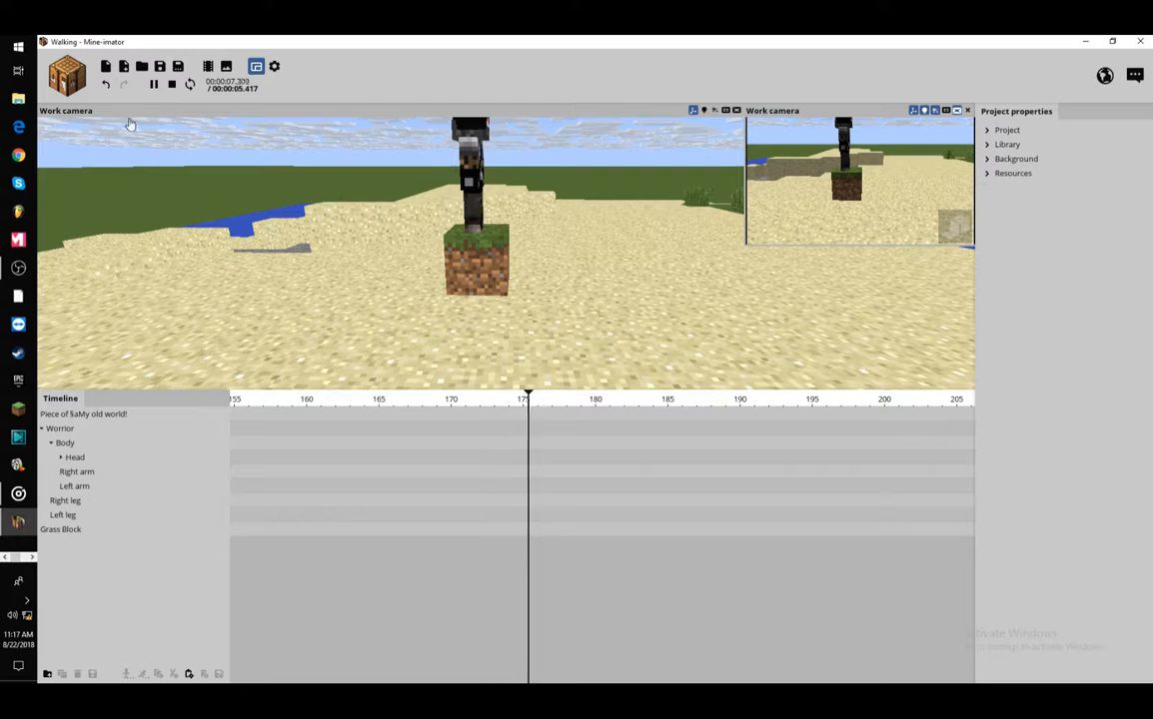
pyautogui.click(171, 86)
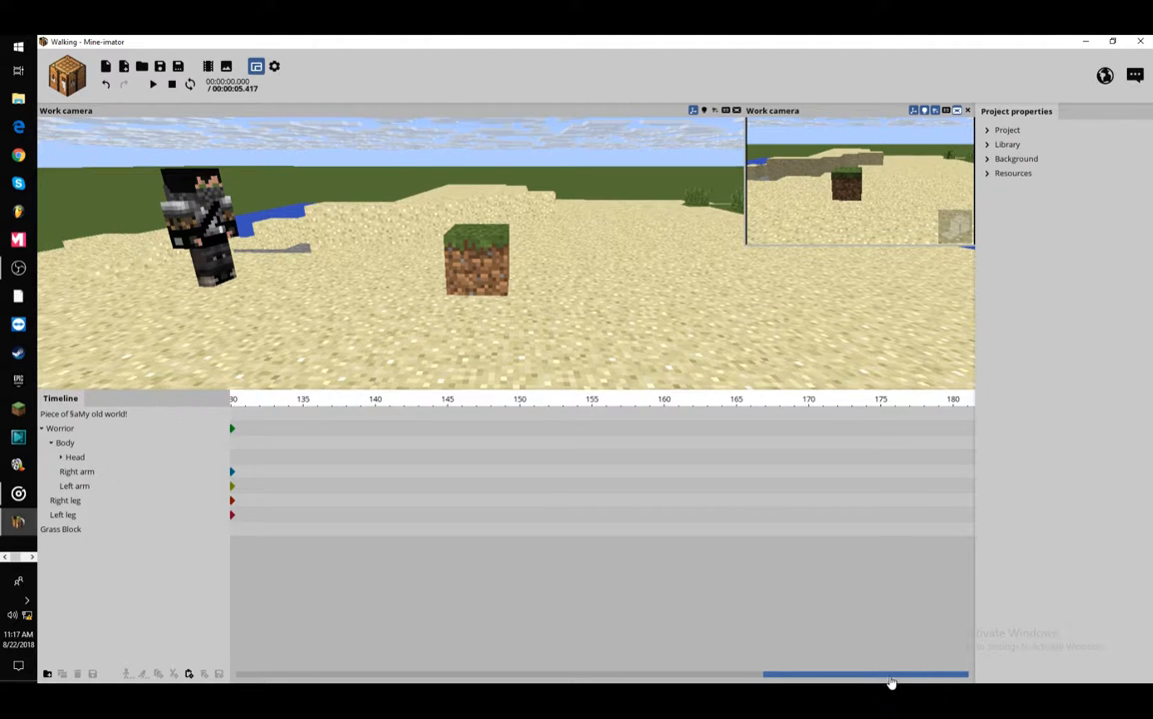
# Replay the saved walk from frame 0 to frame 126 and return the marker to frame 0
pyautogui.moveTo(872, 679); pyautogui.dragTo(345, 678)
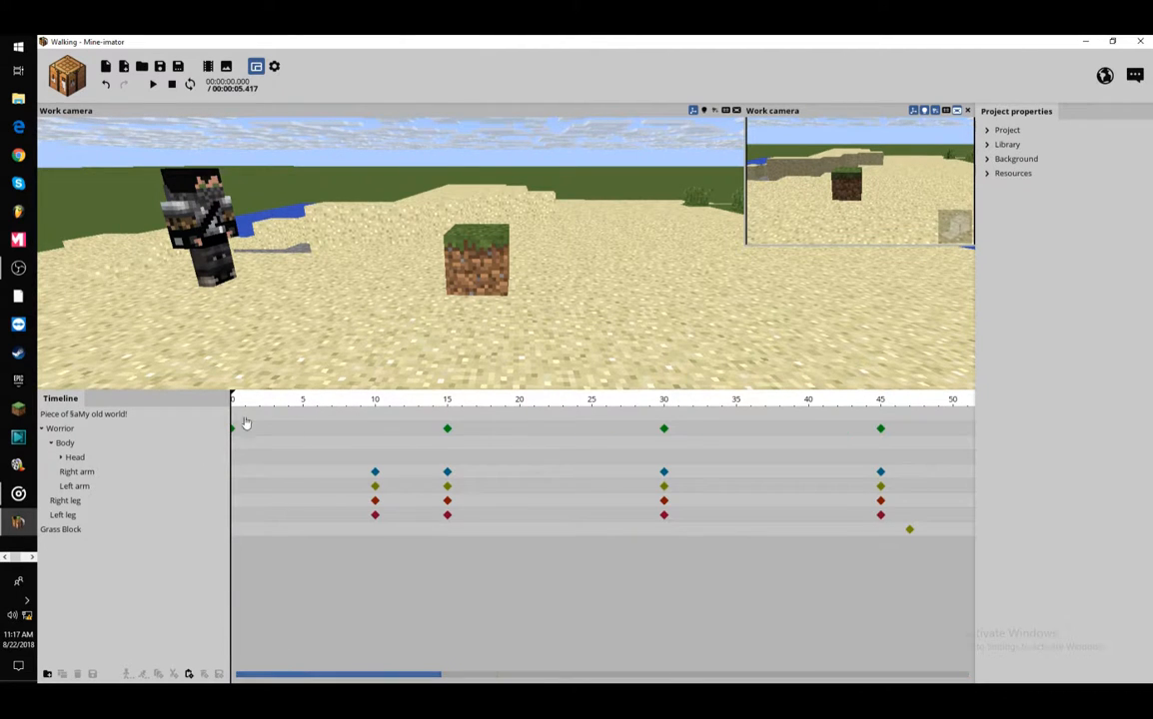
pyautogui.moveTo(242, 402); pyautogui.dragTo(210, 455)
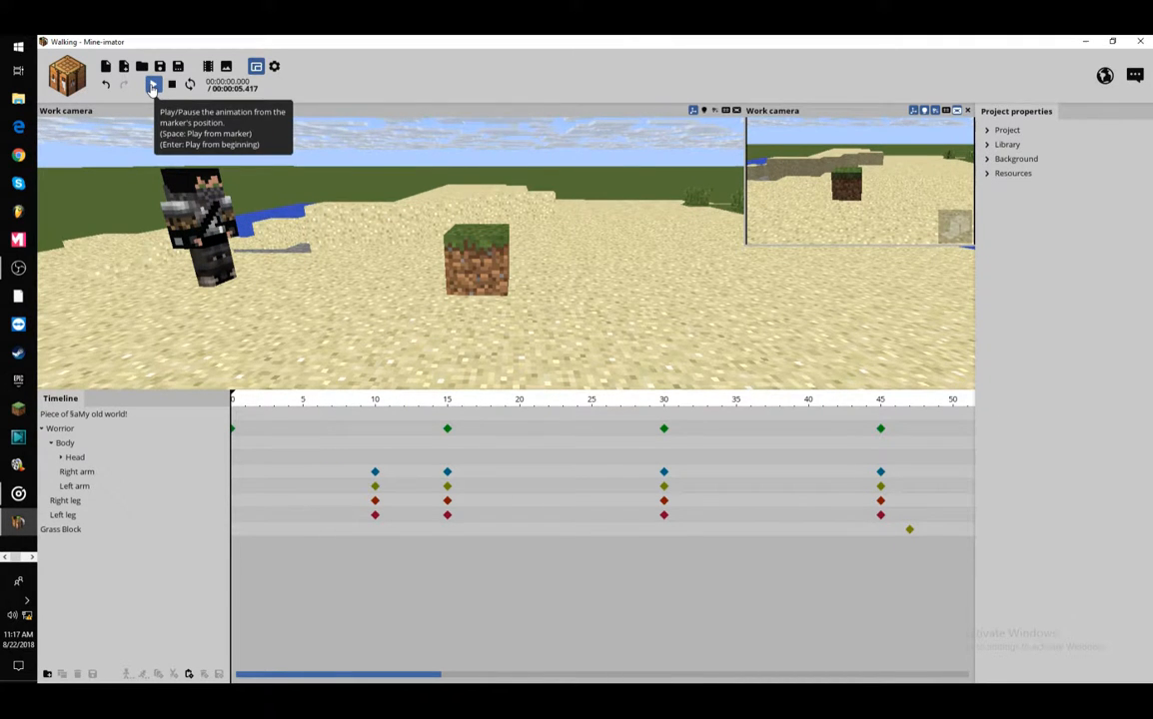
pyautogui.click(153, 87)
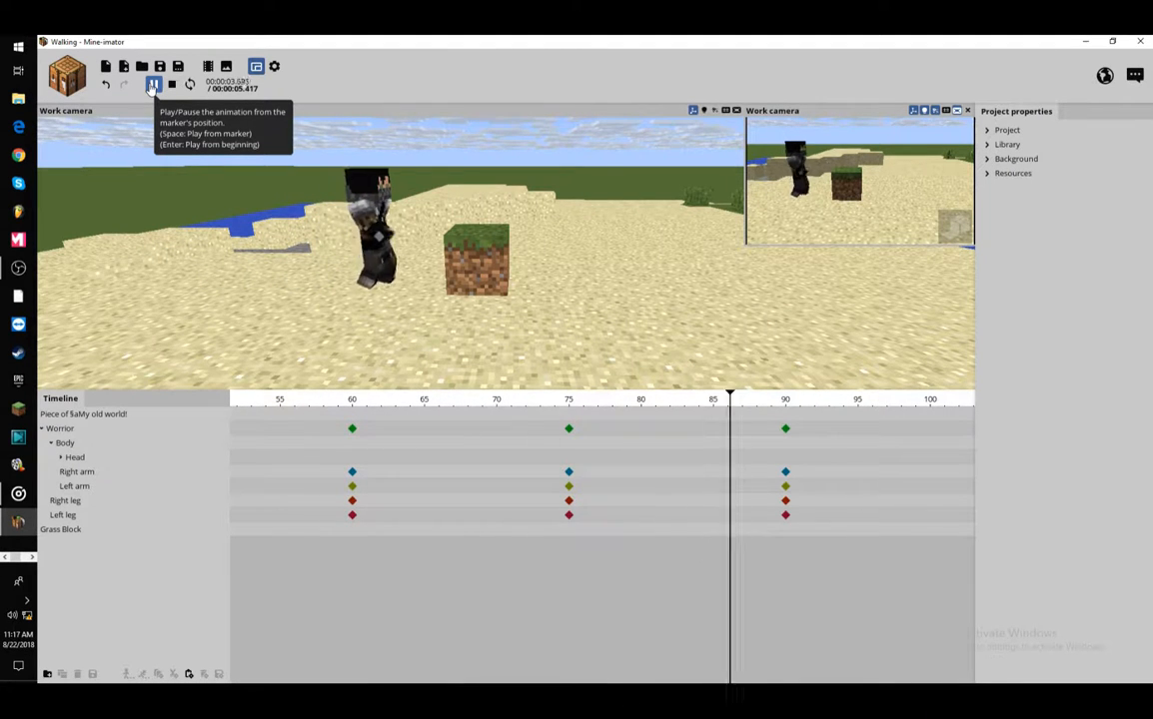
pyautogui.click(153, 87)
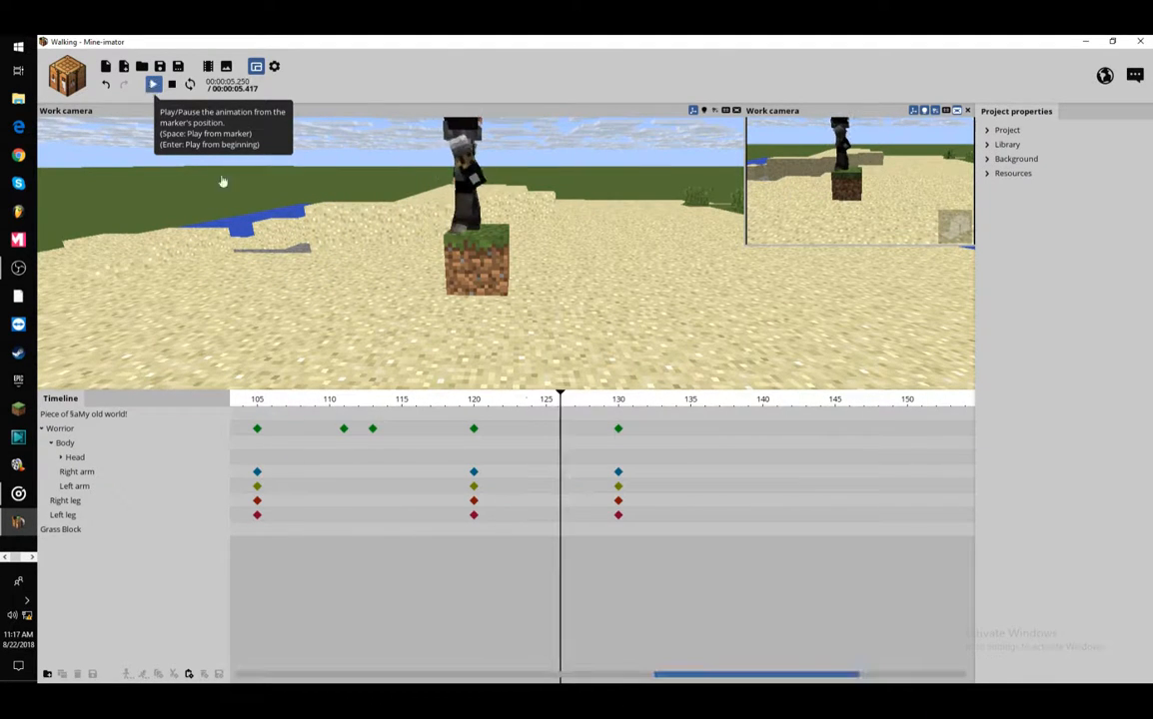
pyautogui.moveTo(735, 677); pyautogui.dragTo(304, 668)
pyautogui.moveTo(244, 399); pyautogui.dragTo(178, 486)
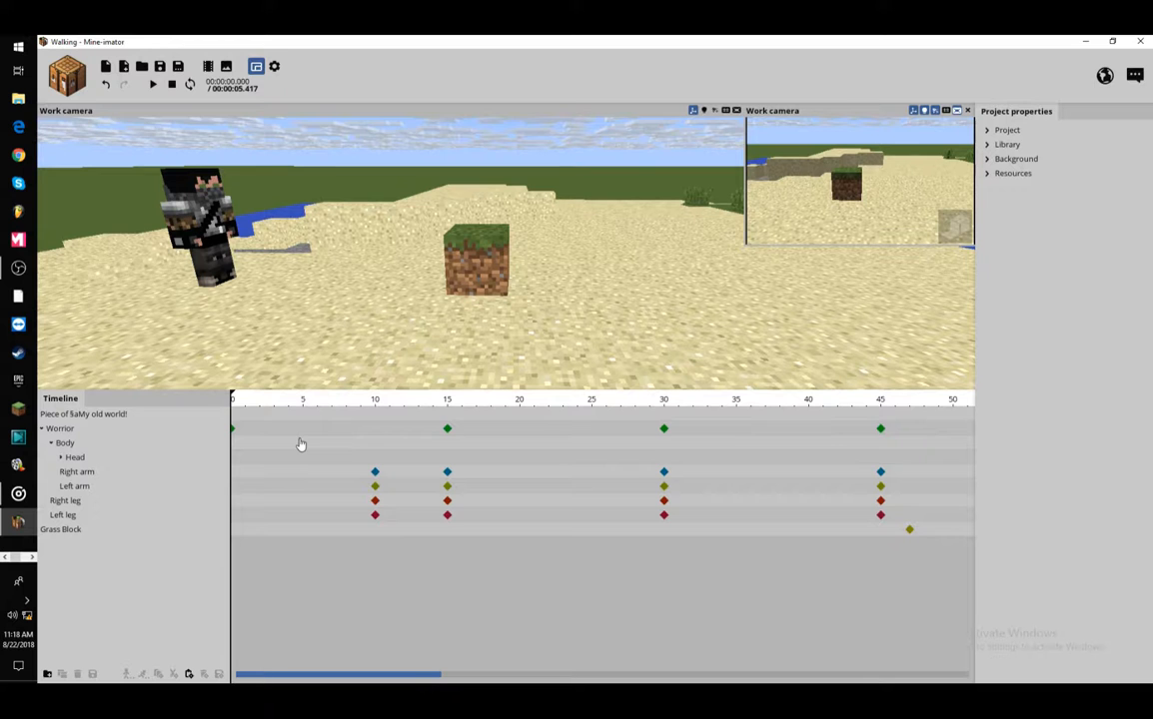
# Examine the Worrior up close at frame 0 and look over the island and Grass Block from above
pyautogui.moveTo(581, 288); pyautogui.dragTo(598, 270)
pyautogui.moveTo(598, 271); pyautogui.dragTo(597, 271, button='right')
pyautogui.press('w')
pyautogui.scroll(4, 597, 271)
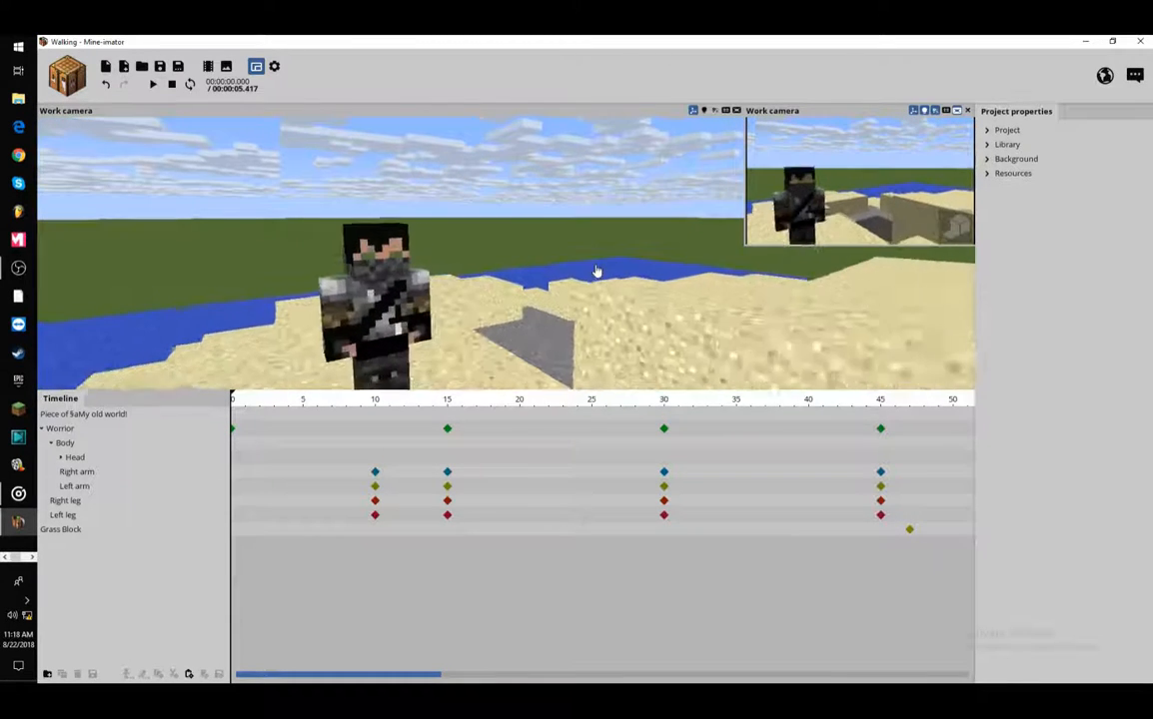
pyautogui.moveTo(598, 271); pyautogui.dragTo(638, 268)
pyautogui.scroll(2, 639, 266)
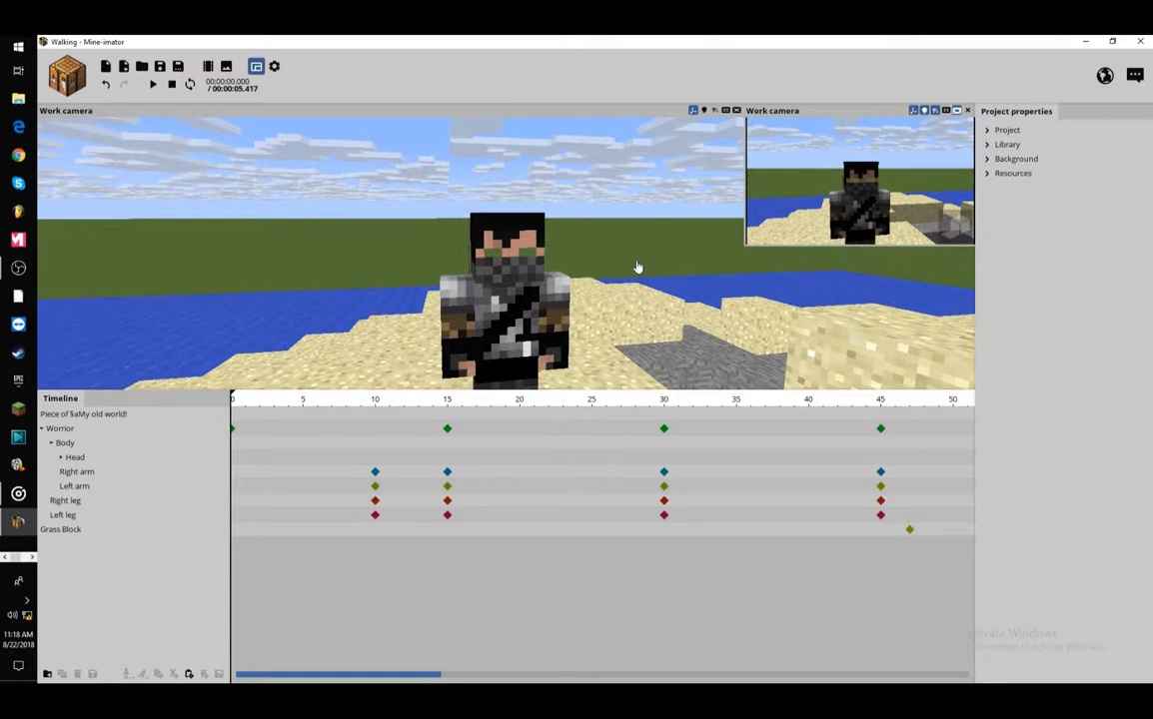
pyautogui.moveTo(577, 255); pyautogui.dragTo(576, 256, button='right')
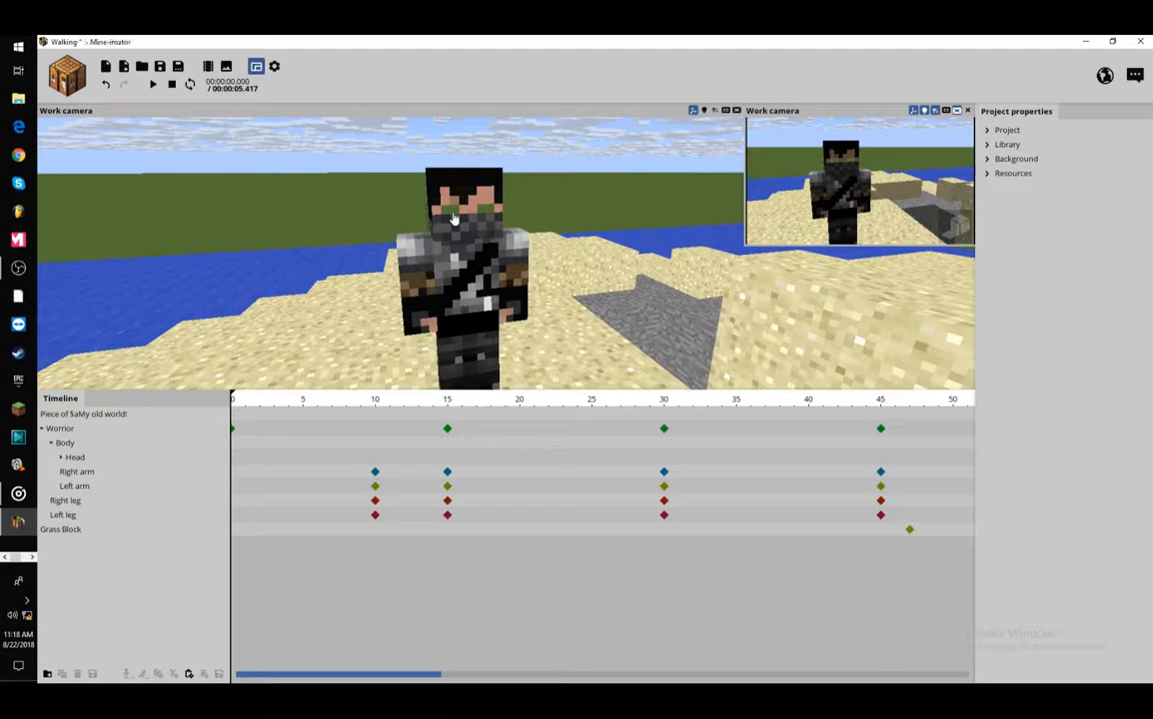
pyautogui.scroll(-5, 344, 281)
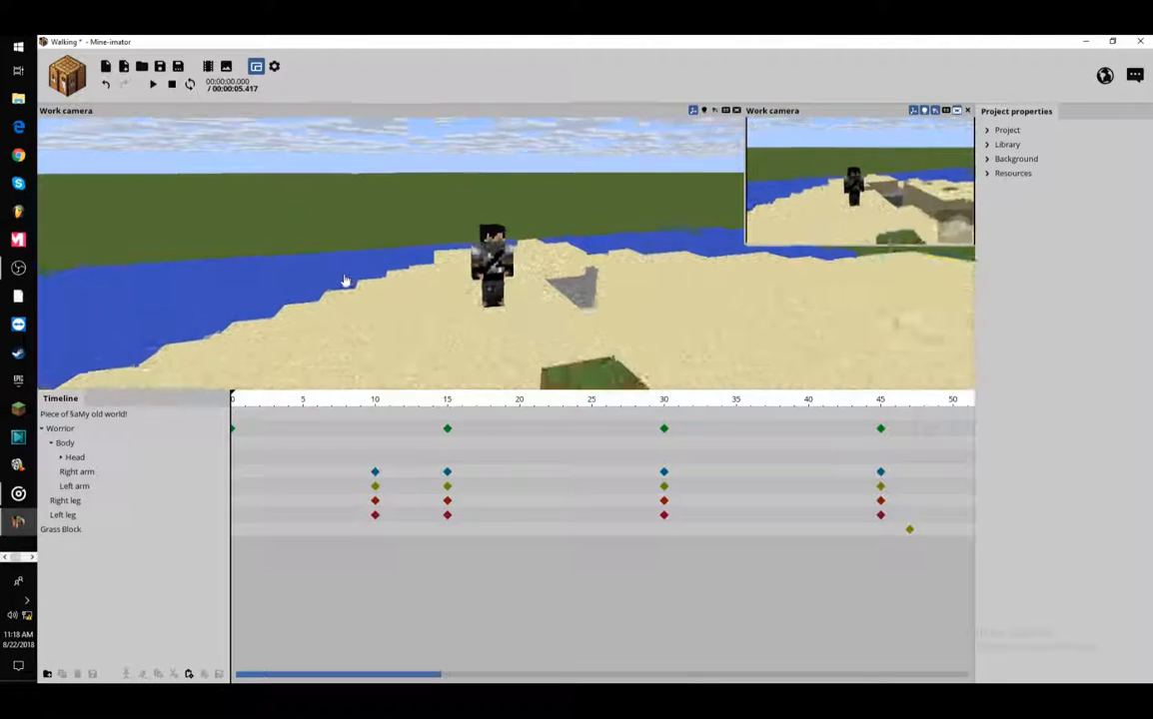
pyautogui.scroll(-4, 345, 282)
pyautogui.moveTo(347, 283); pyautogui.dragTo(446, 298)
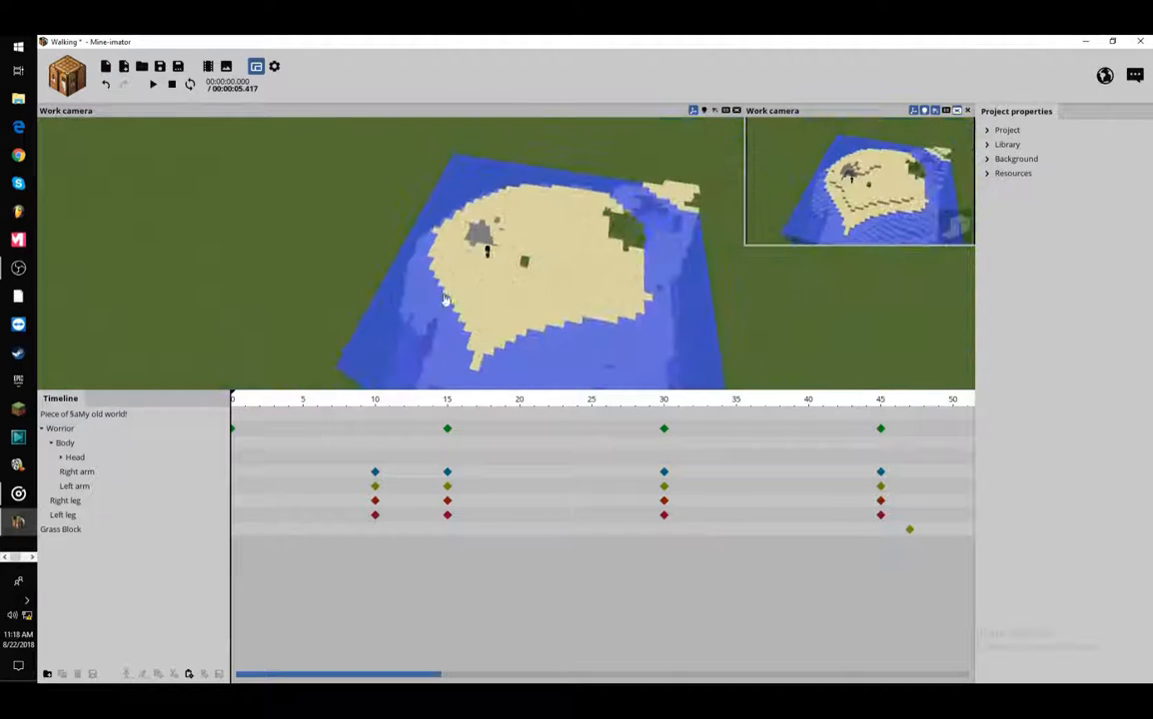
pyautogui.scroll(5, 474, 299)
pyautogui.moveTo(476, 298)
pyautogui.mouseDown(button='right')
pyautogui.moveTo(509, 278)
pyautogui.moveTo(585, 284)
pyautogui.moveTo(477, 298)
pyautogui.mouseUp(button='right')
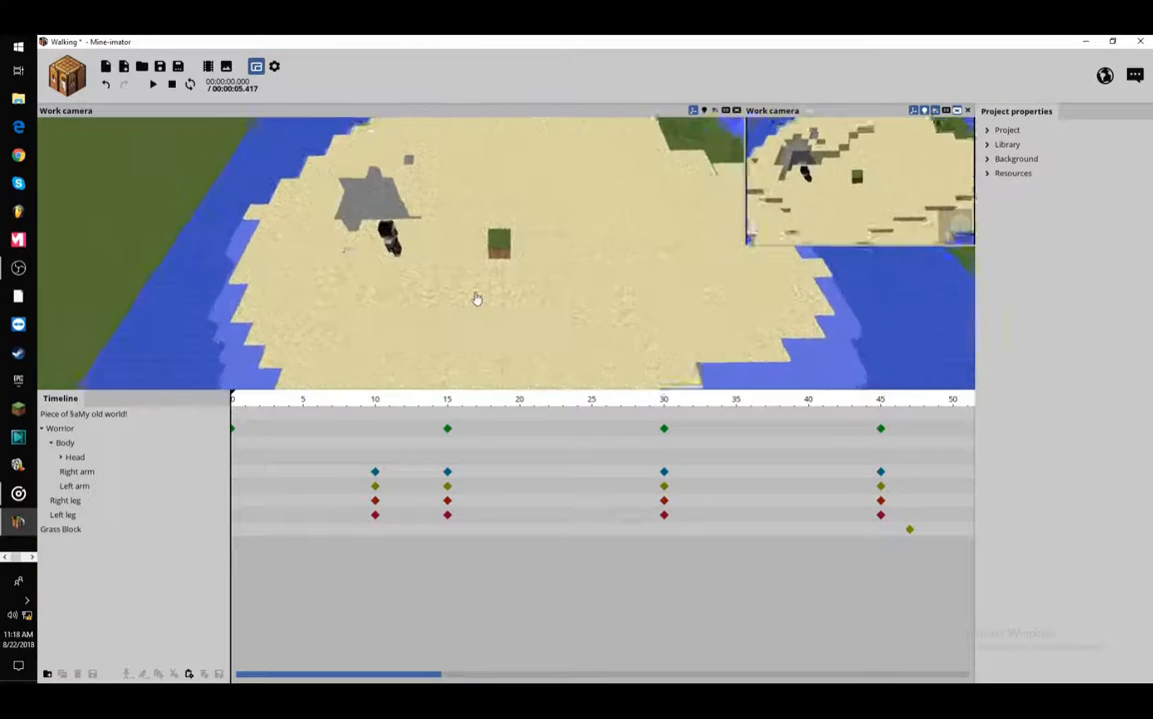
pyautogui.scroll(5, 476, 299)
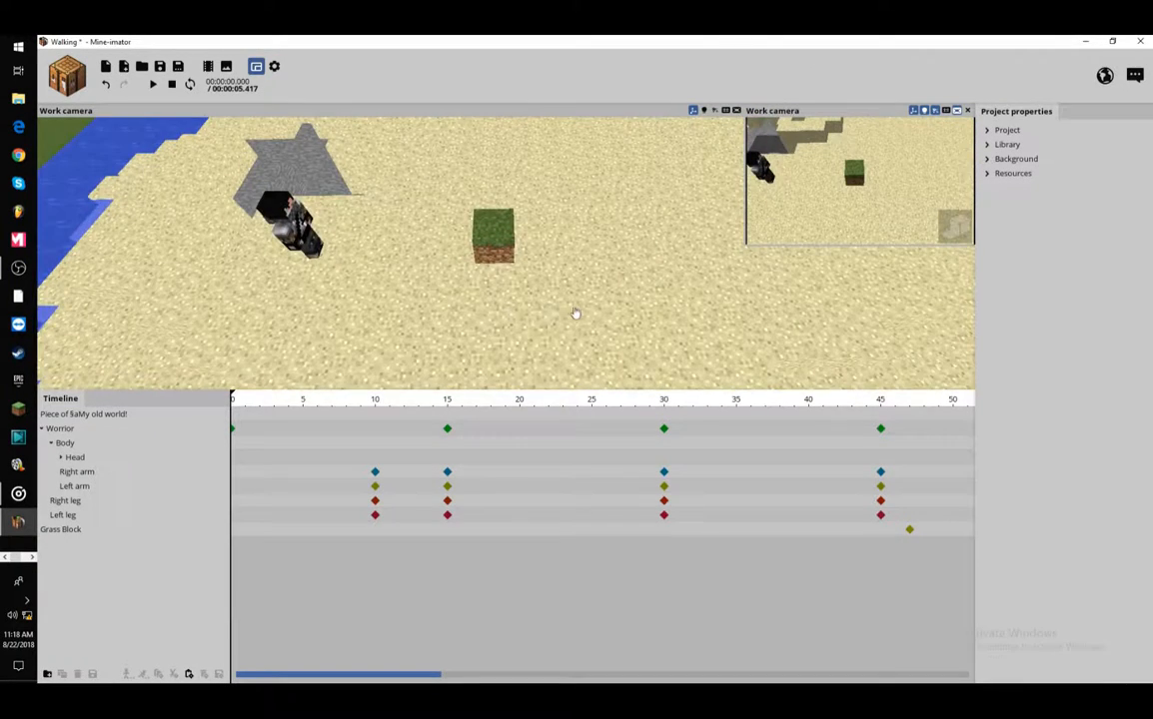
pyautogui.moveTo(587, 316)
pyautogui.mouseDown()
pyautogui.moveTo(654, 308)
pyautogui.moveTo(588, 312)
pyautogui.mouseUp()
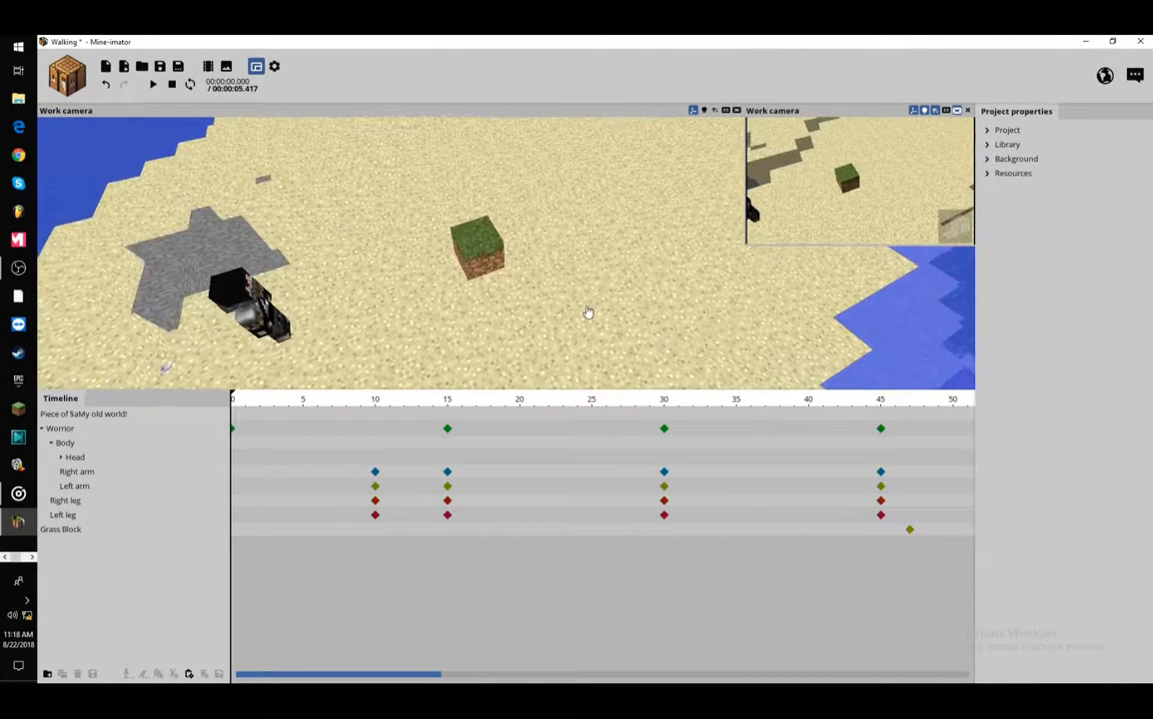